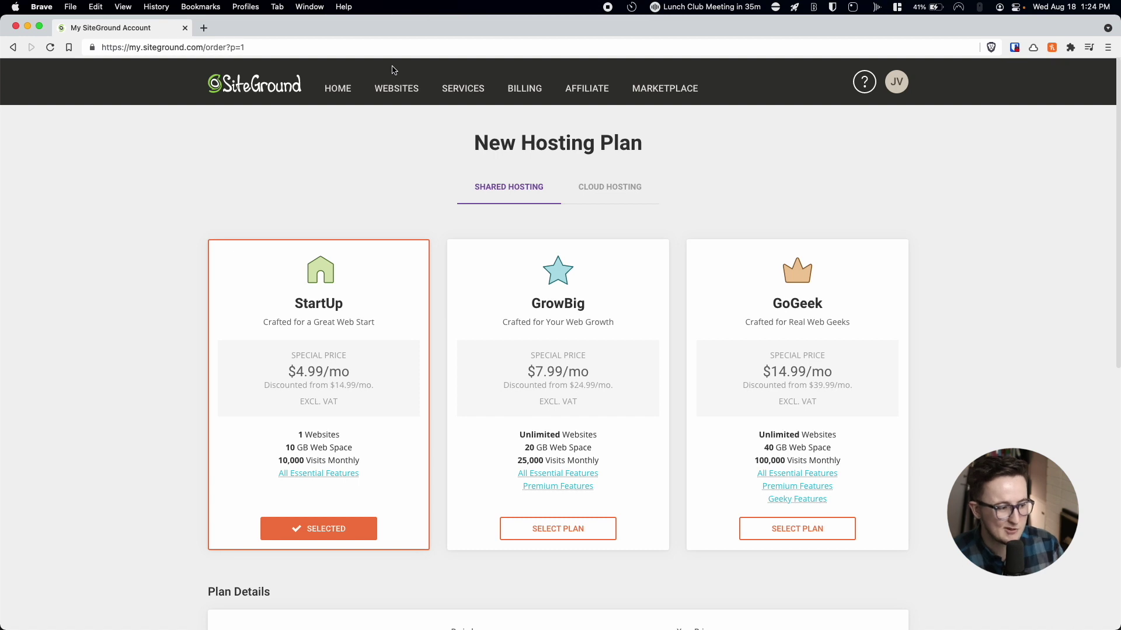
Open SiteGround's Add New Website wizard from the Websites list.
{"action": "left_click", "coordinate": [342, 96]}
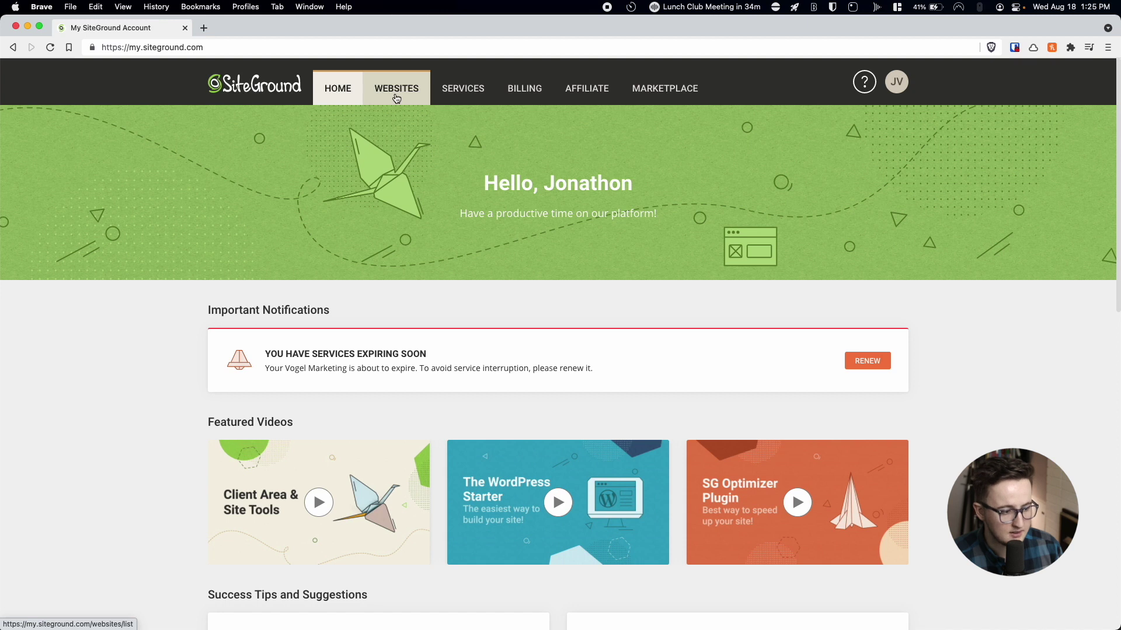
{"action": "left_click", "coordinate": [396, 98]}
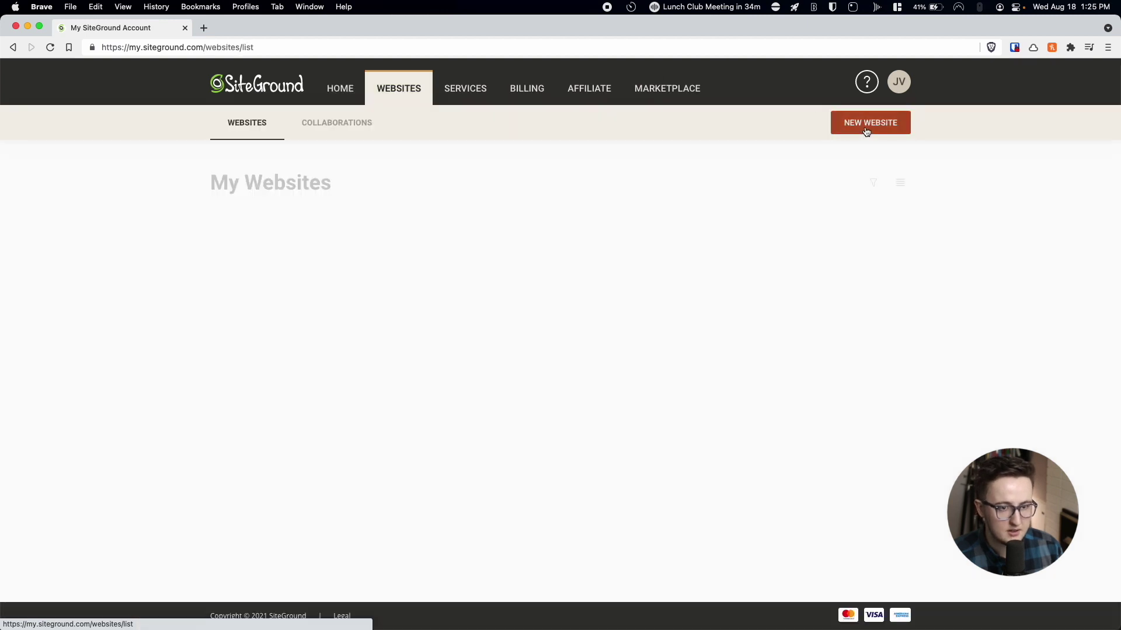
{"action": "left_click", "coordinate": [867, 130]}
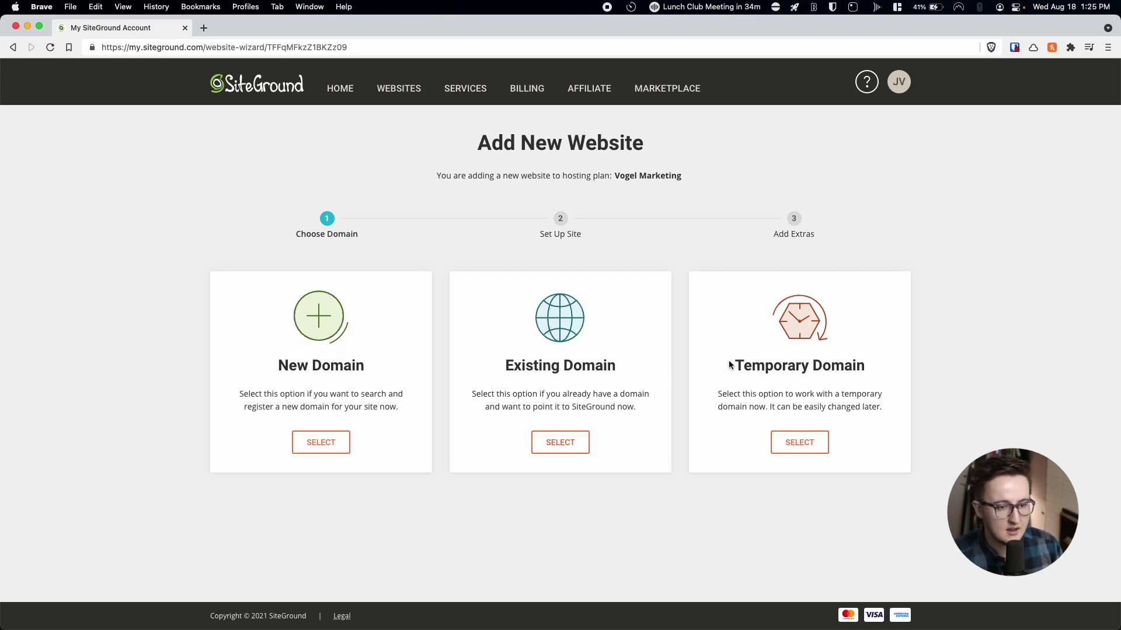
Choose a free temporary domain and start a brand-new WordPress website.
{"action": "left_click", "coordinate": [799, 442]}
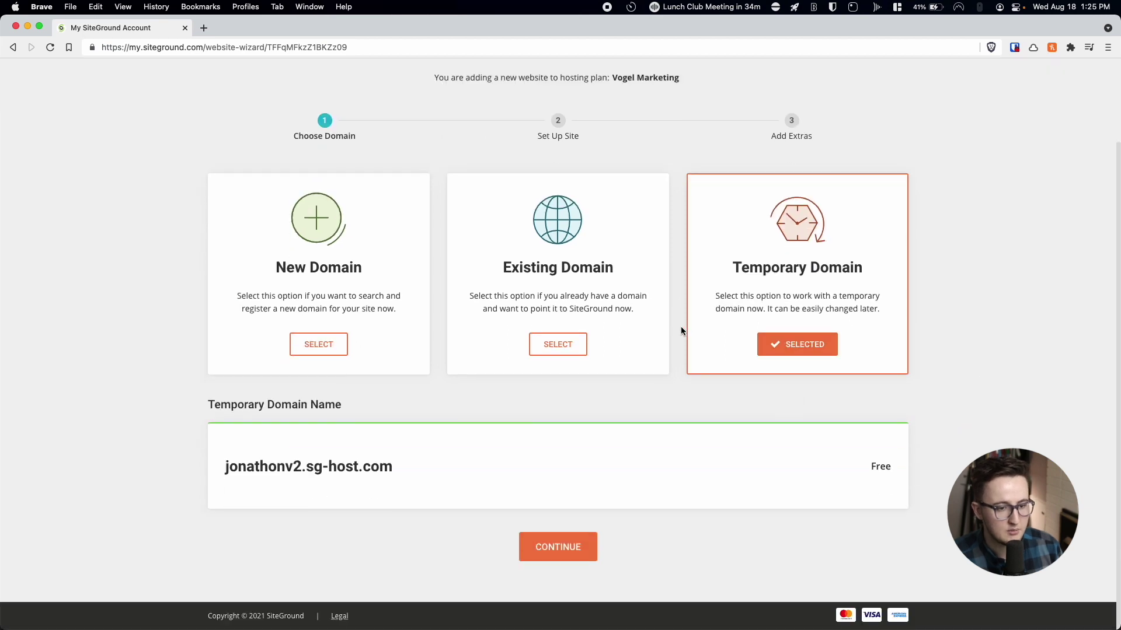
{"action": "left_click", "coordinate": [553, 546]}
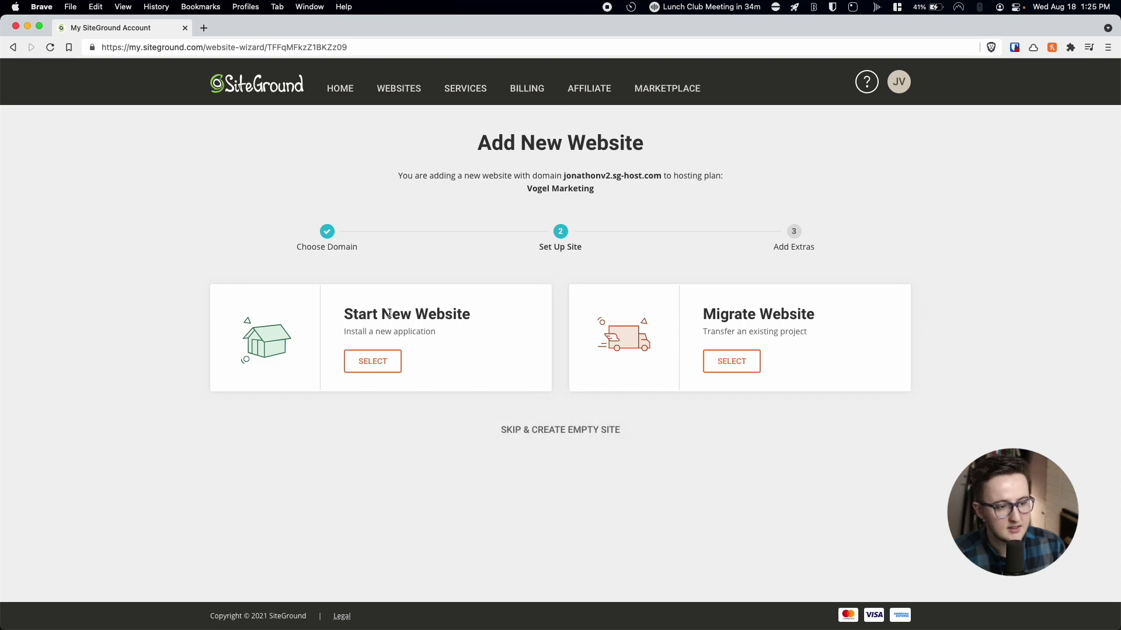
{"action": "left_click", "coordinate": [380, 363]}
{"action": "scroll", "coordinate": [395, 392], "scroll_direction": "down", "scroll_amount": 2}
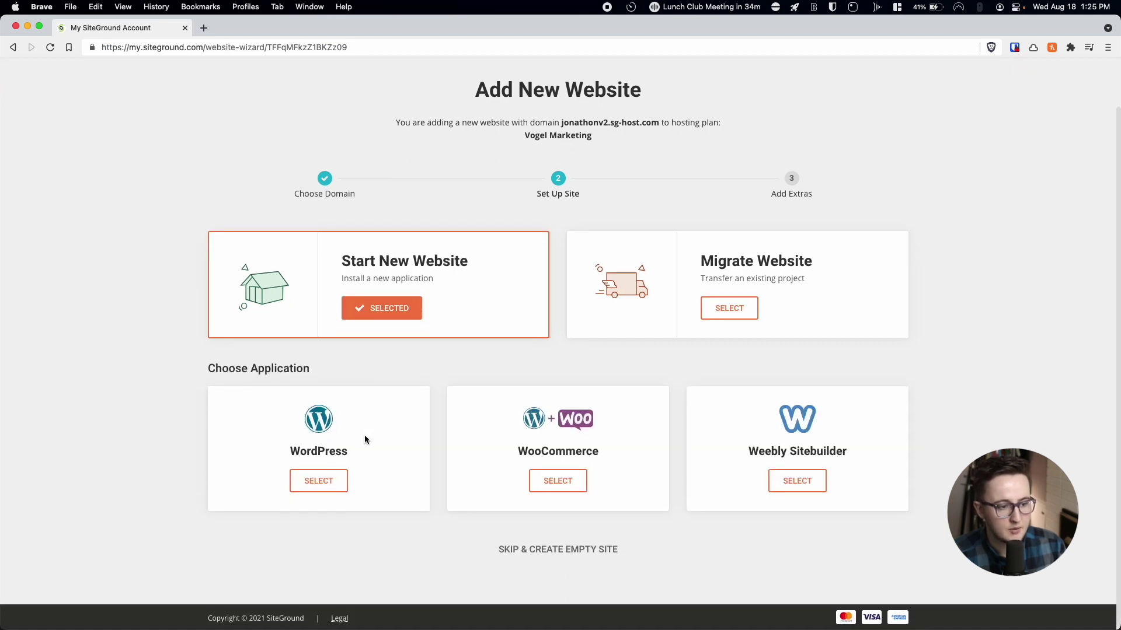
{"action": "left_click", "coordinate": [328, 487]}
{"action": "scroll", "coordinate": [386, 438], "scroll_direction": "down", "scroll_amount": 5}
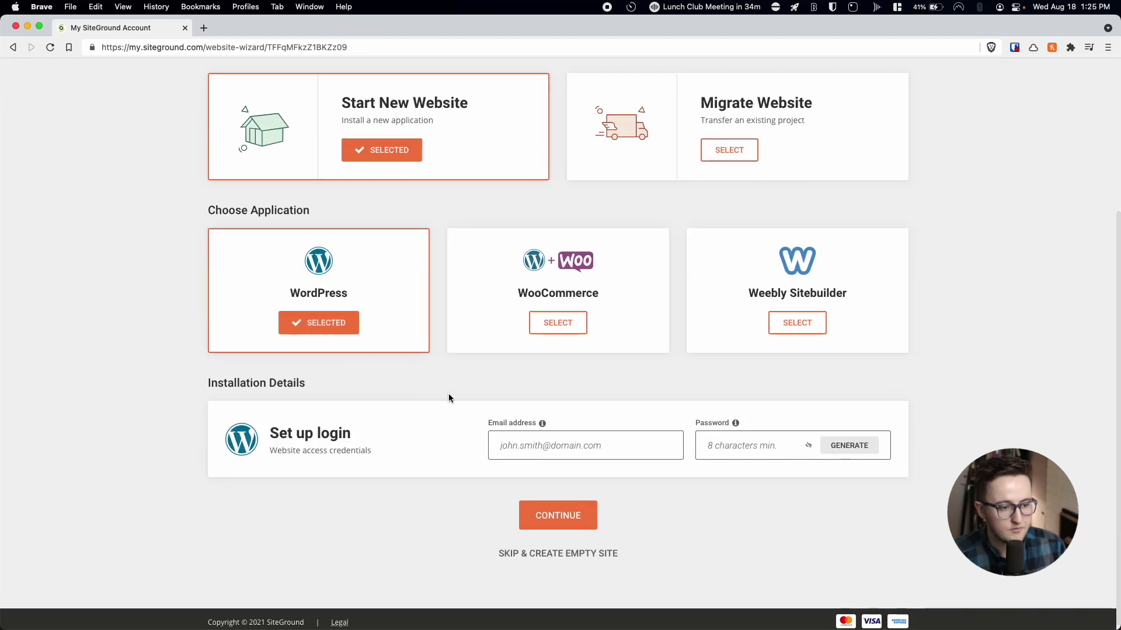
Enter the admin login e-mail, generate a password, and finish without extras.
{"action": "left_click", "coordinate": [594, 436]}
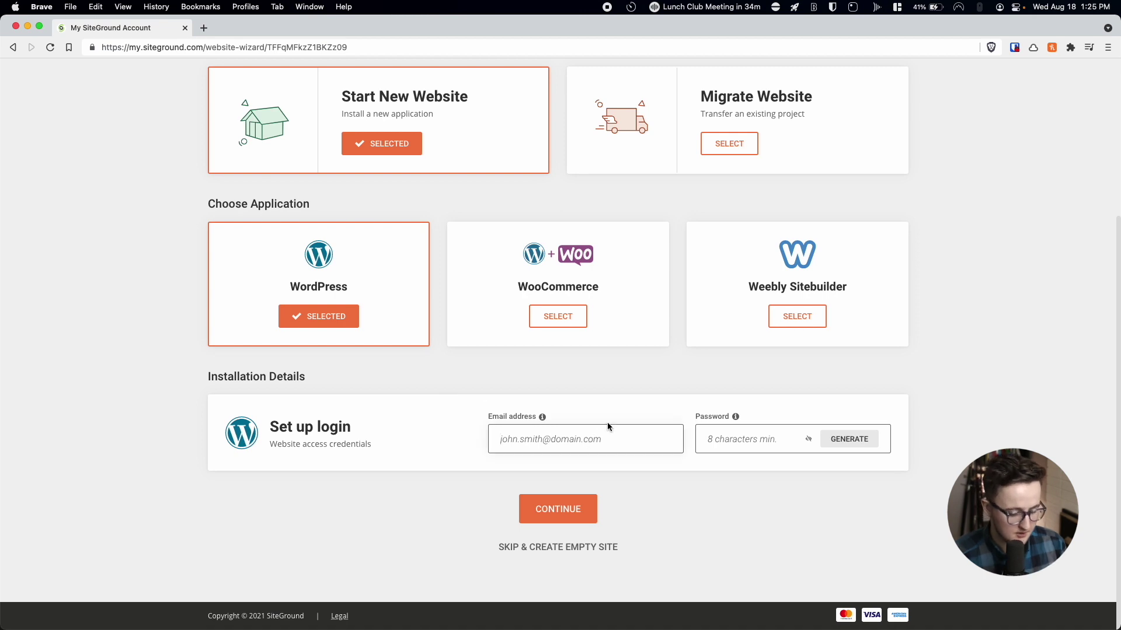
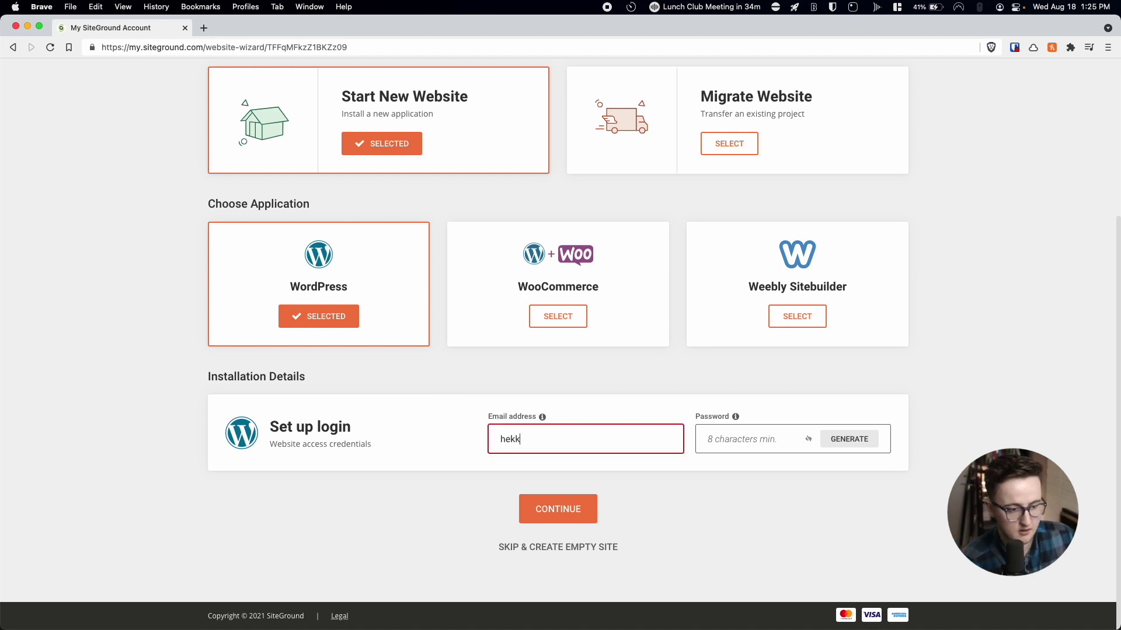
{"action": "left_click", "coordinate": [862, 447]}
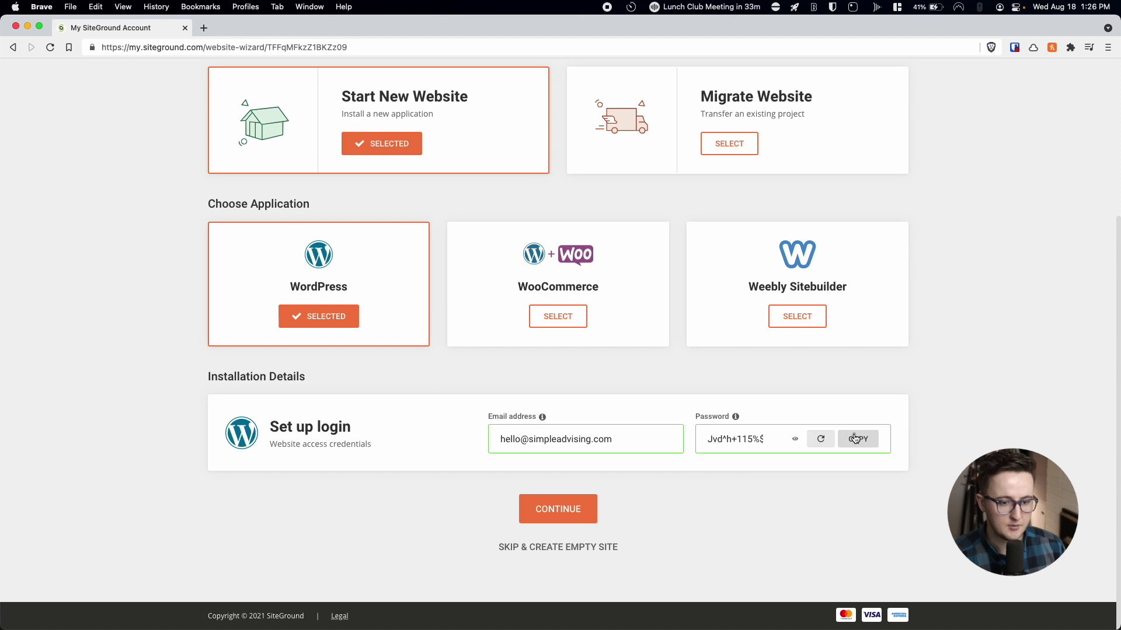
{"action": "left_click", "coordinate": [574, 515]}
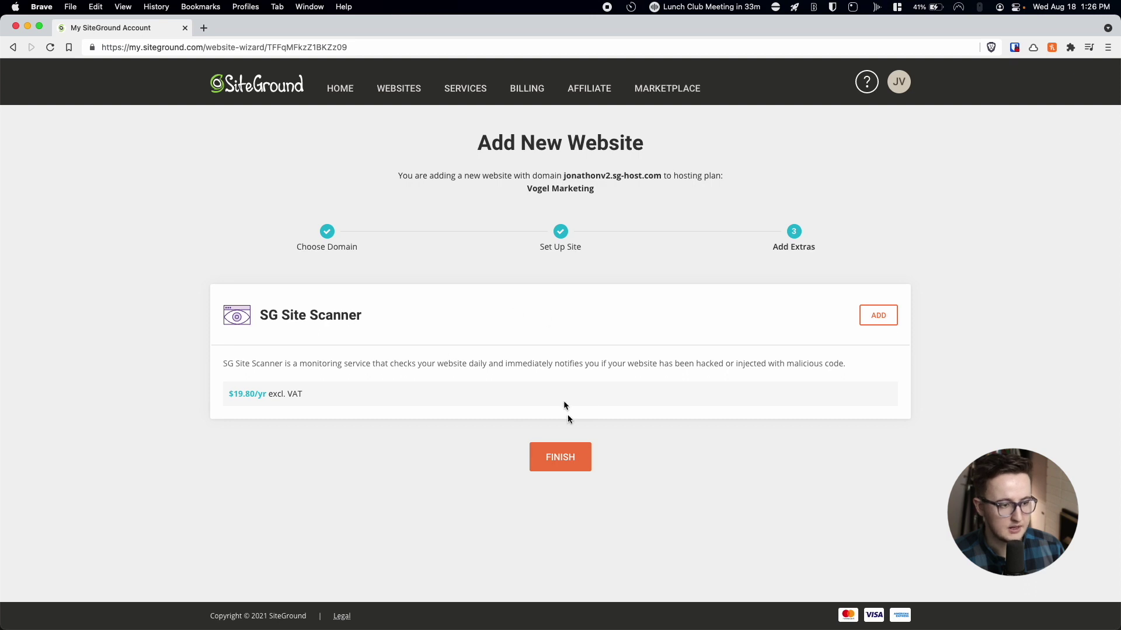
{"action": "left_click", "coordinate": [576, 458]}
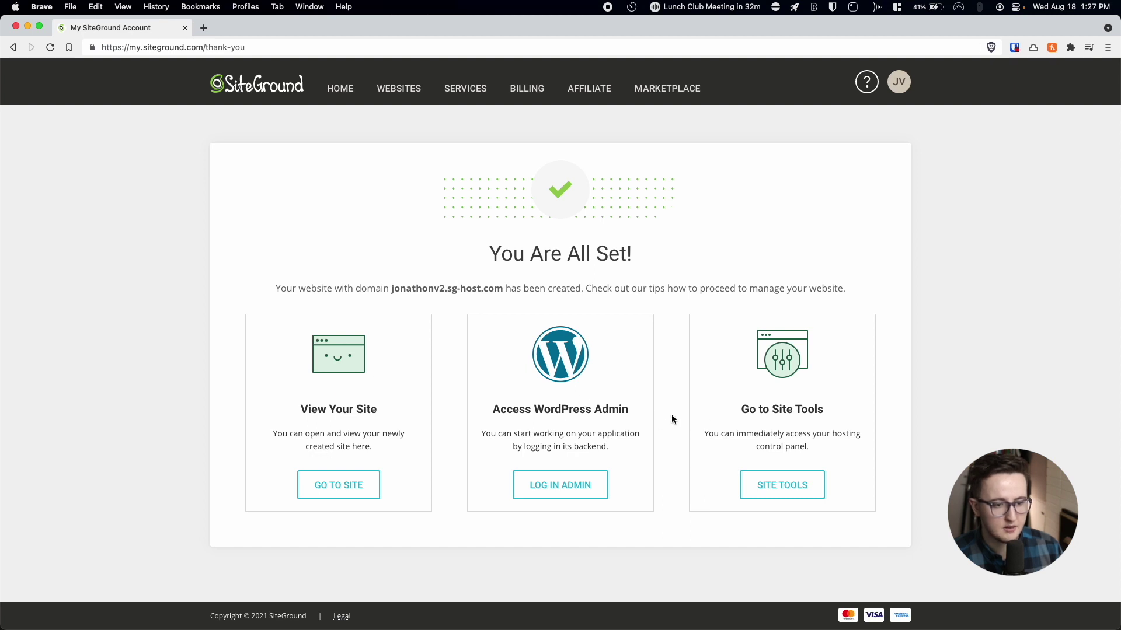
Log in to the new site's WordPress admin from the confirmation page.
{"action": "left_click", "coordinate": [580, 489]}
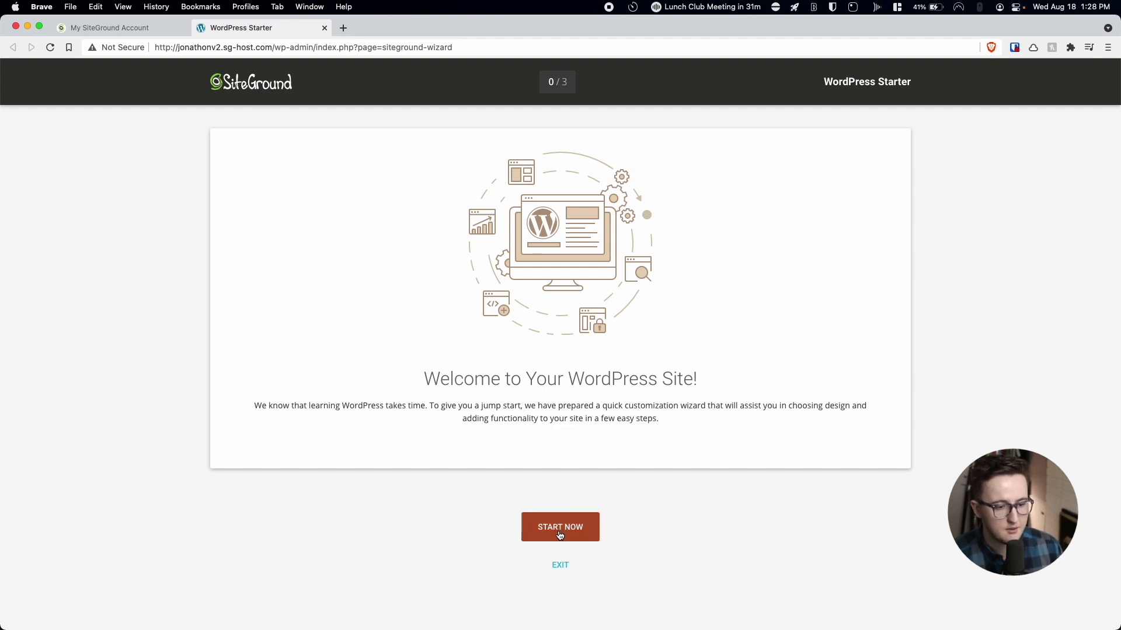
Exit the WordPress Starter wizard to reach the Dashboard.
{"action": "left_click", "coordinate": [559, 566]}
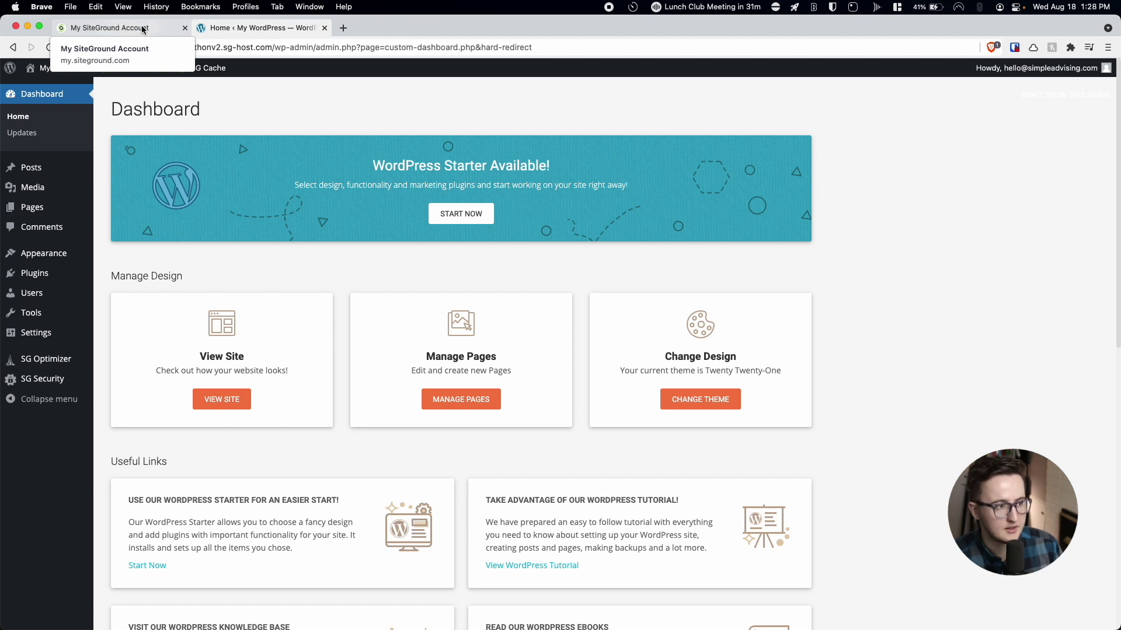
Install a free Let's Encrypt certificate in Site Tools' SSL Manager, then return to WordPress.
{"action": "left_click", "coordinate": [127, 28]}
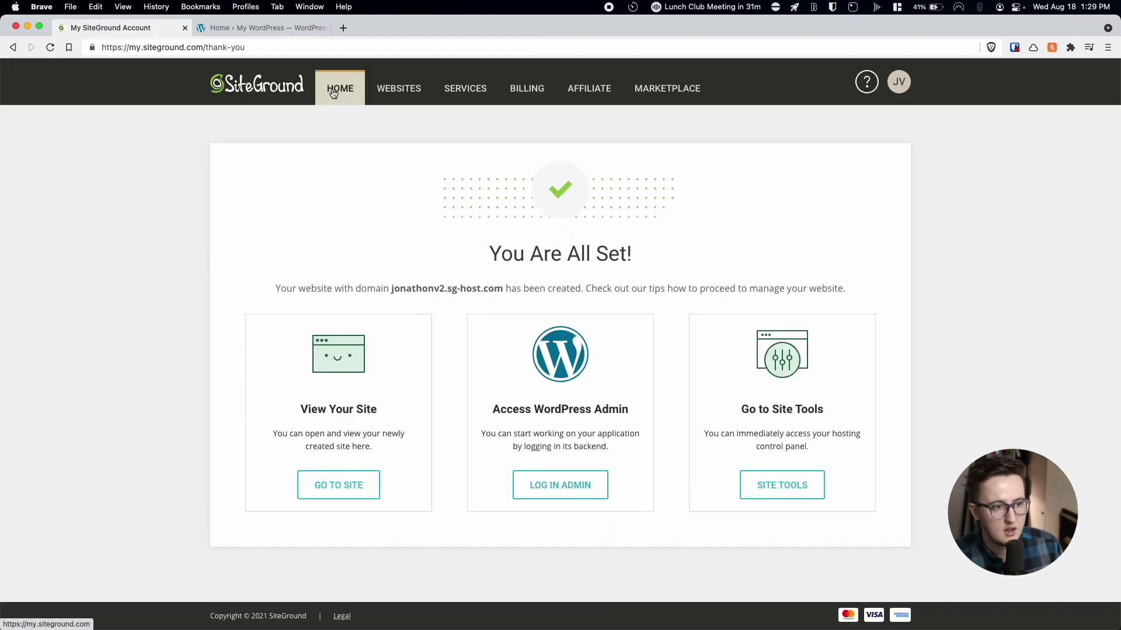
{"action": "left_click", "coordinate": [396, 91]}
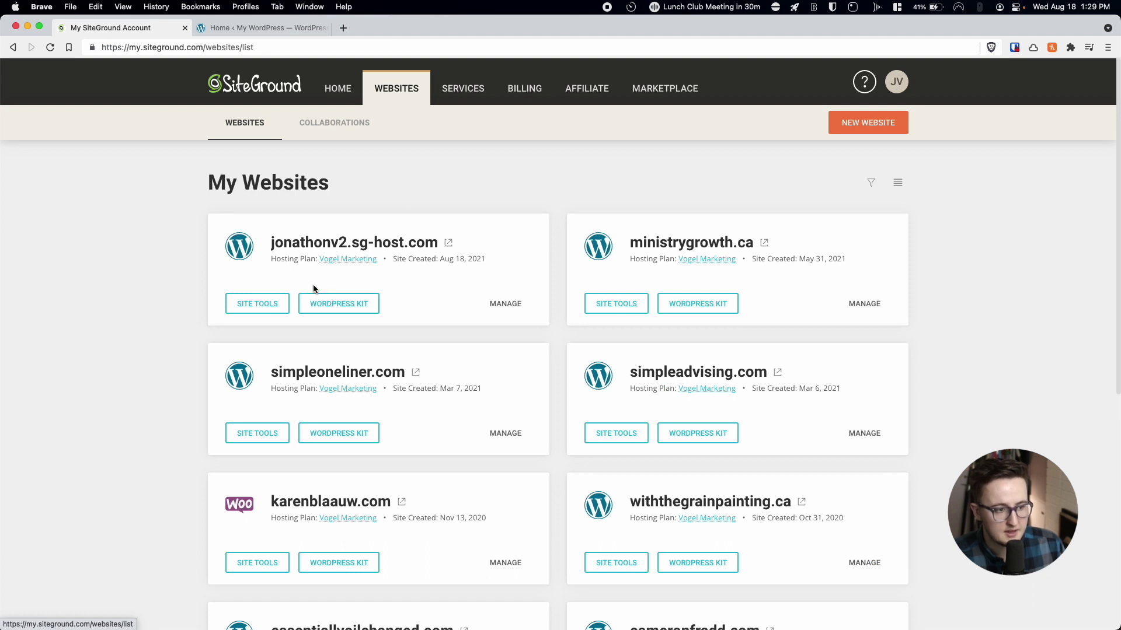
{"action": "left_click", "coordinate": [264, 306]}
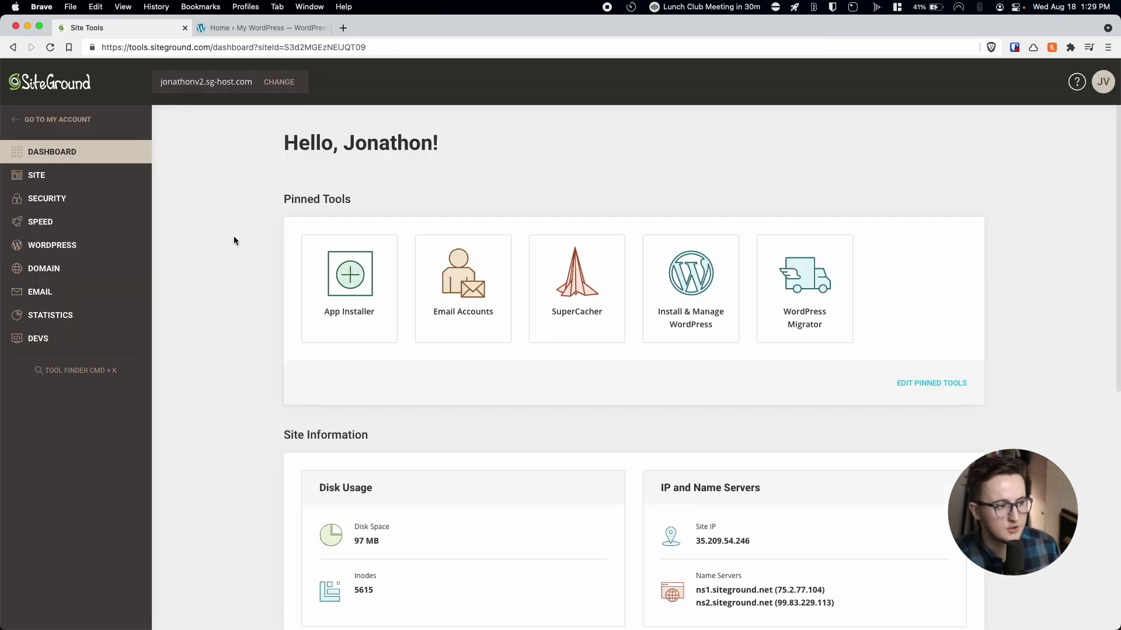
{"action": "left_click", "coordinate": [80, 209]}
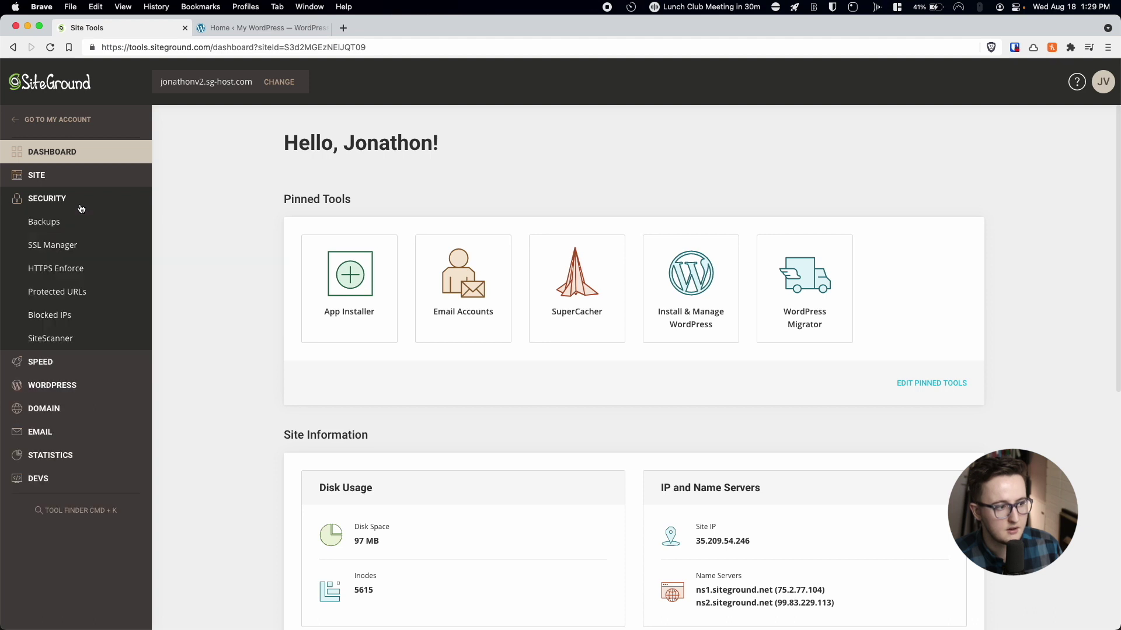
{"action": "left_click", "coordinate": [67, 251]}
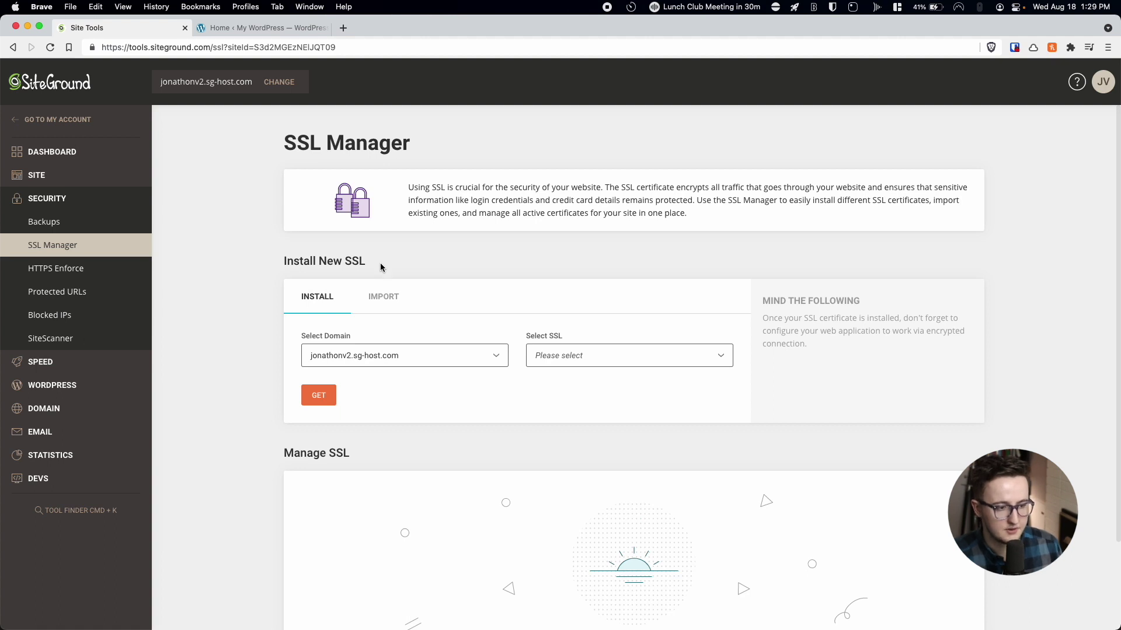
{"action": "left_click", "coordinate": [554, 356]}
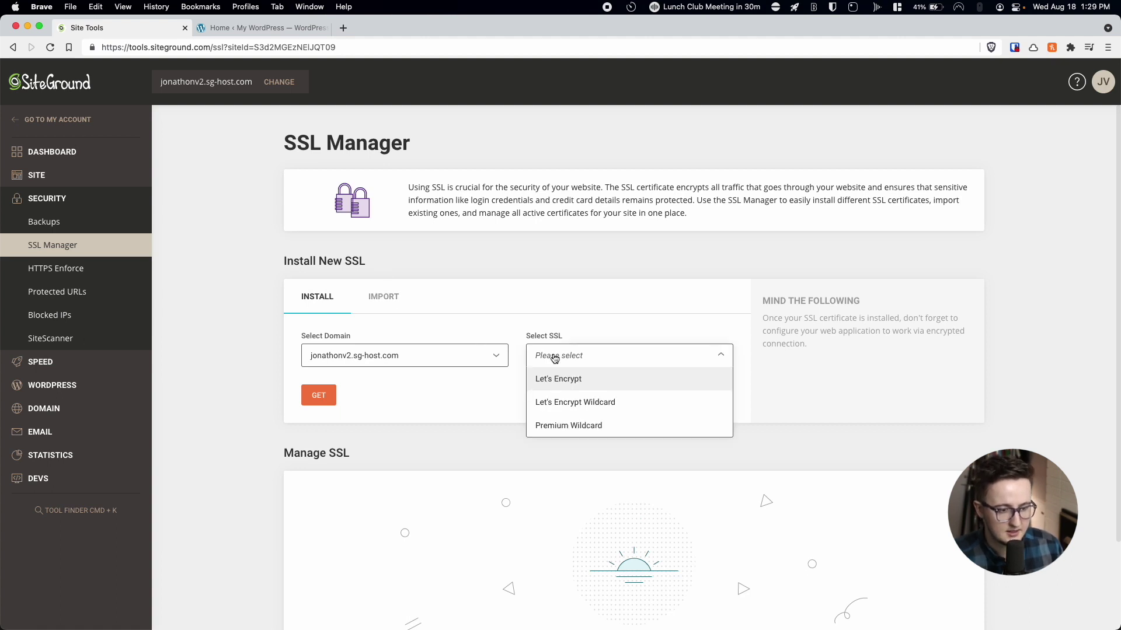
{"action": "left_click", "coordinate": [555, 385]}
{"action": "left_click", "coordinate": [316, 397]}
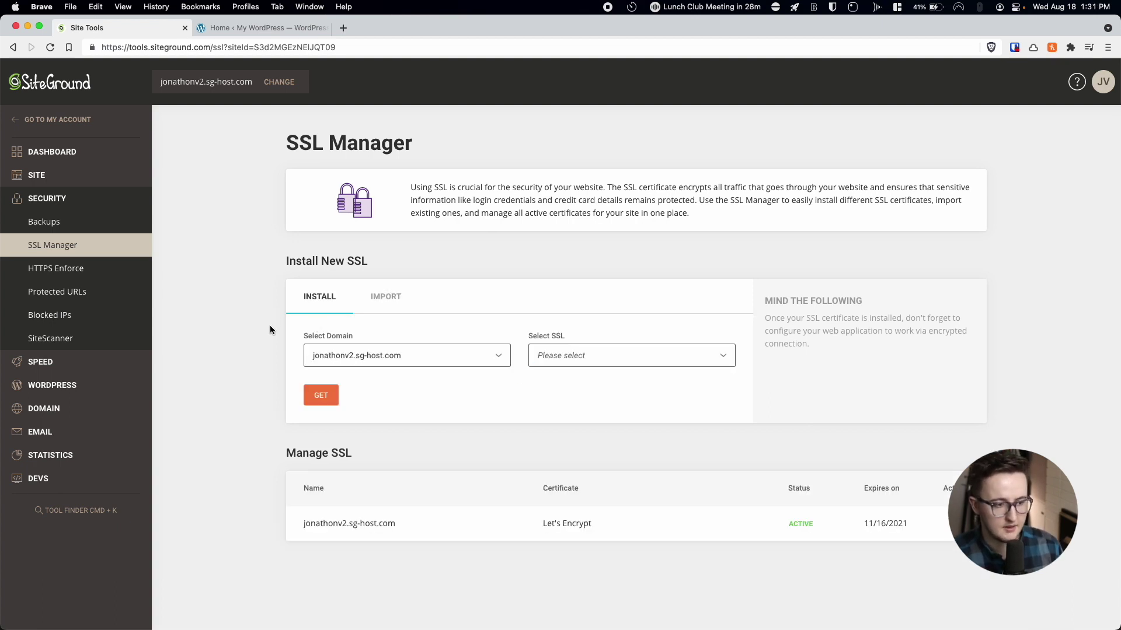
{"action": "key", "text": "ctrl+Tab"}
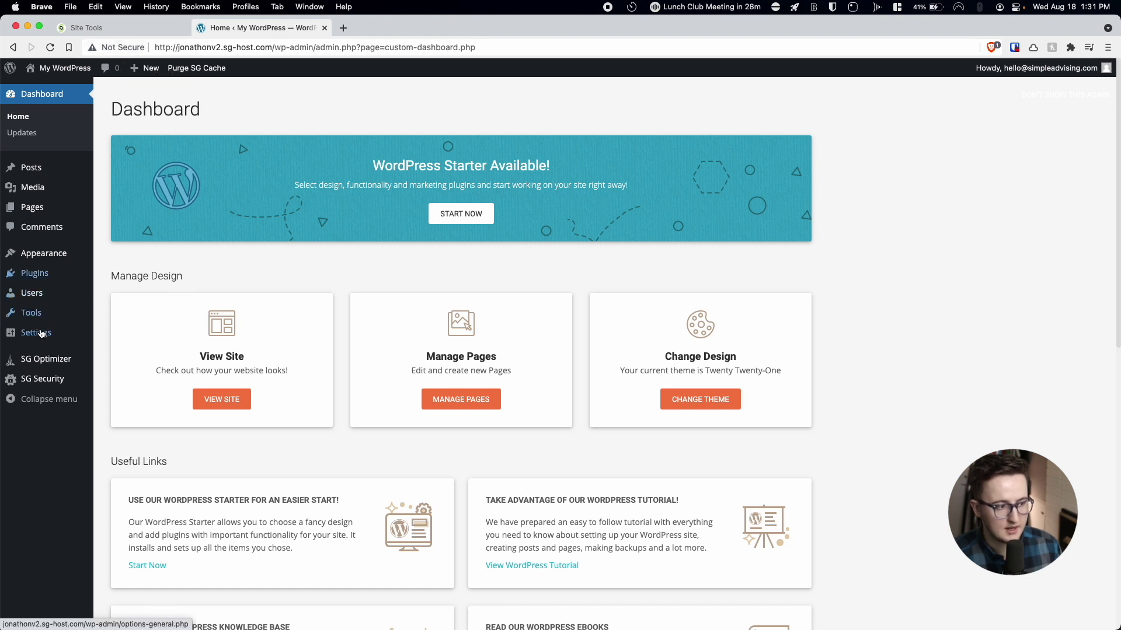
Change the WordPress and Site Address URLs to https, save, and log back in.
{"action": "mouse_move", "coordinate": [39, 337]}
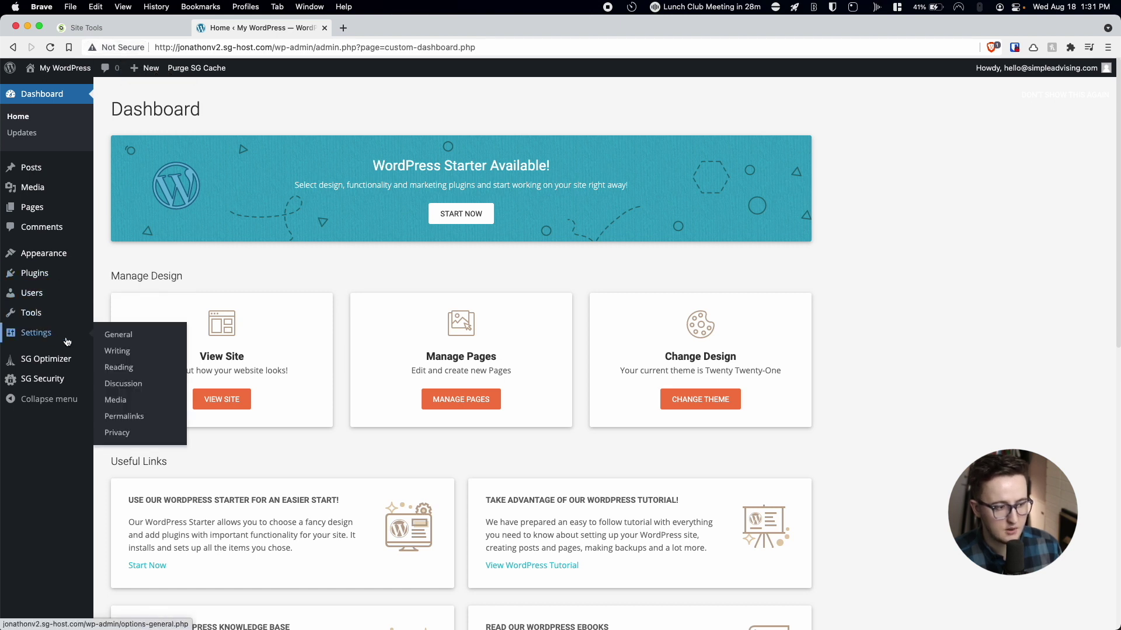
{"action": "left_click", "coordinate": [122, 339]}
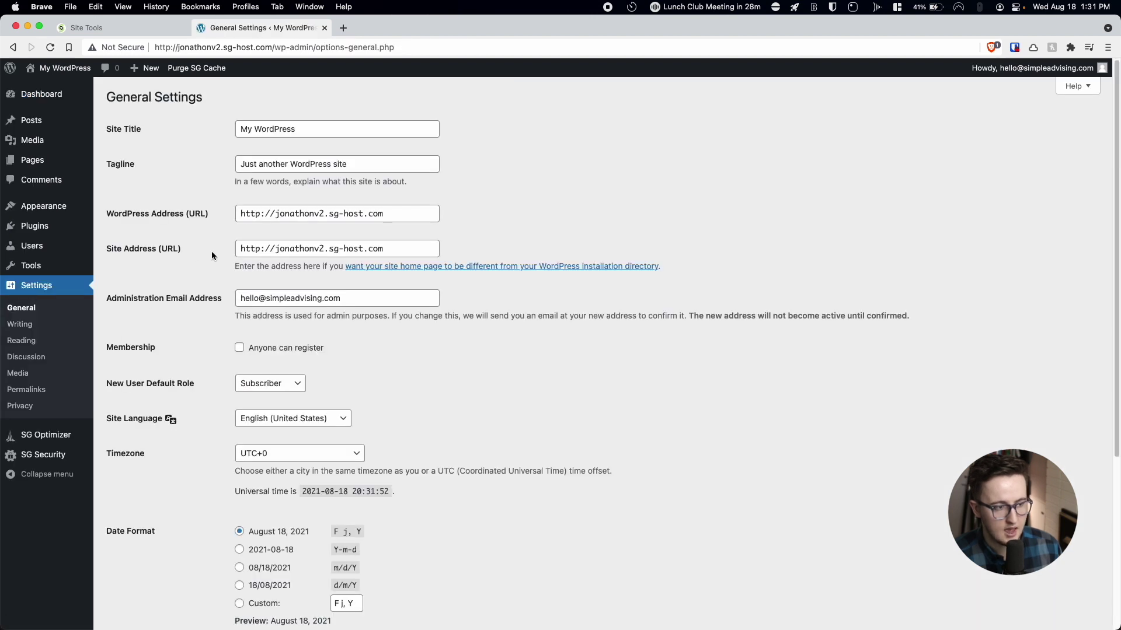
{"action": "left_click", "coordinate": [259, 214]}
{"action": "type", "text": "s"}
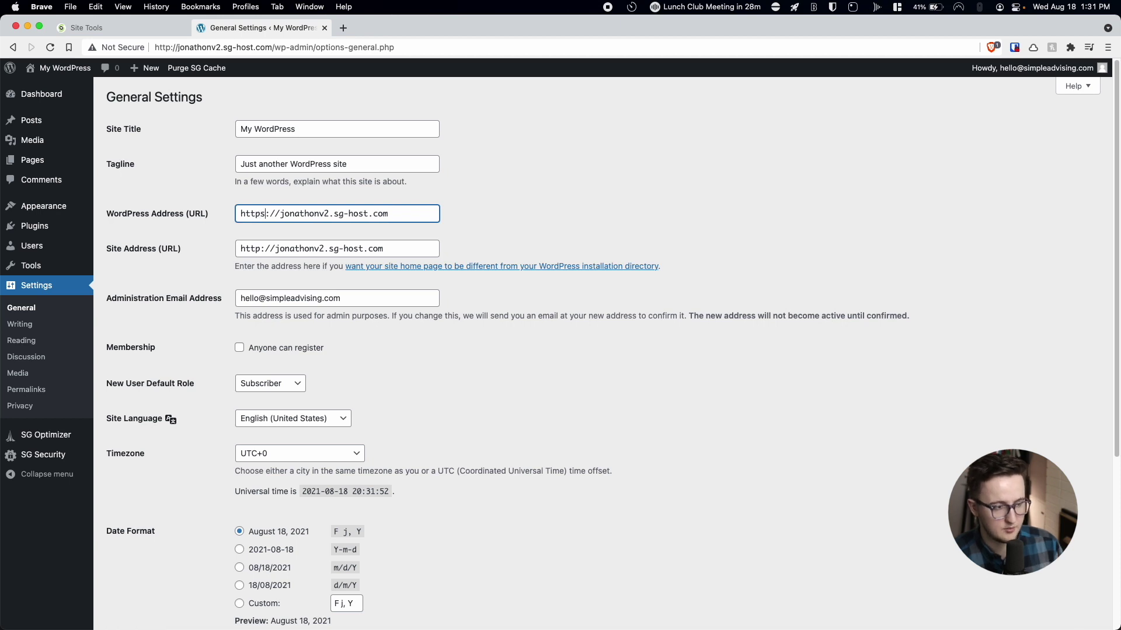
{"action": "left_click", "coordinate": [260, 250]}
{"action": "type", "text": "s"}
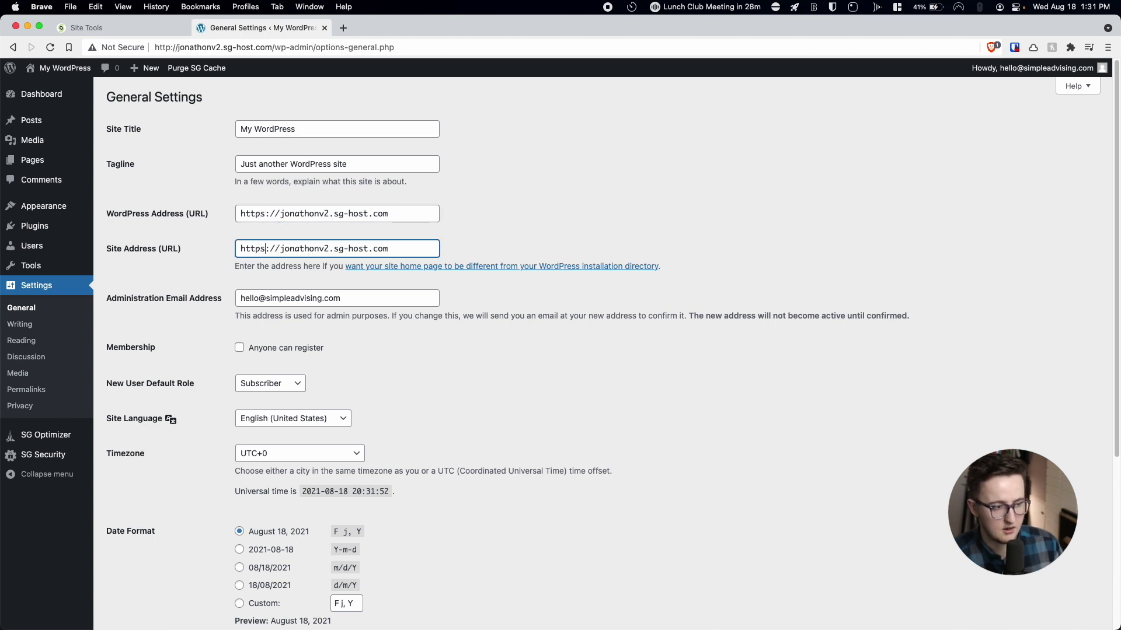
{"action": "scroll", "coordinate": [285, 255], "scroll_direction": "down", "scroll_amount": 5}
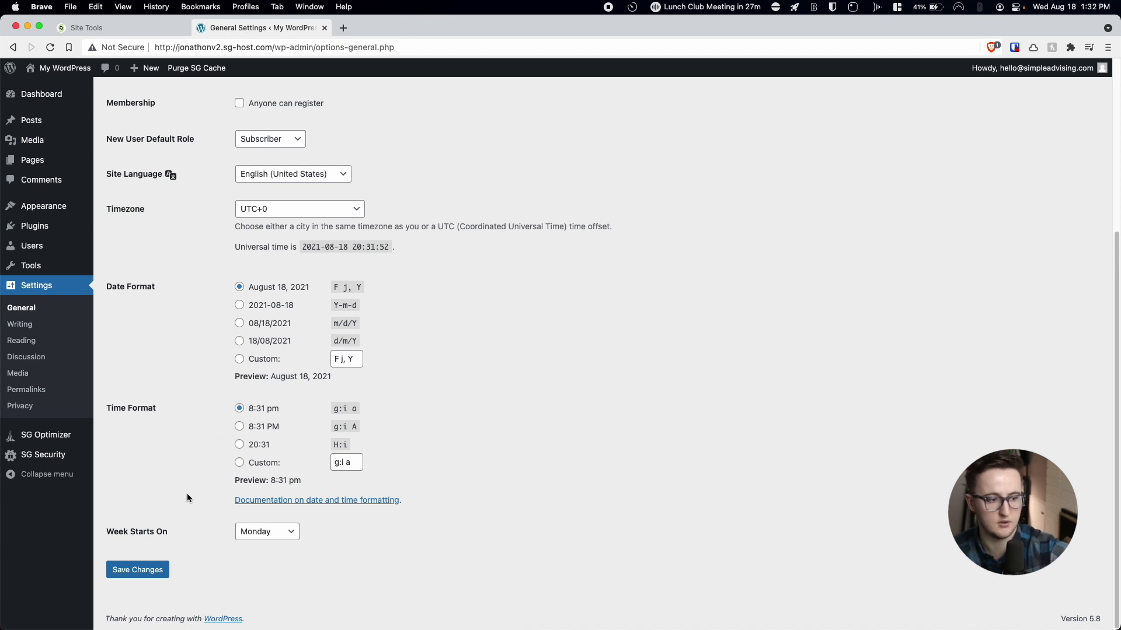
{"action": "left_click", "coordinate": [163, 572]}
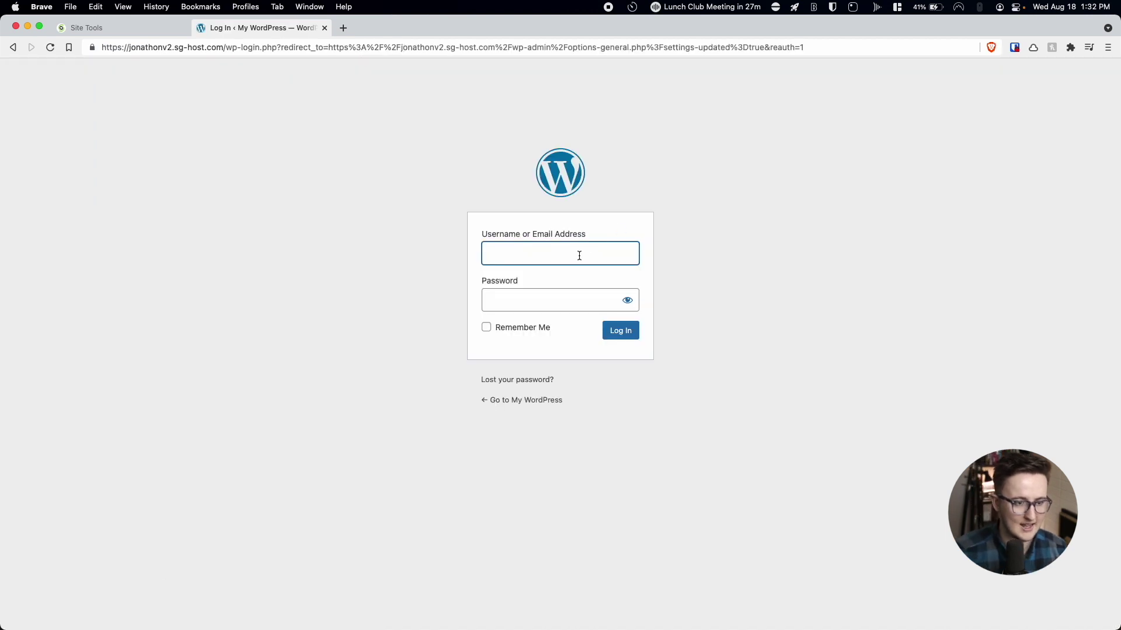
{"action": "type", "text": "hello"}
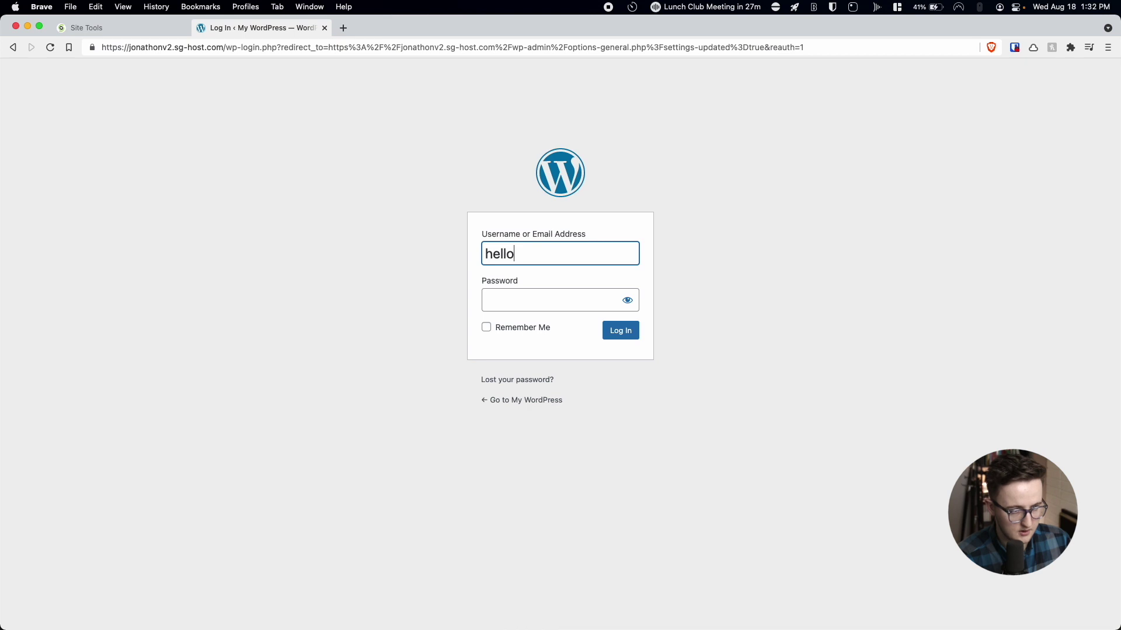
{"action": "key", "text": "super+backslash"}
{"action": "left_click", "coordinate": [617, 328]}
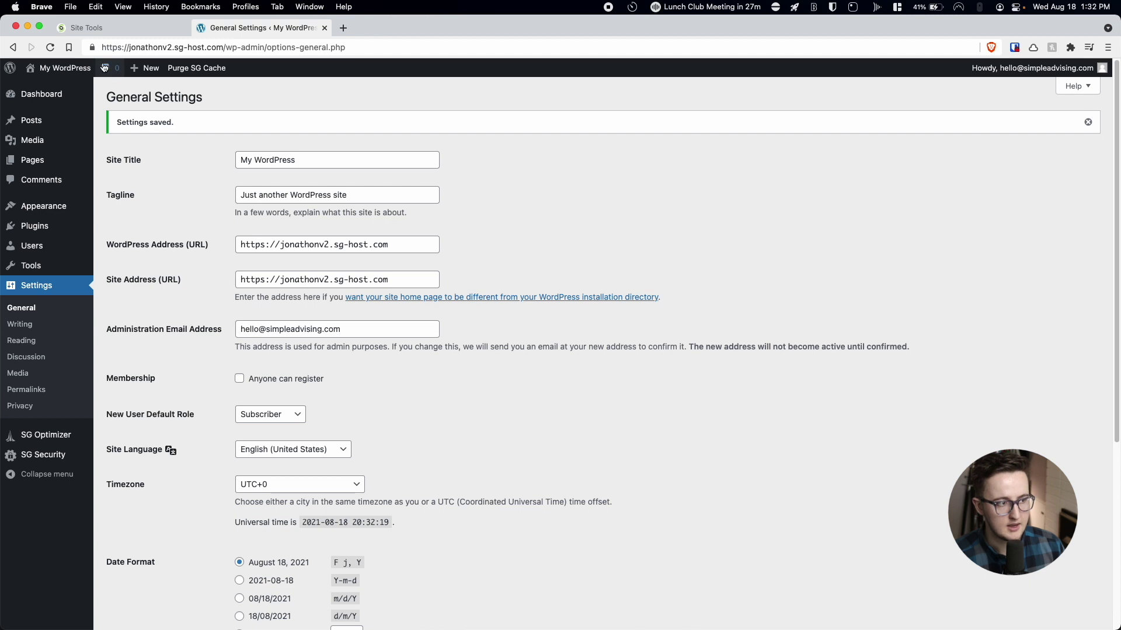
Check the connection security details and save the General Settings again.
{"action": "left_click", "coordinate": [92, 48]}
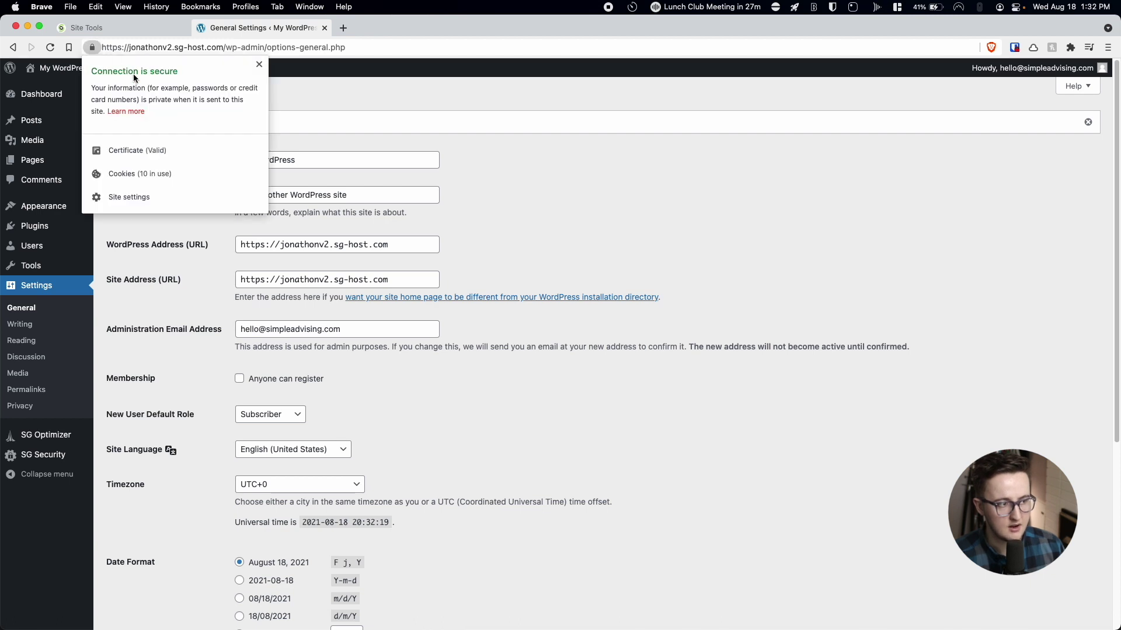
{"action": "left_click", "coordinate": [260, 64]}
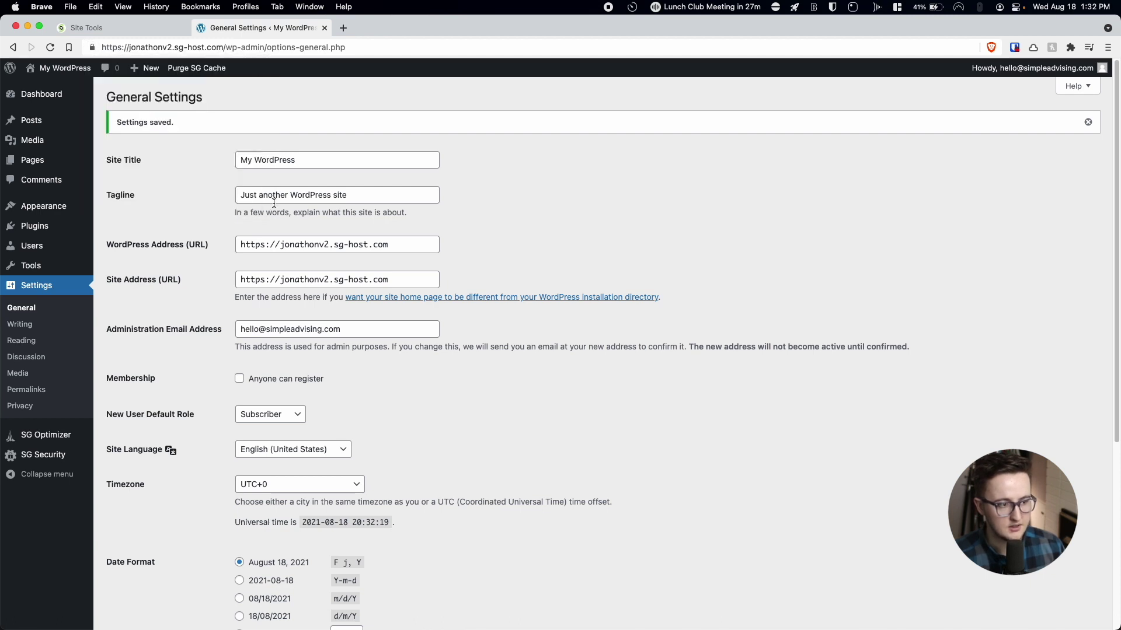
{"action": "scroll", "coordinate": [227, 319], "scroll_direction": "down", "scroll_amount": 5}
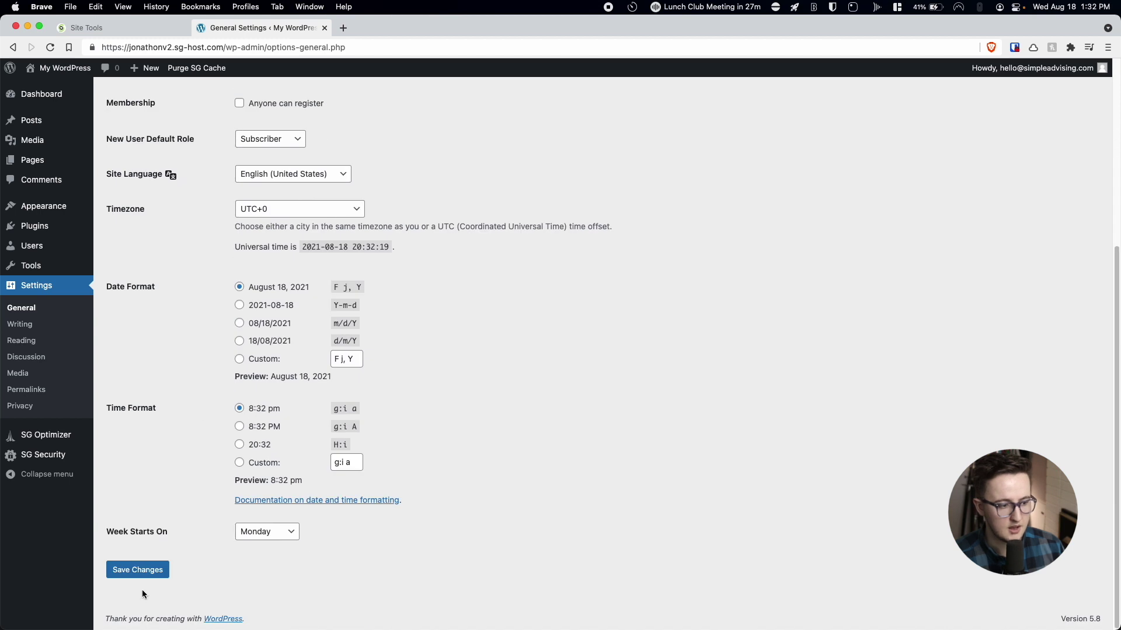
{"action": "left_click", "coordinate": [152, 573]}
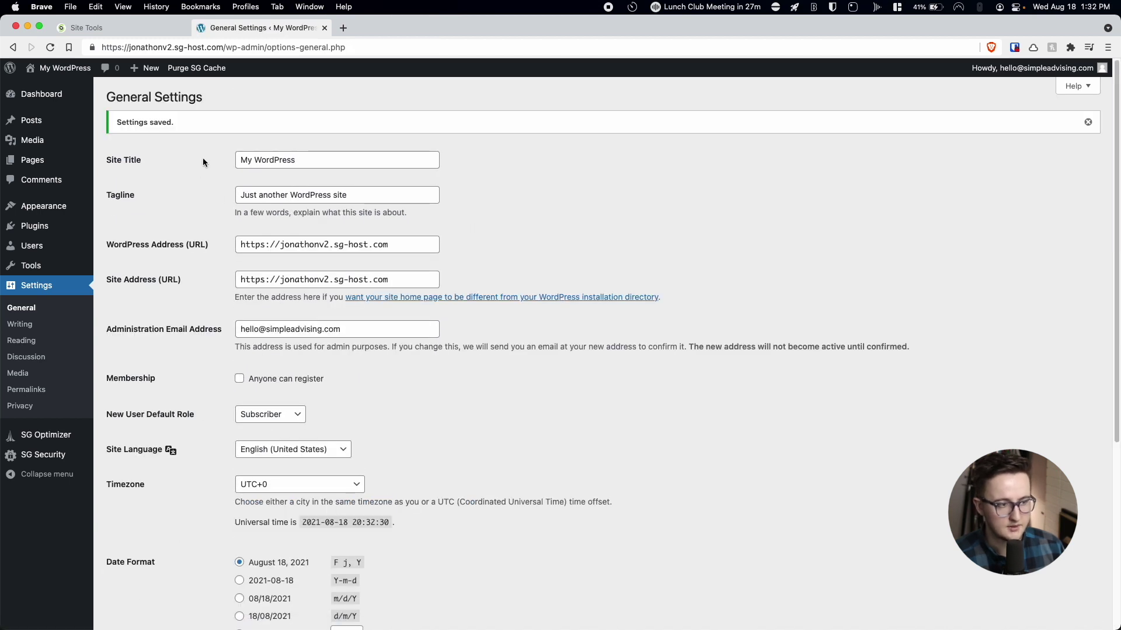
{"action": "left_click", "coordinate": [162, 26]}
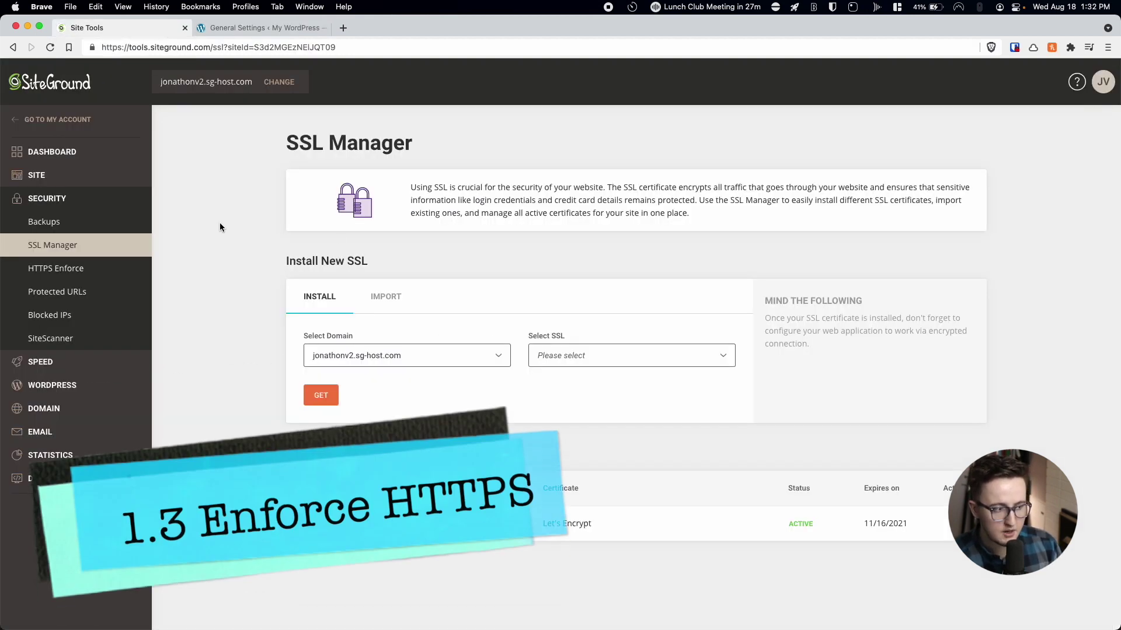
Switch on HTTPS Enforce for the site's sg-host.com domain under Security.
{"action": "left_click", "coordinate": [48, 272]}
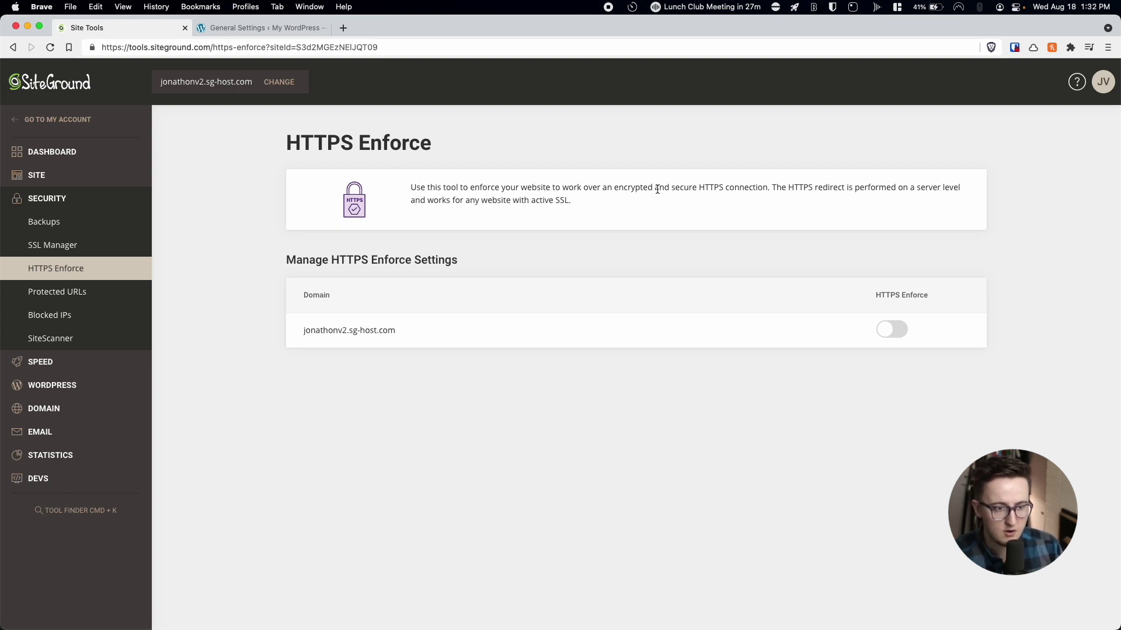
{"action": "left_click", "coordinate": [893, 329]}
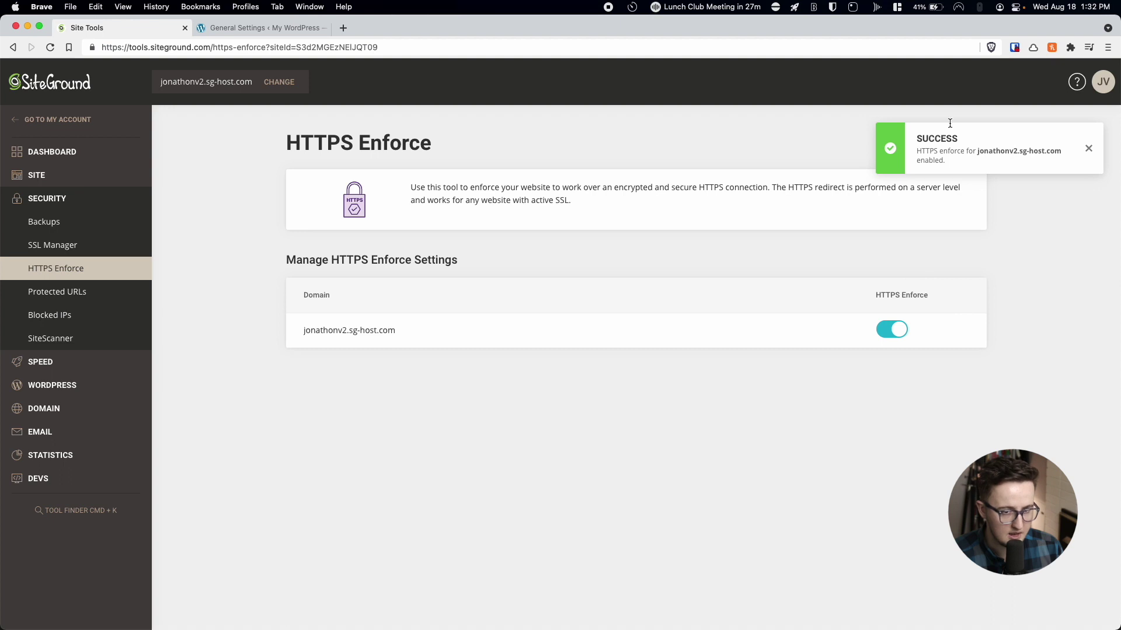
{"action": "left_click", "coordinate": [244, 26]}
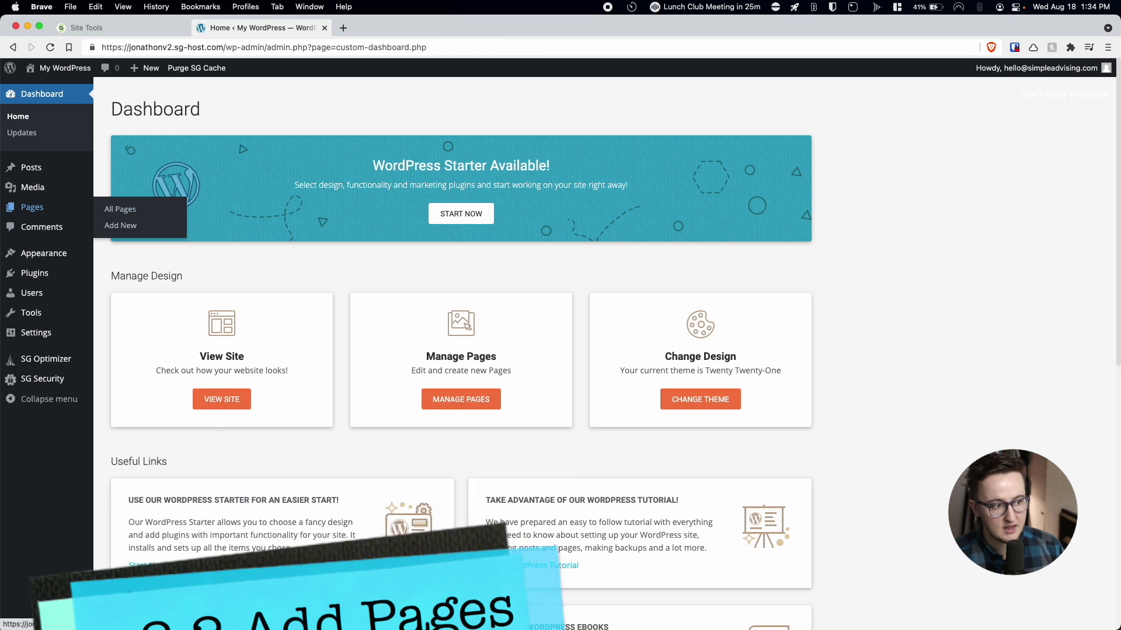
Create and publish a new page titled 'Home', then return to Pages.
{"action": "left_click", "coordinate": [27, 209]}
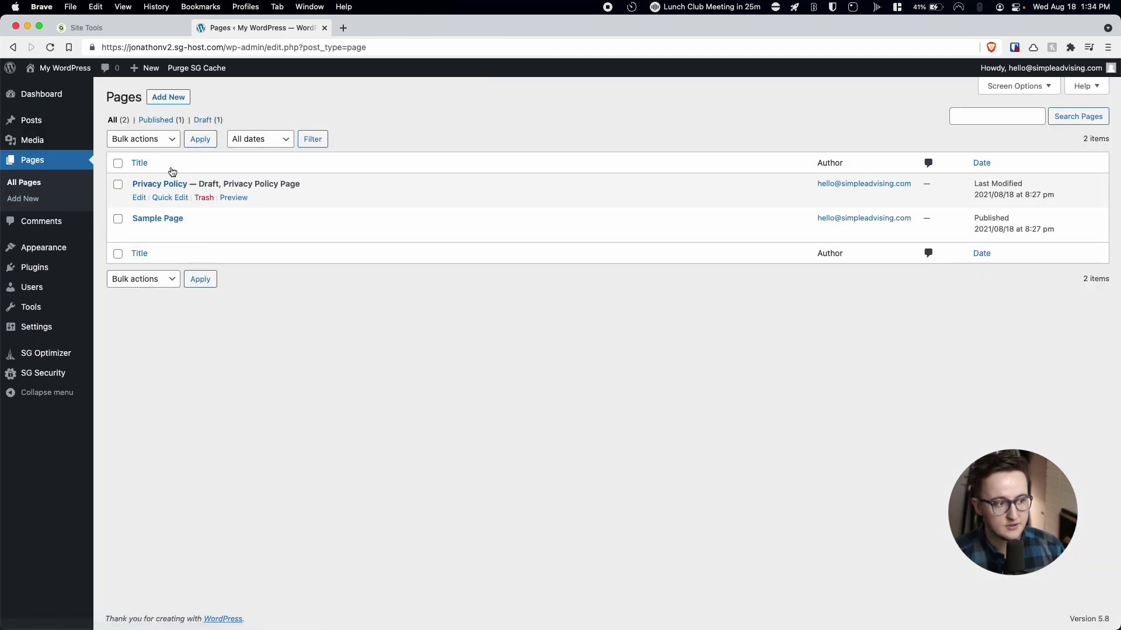
{"action": "left_click", "coordinate": [175, 97]}
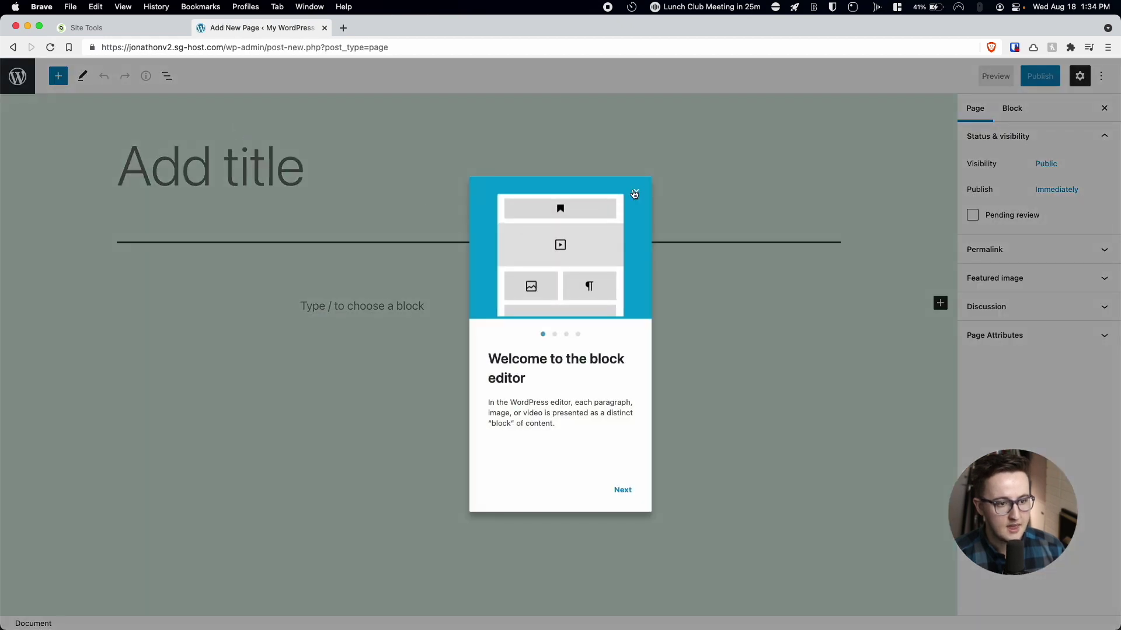
{"action": "left_click", "coordinate": [635, 191]}
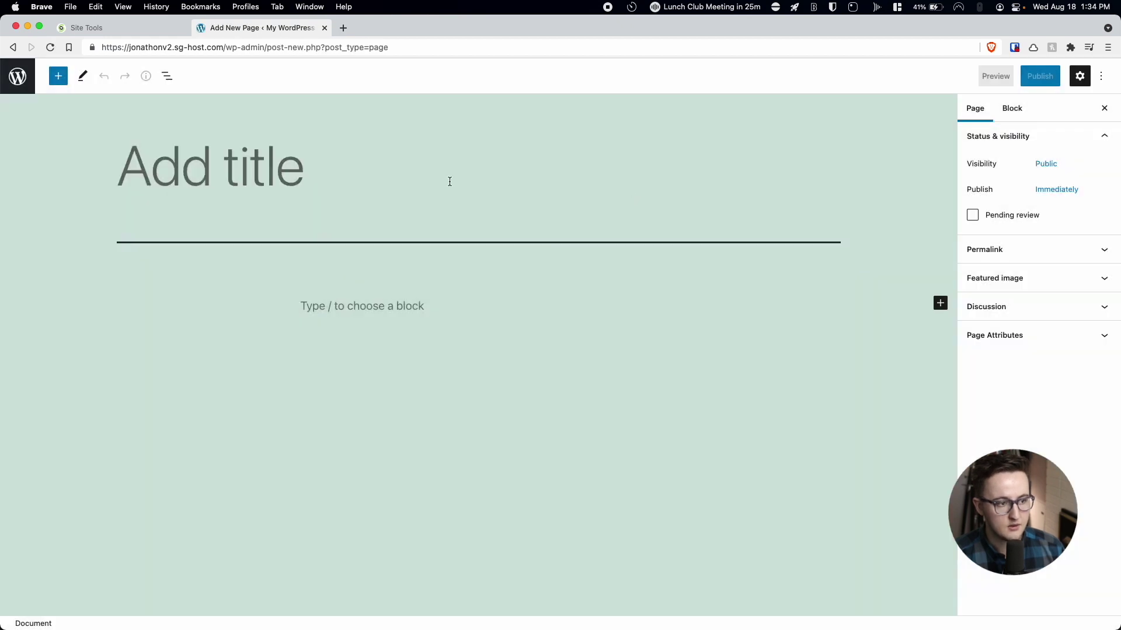
{"action": "type", "text": "Home"}
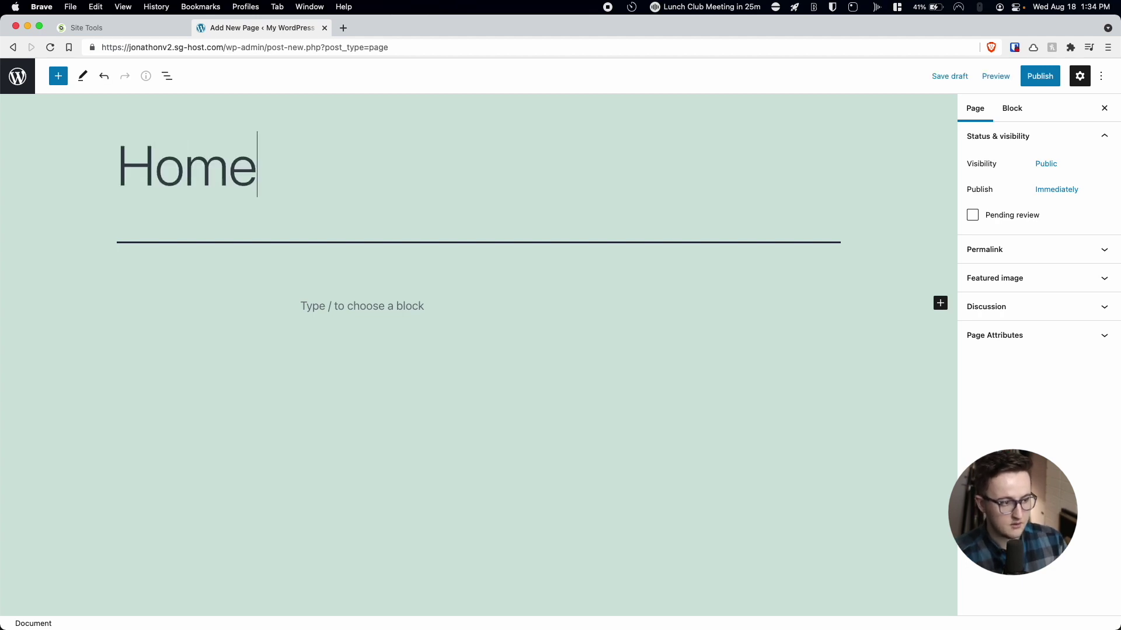
{"action": "left_click", "coordinate": [1040, 76]}
{"action": "left_click", "coordinate": [1003, 76]}
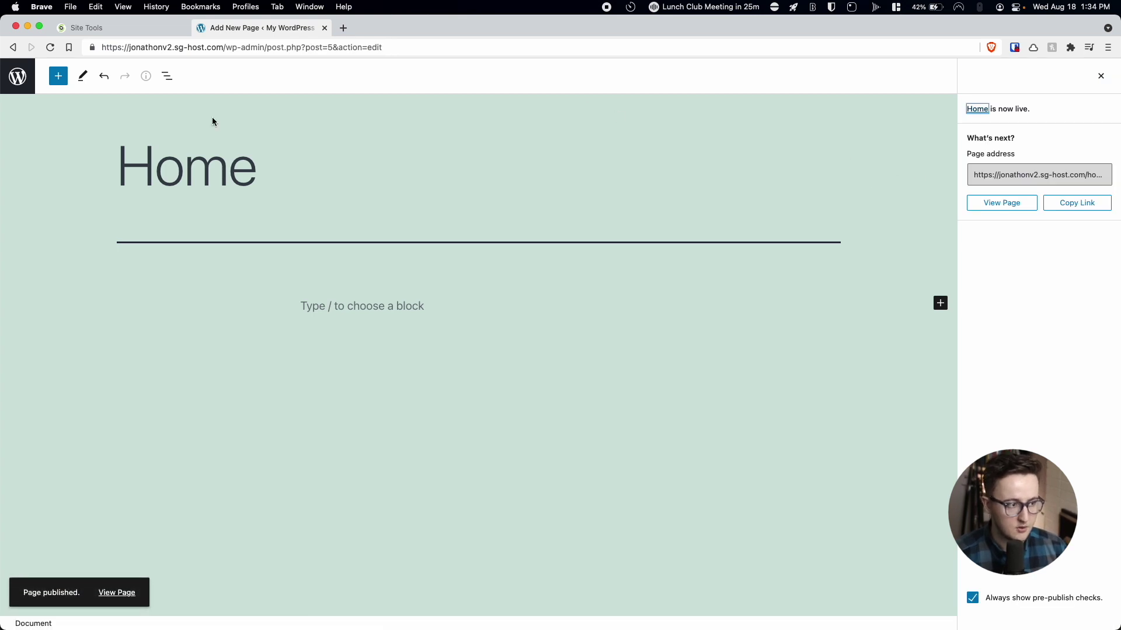
{"action": "left_click", "coordinate": [54, 82]}
{"action": "left_click", "coordinate": [18, 76]}
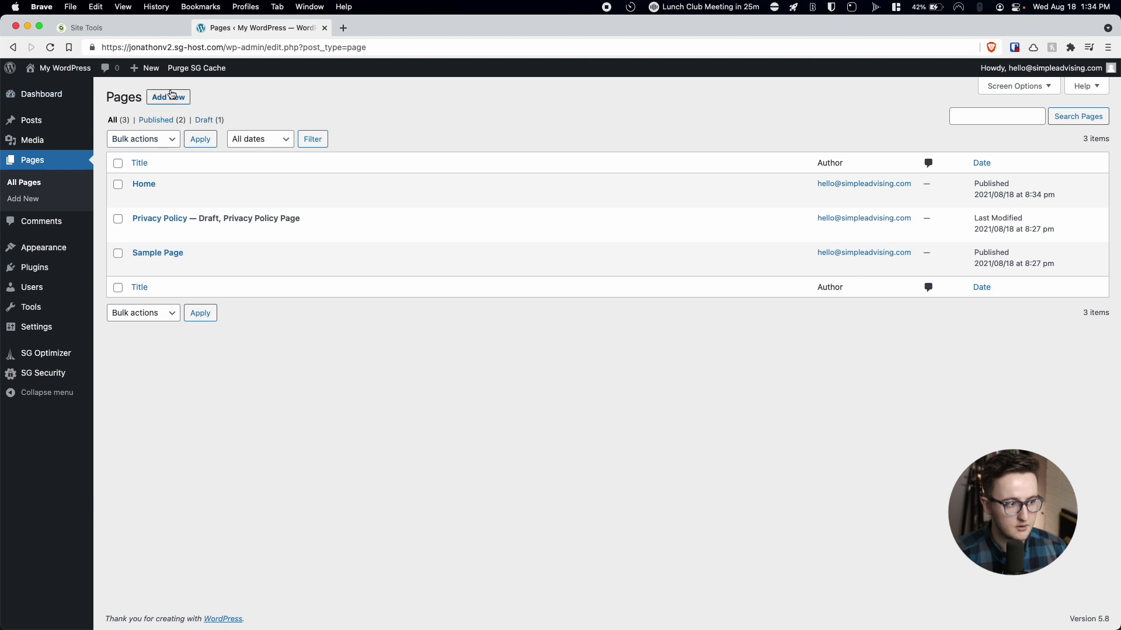
Add a new page and title it 'About', correcting the typos.
{"action": "left_click", "coordinate": [172, 95]}
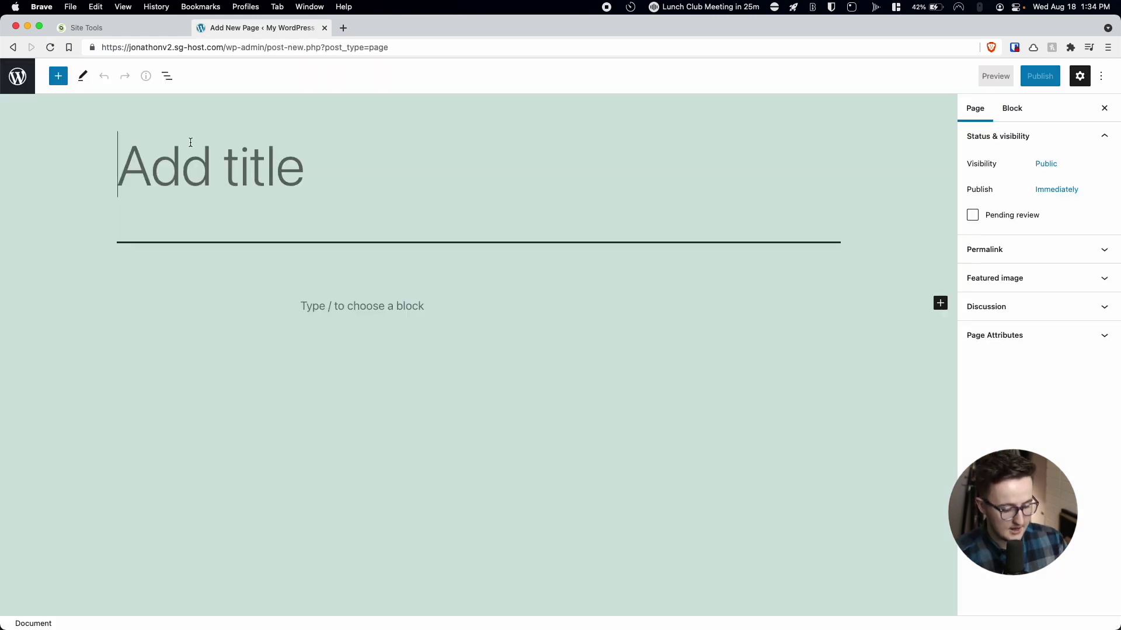
{"action": "type", "text": "ABout"}
{"action": "key", "text": "BackSpace"}
{"action": "key", "text": "BackSpace"}
{"action": "key", "text": "BackSpace"}
{"action": "key", "text": "BackSpace"}
{"action": "type", "text": "v"}
{"action": "key", "text": "BackSpace"}
{"action": "type", "text": "bout"}
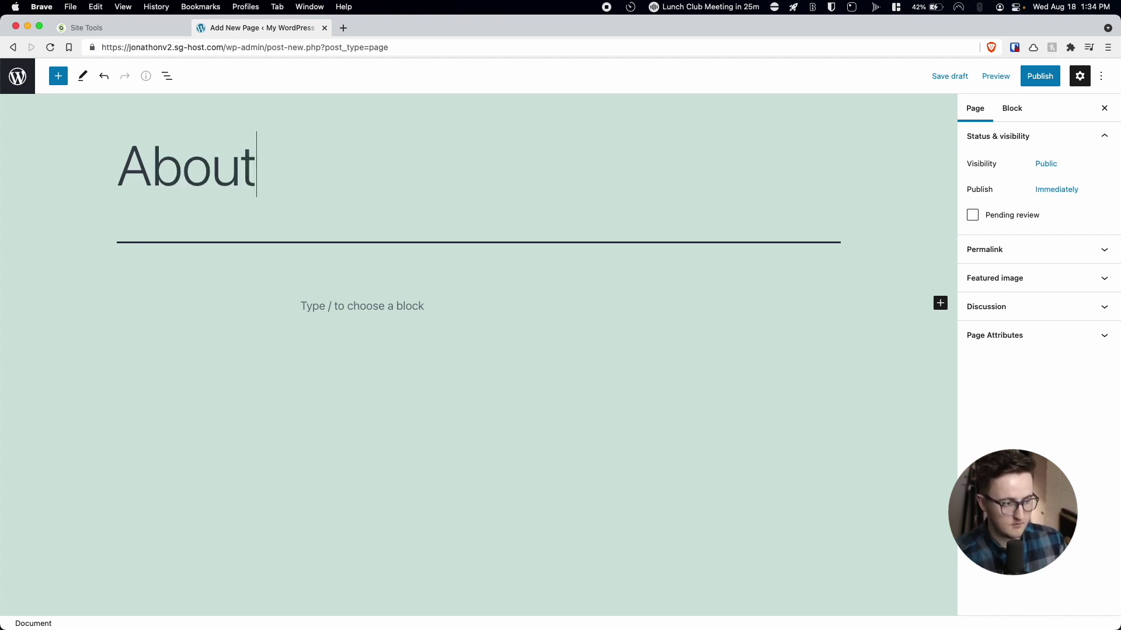
Publish the About page and go back to the Pages list.
{"action": "left_click", "coordinate": [1044, 81]}
{"action": "left_click", "coordinate": [1026, 77]}
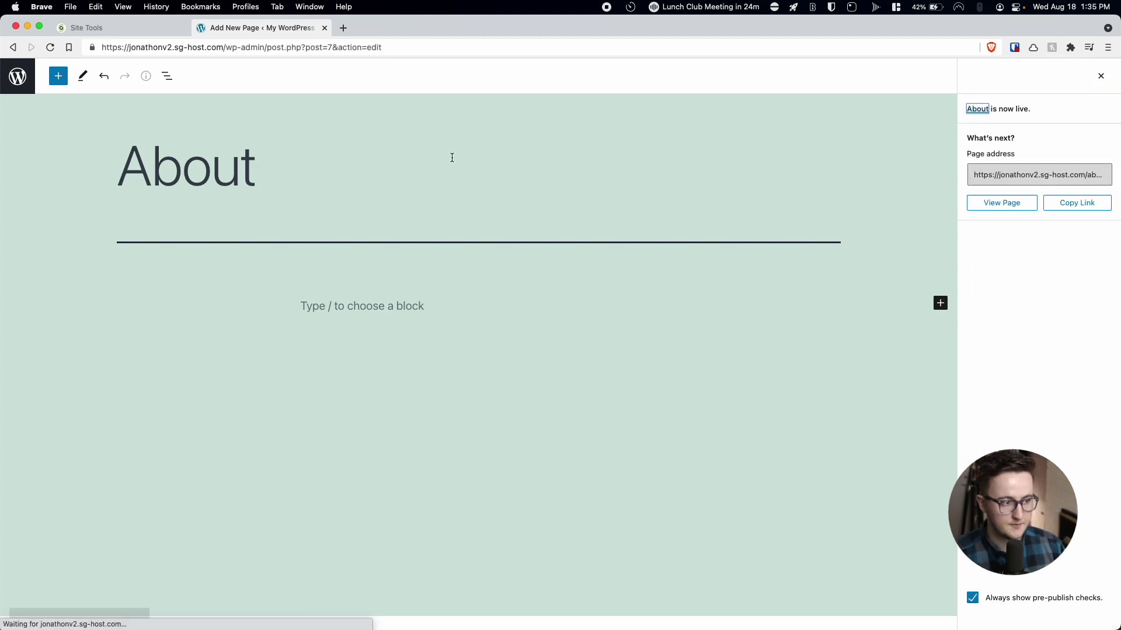
{"action": "left_click", "coordinate": [6, 75]}
Create and publish a 'Services' page, then start another blank page.
{"action": "left_click", "coordinate": [184, 99]}
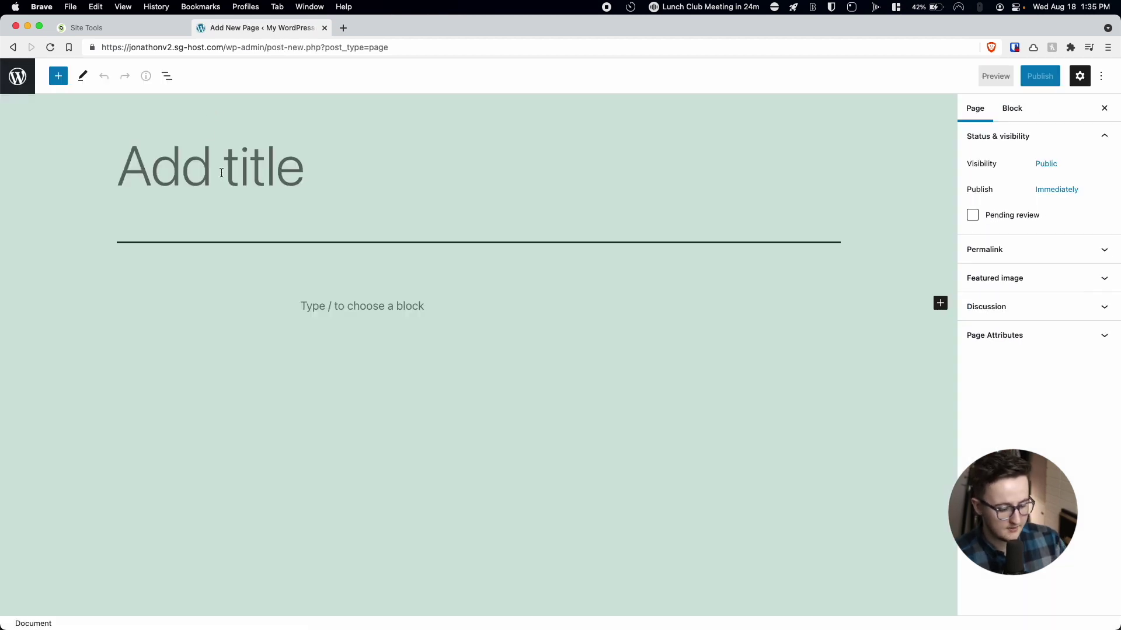
{"action": "type", "text": "Services"}
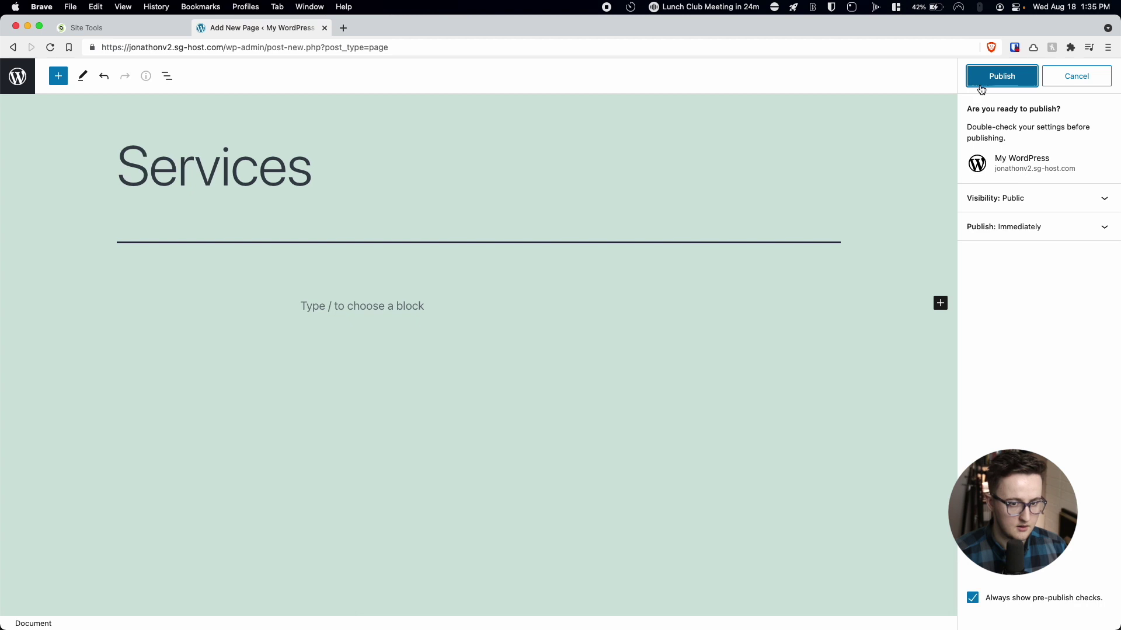
{"action": "left_click", "coordinate": [981, 82]}
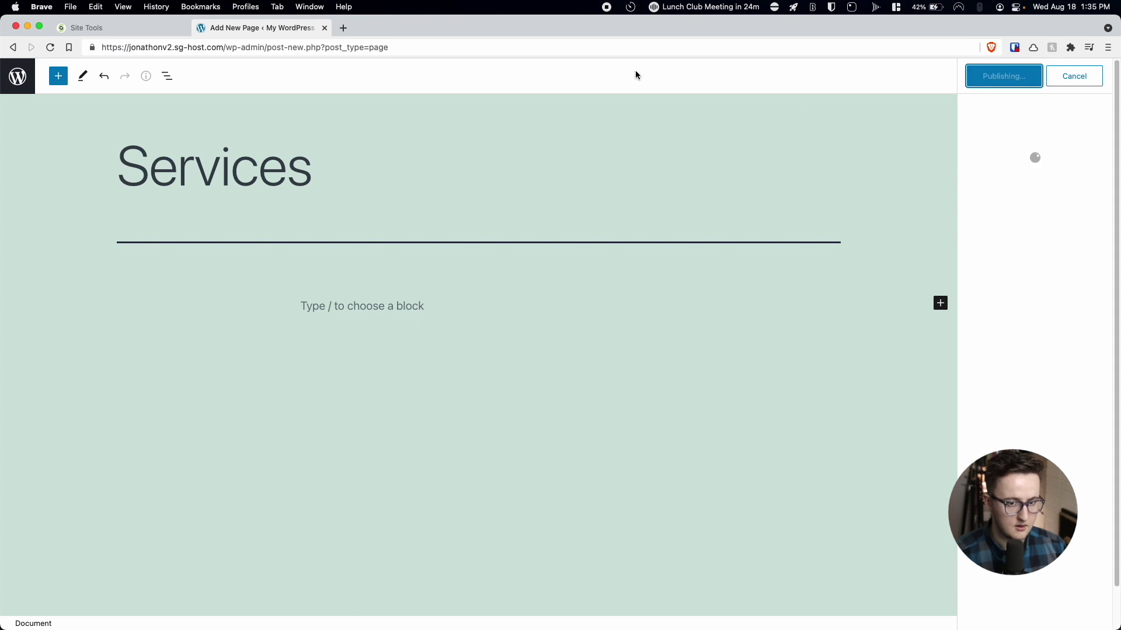
{"action": "left_click", "coordinate": [18, 76]}
{"action": "left_click", "coordinate": [181, 96]}
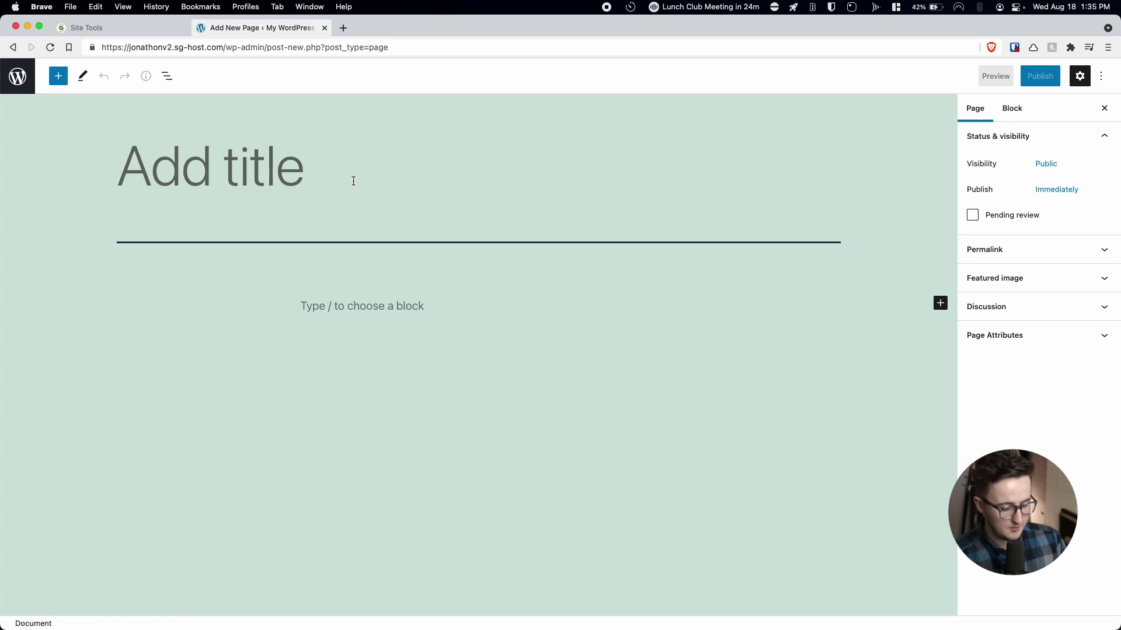
Publish a new page titled 'FreePDF', with no space between 'Free' and 'PDF'.
{"action": "type", "text": "Free PDF"}
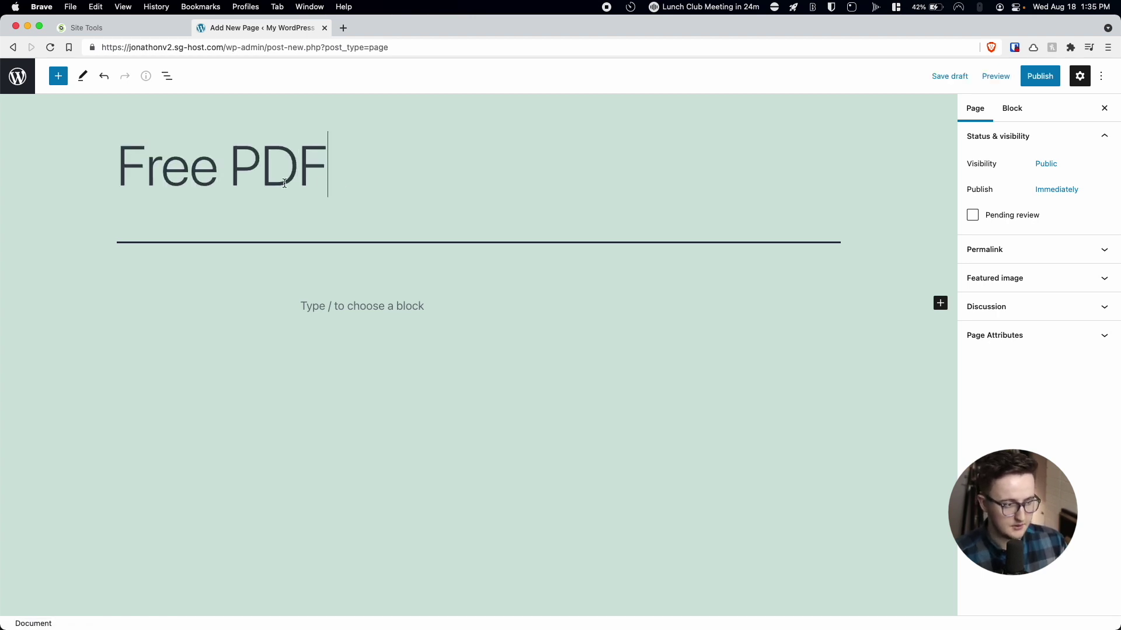
{"action": "left_click", "coordinate": [232, 169]}
{"action": "key", "text": "BackSpace"}
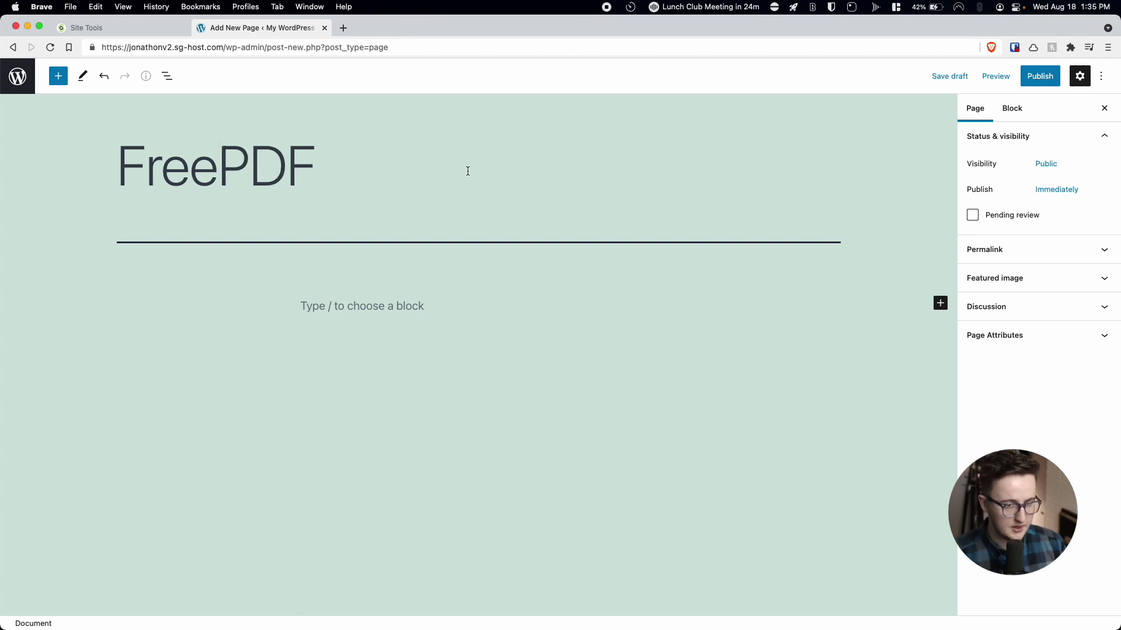
{"action": "left_click", "coordinate": [986, 251]}
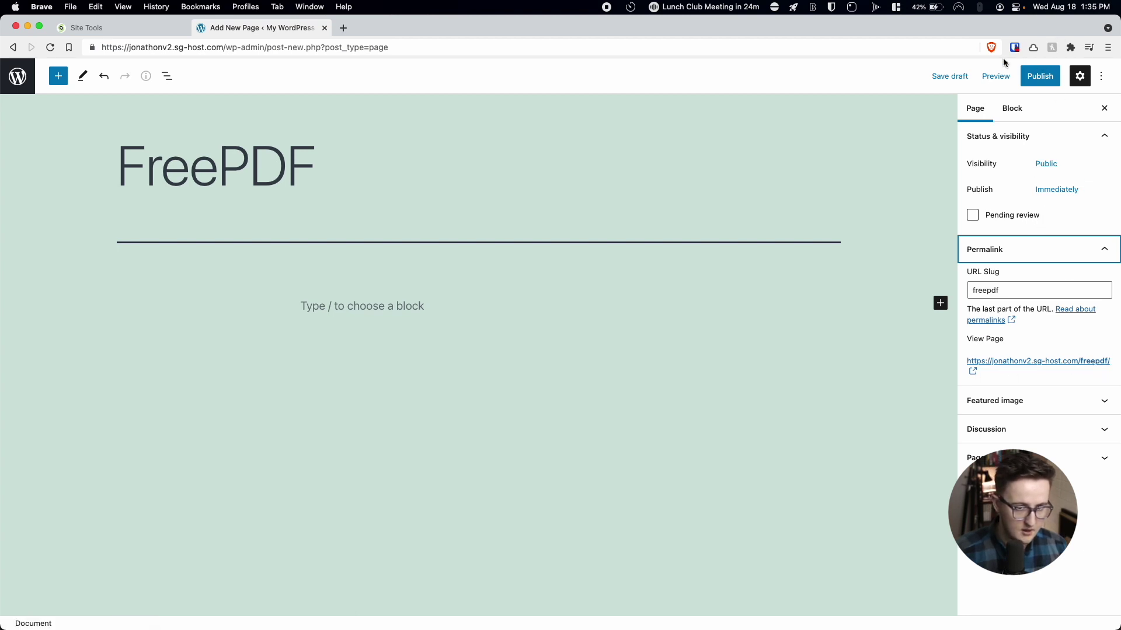
{"action": "left_click", "coordinate": [1040, 76]}
{"action": "left_click", "coordinate": [1021, 76]}
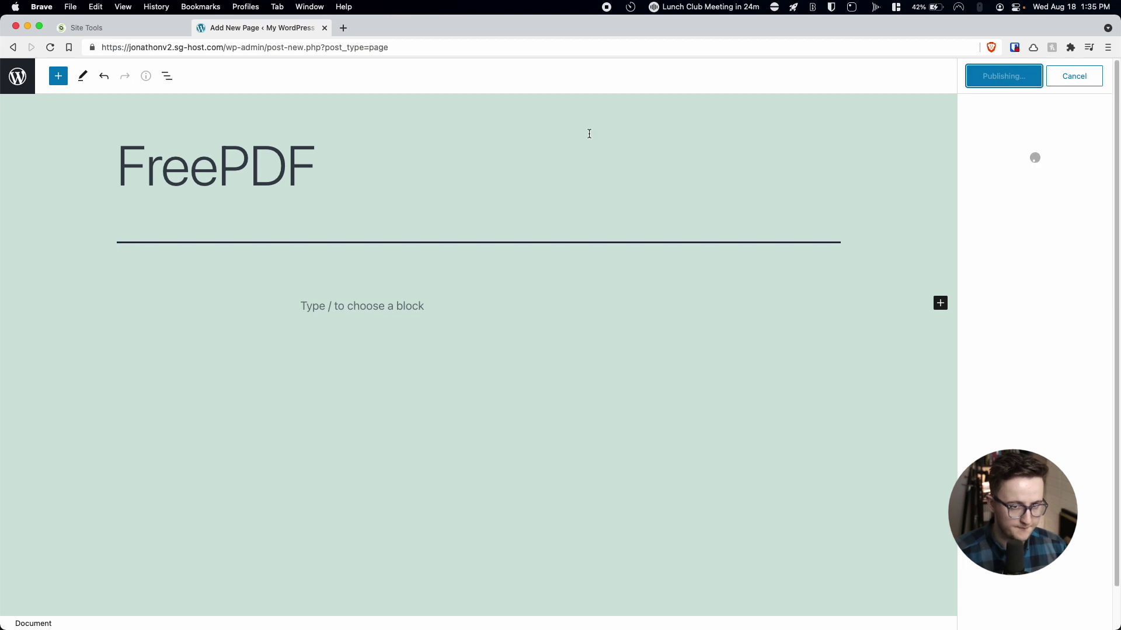
{"action": "left_click", "coordinate": [16, 77]}
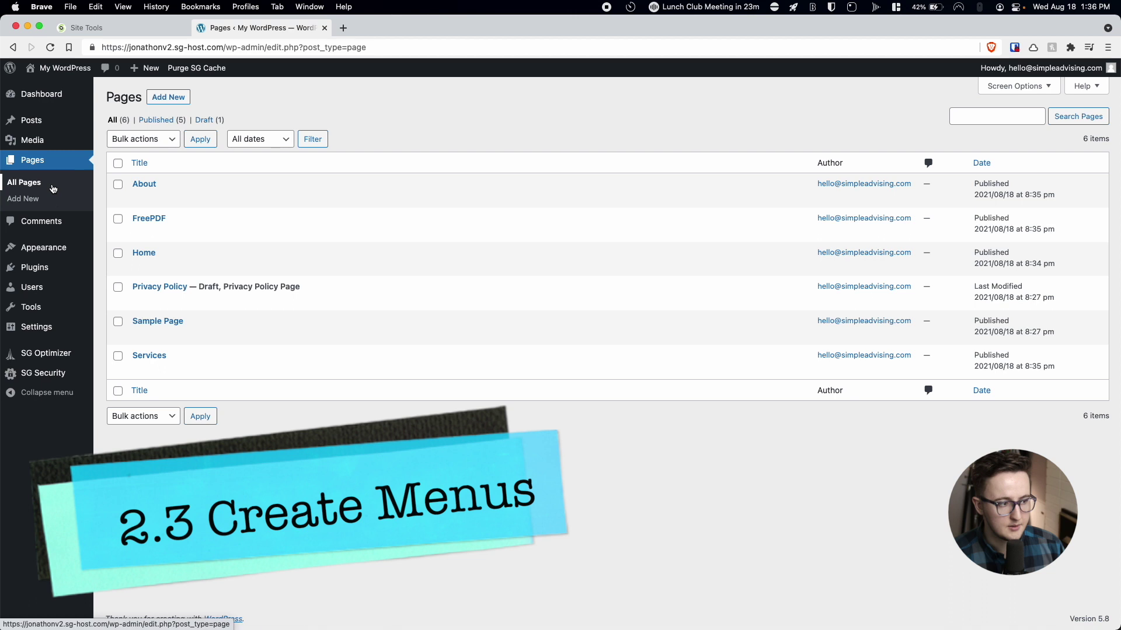
Create and save a navigation menu named 'Header Menu', then start another new menu.
{"action": "mouse_move", "coordinate": [49, 245]}
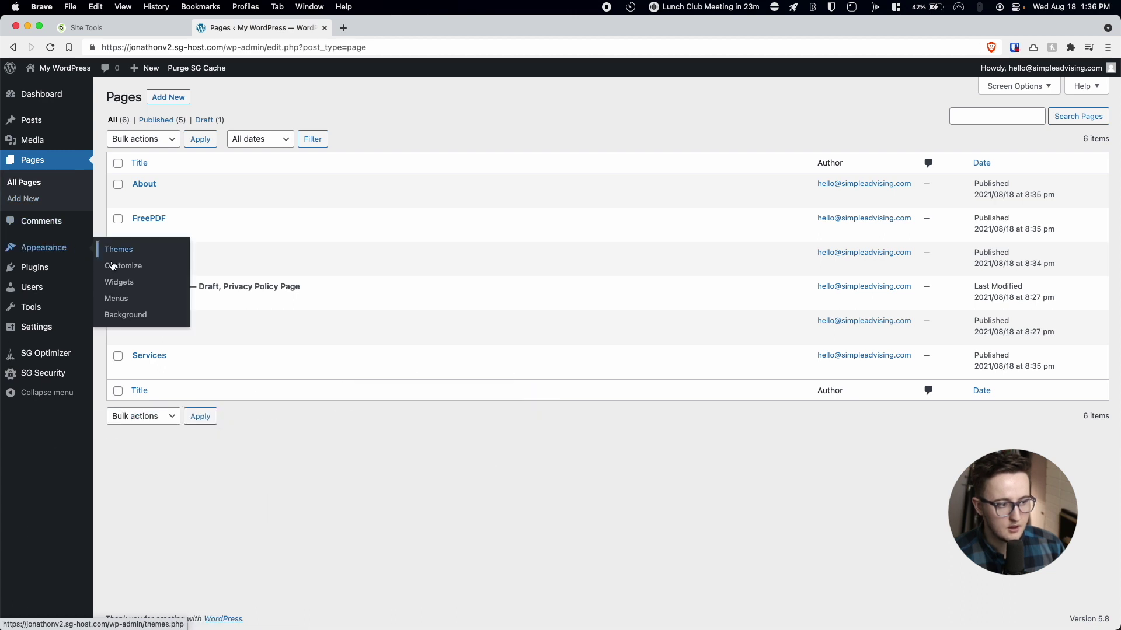
{"action": "left_click", "coordinate": [121, 299]}
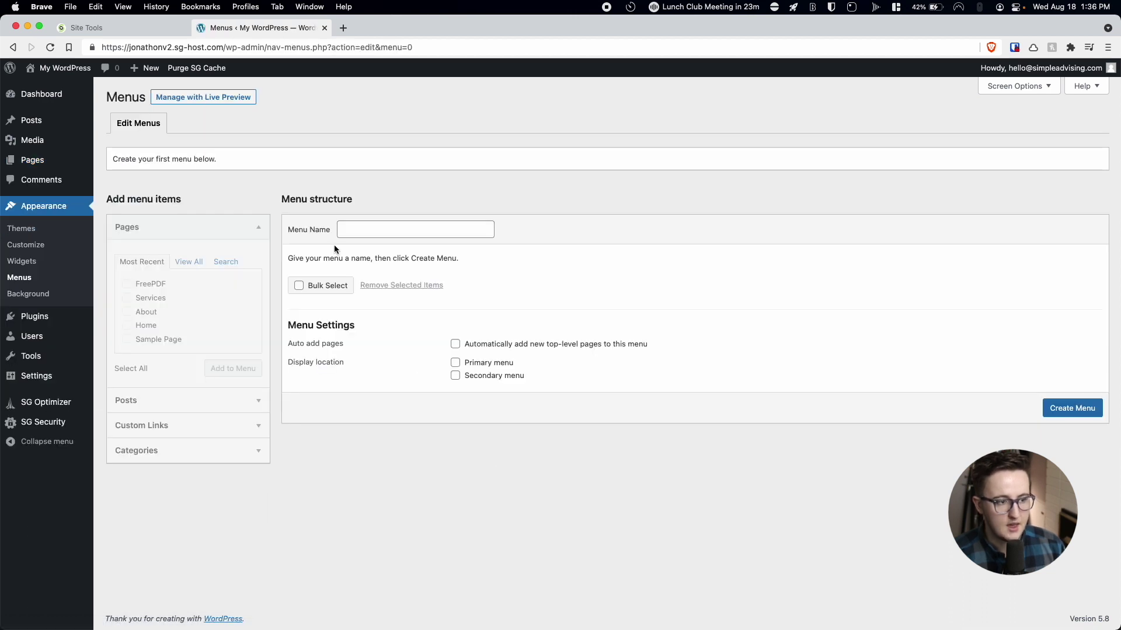
{"action": "left_click", "coordinate": [370, 231]}
{"action": "type", "text": "Header Menu"}
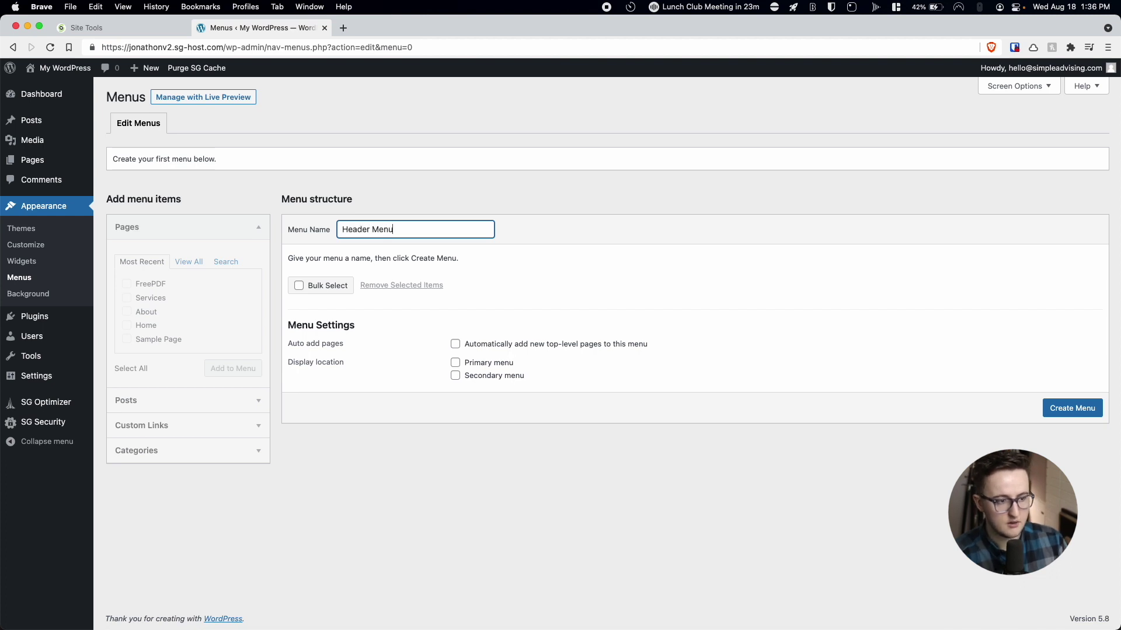
{"action": "left_click", "coordinate": [1068, 408]}
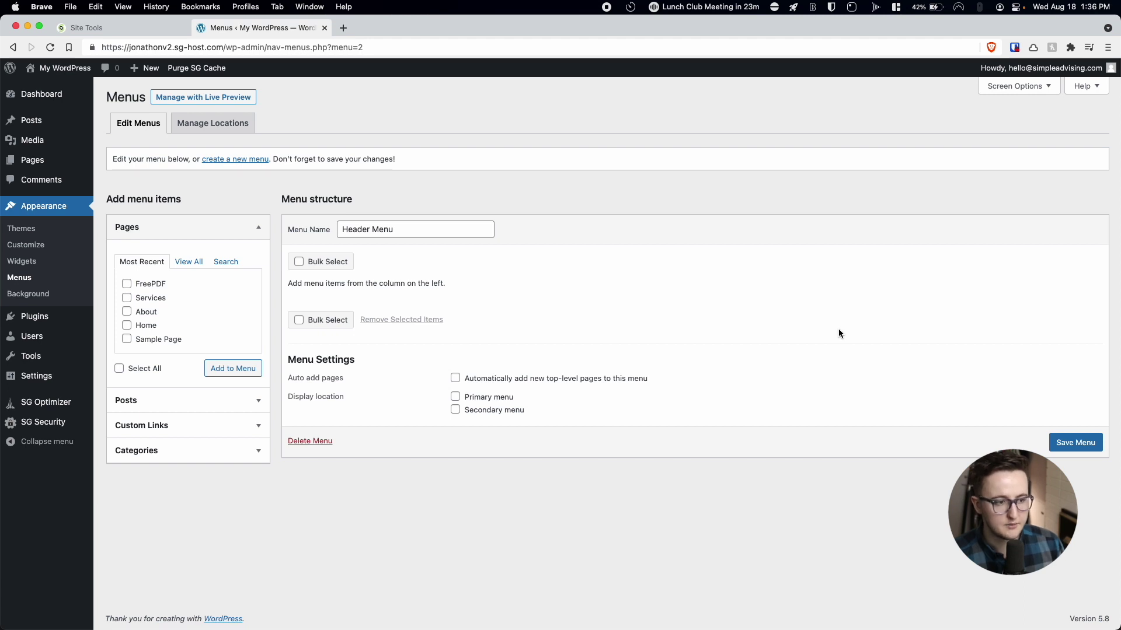
{"action": "left_click", "coordinate": [1075, 443]}
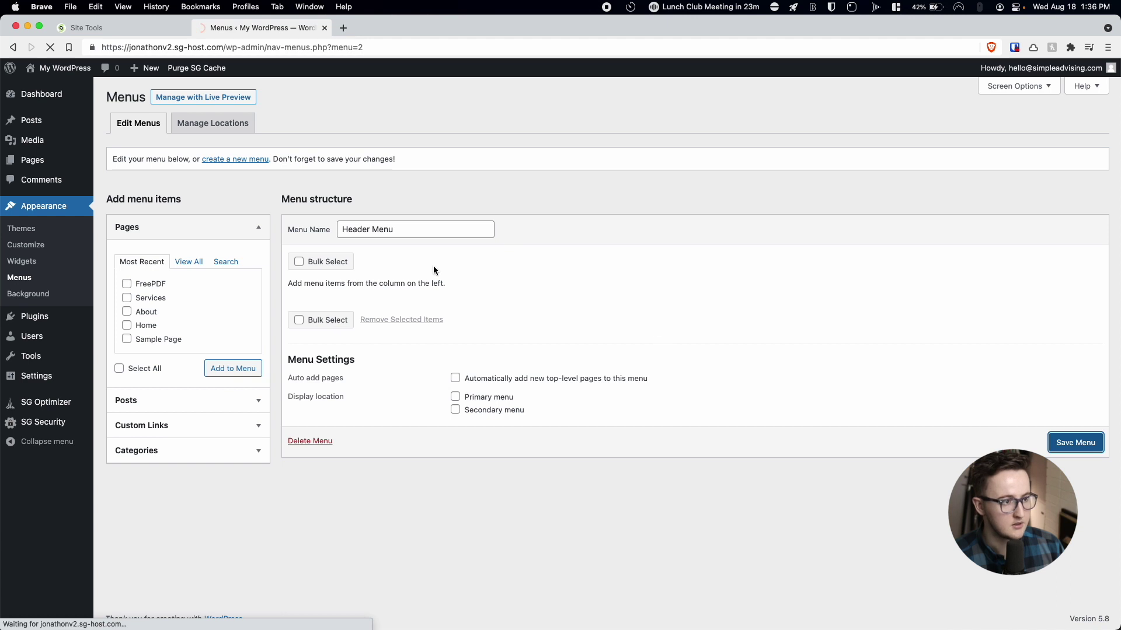
{"action": "left_click", "coordinate": [242, 198]}
{"action": "left_click", "coordinate": [382, 229]}
Create 'Footer Menu' with the FreePDF, Services, About, Home and Sample Page pages and save it.
{"action": "type", "text": "Footer Menu"}
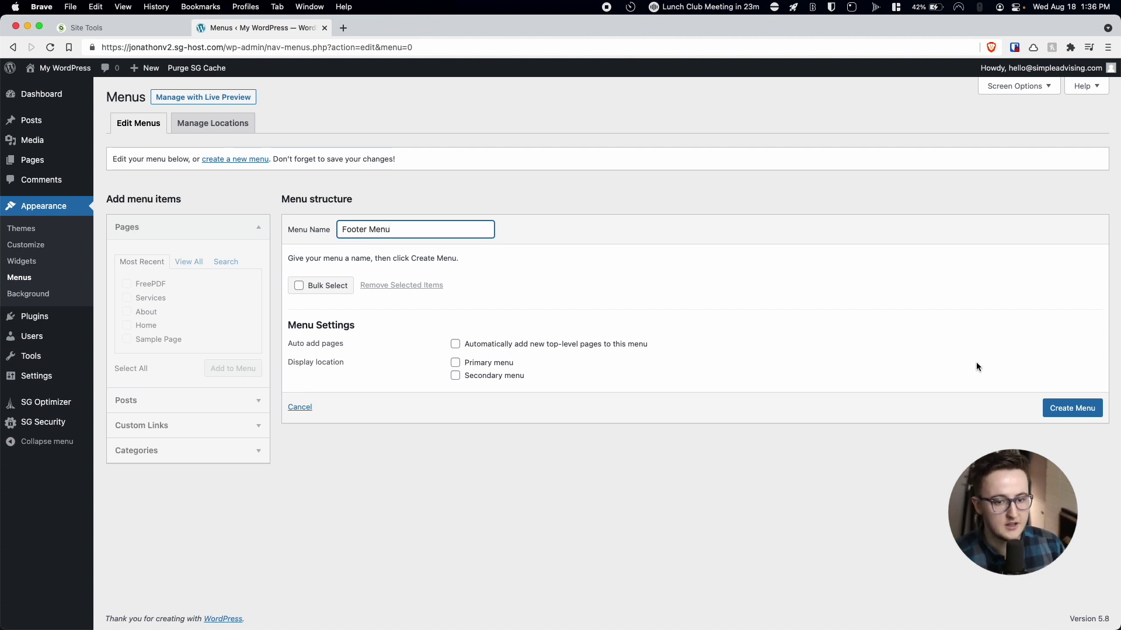
{"action": "left_click", "coordinate": [1069, 407]}
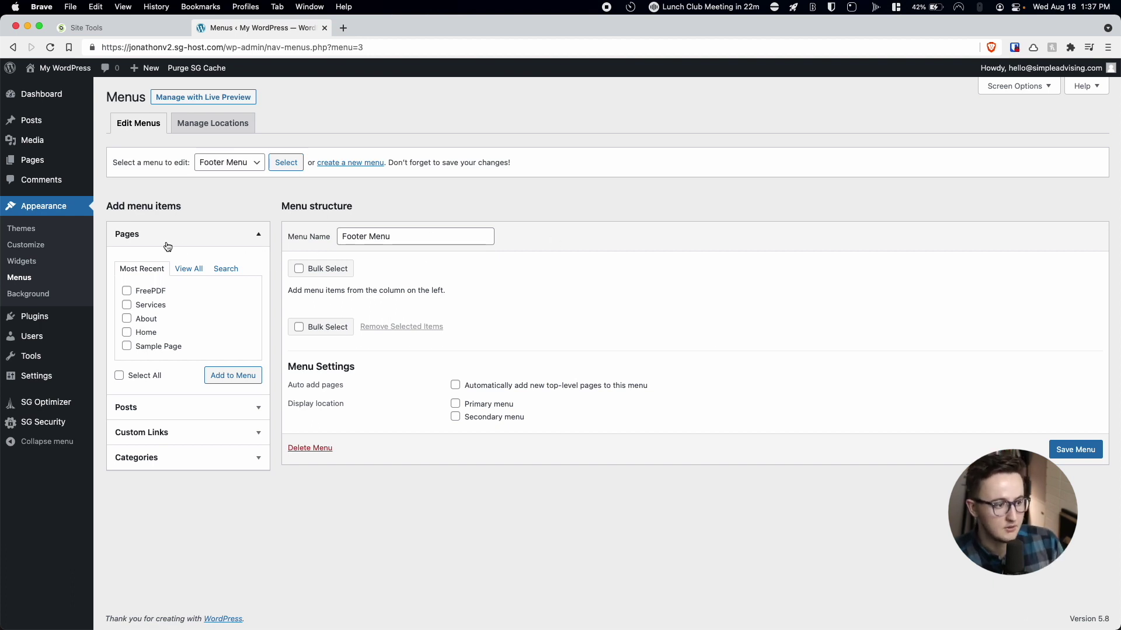
{"action": "left_click", "coordinate": [127, 291]}
{"action": "left_click", "coordinate": [127, 305]}
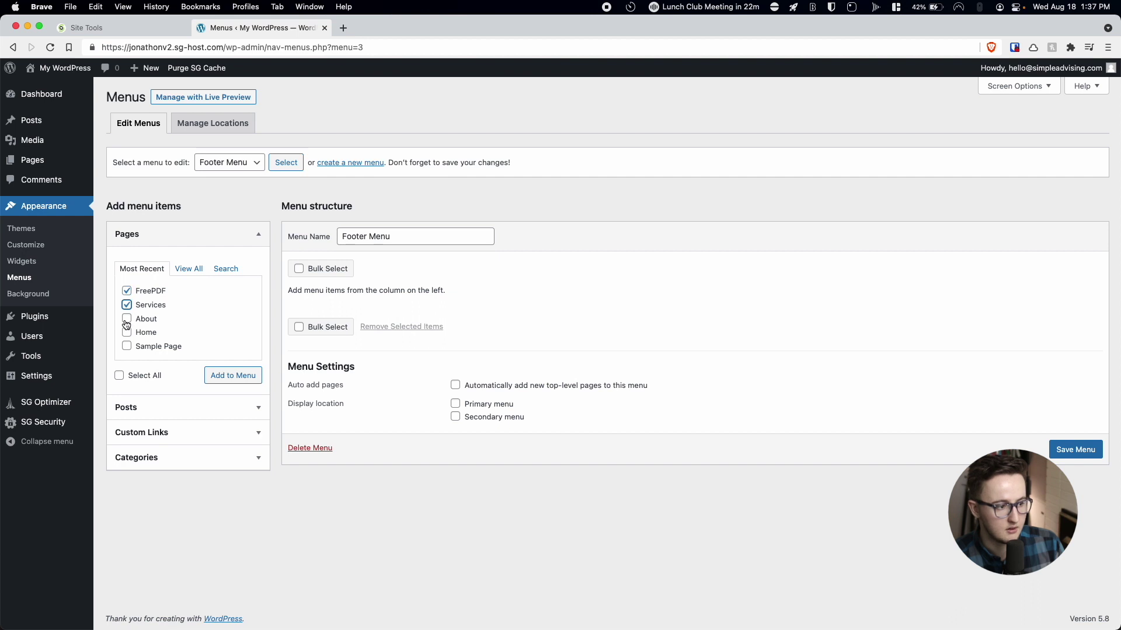
{"action": "left_click", "coordinate": [120, 376]}
{"action": "left_click", "coordinate": [230, 375]}
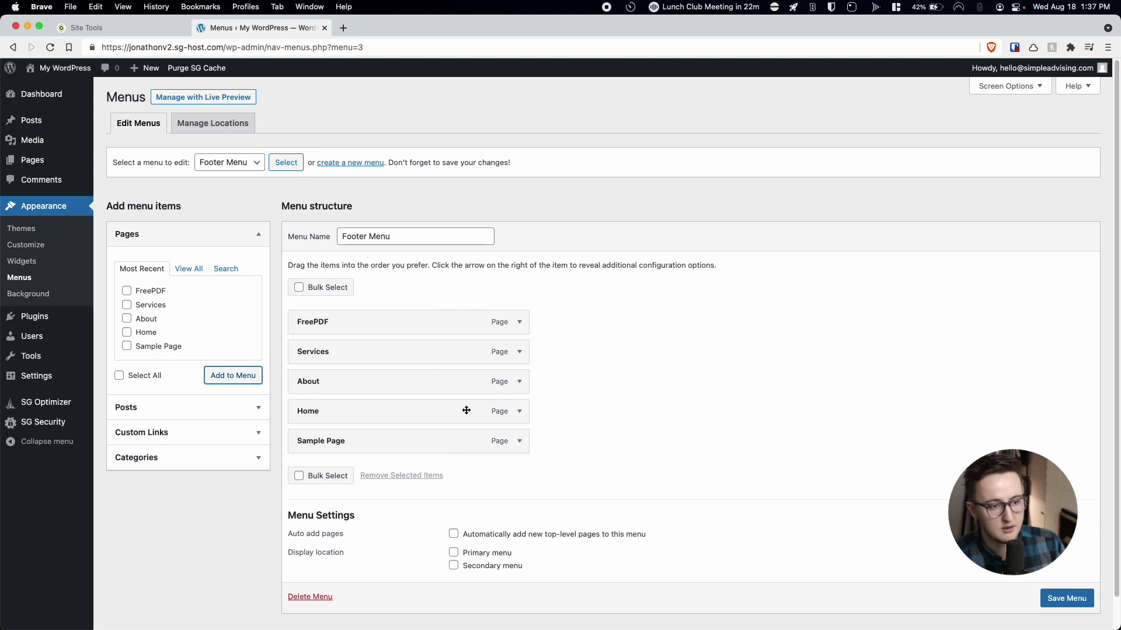
{"action": "left_click", "coordinate": [1066, 597]}
{"action": "scroll", "coordinate": [1066, 584], "scroll_direction": "down", "scroll_amount": 1}
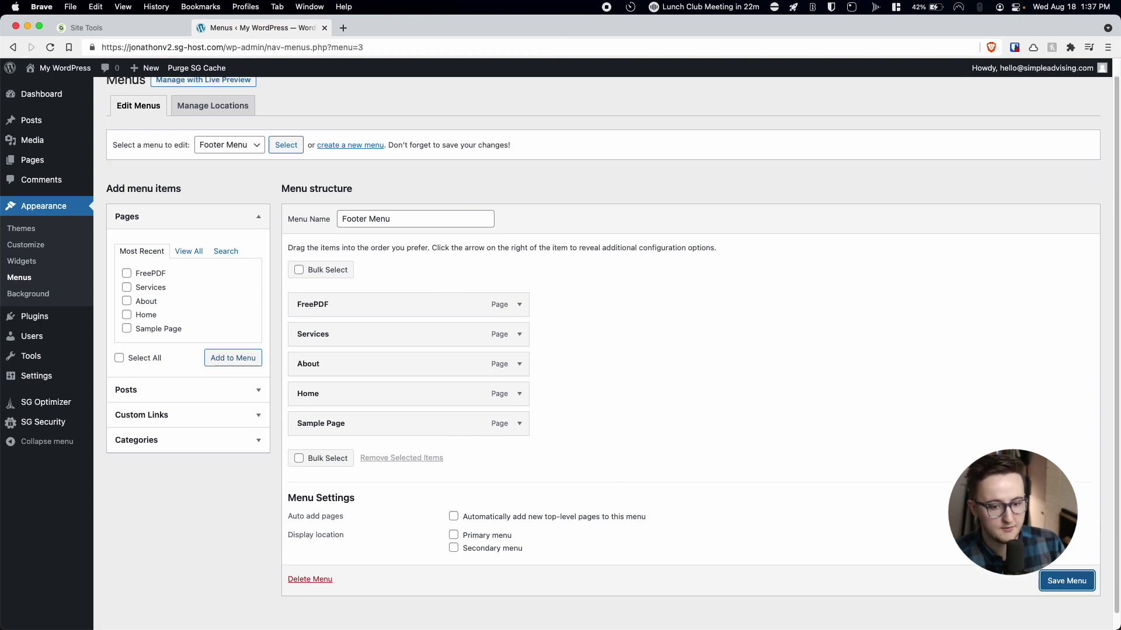
{"action": "left_click", "coordinate": [1059, 580]}
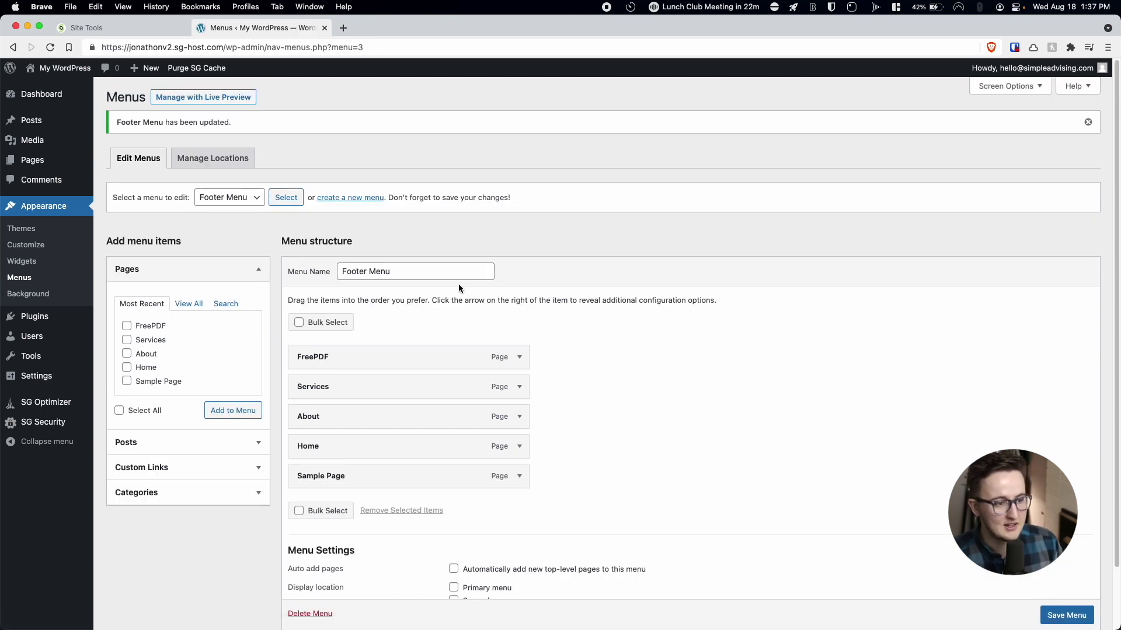
Load Header Menu, add the FreePDF and Services pages, and save it.
{"action": "left_click", "coordinate": [218, 199]}
{"action": "left_click", "coordinate": [218, 210]}
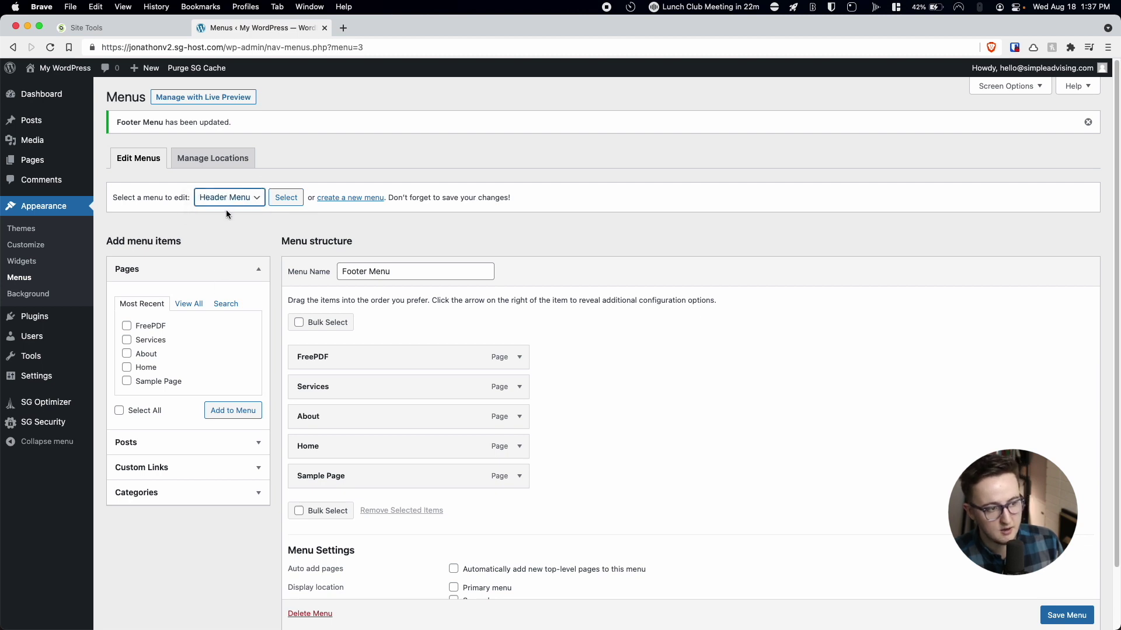
{"action": "left_click", "coordinate": [294, 202]}
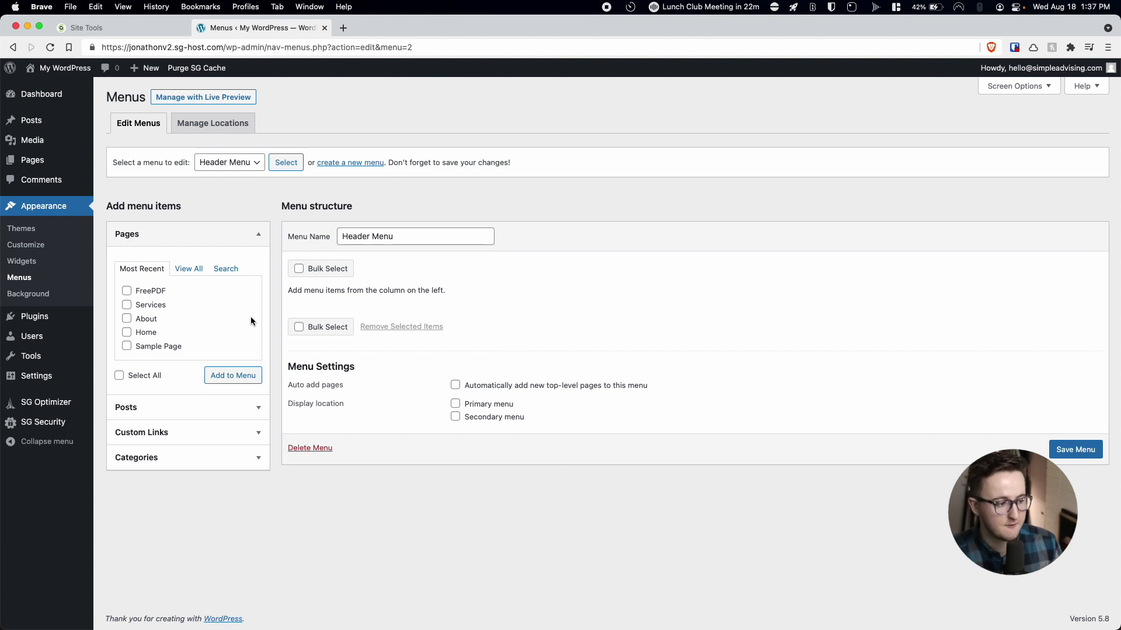
{"action": "left_click", "coordinate": [127, 305]}
{"action": "left_click", "coordinate": [126, 290]}
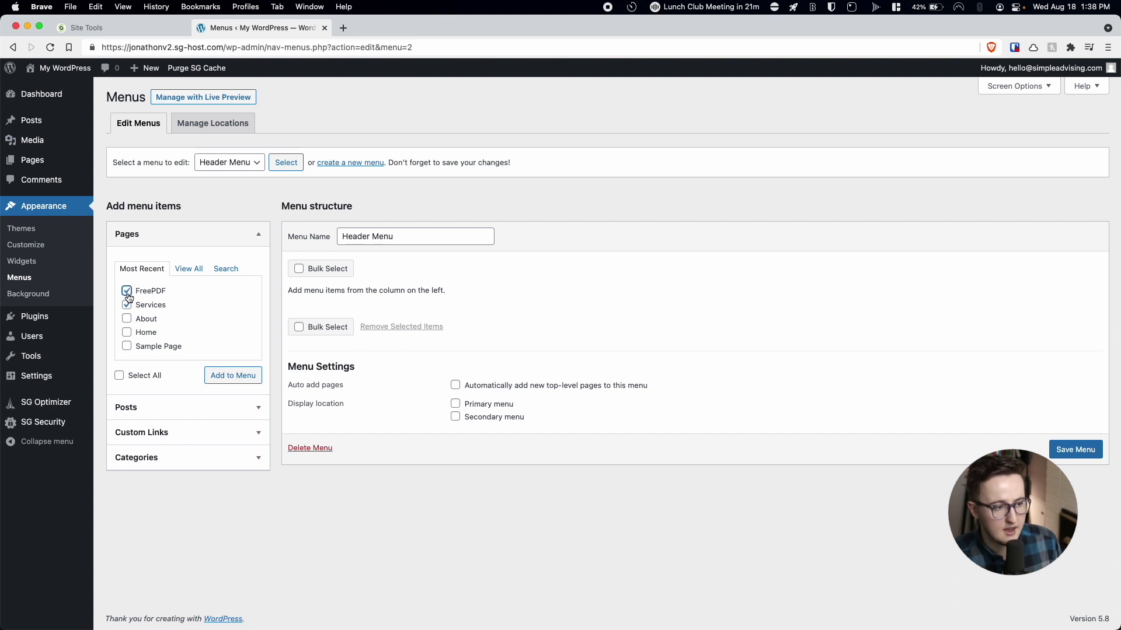
{"action": "left_click", "coordinate": [223, 377]}
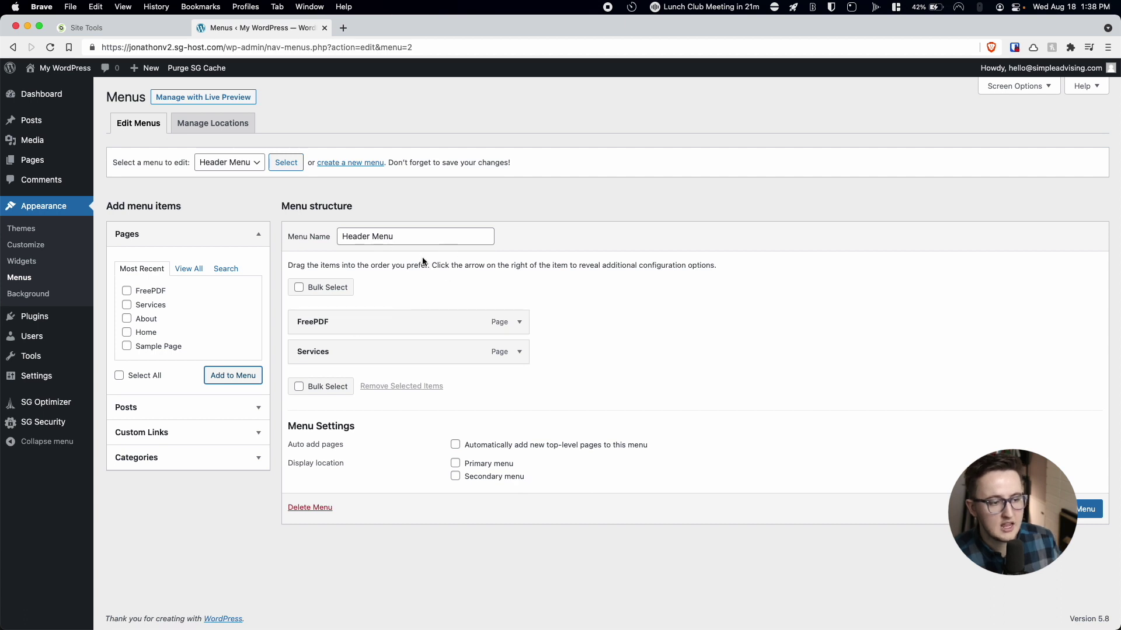
{"action": "left_click", "coordinate": [1086, 511]}
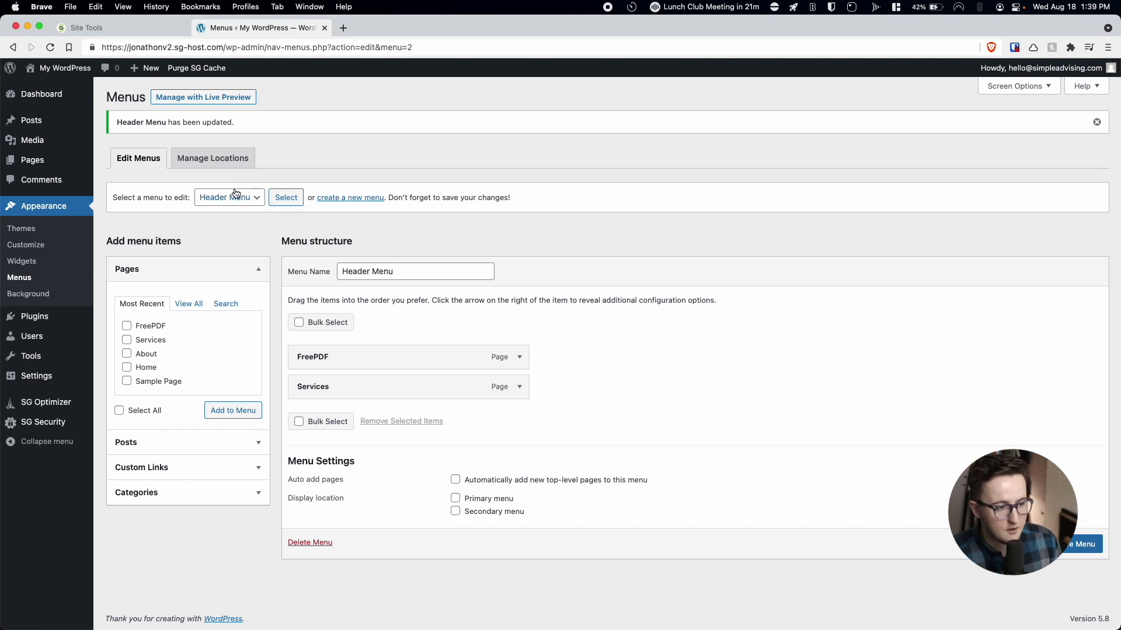
Go to Appearance > Themes and view the active Twenty Twenty-One theme's details.
{"action": "left_click", "coordinate": [36, 232]}
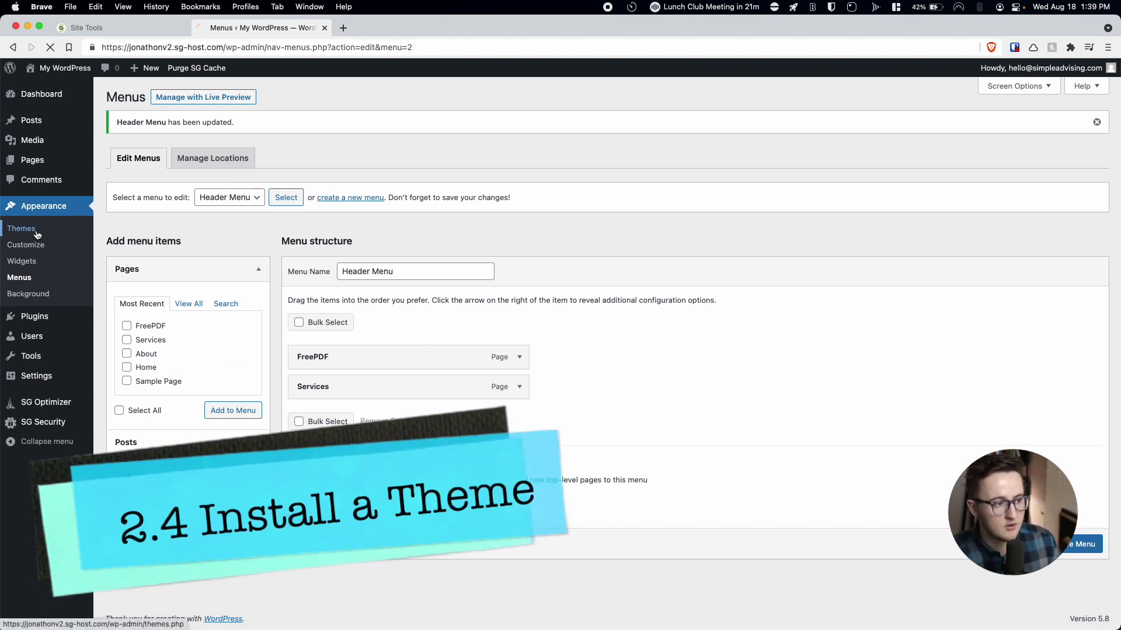
{"action": "left_click", "coordinate": [231, 198]}
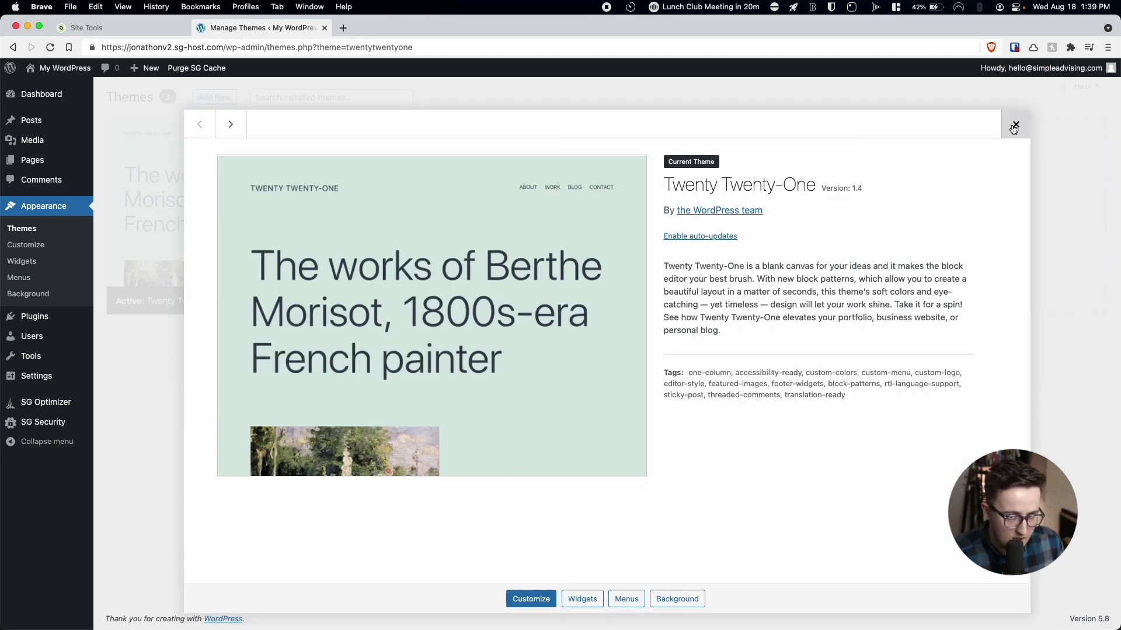
{"action": "left_click", "coordinate": [1015, 124]}
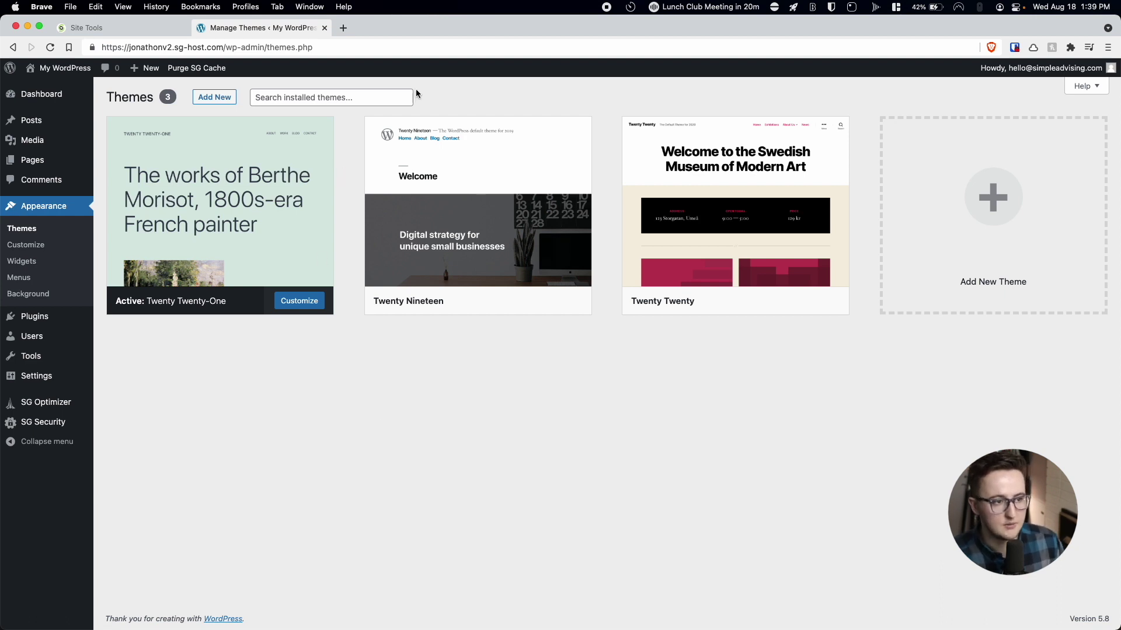
{"action": "left_click", "coordinate": [347, 28]}
Go to elegantthemes.com and log in to the members area with the account credentials.
{"action": "type", "text": "ele"}
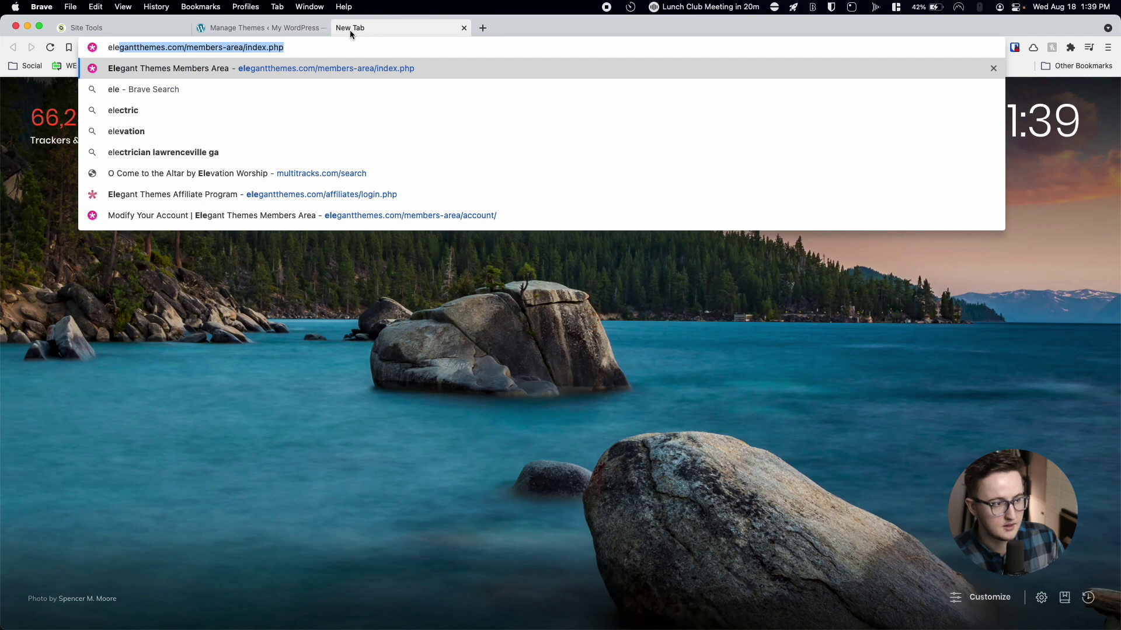
{"action": "key", "text": "Return"}
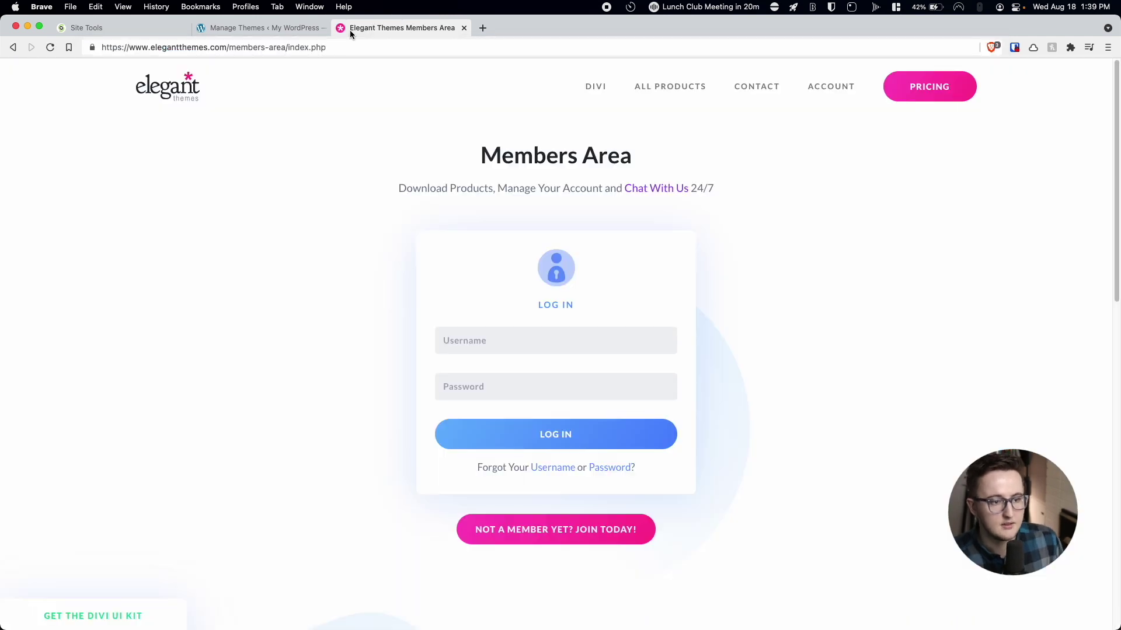
{"action": "left_click", "coordinate": [179, 81]}
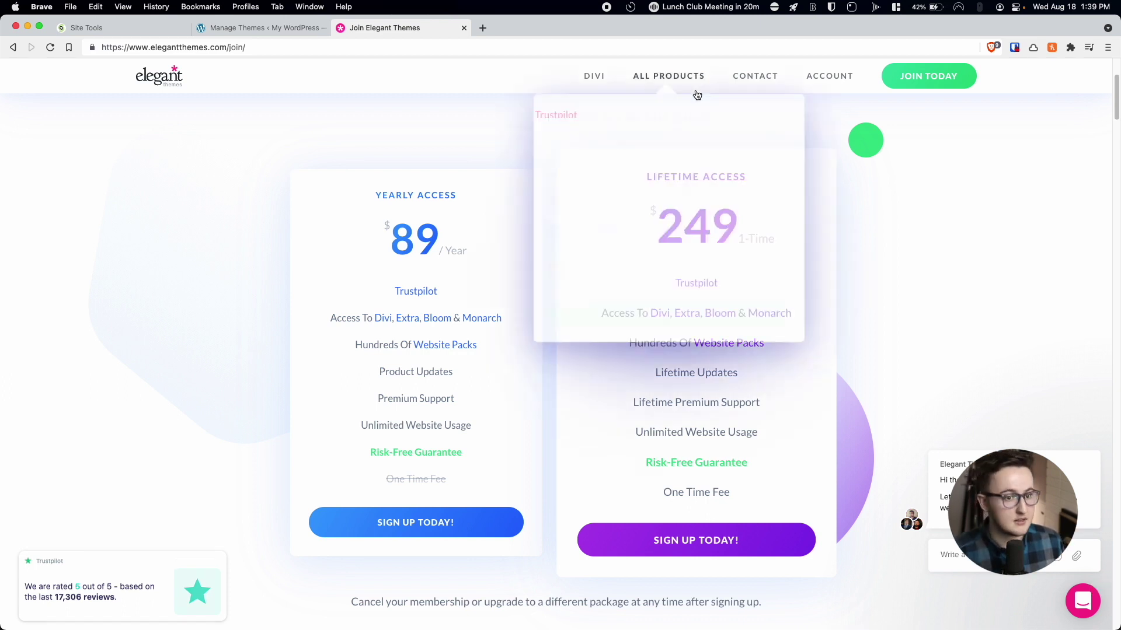
{"action": "mouse_move", "coordinate": [820, 82]}
{"action": "left_click", "coordinate": [790, 125]}
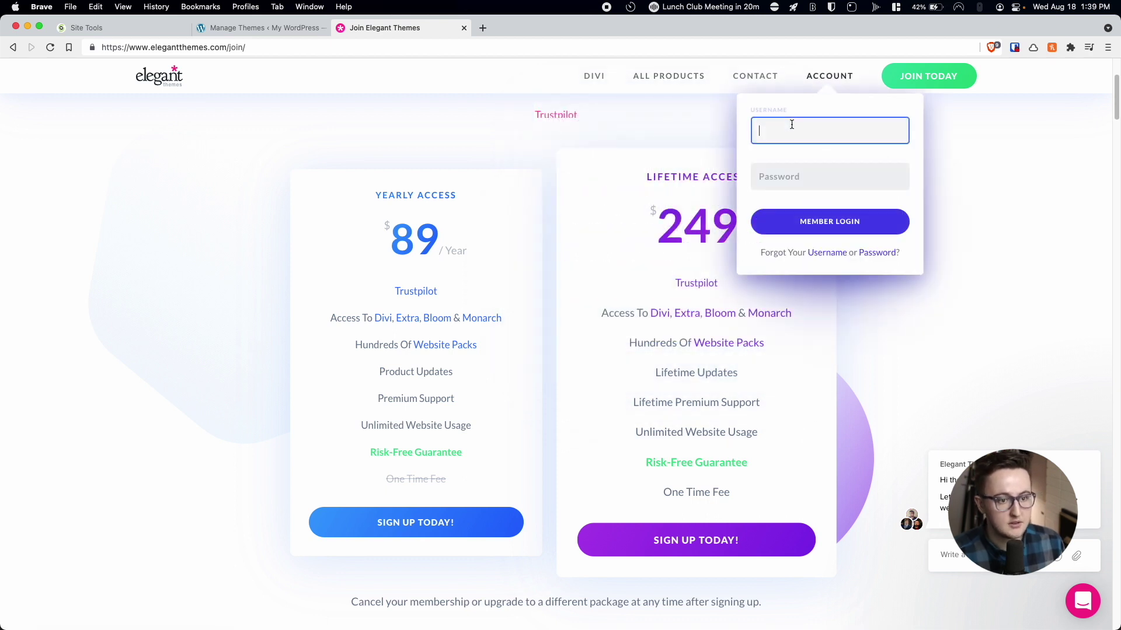
{"action": "left_click", "coordinate": [786, 221]}
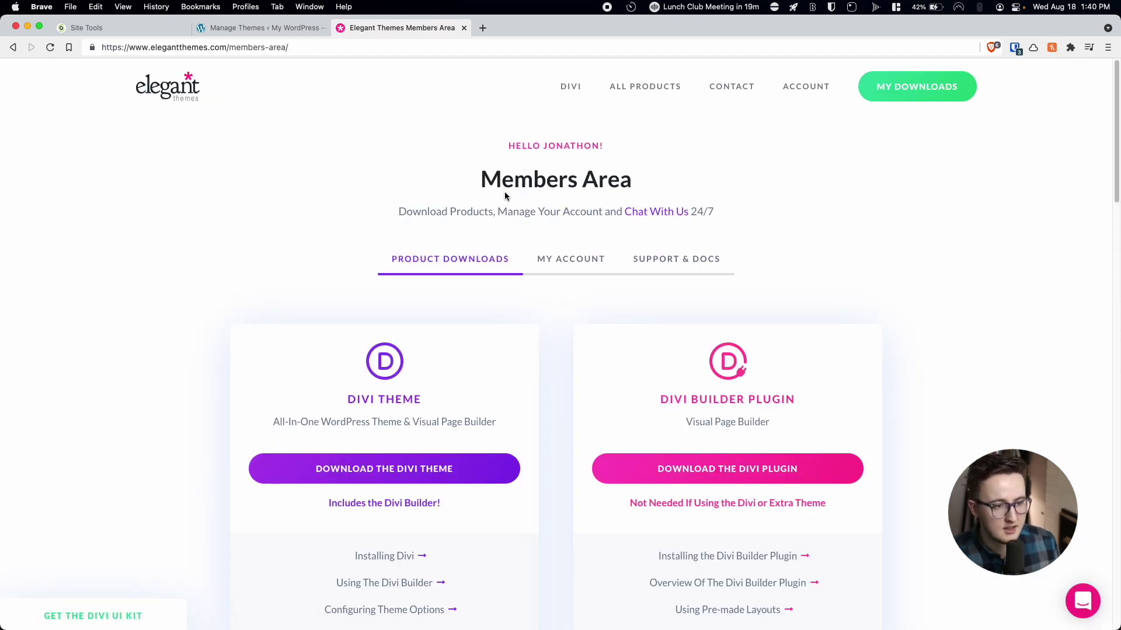
Download the Divi theme zip file to Downloads.
{"action": "left_click", "coordinate": [414, 472]}
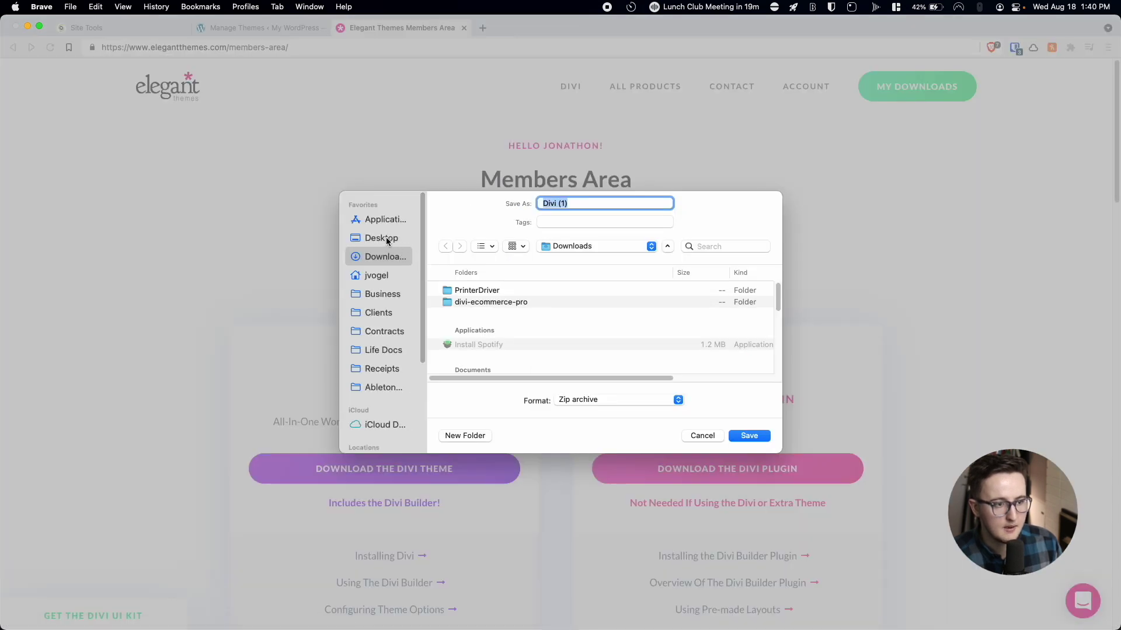
{"action": "left_click", "coordinate": [749, 435]}
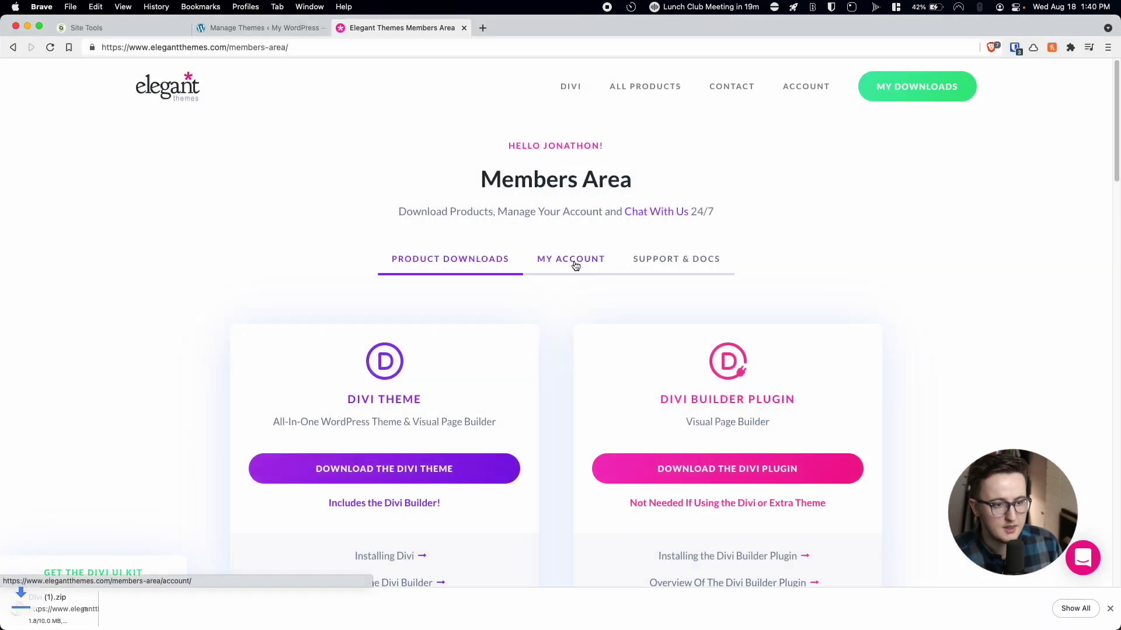
{"action": "left_click", "coordinate": [574, 266]}
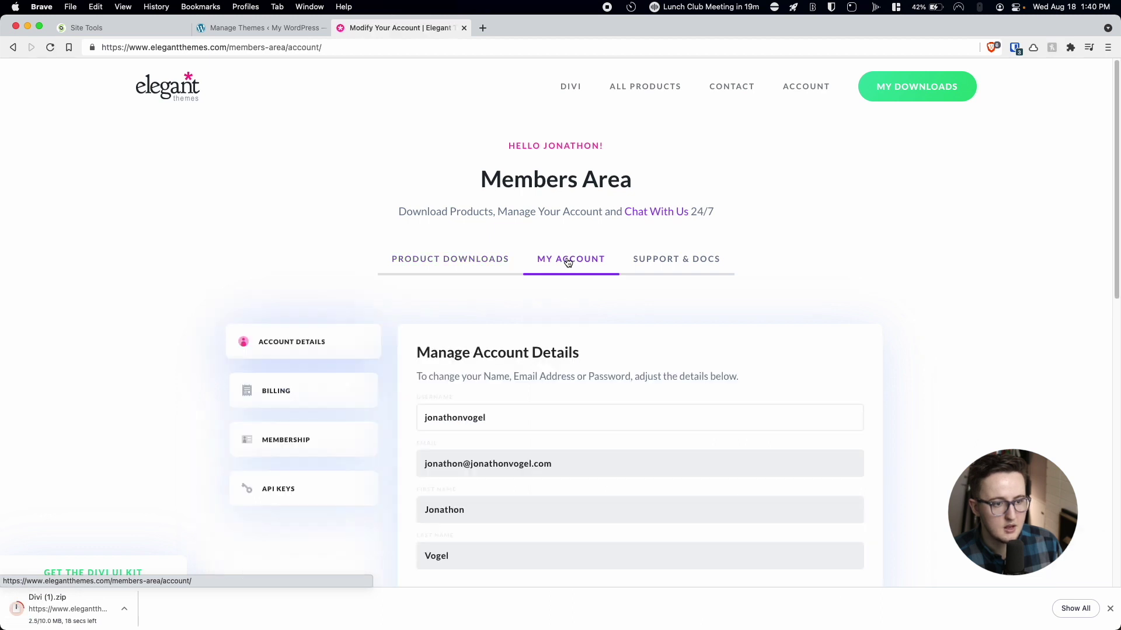
Generate a new API key named 'test' under My Account > API Keys and copy it.
{"action": "scroll", "coordinate": [416, 238], "scroll_direction": "down", "scroll_amount": 4}
{"action": "left_click", "coordinate": [313, 255]}
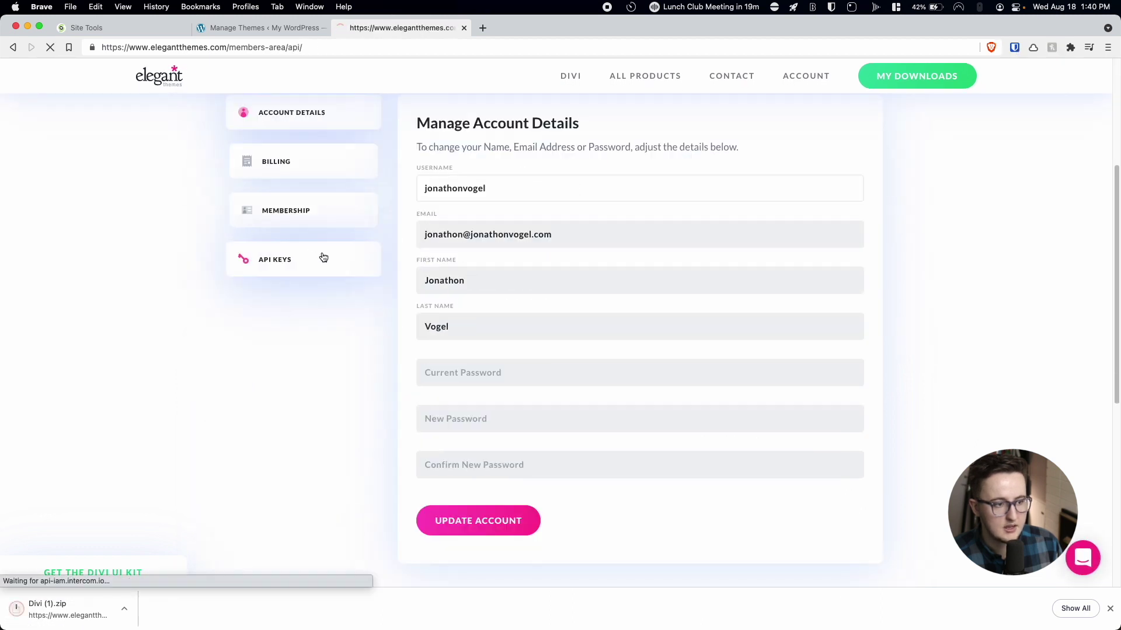
{"action": "scroll", "coordinate": [480, 238], "scroll_direction": "down", "scroll_amount": 12}
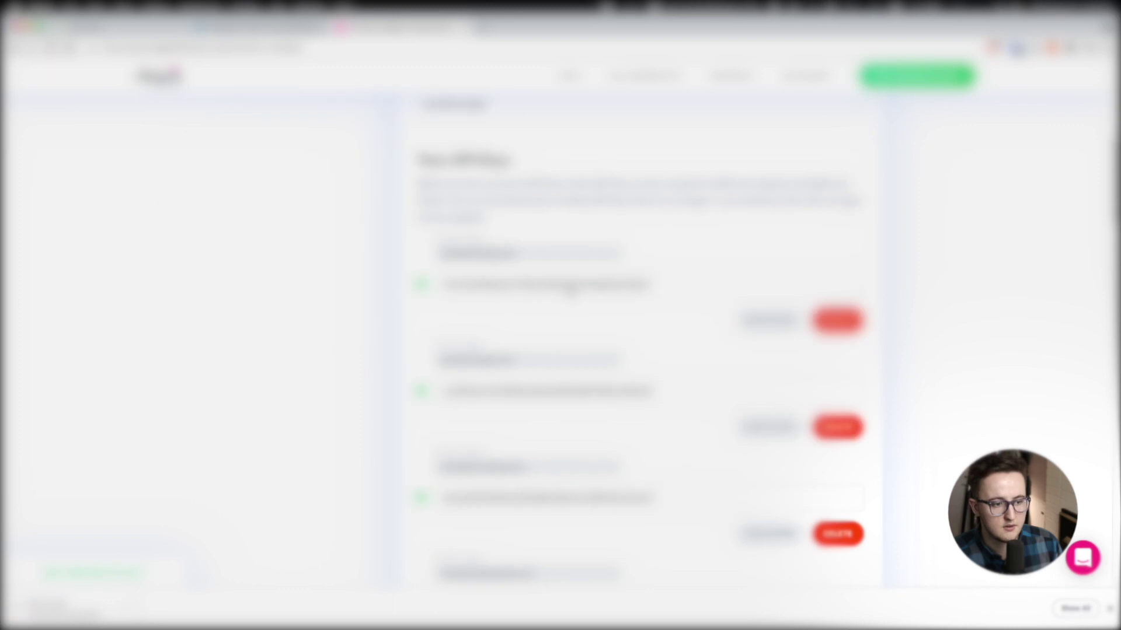
{"action": "scroll", "coordinate": [571, 290], "scroll_direction": "down", "scroll_amount": 10}
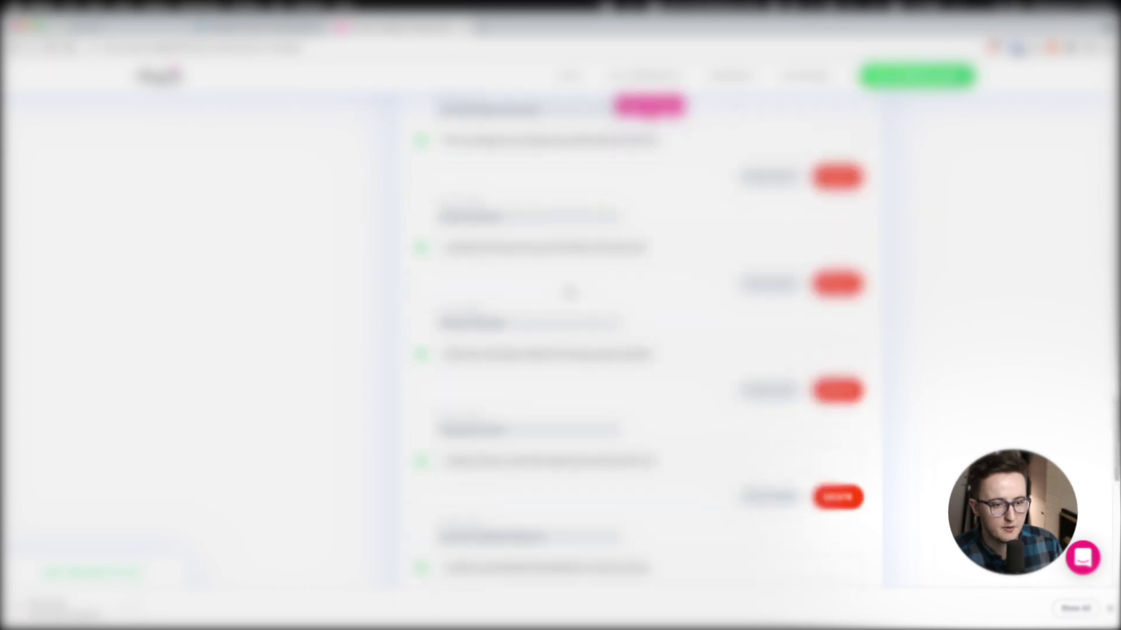
{"action": "scroll", "coordinate": [571, 291], "scroll_direction": "down", "scroll_amount": 1}
{"action": "left_click", "coordinate": [527, 221]}
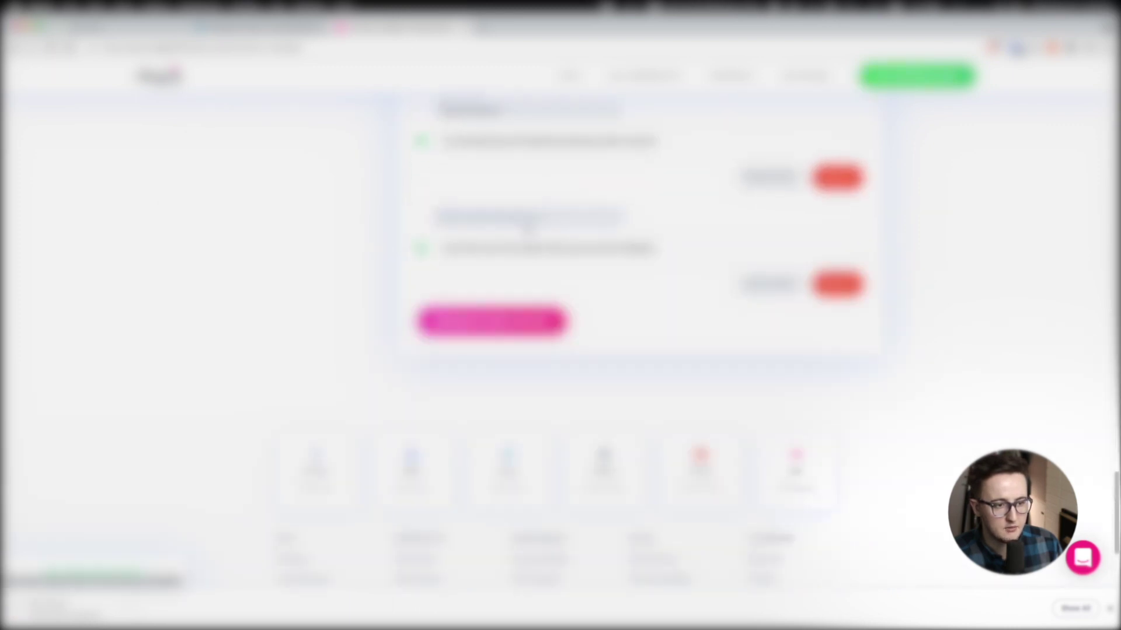
{"action": "left_click", "coordinate": [521, 216]}
{"action": "type", "text": "test"}
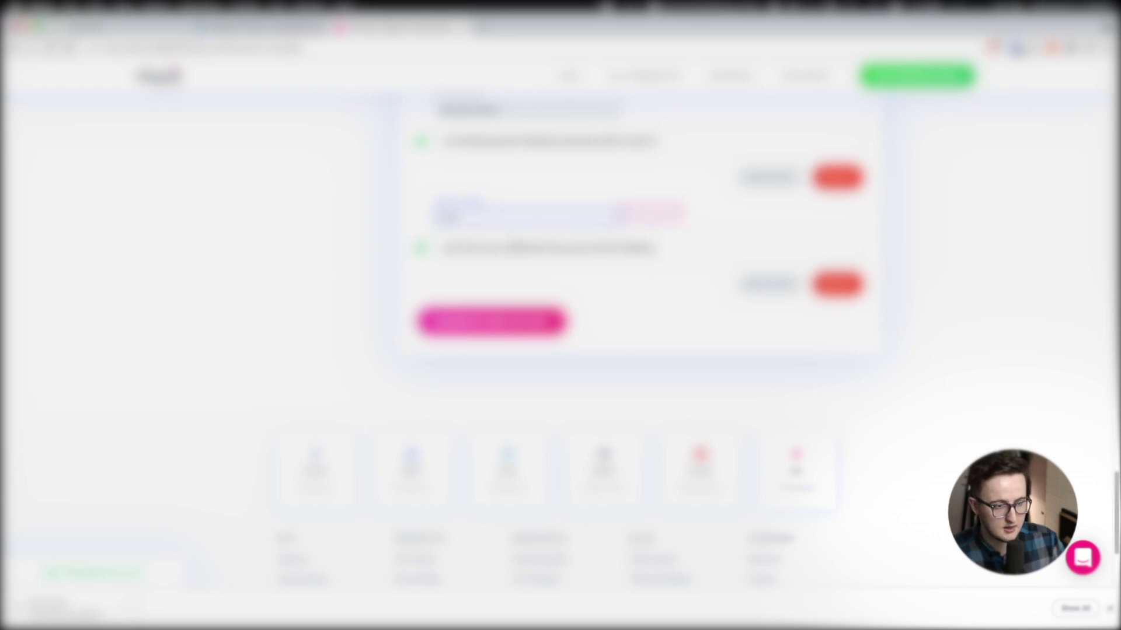
{"action": "left_click", "coordinate": [521, 248]}
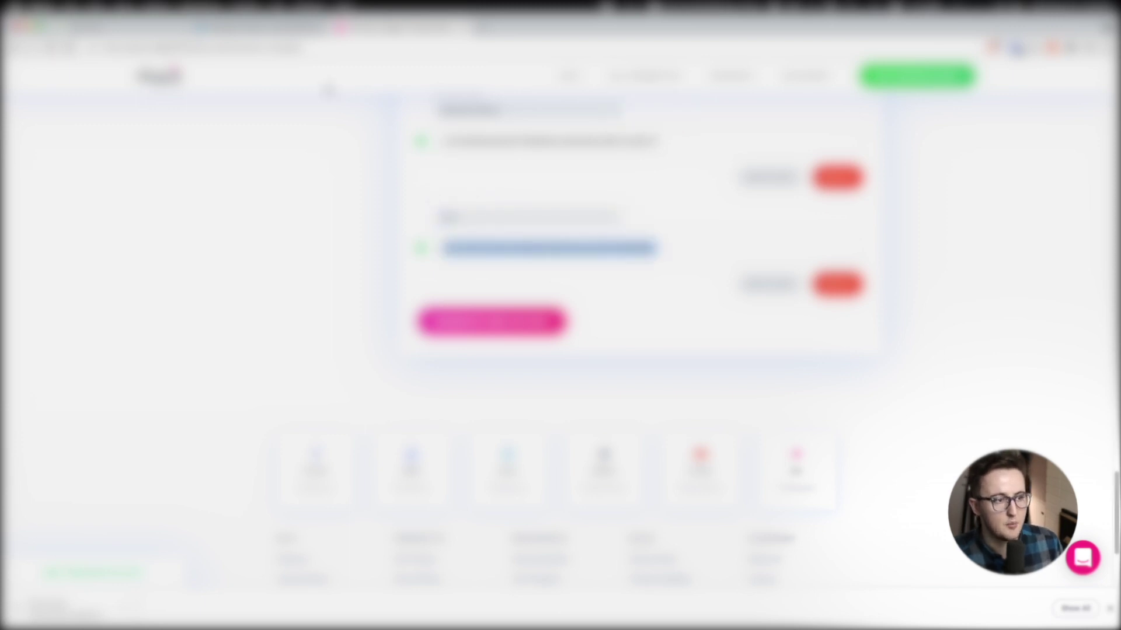
{"action": "left_click", "coordinate": [260, 27]}
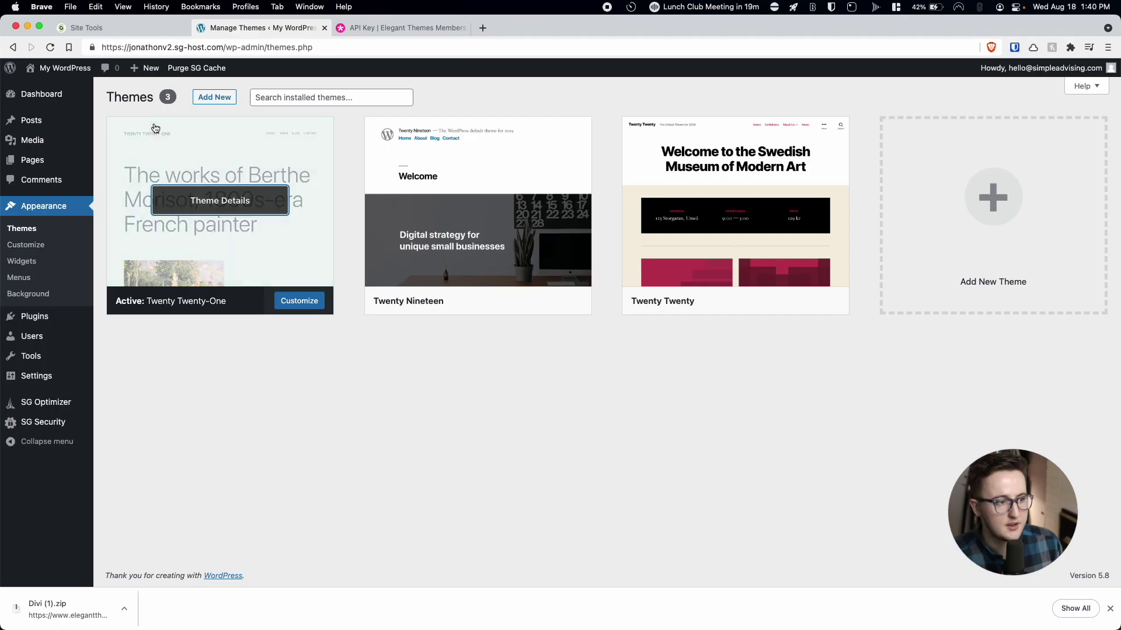
Upload the Divi (1).zip file from Downloads as a new theme.
{"action": "left_click", "coordinate": [211, 98]}
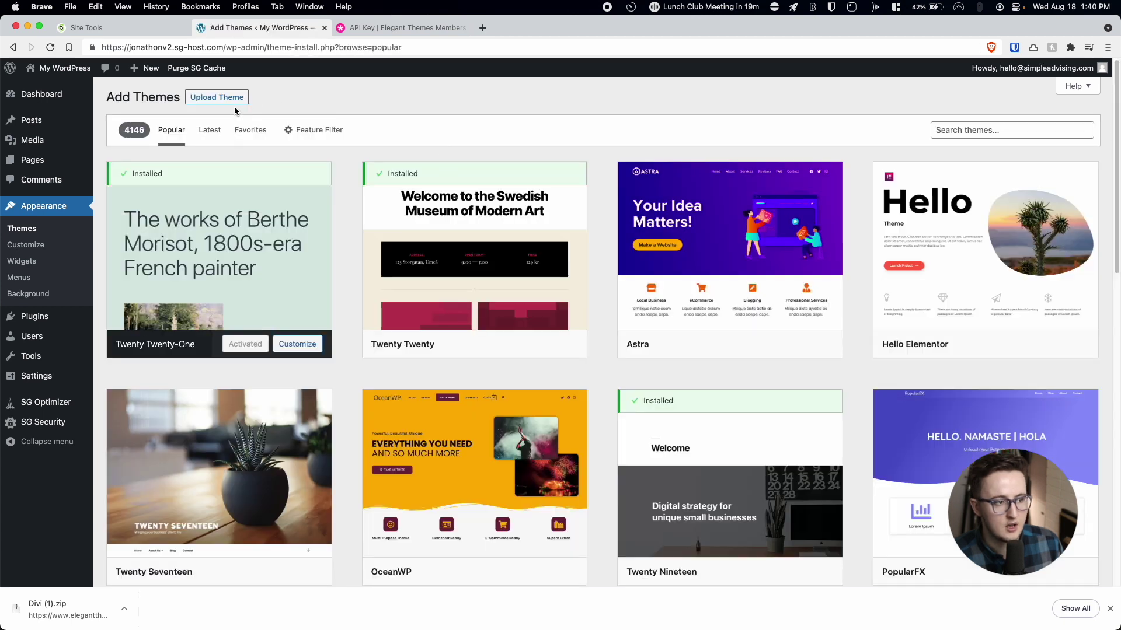
{"action": "left_click", "coordinate": [233, 98]}
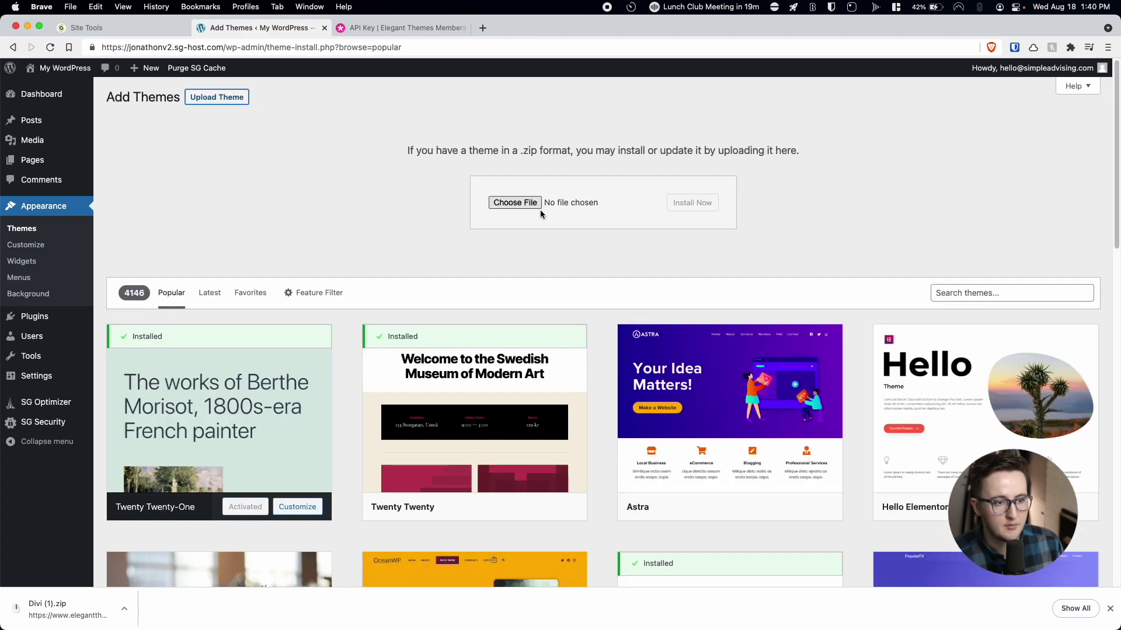
{"action": "left_click", "coordinate": [515, 203]}
{"action": "left_click", "coordinate": [390, 246]}
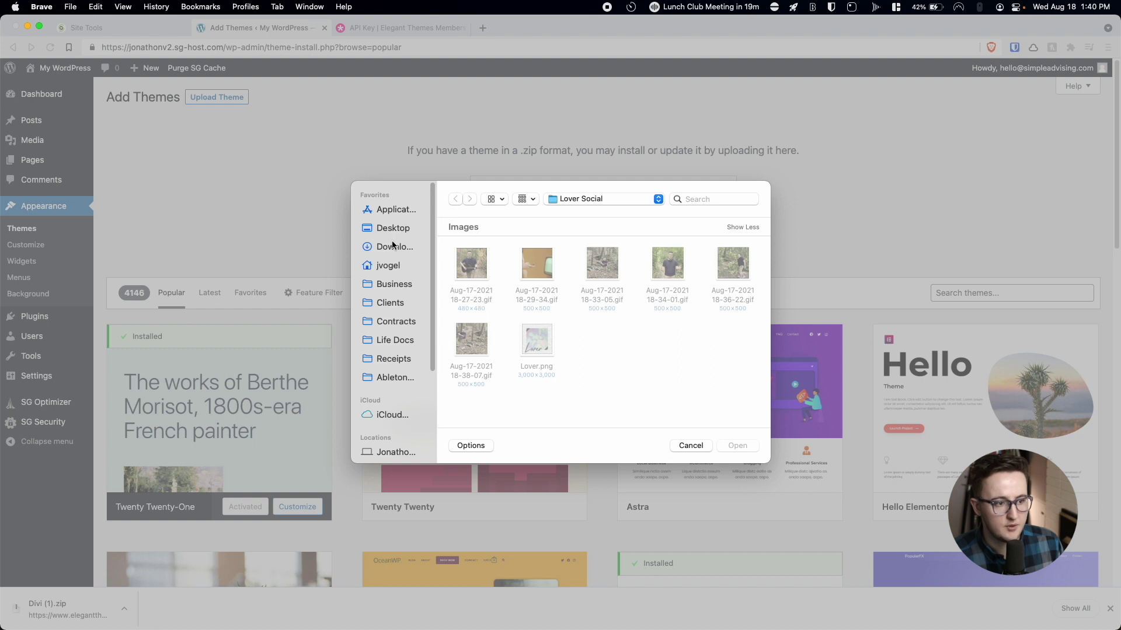
{"action": "scroll", "coordinate": [519, 276], "scroll_direction": "down", "scroll_amount": 5}
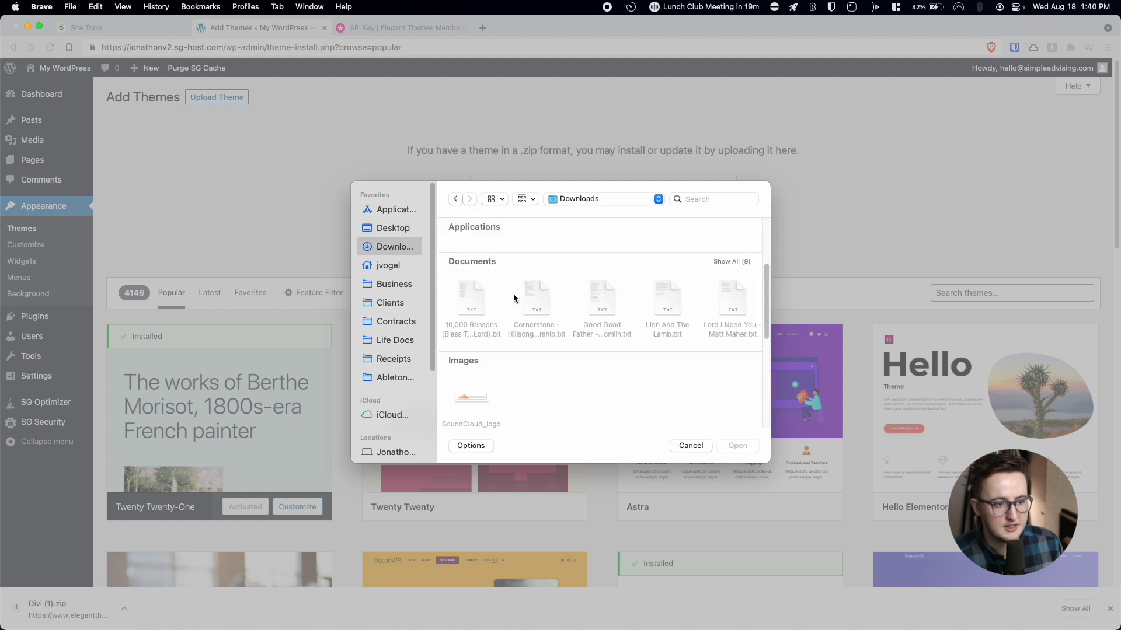
{"action": "scroll", "coordinate": [511, 298], "scroll_direction": "down", "scroll_amount": 8}
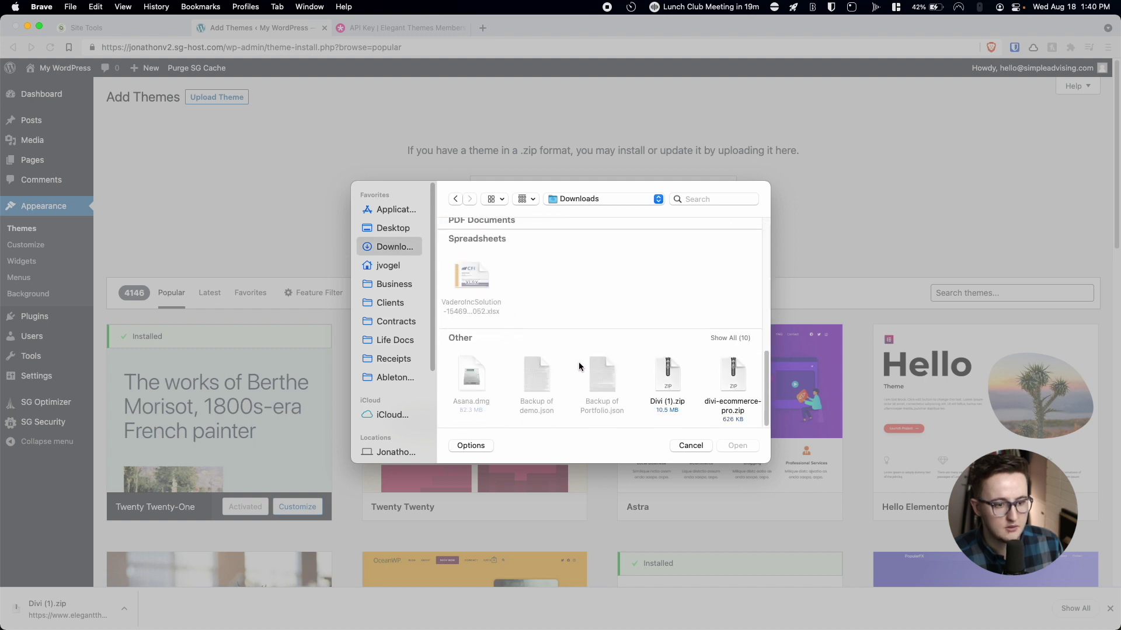
{"action": "left_click", "coordinate": [668, 379]}
{"action": "left_click", "coordinate": [739, 445]}
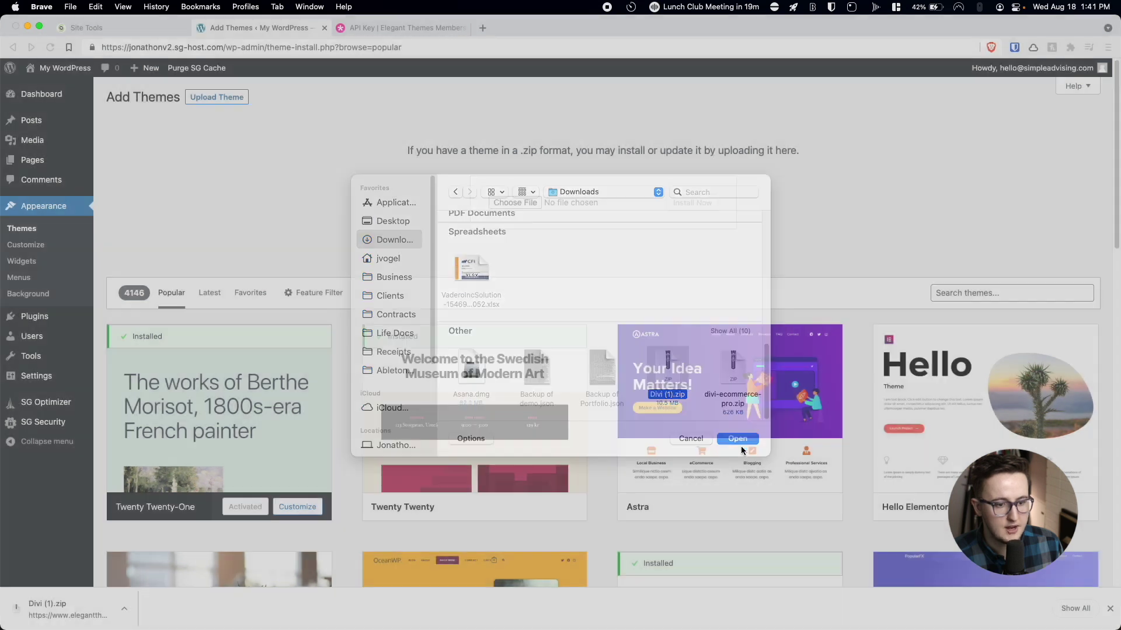
Install the uploaded Divi theme and activate it.
{"action": "left_click", "coordinate": [700, 203]}
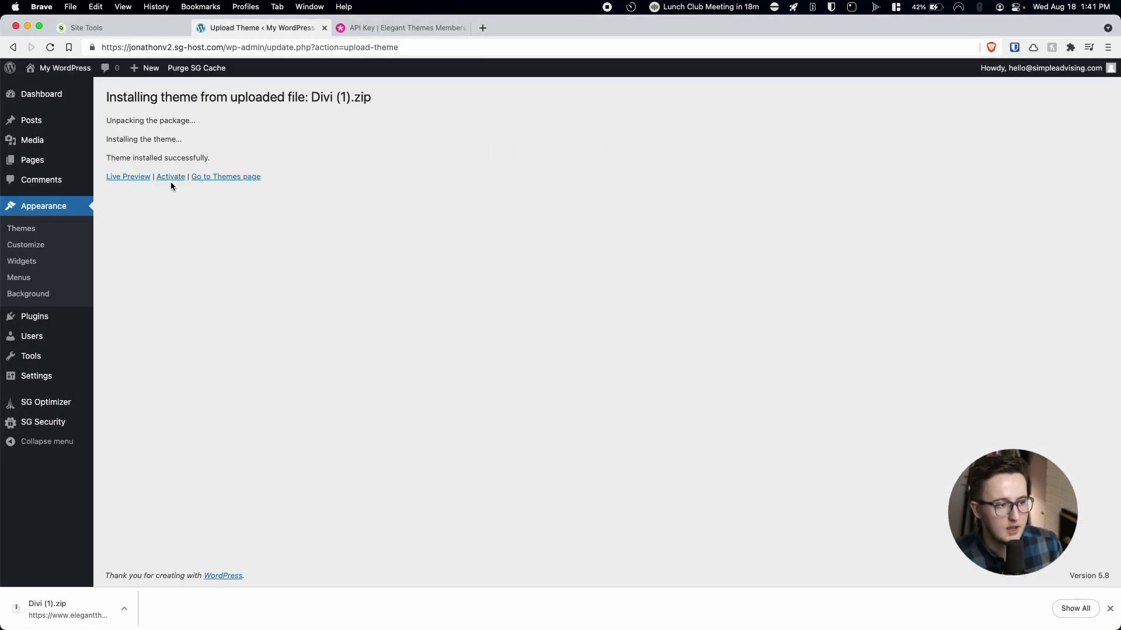
{"action": "left_click", "coordinate": [170, 178]}
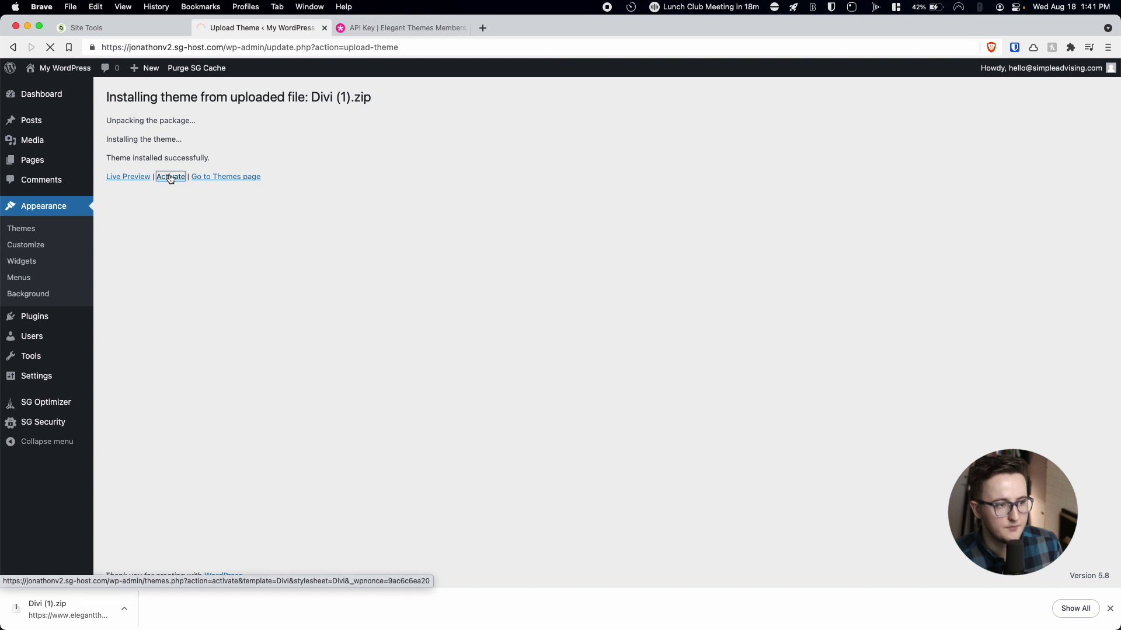
{"action": "scroll", "coordinate": [87, 374], "scroll_direction": "down", "scroll_amount": 3}
{"action": "mouse_move", "coordinate": [47, 462]}
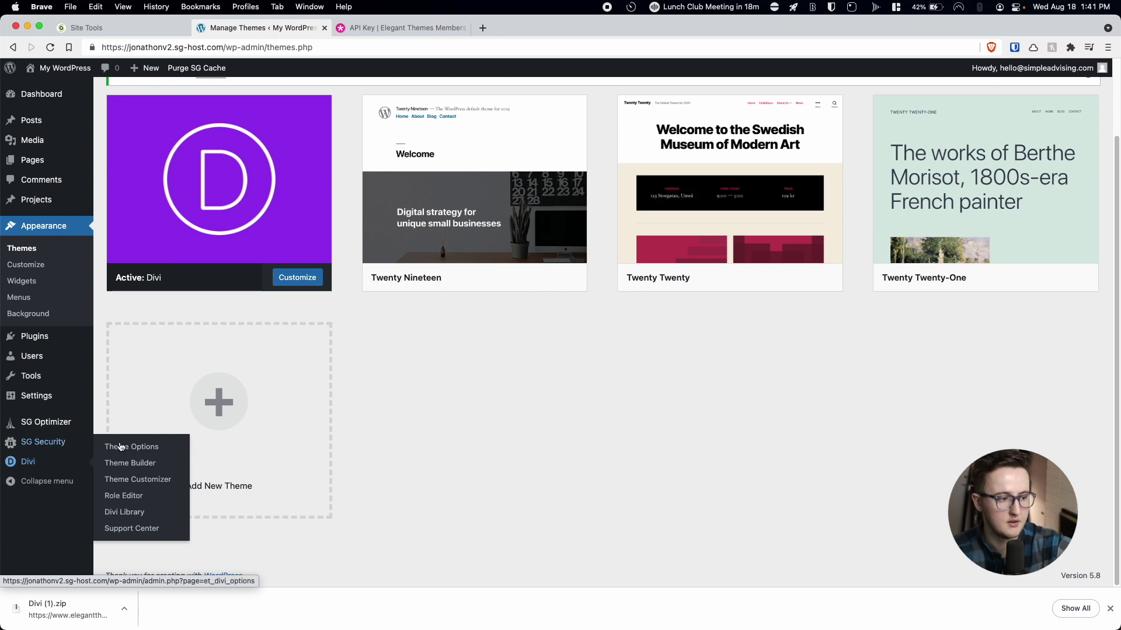
In Divi Theme Options > Updates, enter the account username, paste the API key, and save.
{"action": "left_click", "coordinate": [136, 453]}
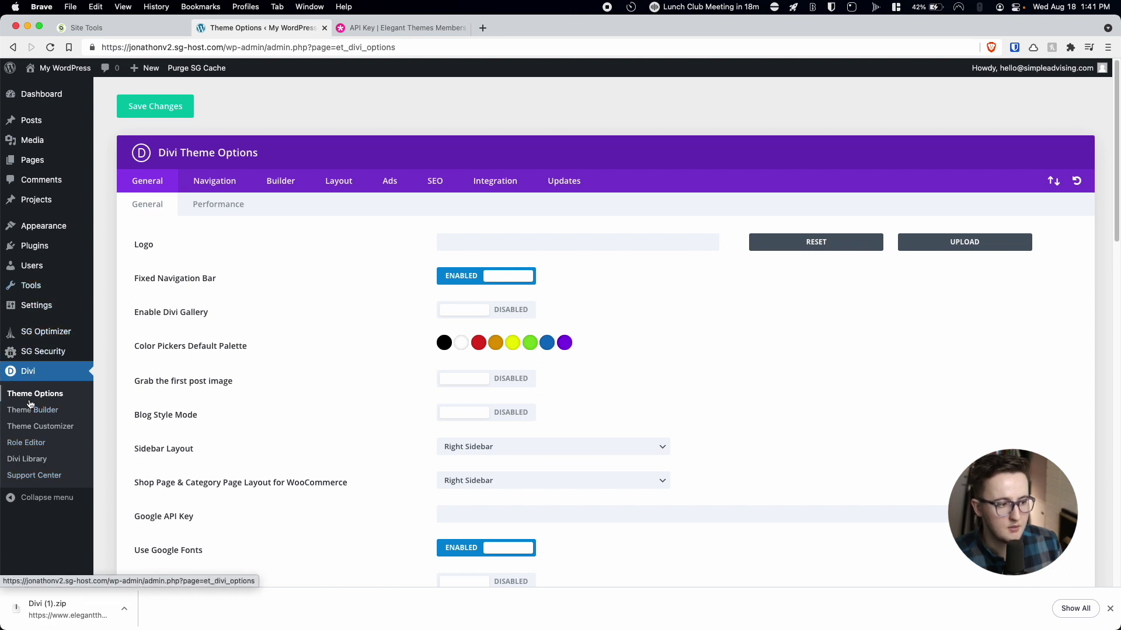
{"action": "left_click", "coordinate": [563, 182]}
{"action": "left_click", "coordinate": [466, 244]}
{"action": "type", "text": "...••••••••••"}
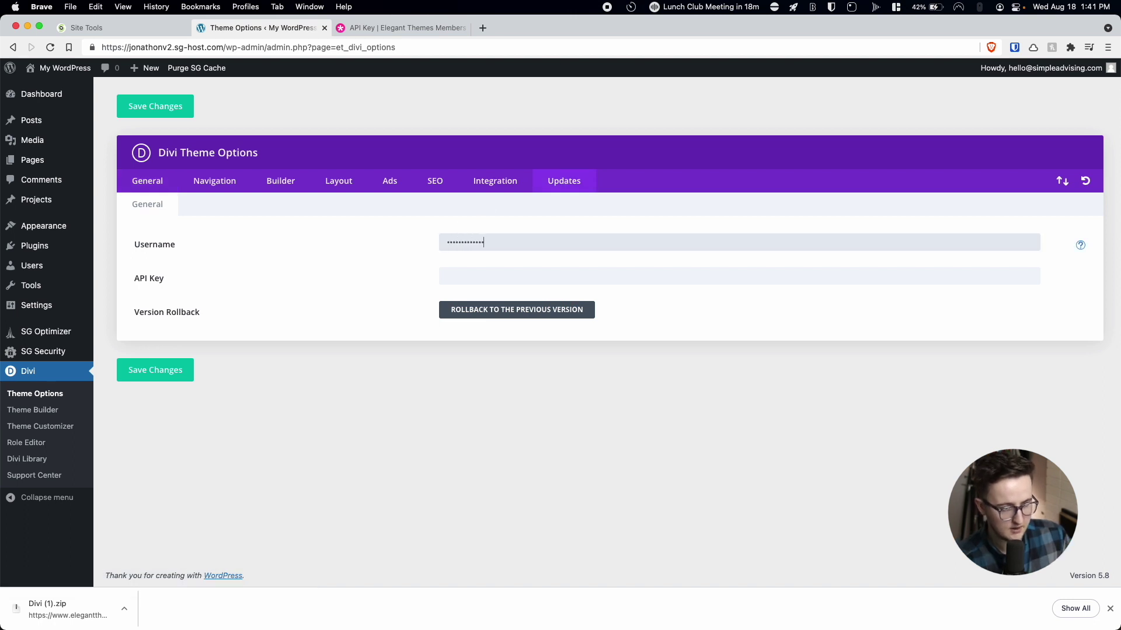
{"action": "left_click", "coordinate": [447, 276]}
{"action": "key", "text": "super+v"}
{"action": "left_click", "coordinate": [168, 371]}
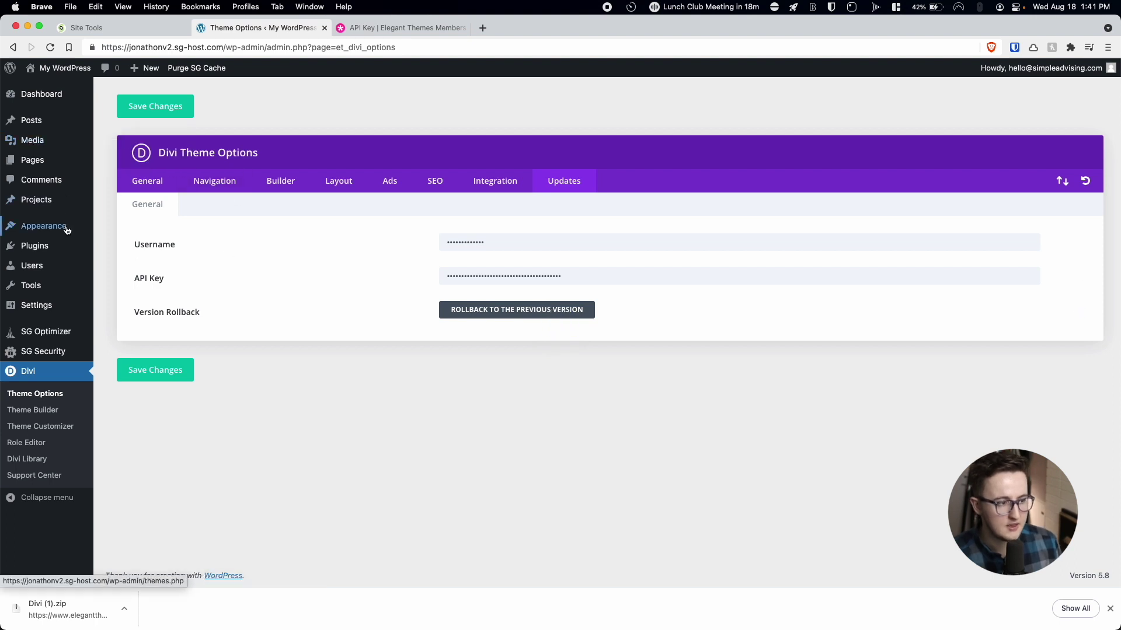
{"action": "mouse_move", "coordinate": [55, 268]}
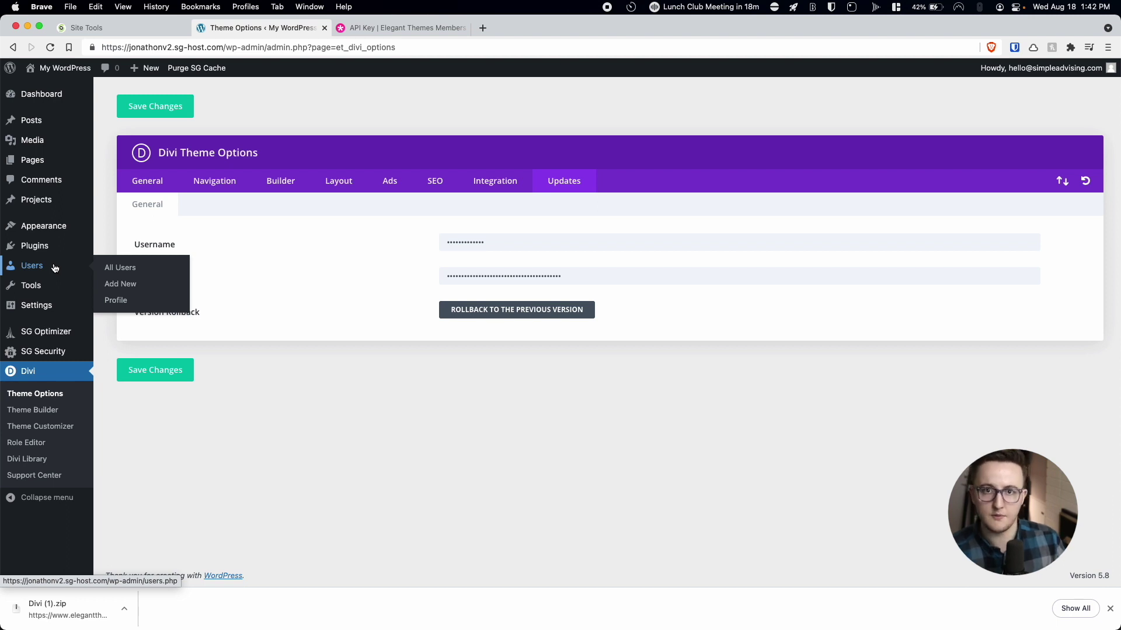
{"action": "mouse_move", "coordinate": [17, 161]}
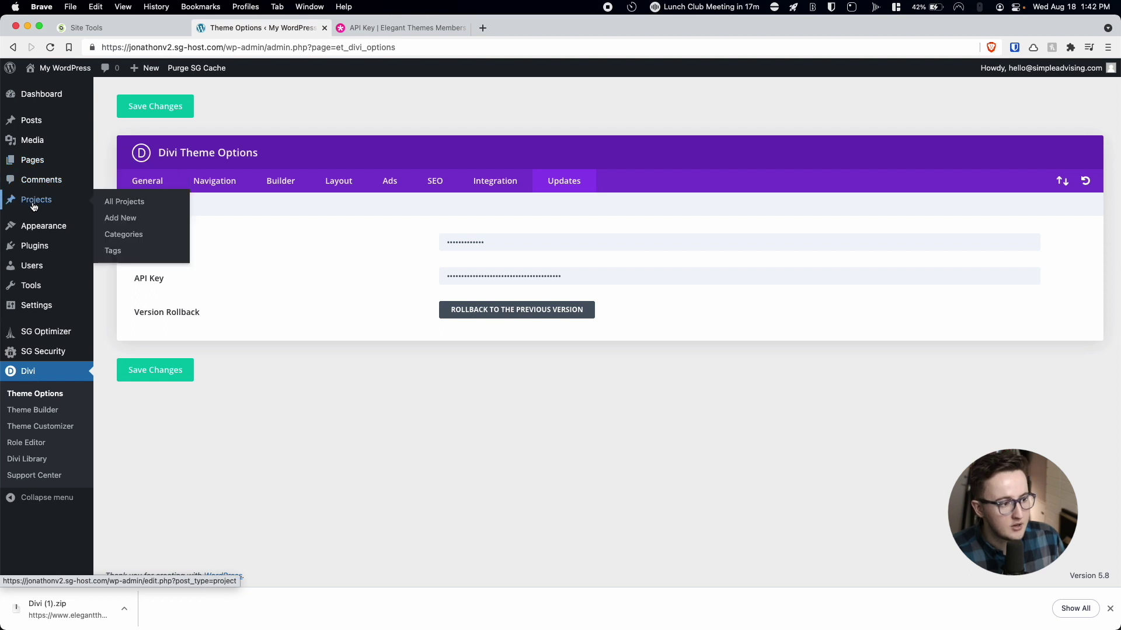
{"action": "mouse_move", "coordinate": [46, 249]}
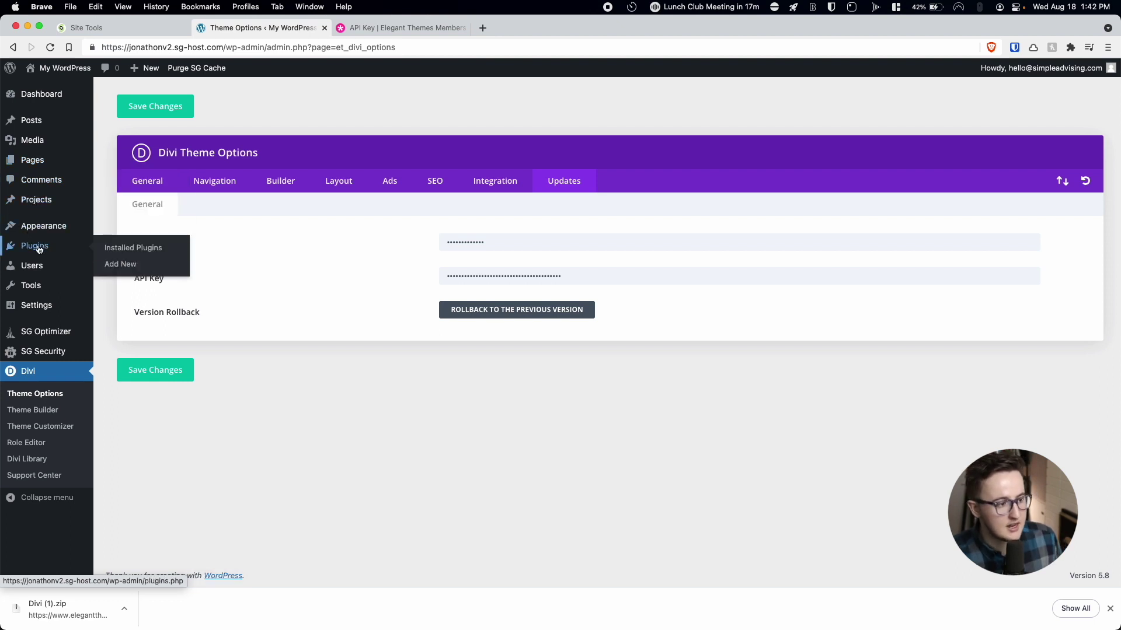
Search plugins for 'wpcore', then install and activate WPCore Plugin Manager.
{"action": "left_click", "coordinate": [123, 268]}
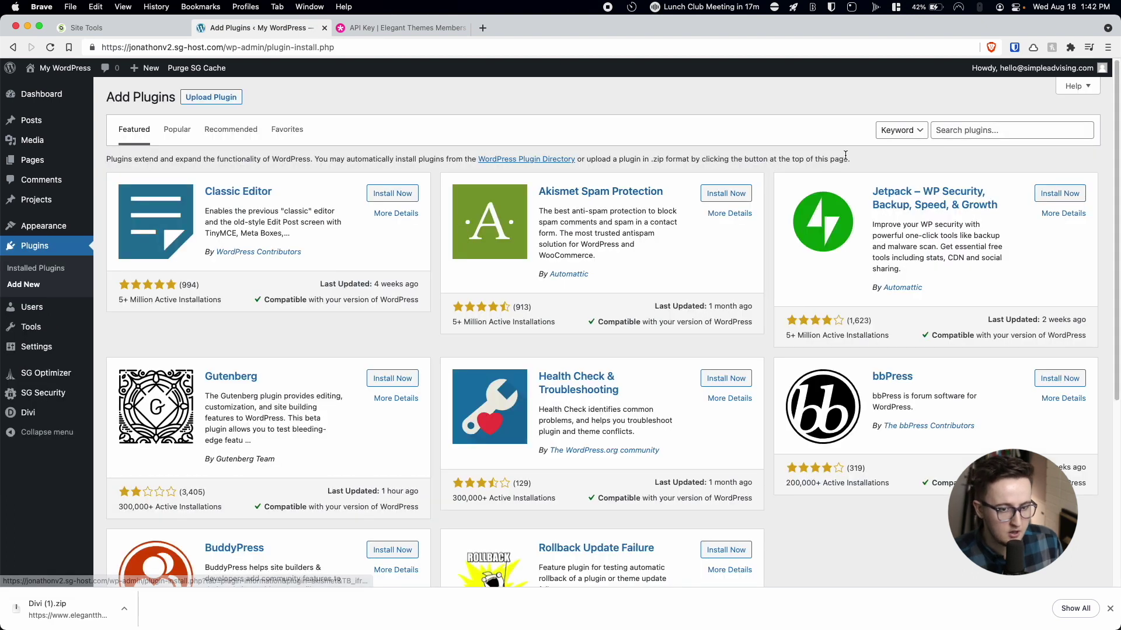
{"action": "left_click", "coordinate": [974, 128]}
{"action": "type", "text": "wp"}
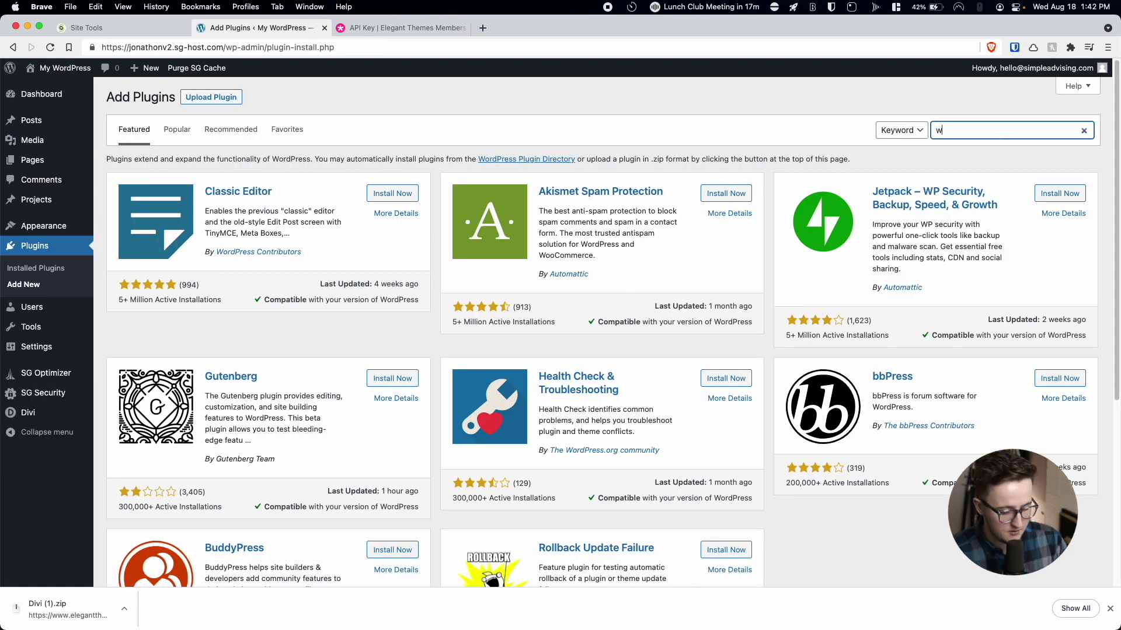
{"action": "type", "text": "core"}
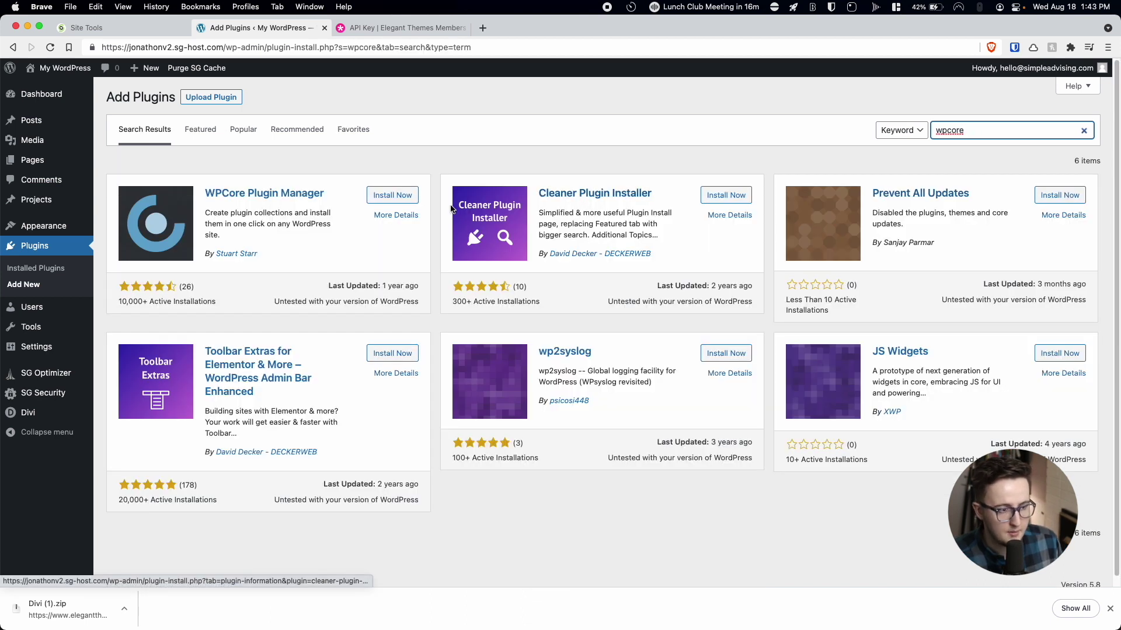
{"action": "left_click", "coordinate": [406, 196]}
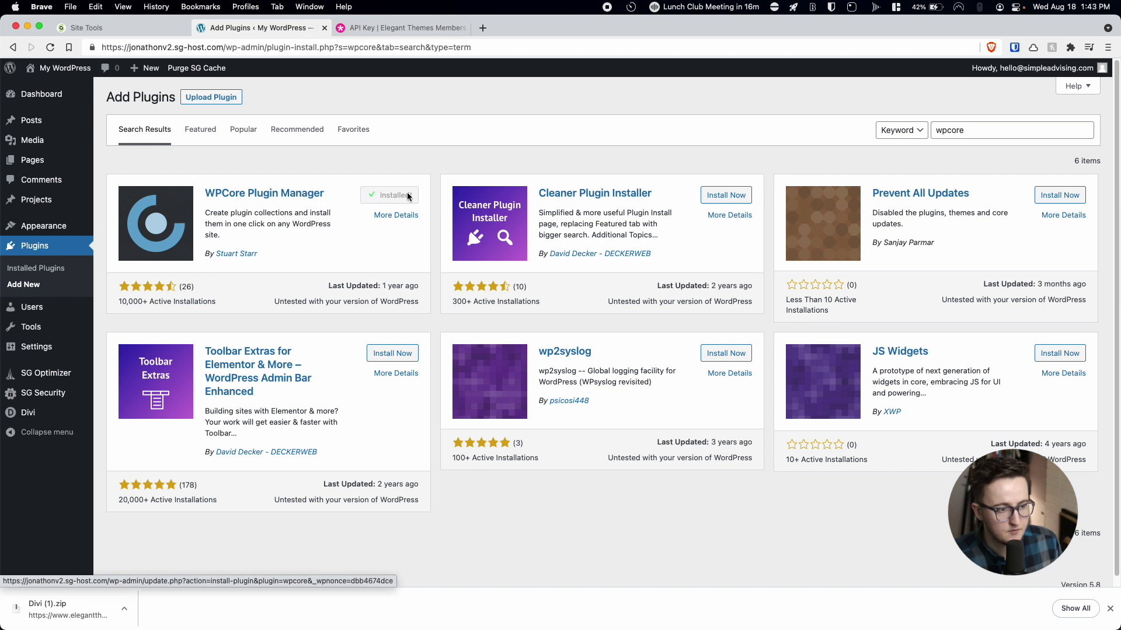
{"action": "left_click", "coordinate": [408, 196]}
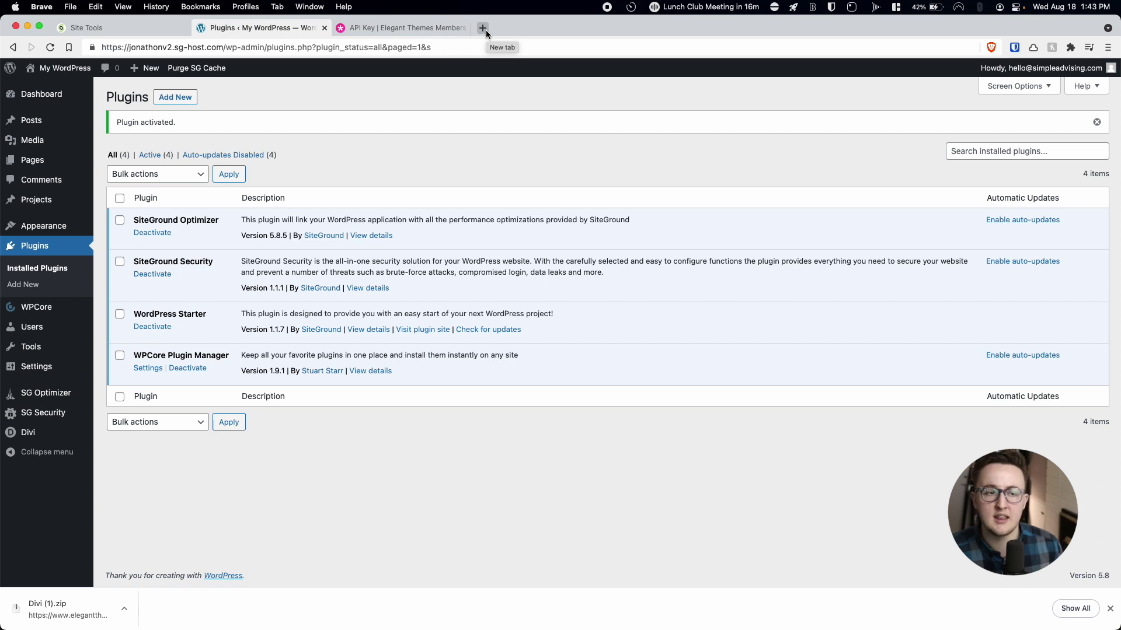
Go to wpcore.com/yourcollections in a new browser tab.
{"action": "left_click", "coordinate": [485, 30]}
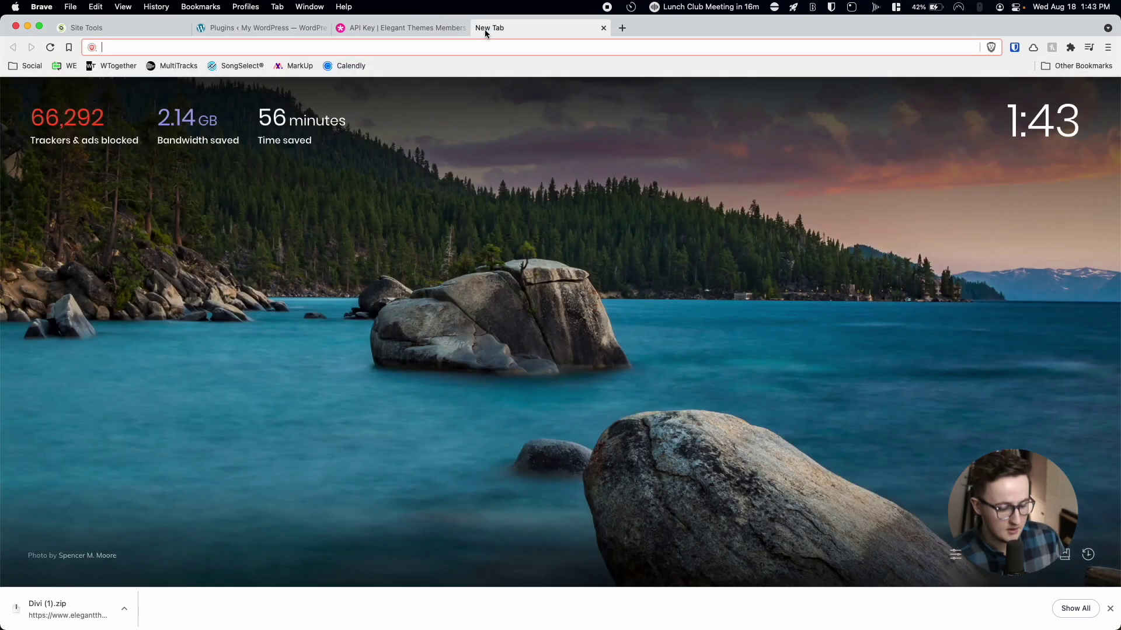
{"action": "type", "text": "wp"}
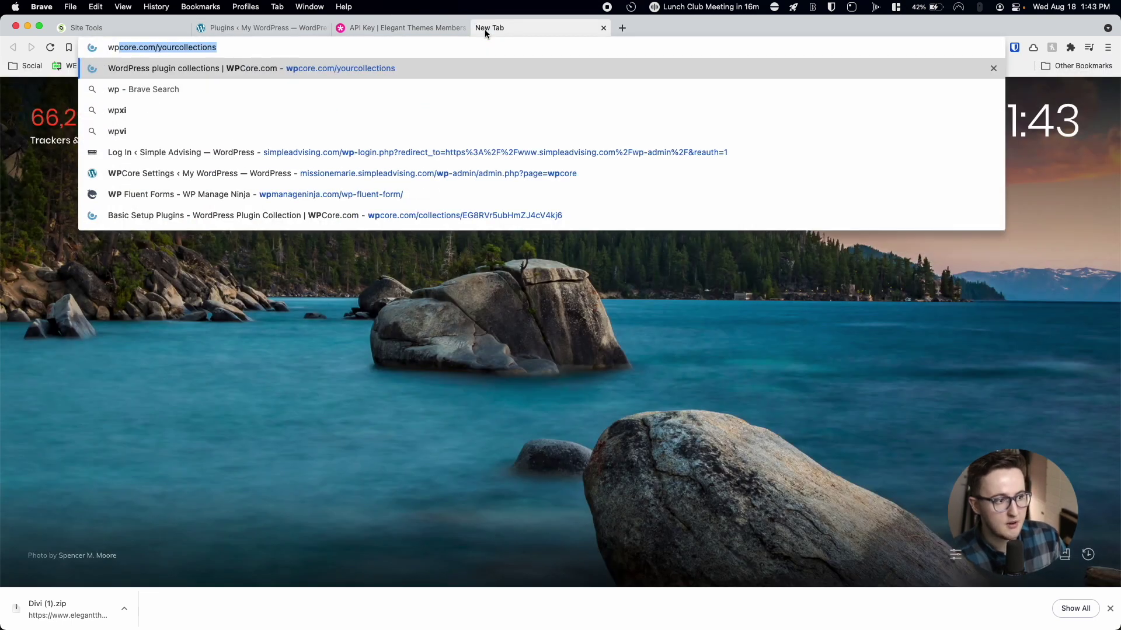
{"action": "key", "text": "Return"}
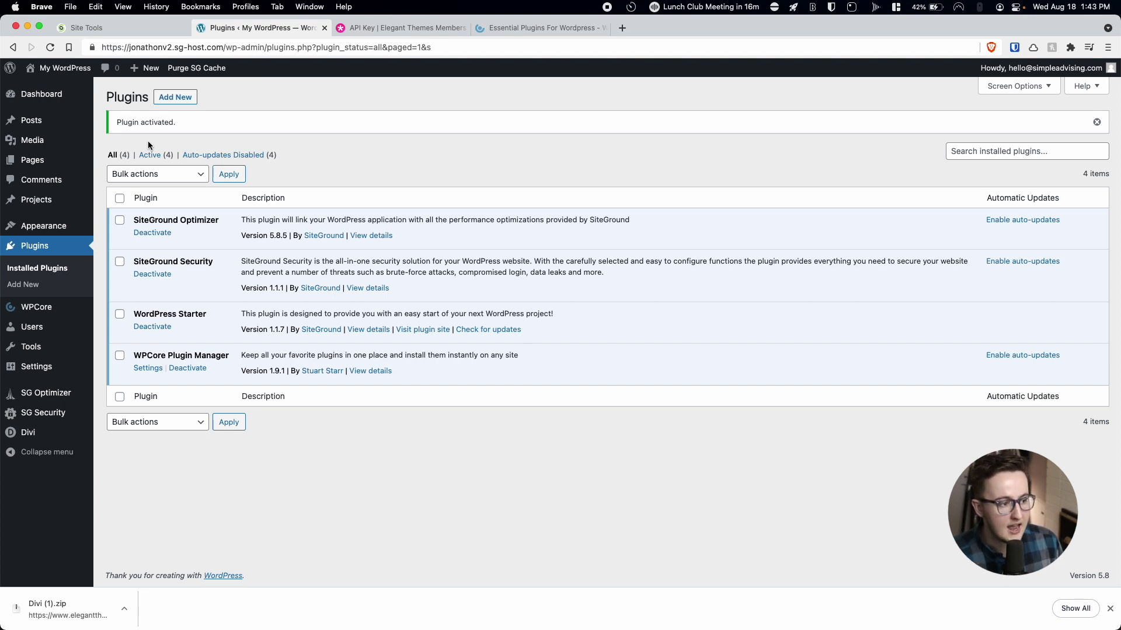
Paste the collection key into WPCore's collection settings and save it.
{"action": "left_click", "coordinate": [42, 310]}
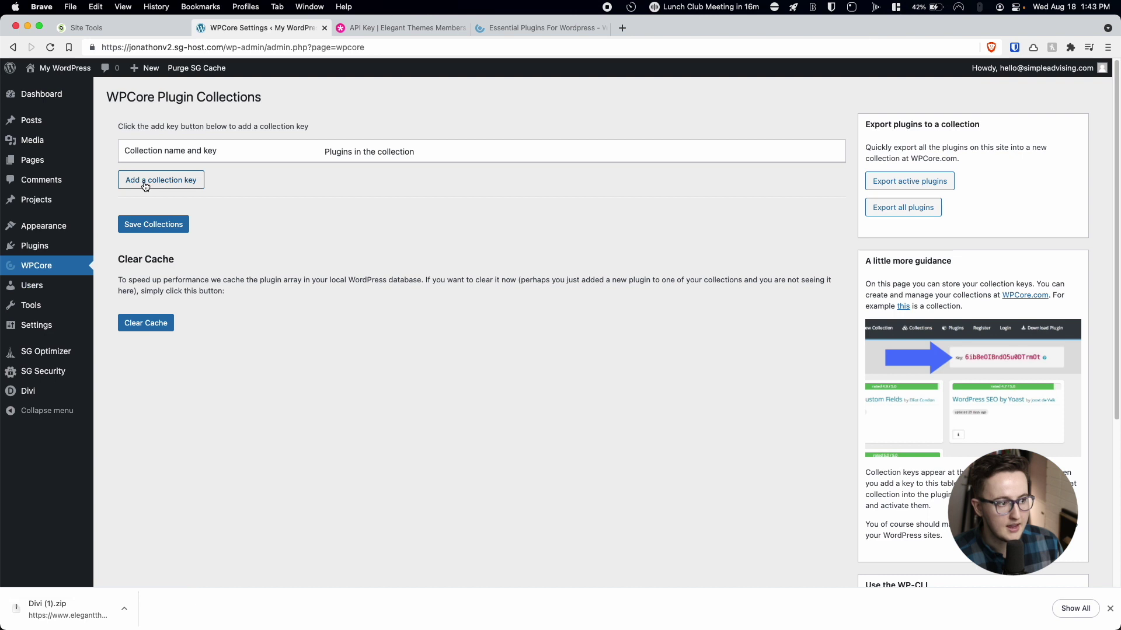
{"action": "left_click", "coordinate": [145, 181]}
{"action": "left_click", "coordinate": [156, 174]}
{"action": "key", "text": "super+v"}
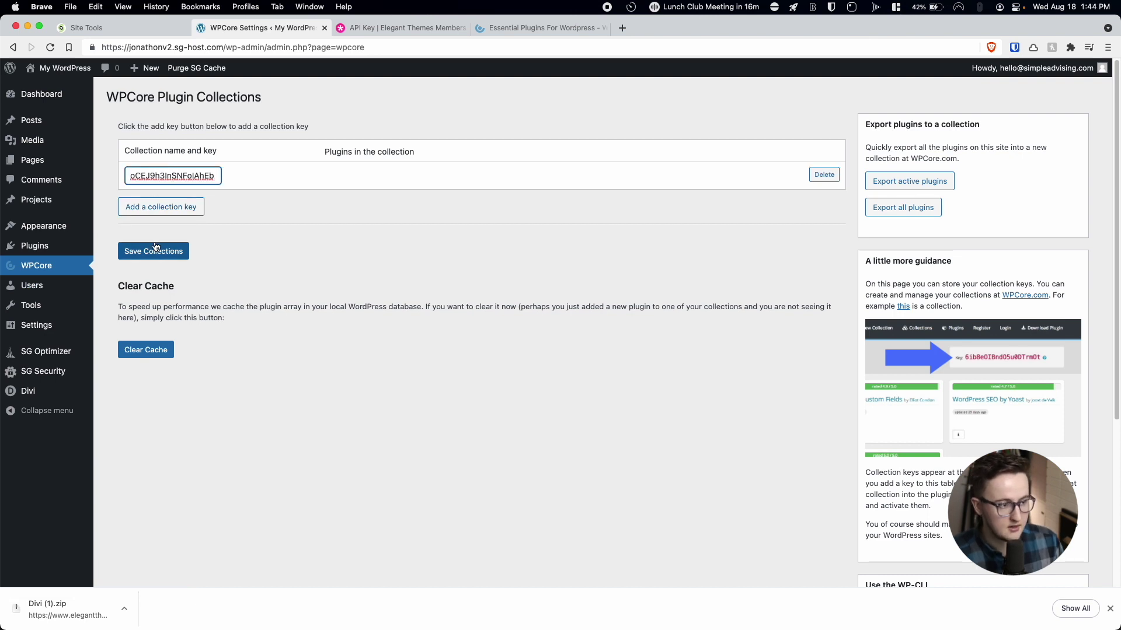
{"action": "left_click", "coordinate": [154, 251]}
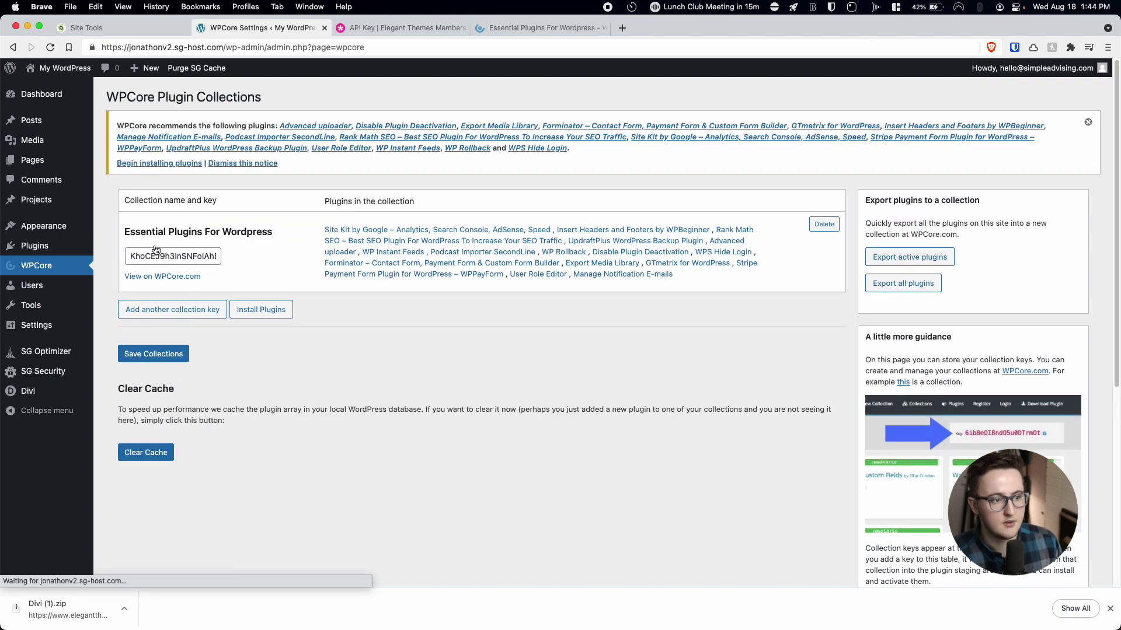
{"action": "left_click", "coordinate": [263, 165]}
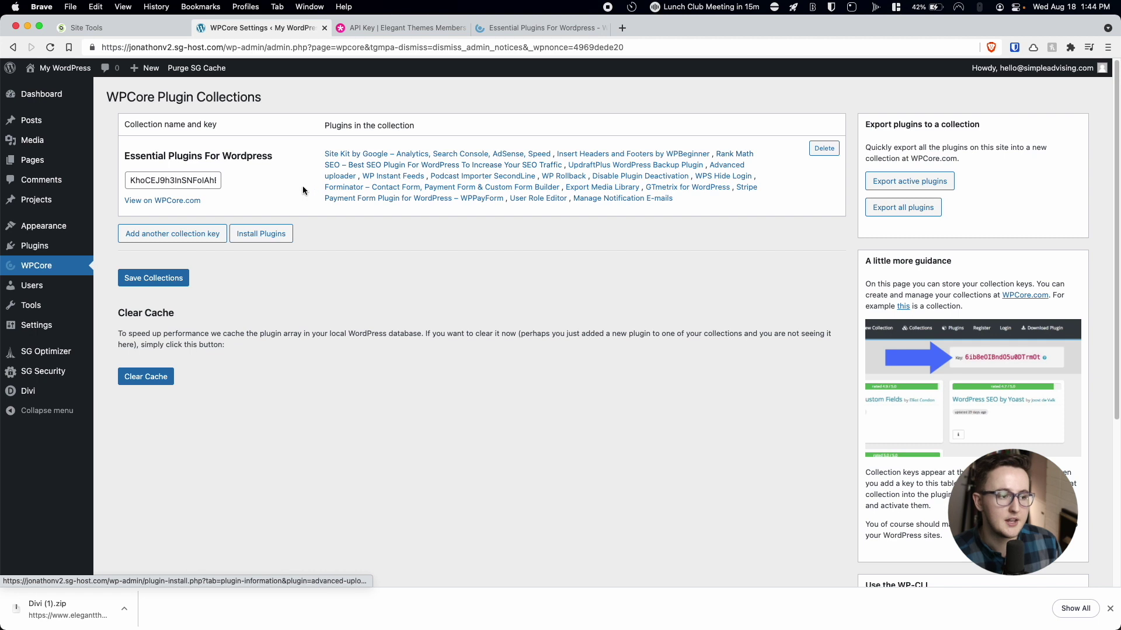
Bulk-install all 16 plugins from the Essential Plugins For Wordpress collection.
{"action": "left_click", "coordinate": [276, 236]}
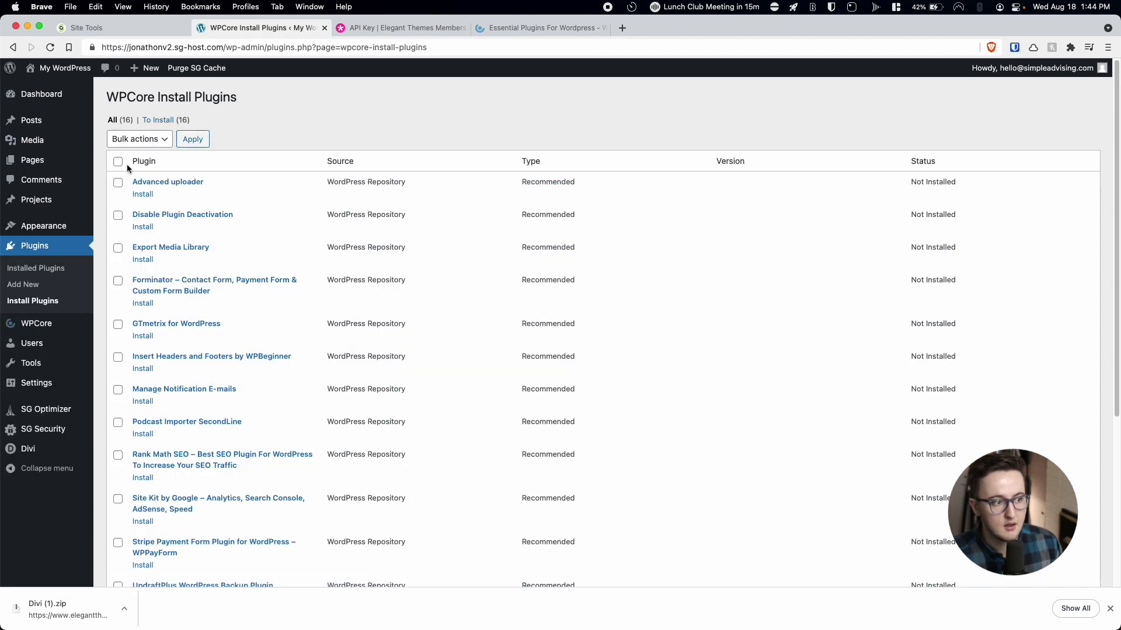
{"action": "left_click", "coordinate": [118, 162]}
{"action": "left_click", "coordinate": [139, 139]}
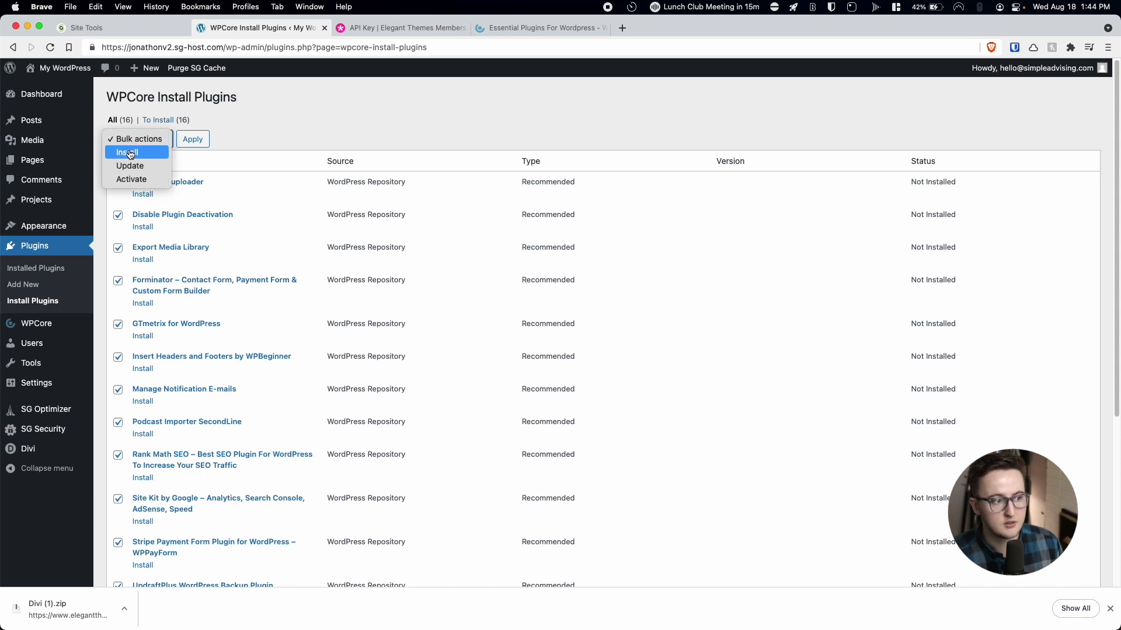
{"action": "left_click", "coordinate": [195, 144]}
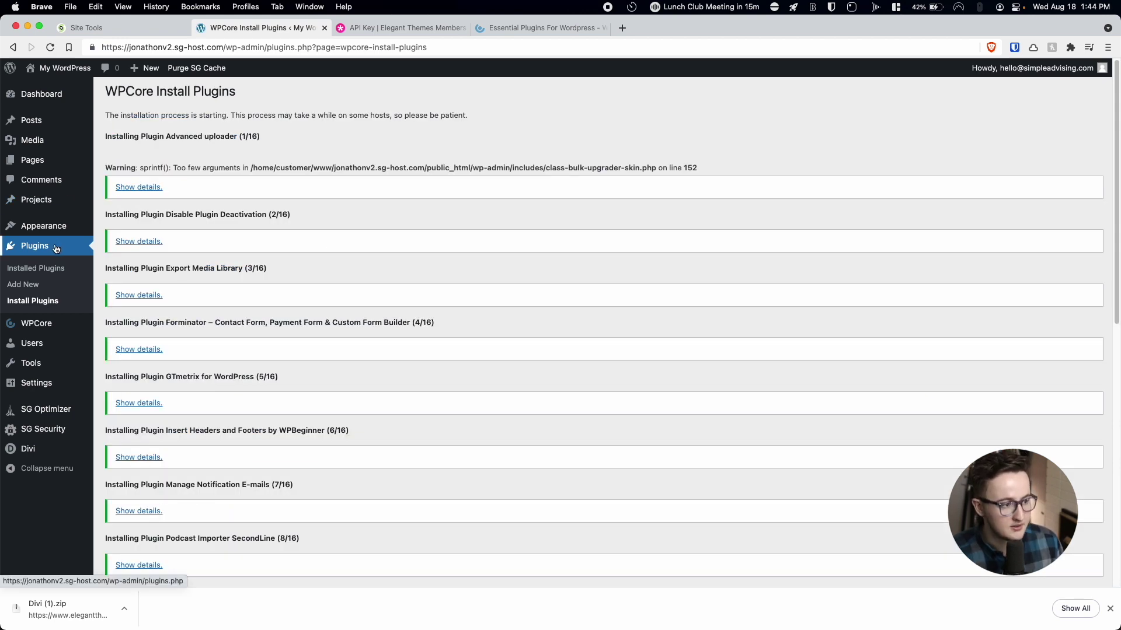
{"action": "left_click", "coordinate": [41, 267]}
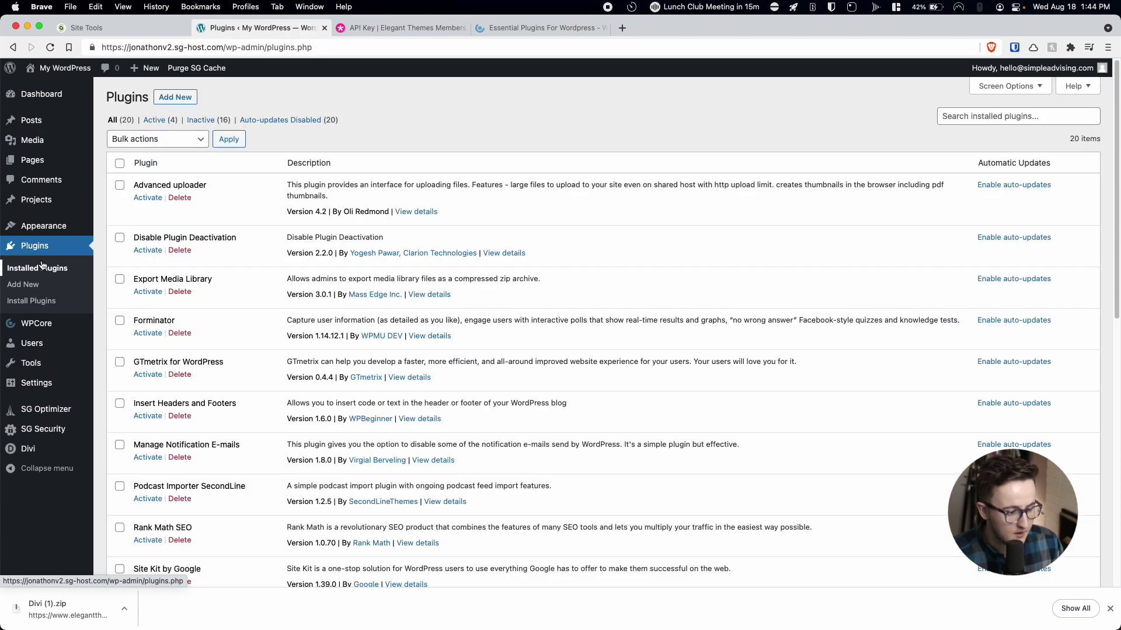
Select every plugin on the Plugins page and bulk-activate them.
{"action": "scroll", "coordinate": [243, 234], "scroll_direction": "down", "scroll_amount": 8}
{"action": "scroll", "coordinate": [243, 233], "scroll_direction": "up", "scroll_amount": 8}
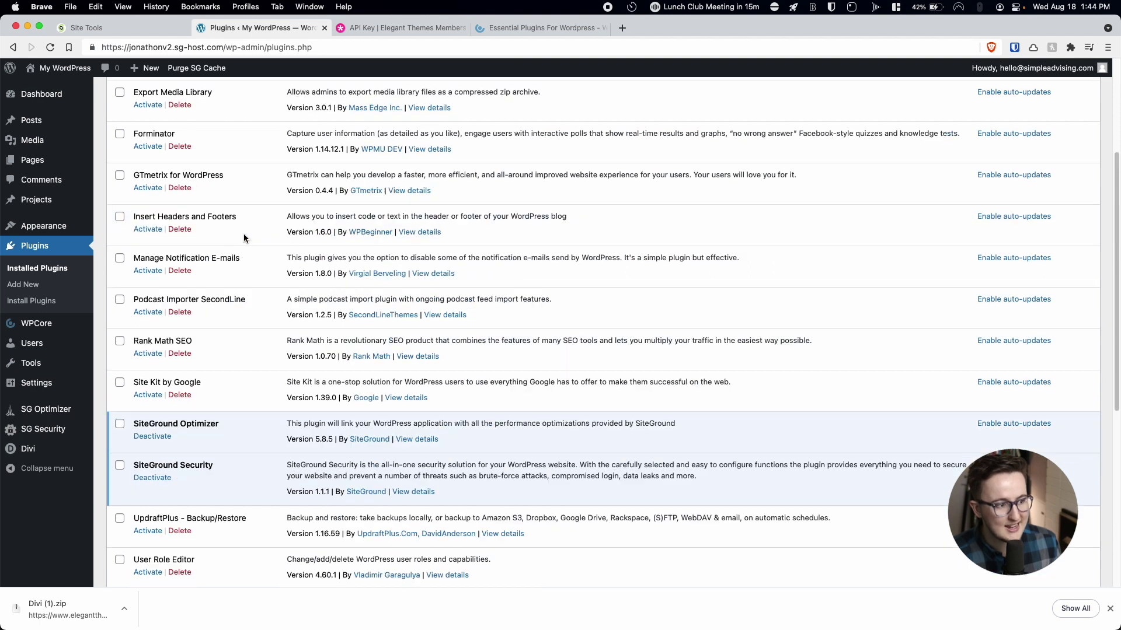
{"action": "left_click", "coordinate": [118, 166]}
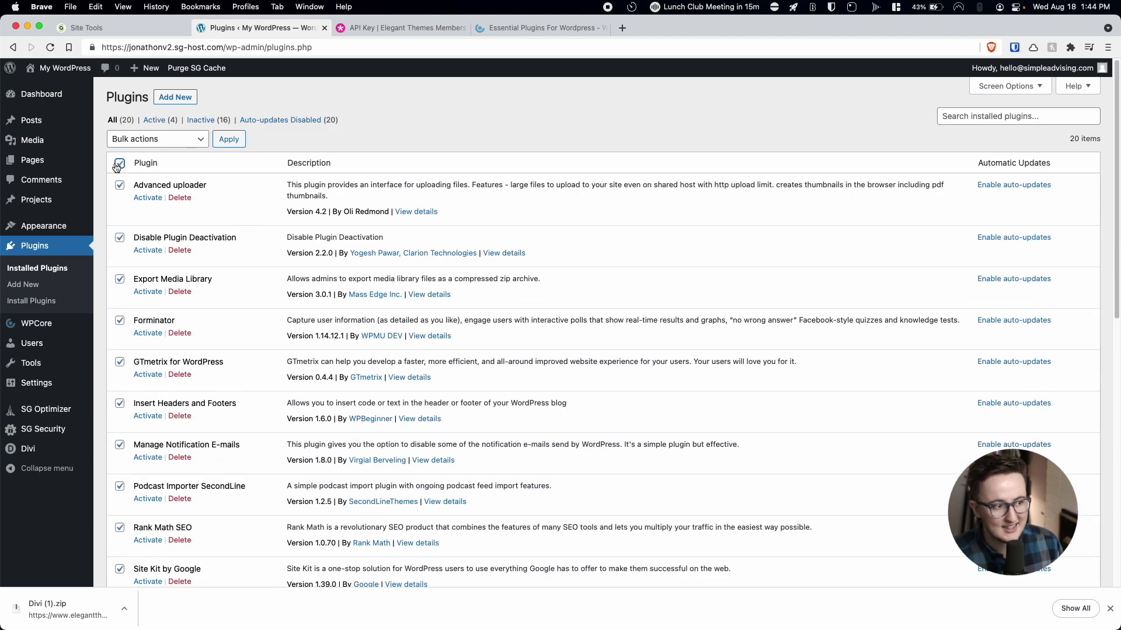
{"action": "left_click", "coordinate": [133, 142]}
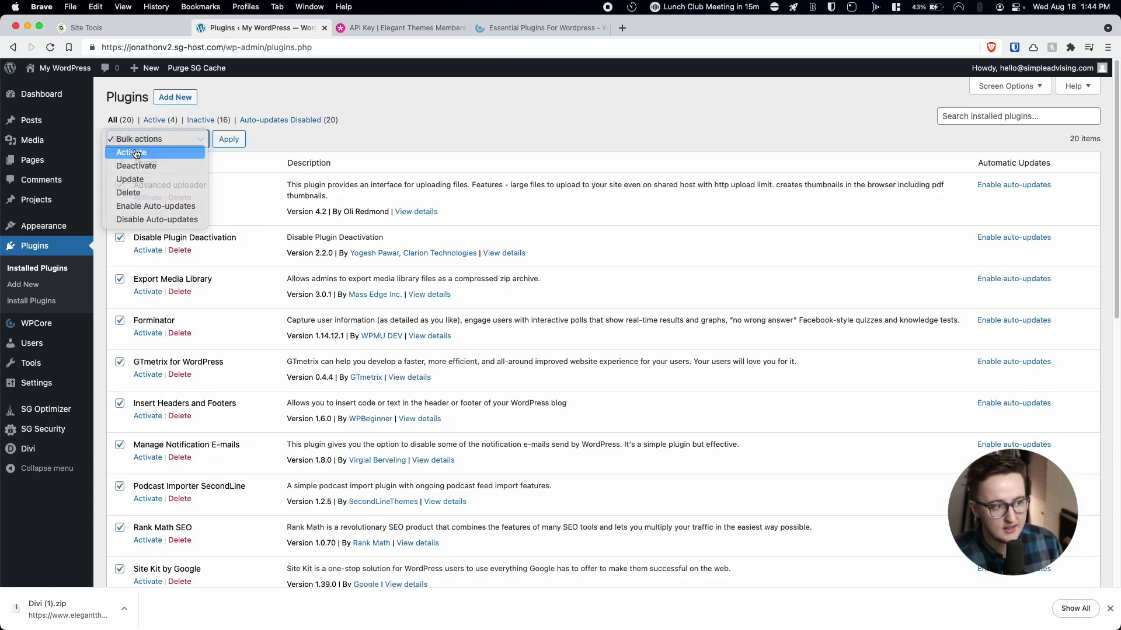
{"action": "left_click", "coordinate": [134, 152]}
{"action": "left_click", "coordinate": [229, 139]}
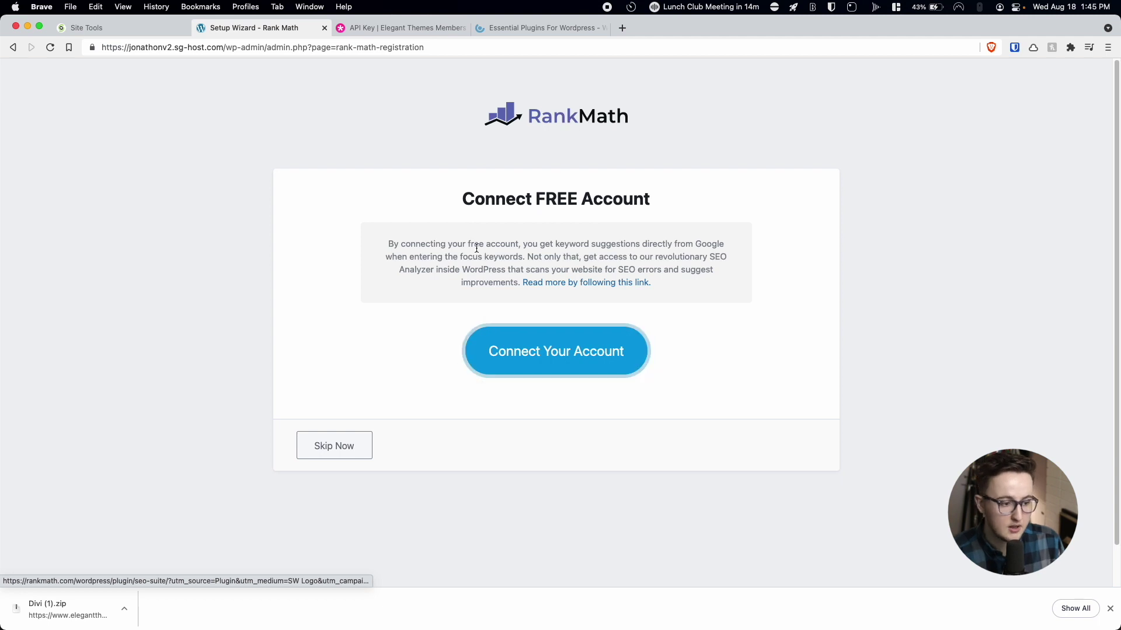
Skip connecting a Rank Math account in its setup wizard.
{"action": "left_click", "coordinate": [352, 448]}
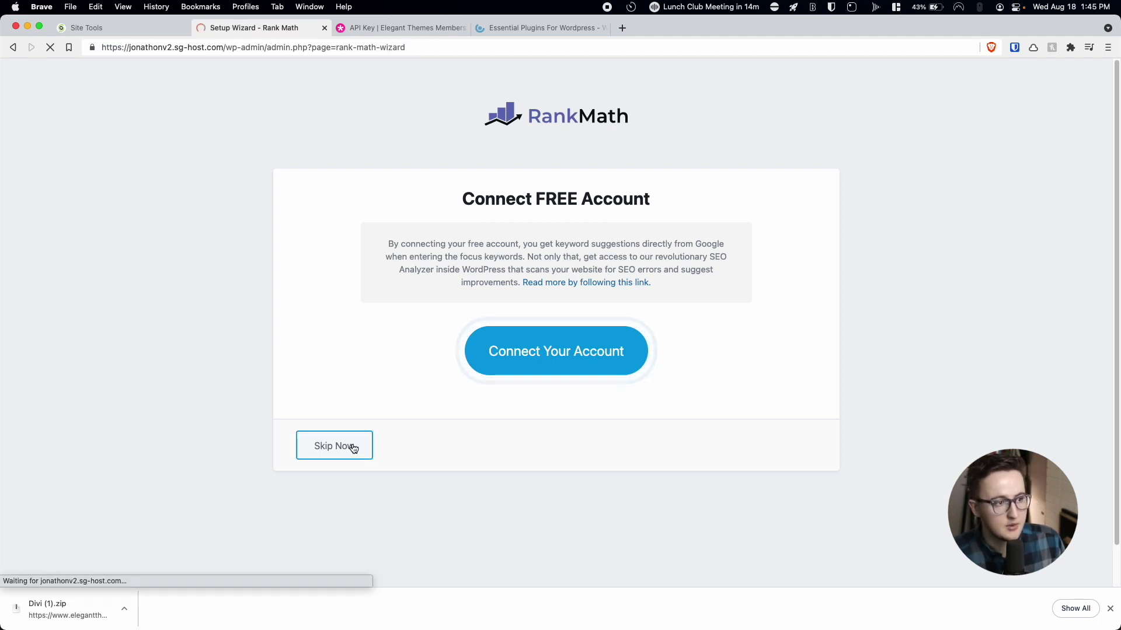
{"action": "scroll", "coordinate": [430, 462], "scroll_direction": "down", "scroll_amount": 3}
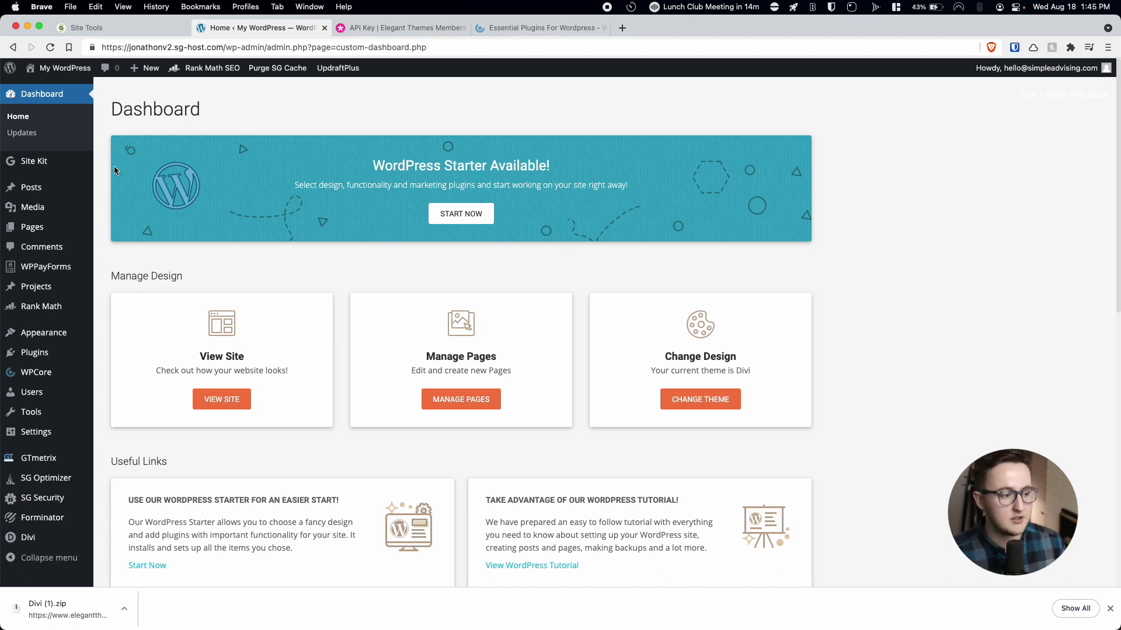
Go to Divi's Theme Builder and dismiss the download notice.
{"action": "mouse_move", "coordinate": [66, 194]}
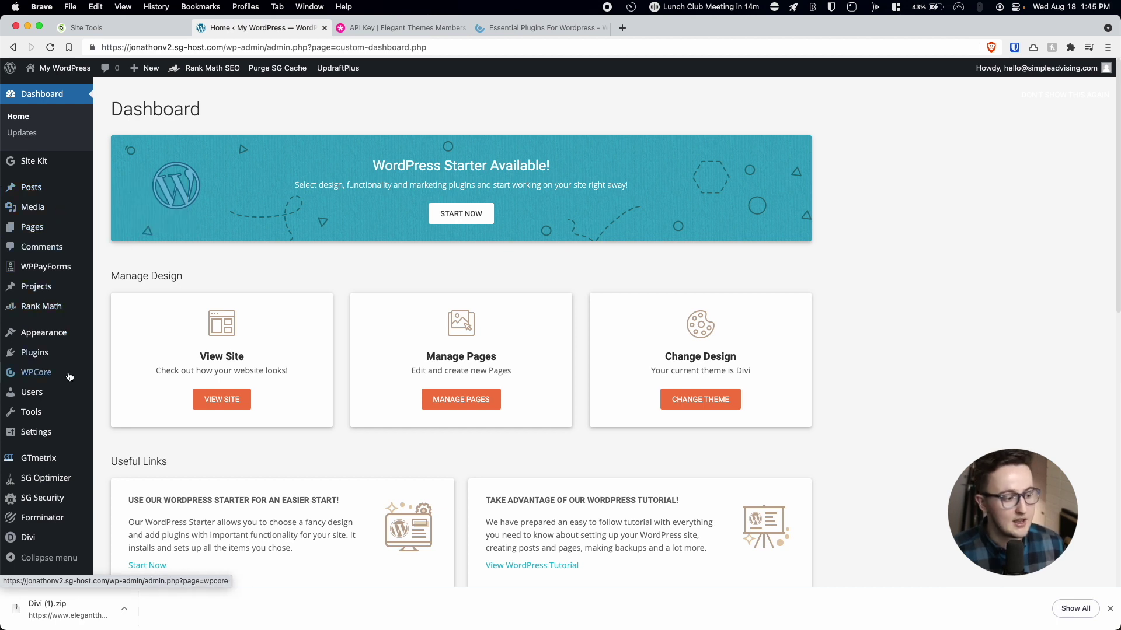
{"action": "left_click", "coordinate": [31, 540]}
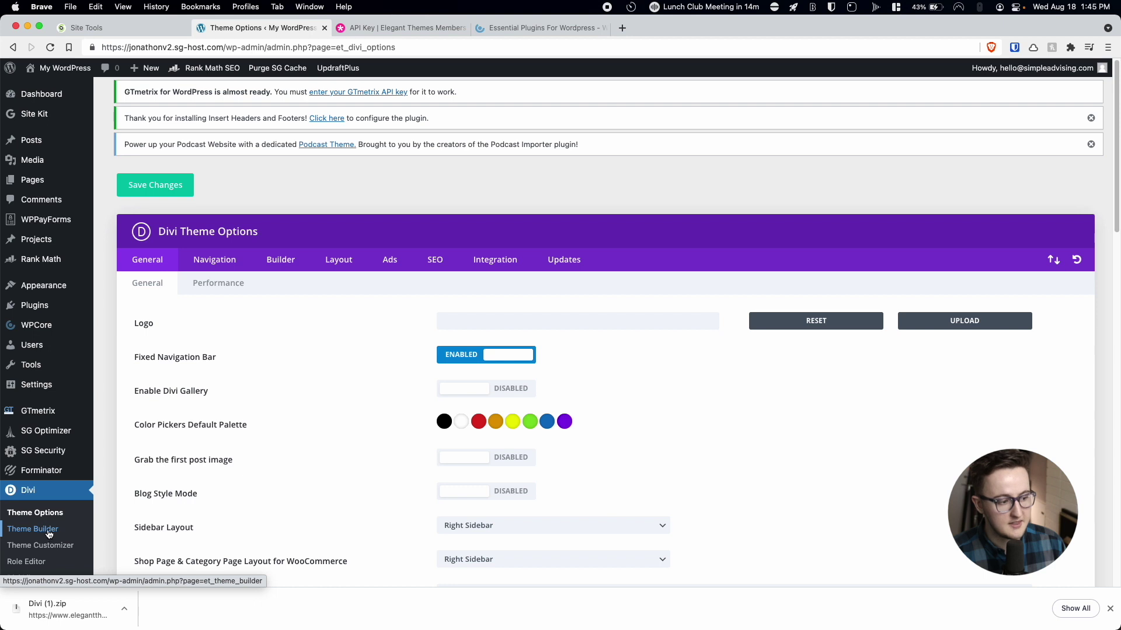
{"action": "left_click", "coordinate": [41, 531]}
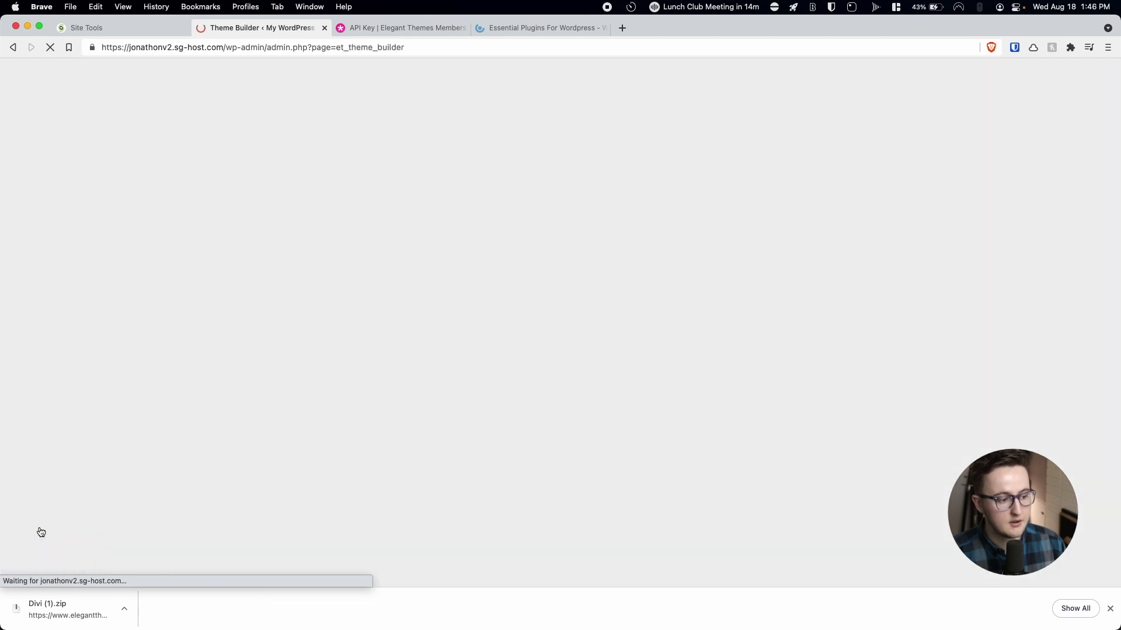
{"action": "left_click", "coordinate": [1110, 608]}
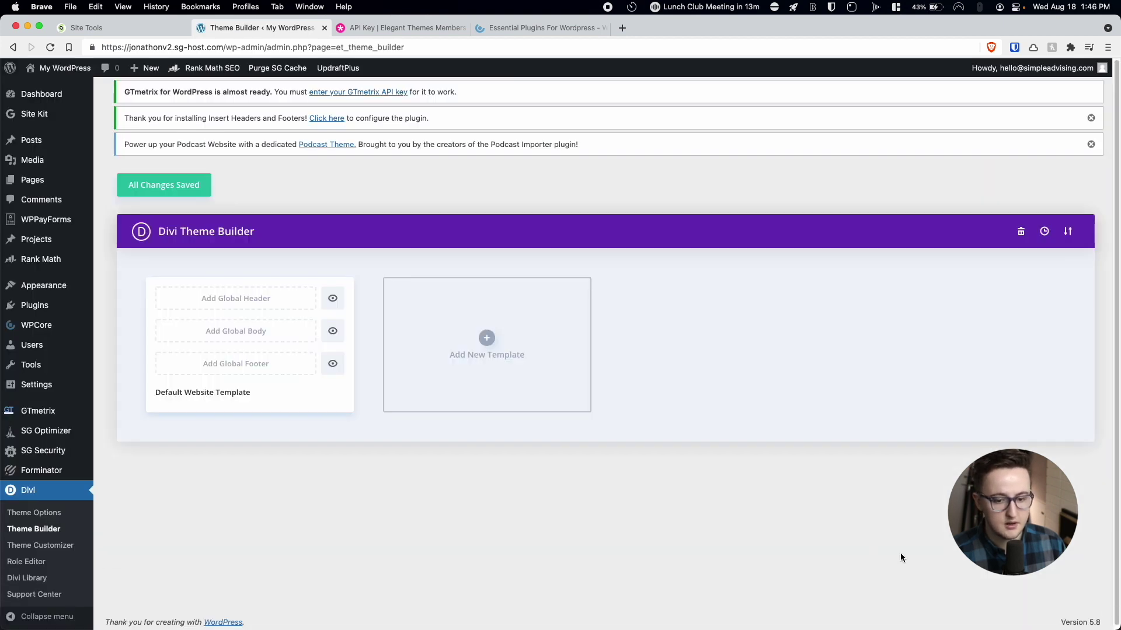
Build a Global Footer on the default template, save, and open its layout for editing.
{"action": "left_click", "coordinate": [232, 366]}
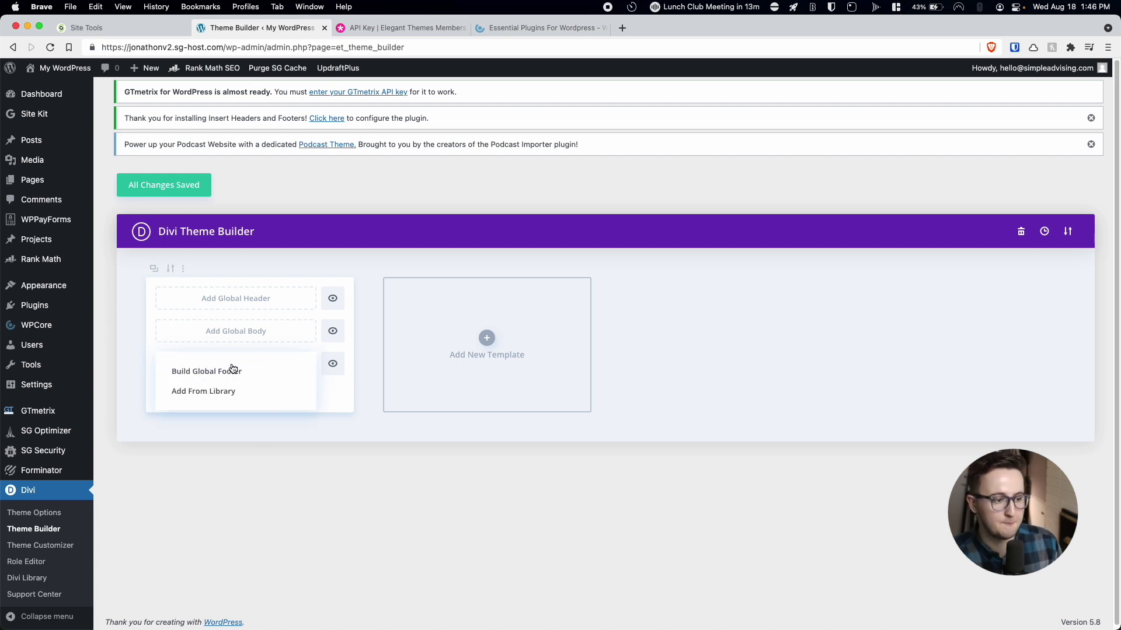
{"action": "left_click", "coordinate": [233, 376]}
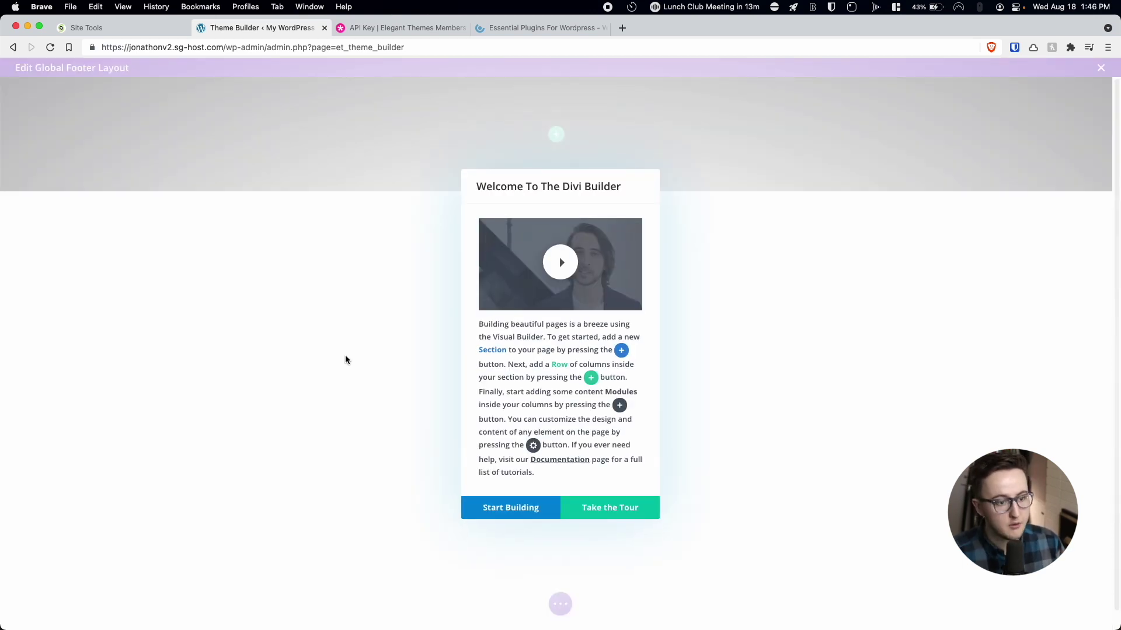
{"action": "left_click", "coordinate": [505, 509]}
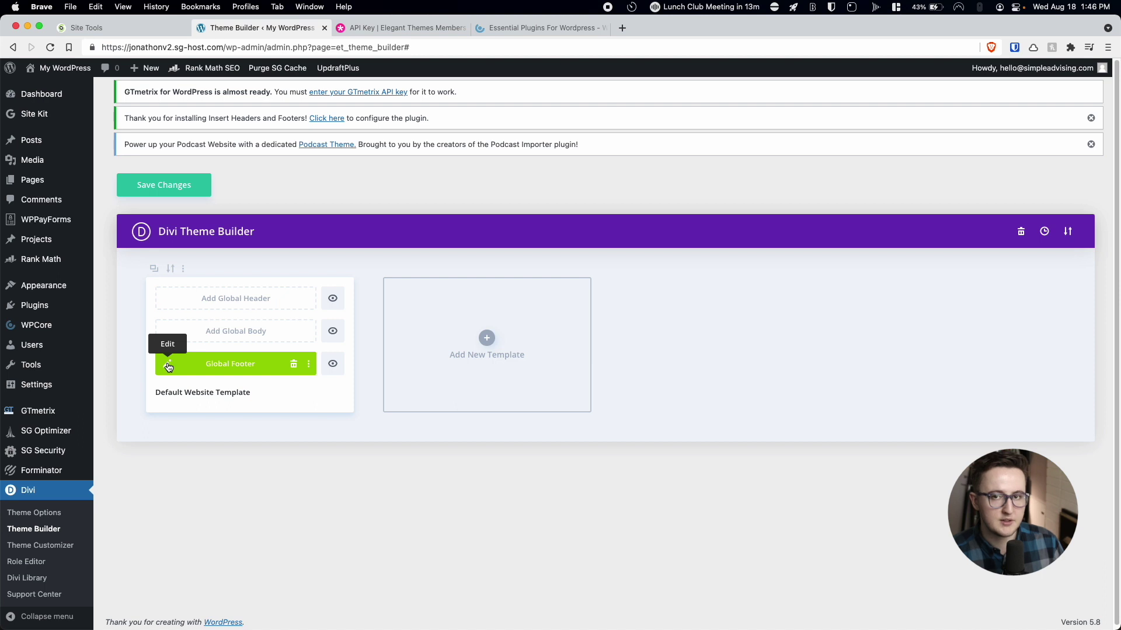
{"action": "left_click", "coordinate": [155, 184]}
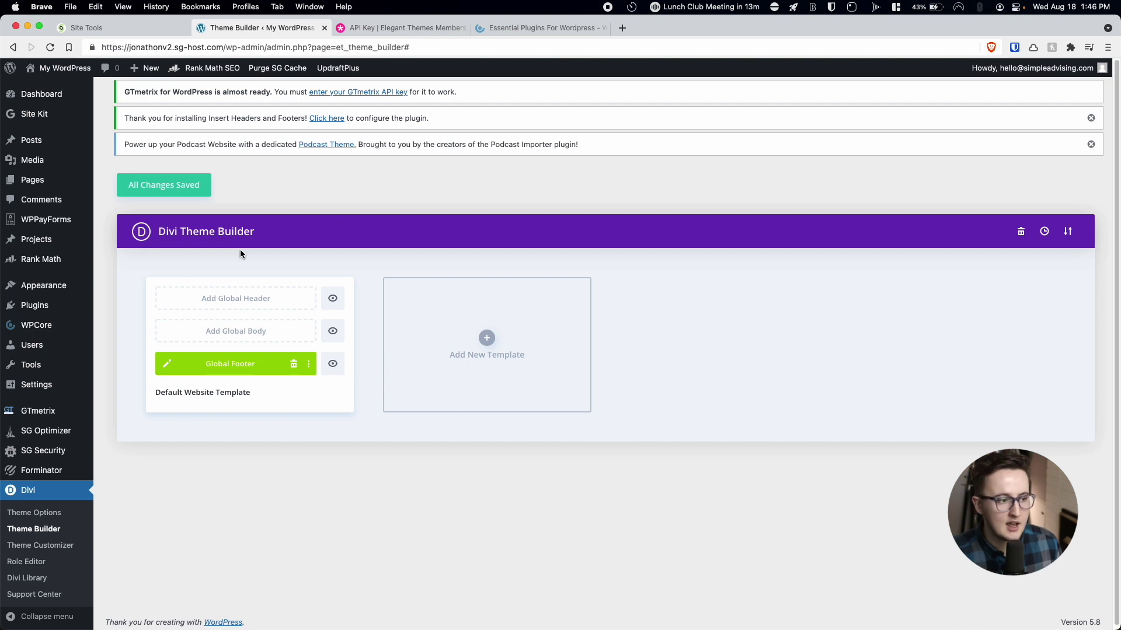
{"action": "left_click", "coordinate": [166, 365]}
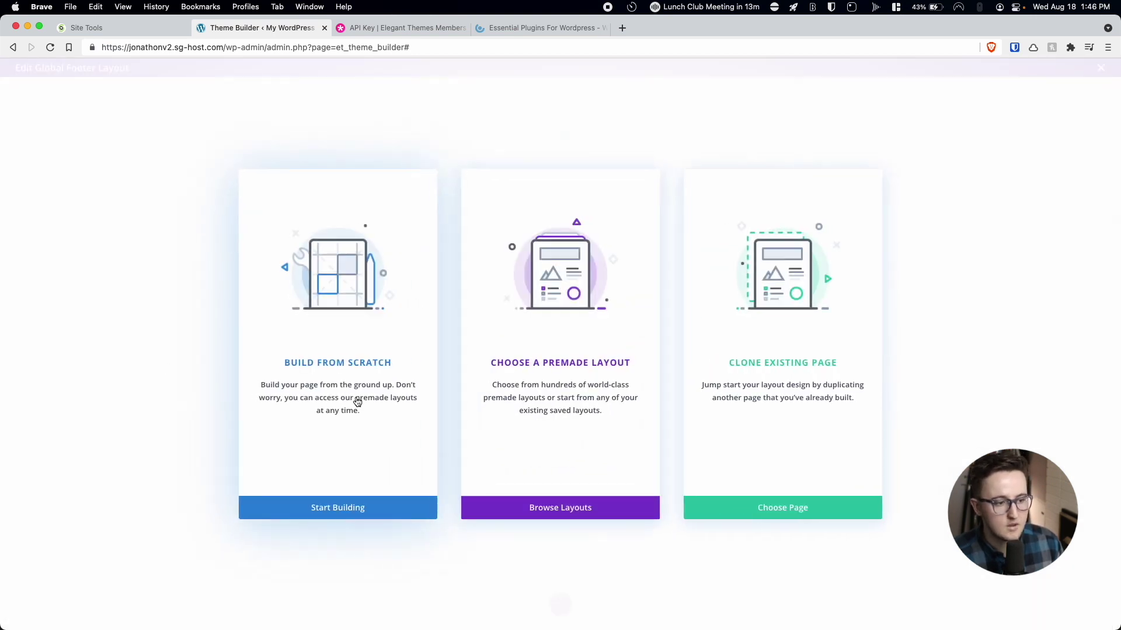
Replace the default footer section with a section holding a three-column row.
{"action": "left_click", "coordinate": [351, 512]}
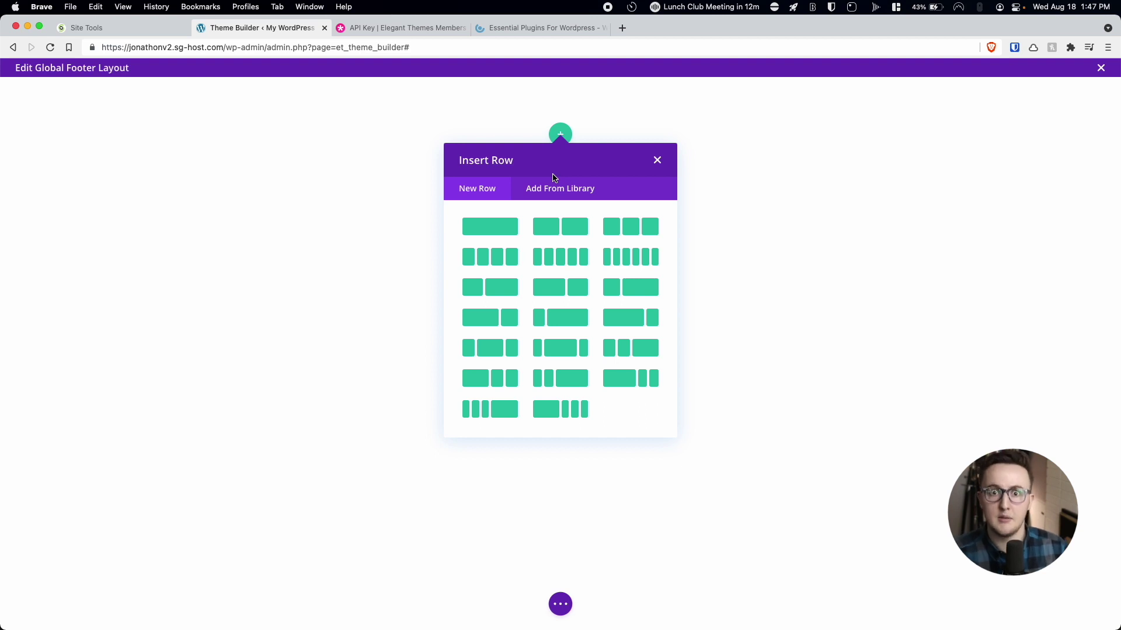
{"action": "left_click", "coordinate": [657, 160]}
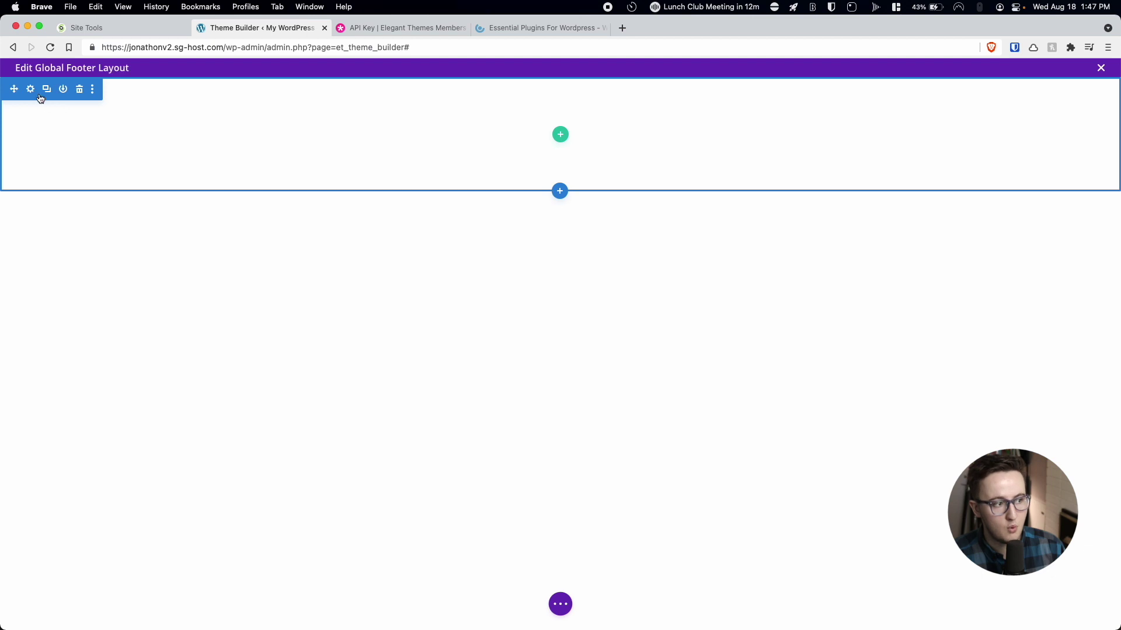
{"action": "left_click", "coordinate": [79, 92]}
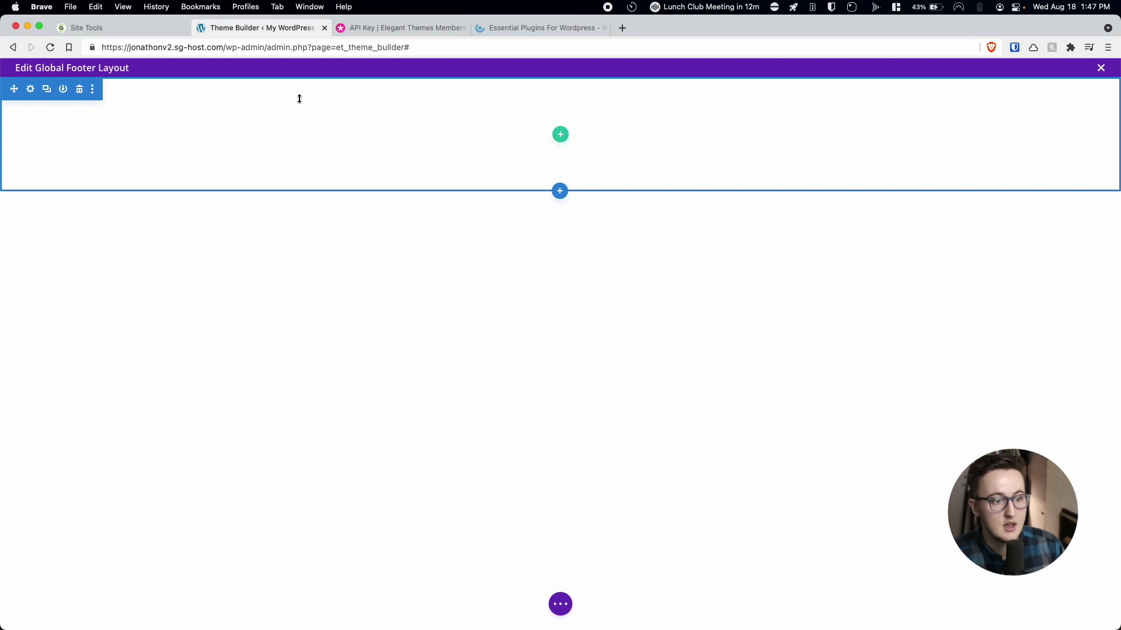
{"action": "left_click", "coordinate": [561, 135]}
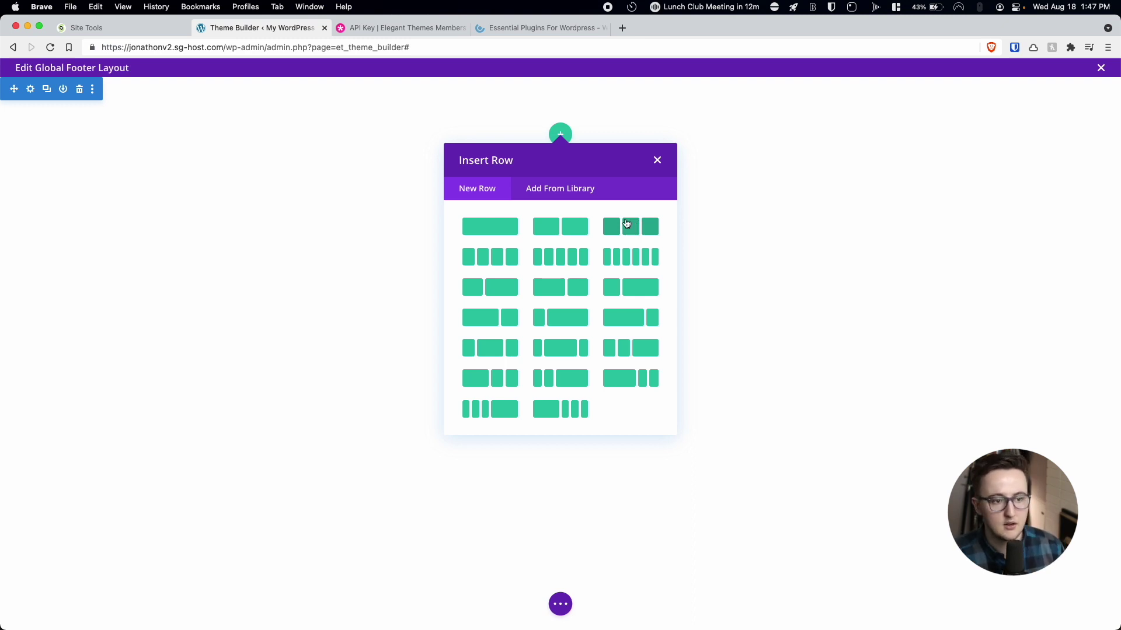
{"action": "left_click", "coordinate": [630, 227]}
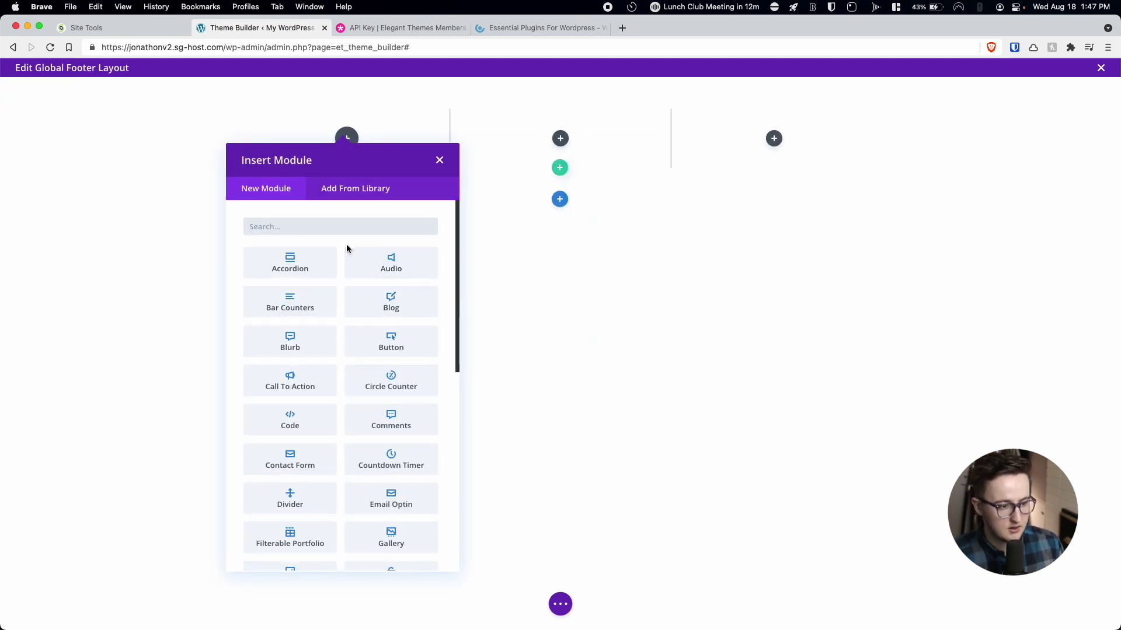
Add an Image module with the uploaded Simple Advising logo to the first footer column.
{"action": "type", "text": "im"}
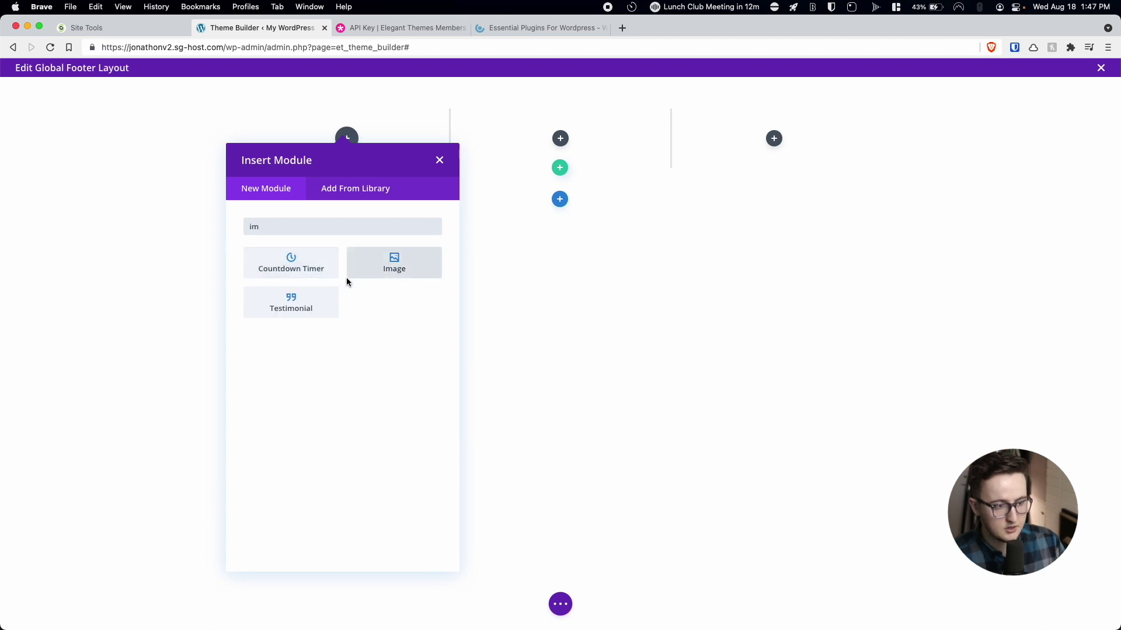
{"action": "left_click", "coordinate": [374, 267]}
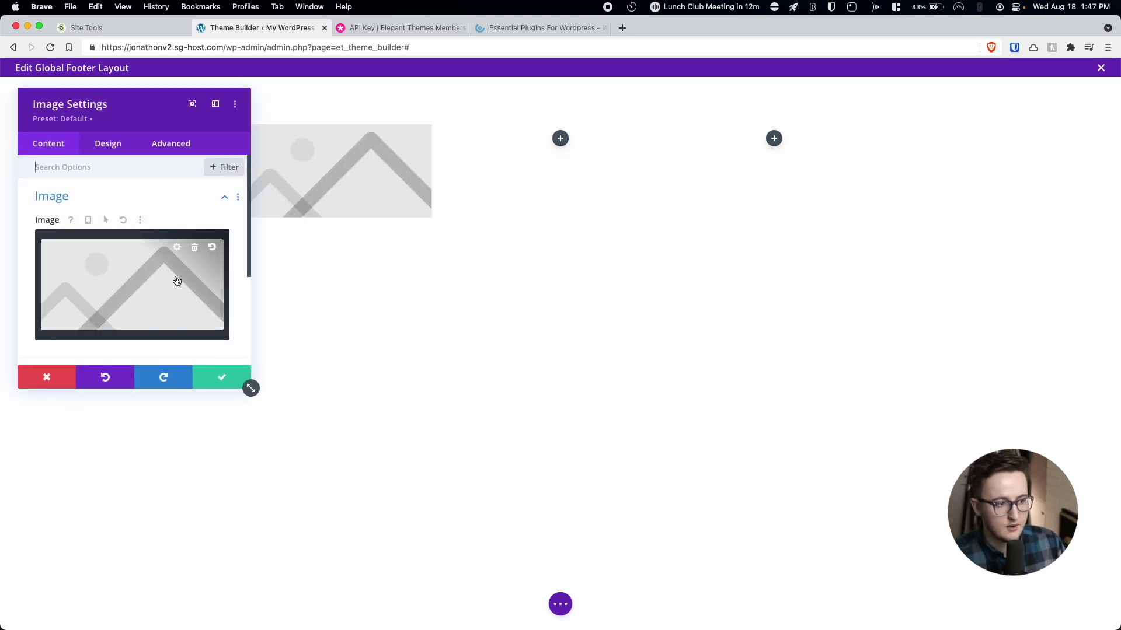
{"action": "left_click", "coordinate": [175, 281]}
{"action": "left_click", "coordinate": [623, 322]}
{"action": "left_click", "coordinate": [732, 436]}
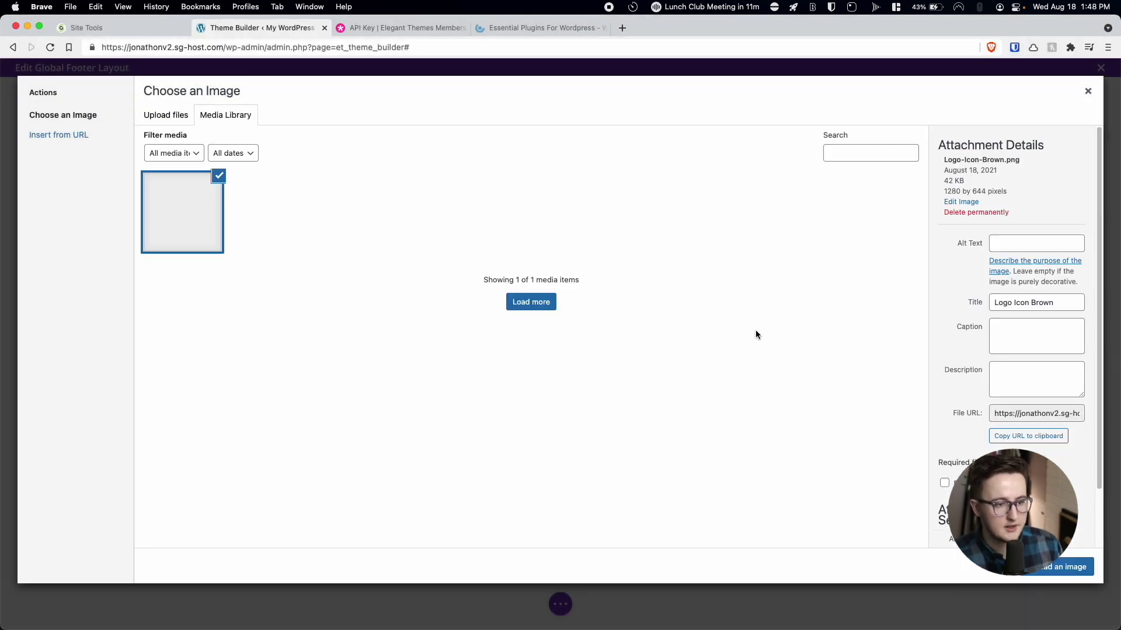
{"action": "left_click", "coordinate": [1076, 567]}
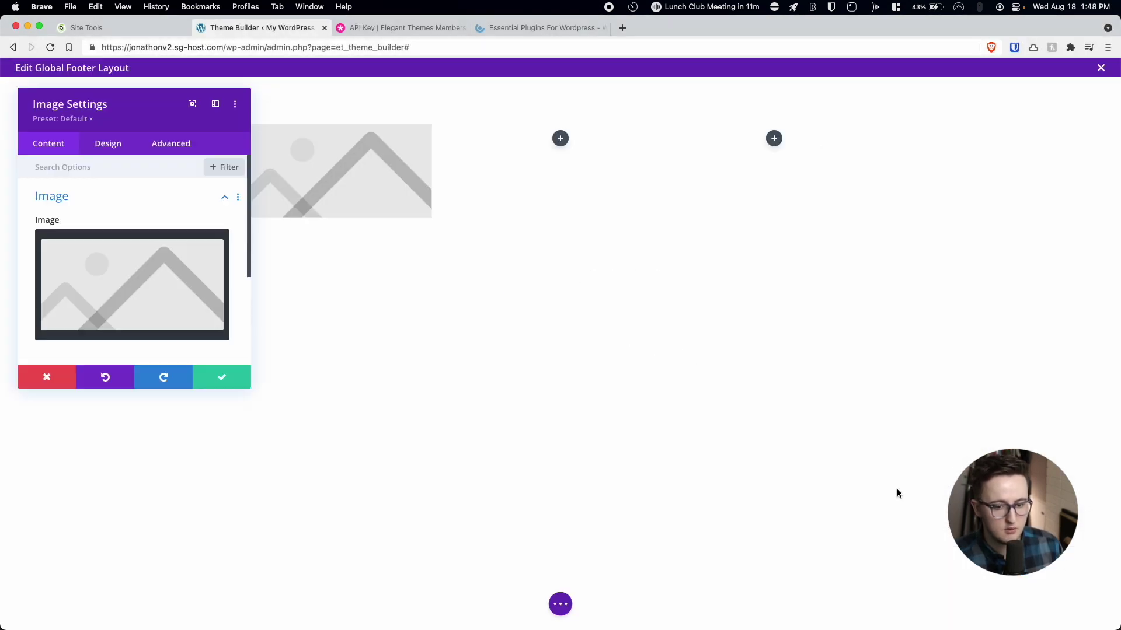
{"action": "left_click_drag", "start_coordinate": [129, 99], "coordinate": [879, 141]}
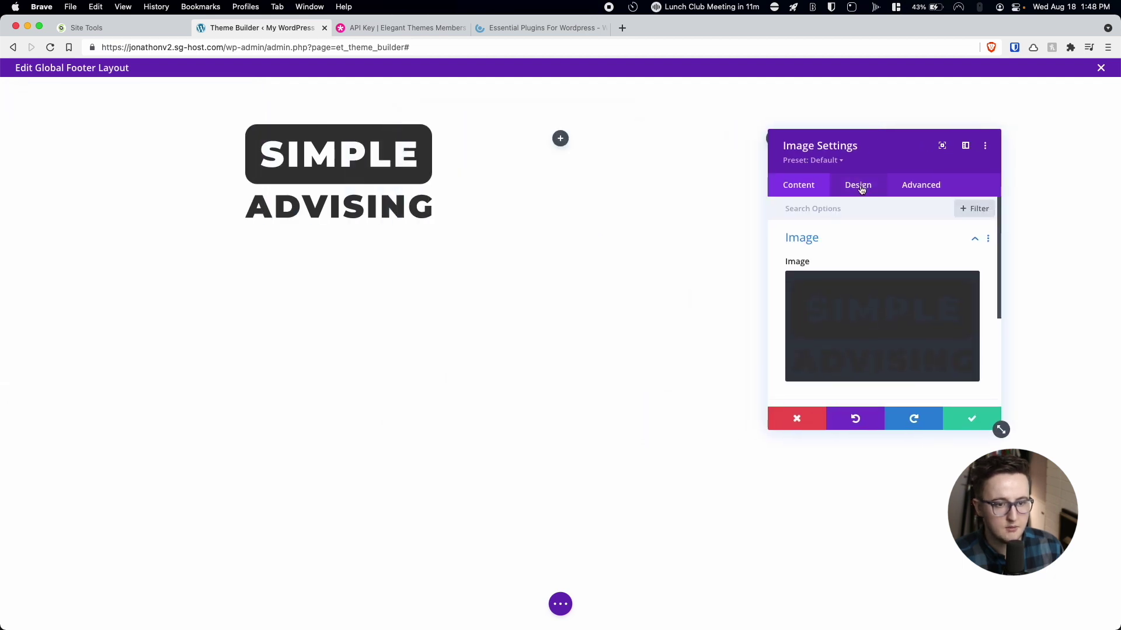
{"action": "left_click", "coordinate": [963, 418]}
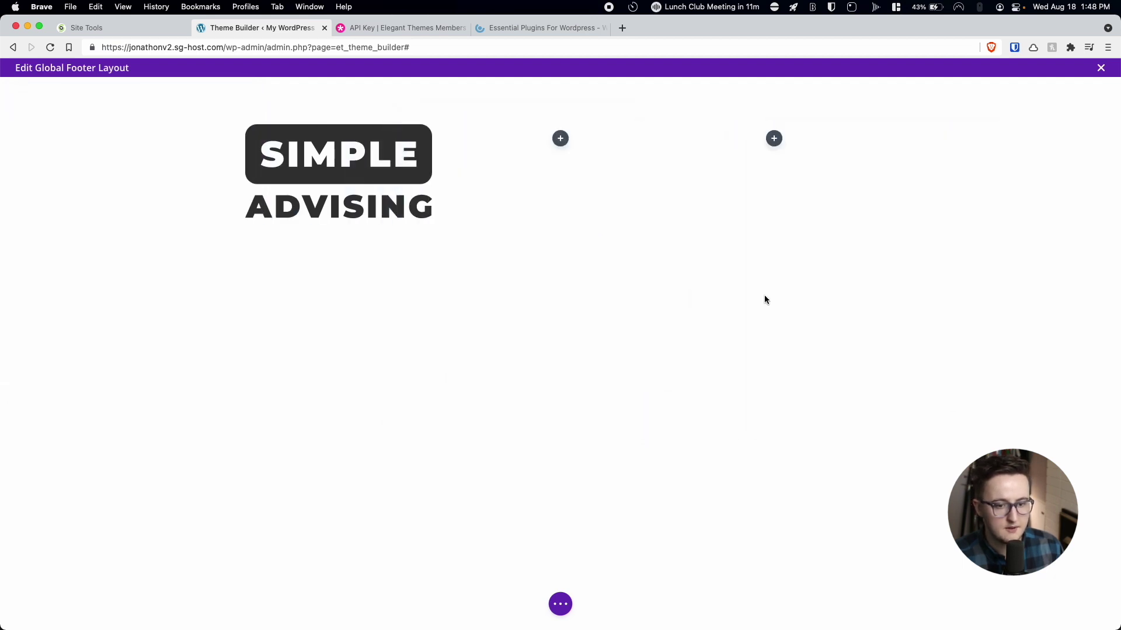
{"action": "left_click", "coordinate": [560, 139]}
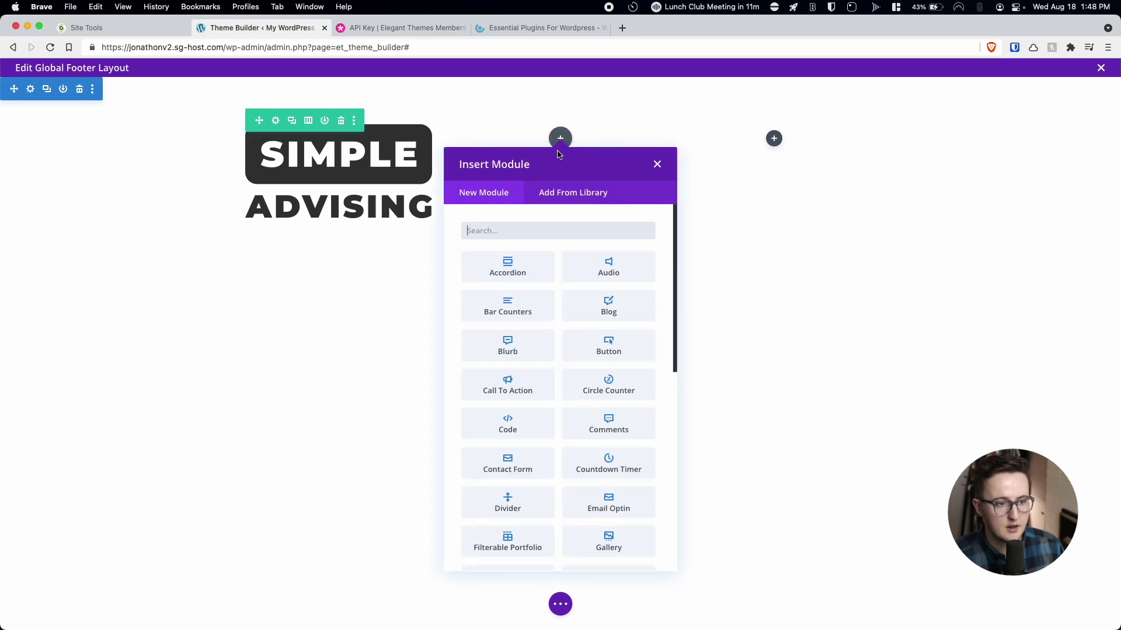
{"action": "type", "text": "me"}
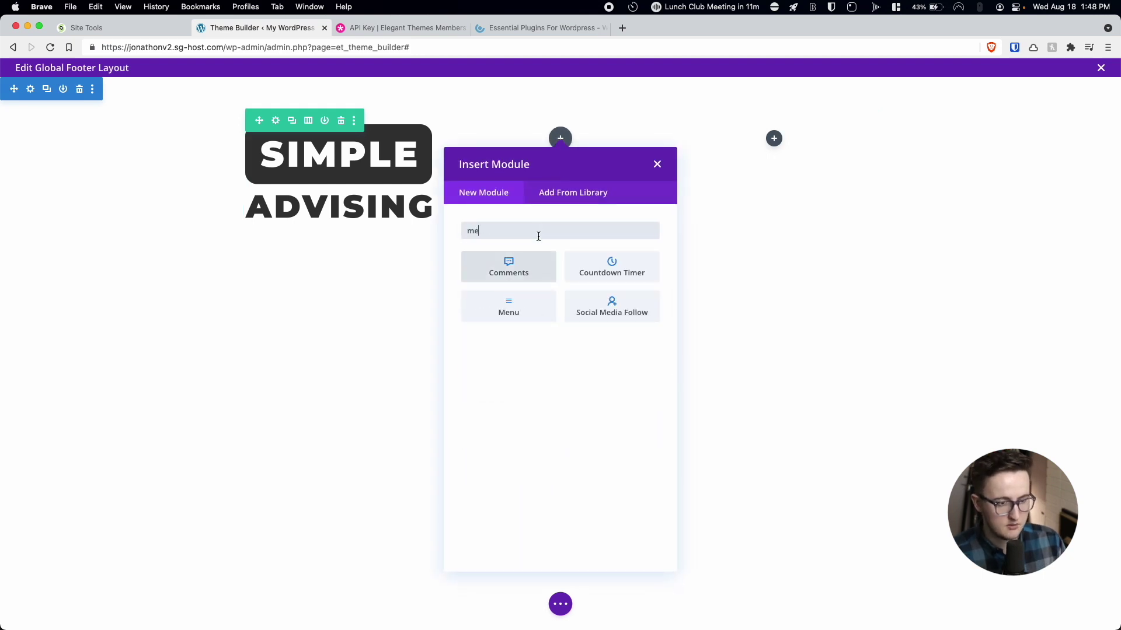
{"action": "left_click", "coordinate": [537, 319]}
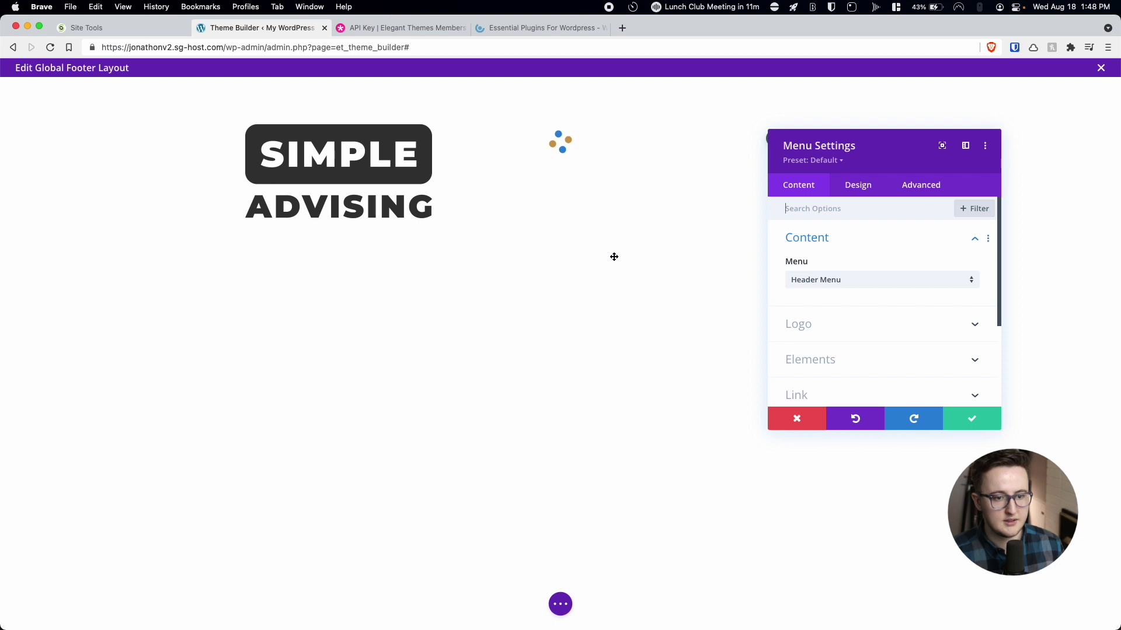
{"action": "left_click", "coordinate": [798, 281]}
{"action": "left_click", "coordinate": [803, 309]}
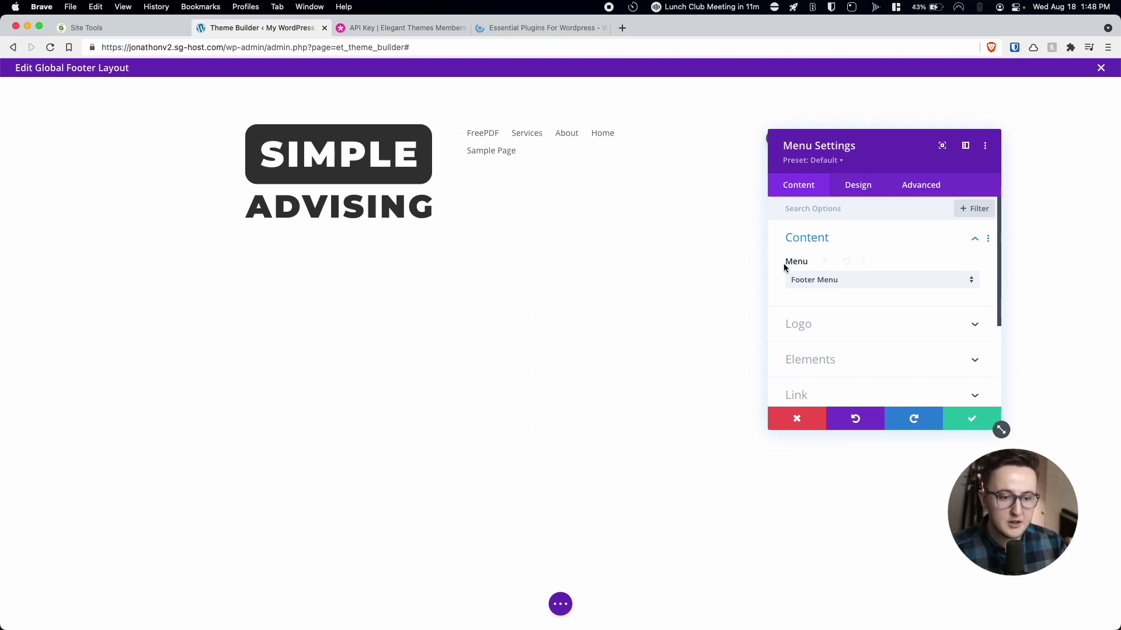
{"action": "left_click", "coordinate": [797, 417]}
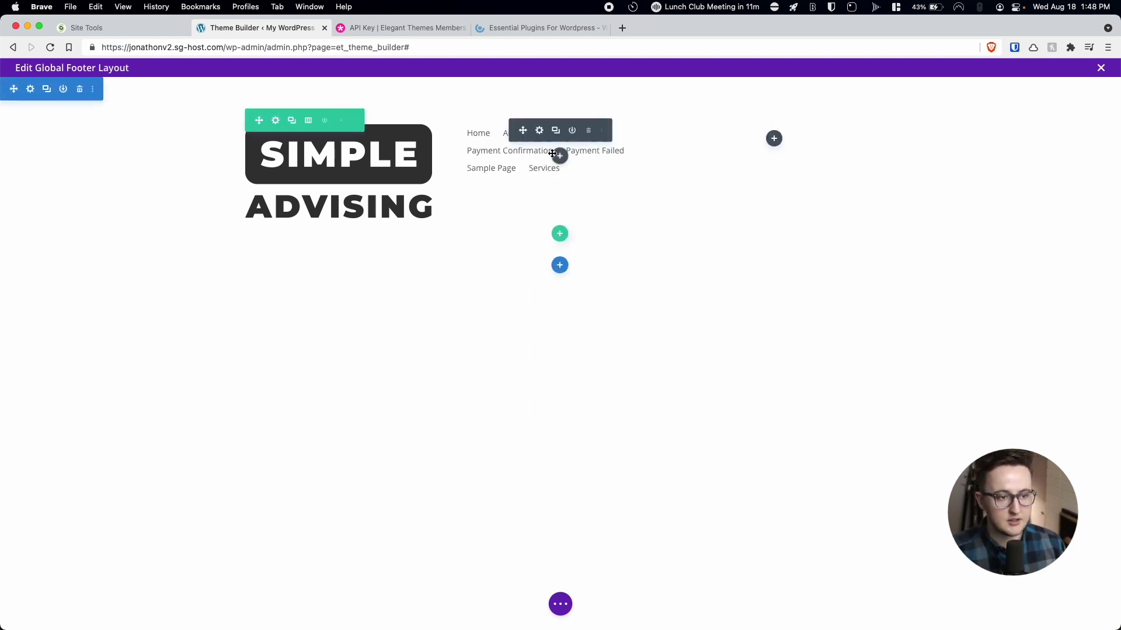
{"action": "left_click", "coordinate": [595, 129]}
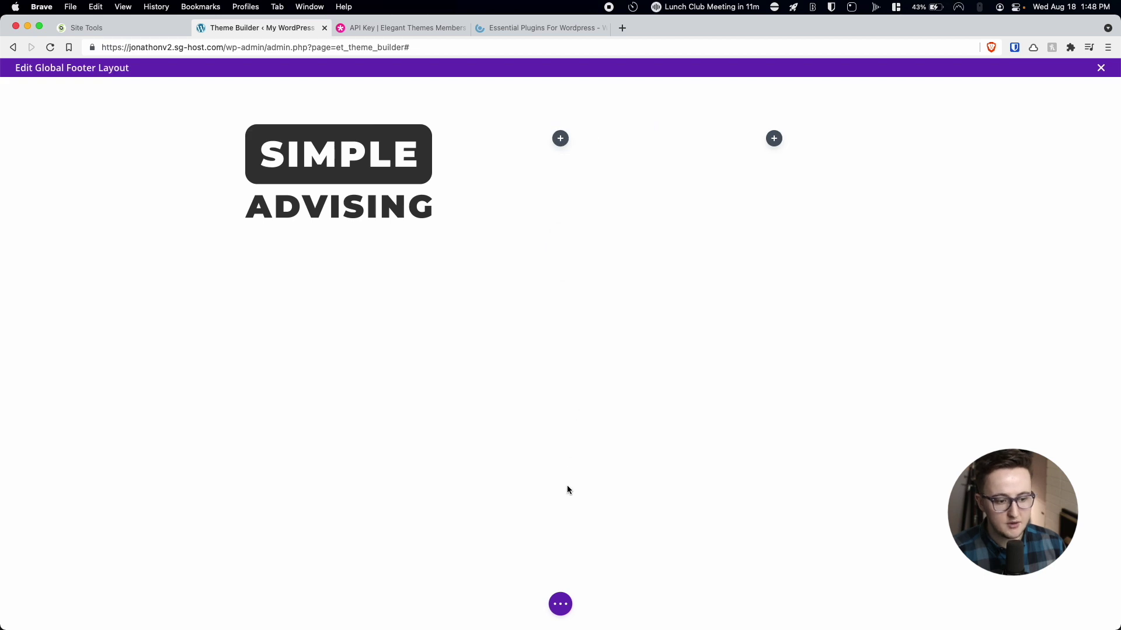
Save the Global Footer layout, exit its editor, and save the Theme Builder changes.
{"action": "left_click", "coordinate": [561, 605]}
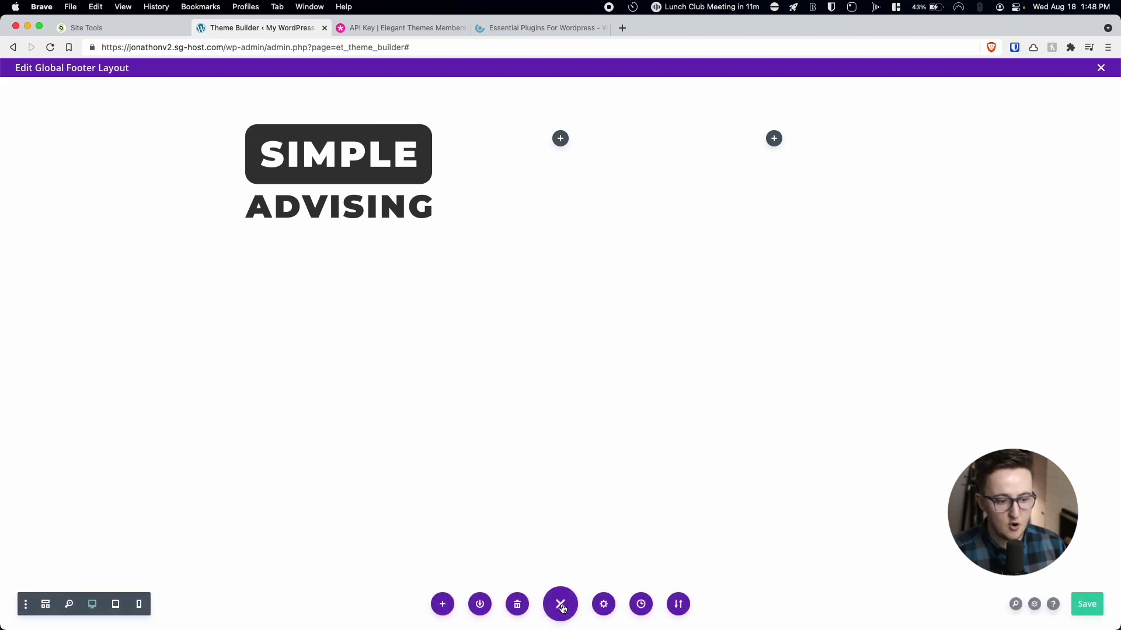
{"action": "left_click", "coordinate": [1087, 604]}
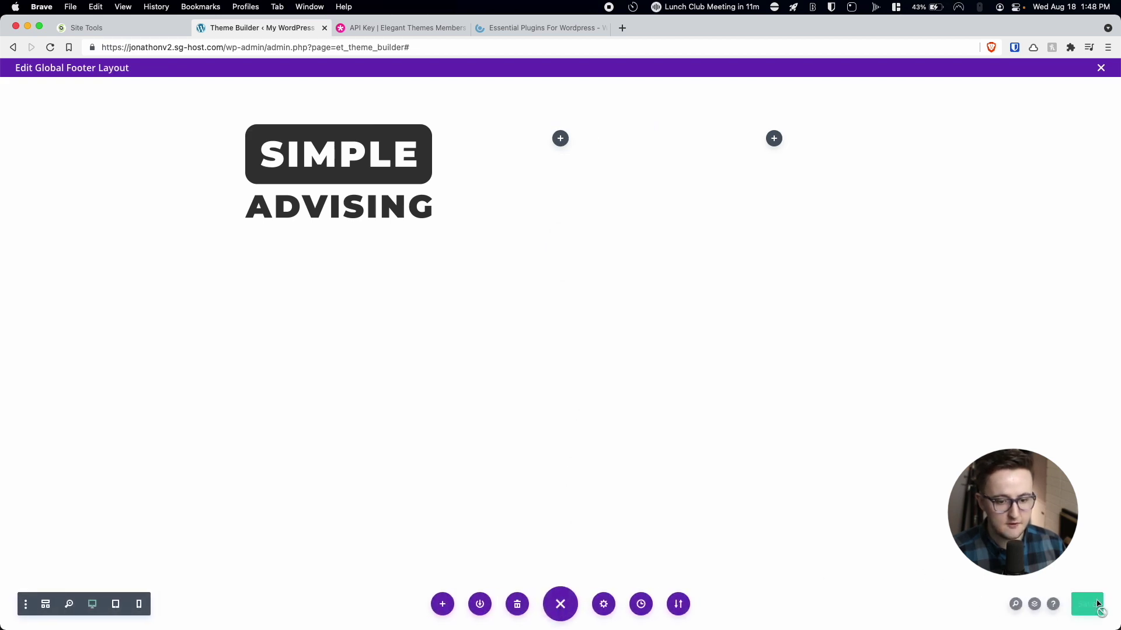
{"action": "left_click", "coordinate": [1102, 68]}
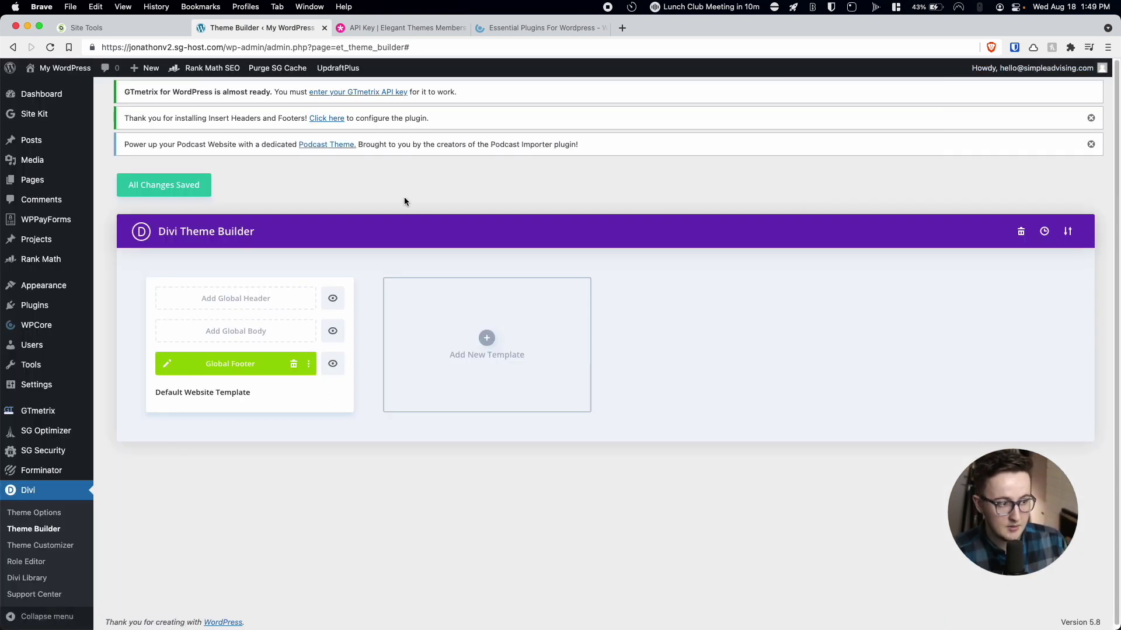
{"action": "left_click", "coordinate": [195, 195]}
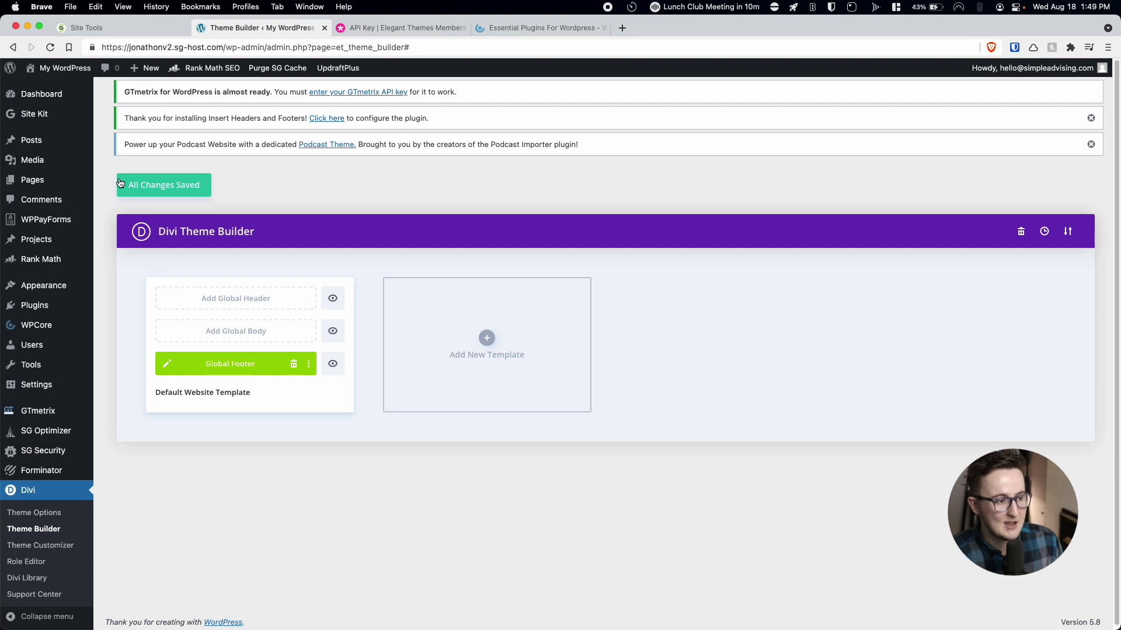
{"action": "mouse_move", "coordinate": [35, 285]}
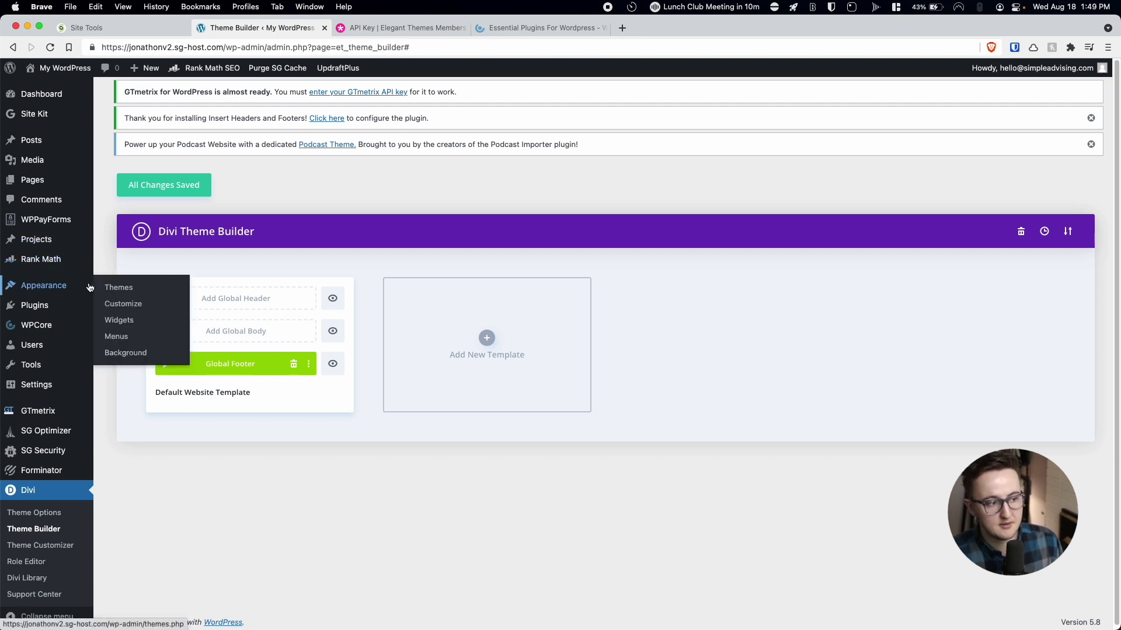
Open Appearance > Widgets, dismiss the block widgets welcome tour, and collapse the Sidebar area.
{"action": "left_click", "coordinate": [120, 321]}
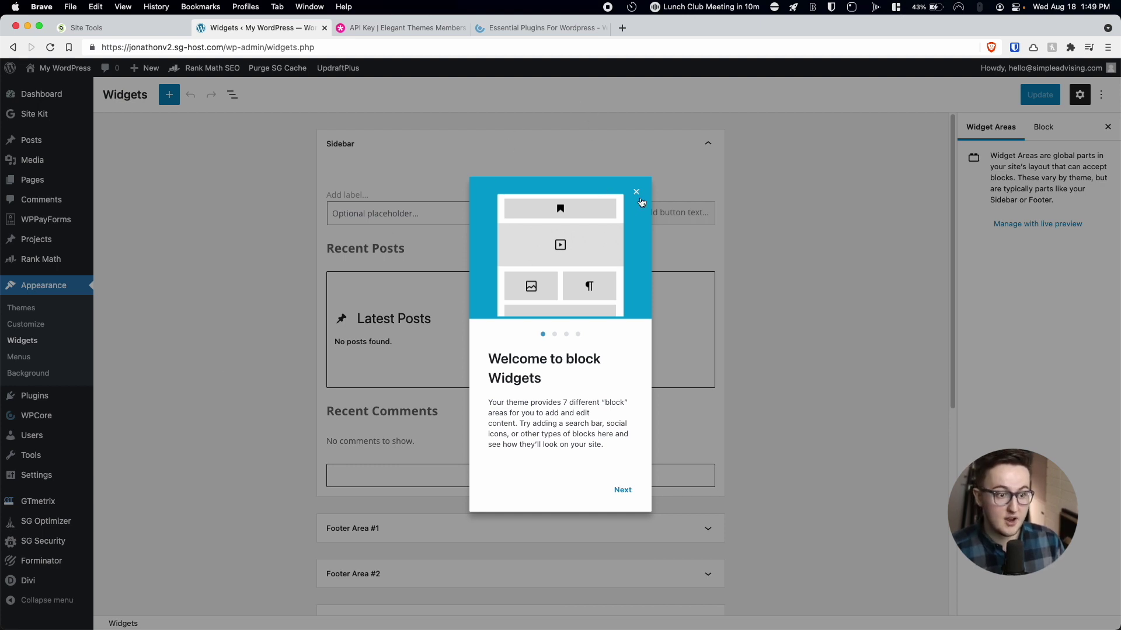
{"action": "left_click", "coordinate": [639, 196]}
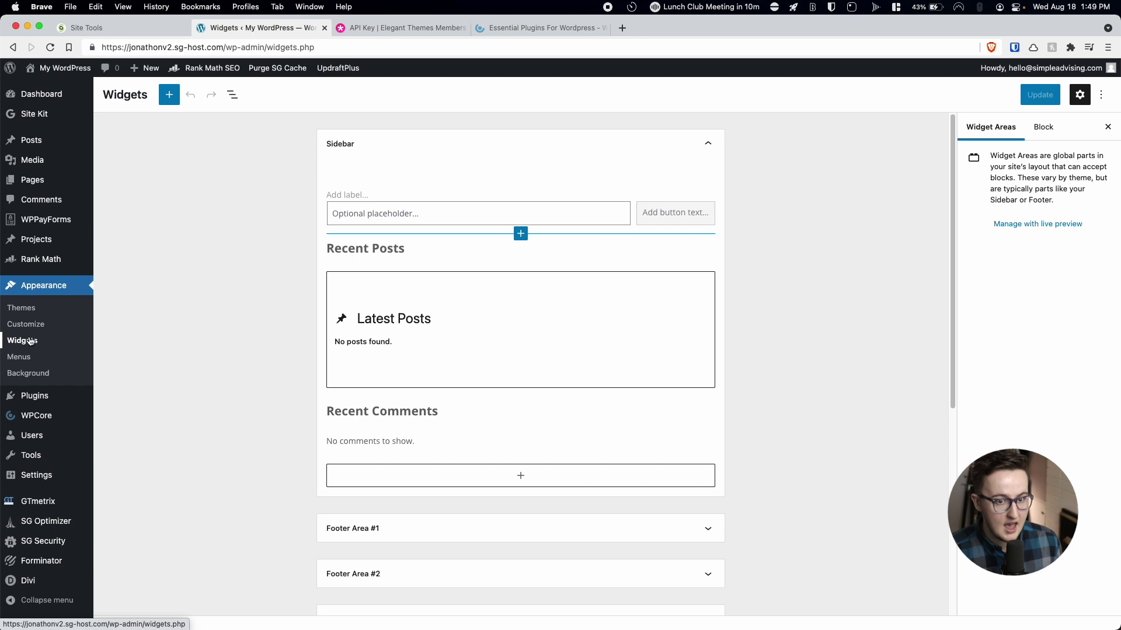
{"action": "scroll", "coordinate": [318, 282], "scroll_direction": "down", "scroll_amount": 6}
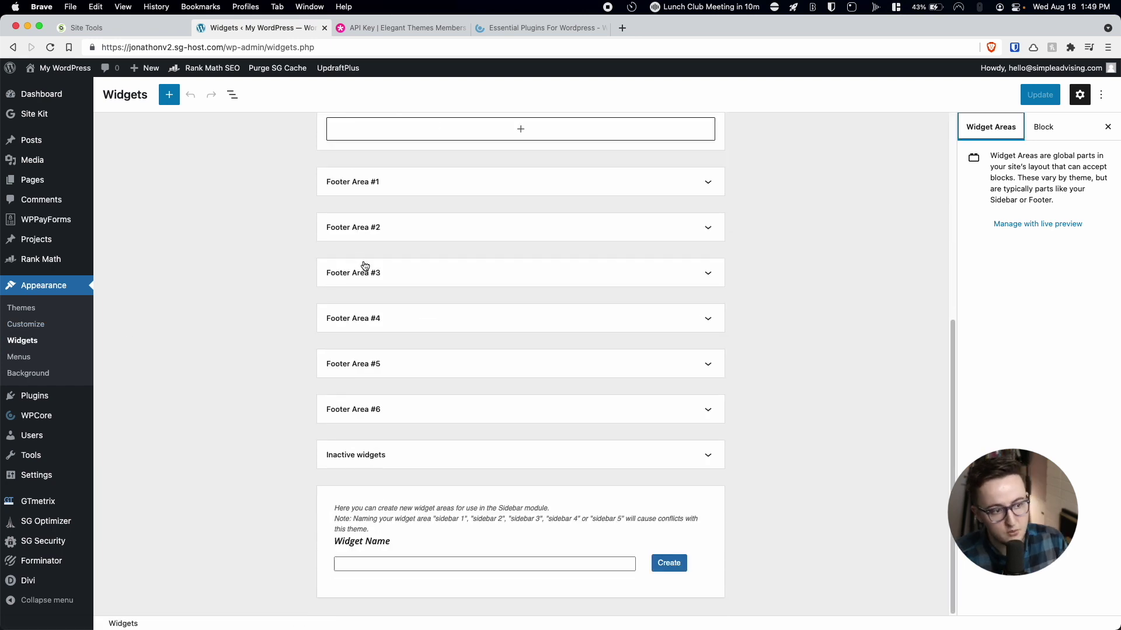
{"action": "scroll", "coordinate": [352, 257], "scroll_direction": "up", "scroll_amount": 6}
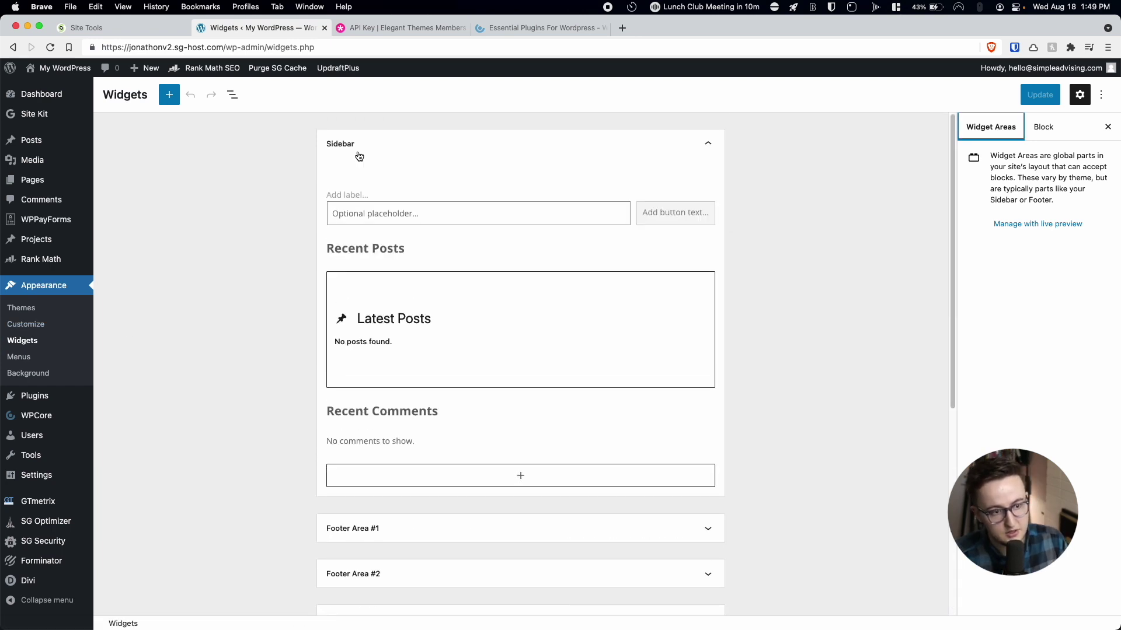
{"action": "left_click", "coordinate": [708, 146]}
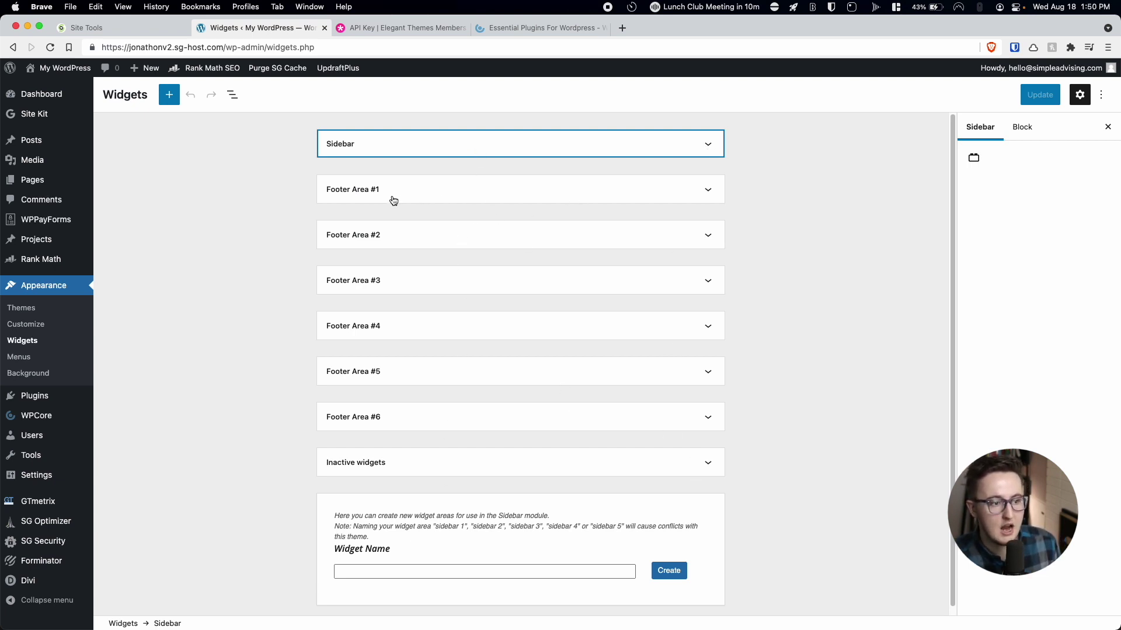
Expand Footer Area #1 and remove the Archives widget and its heading.
{"action": "left_click", "coordinate": [712, 190]}
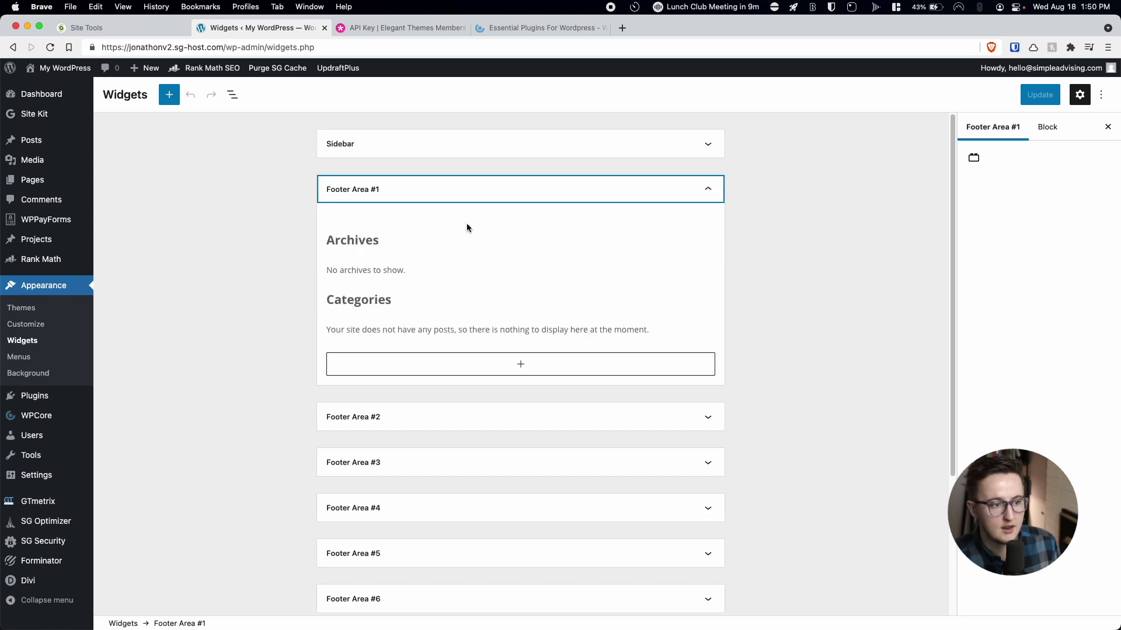
{"action": "left_click", "coordinate": [347, 274]}
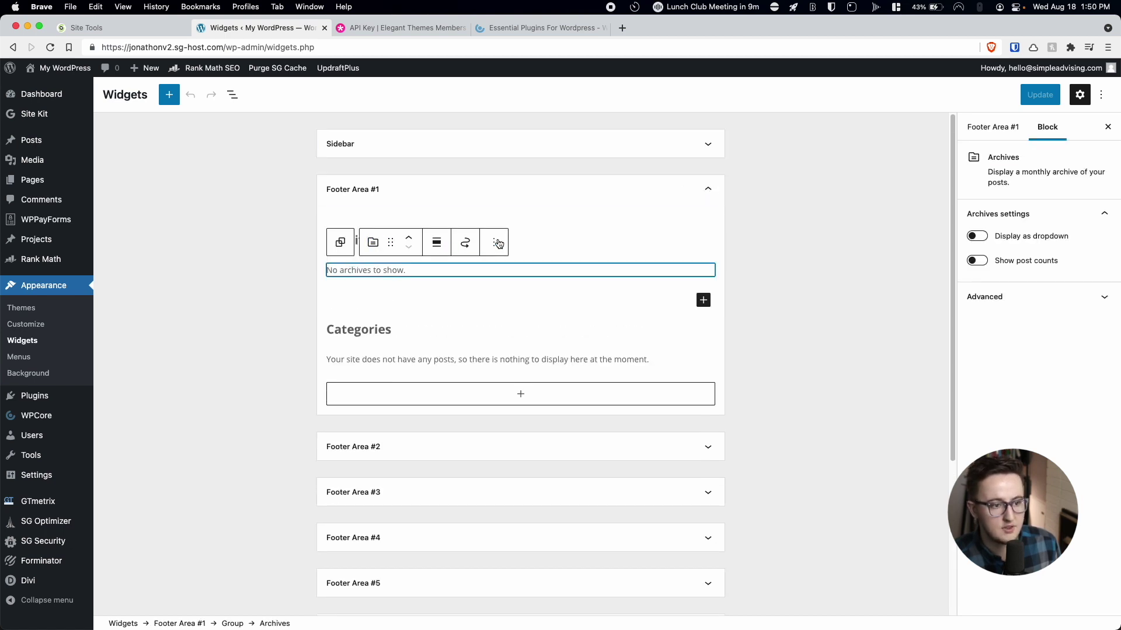
{"action": "left_click", "coordinate": [498, 243]}
{"action": "left_click", "coordinate": [509, 437]}
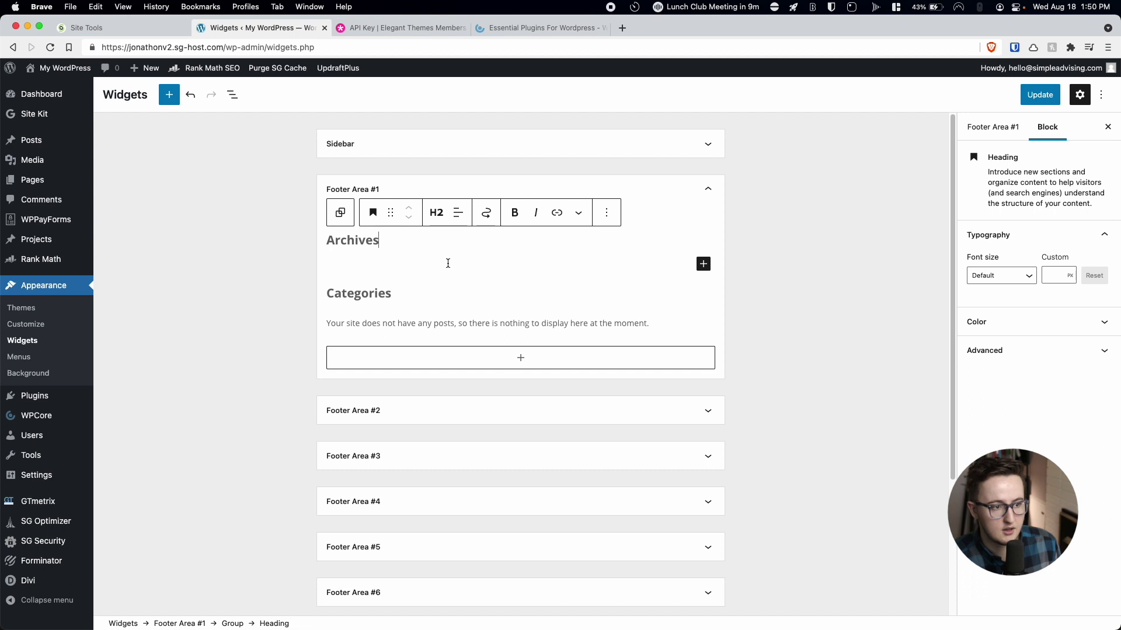
{"action": "left_click", "coordinate": [605, 215]}
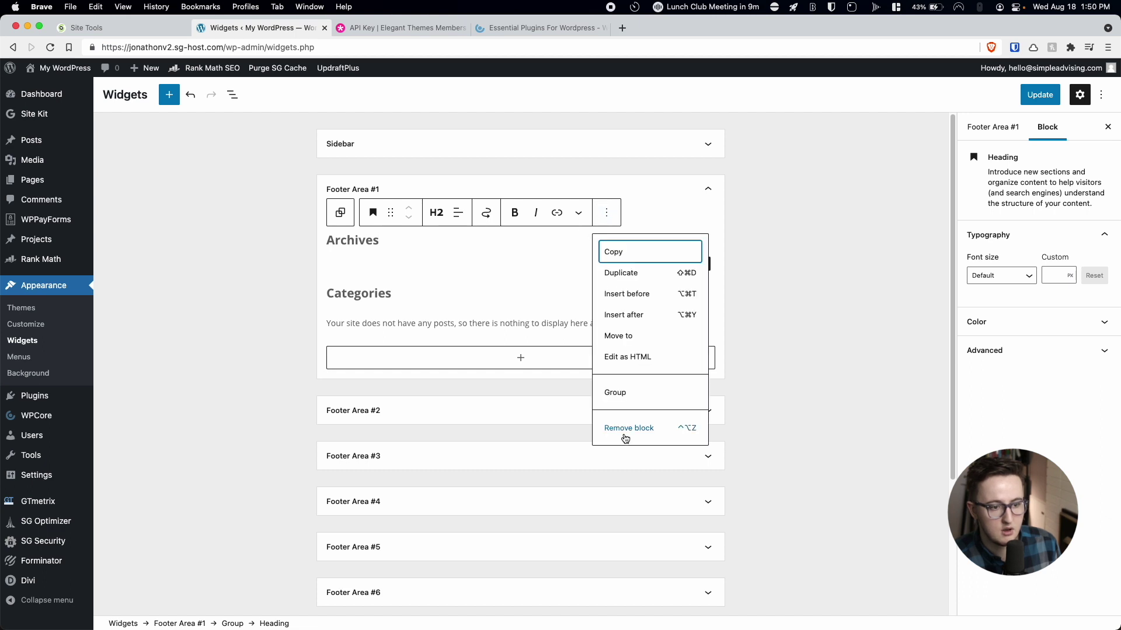
{"action": "left_click", "coordinate": [622, 430]}
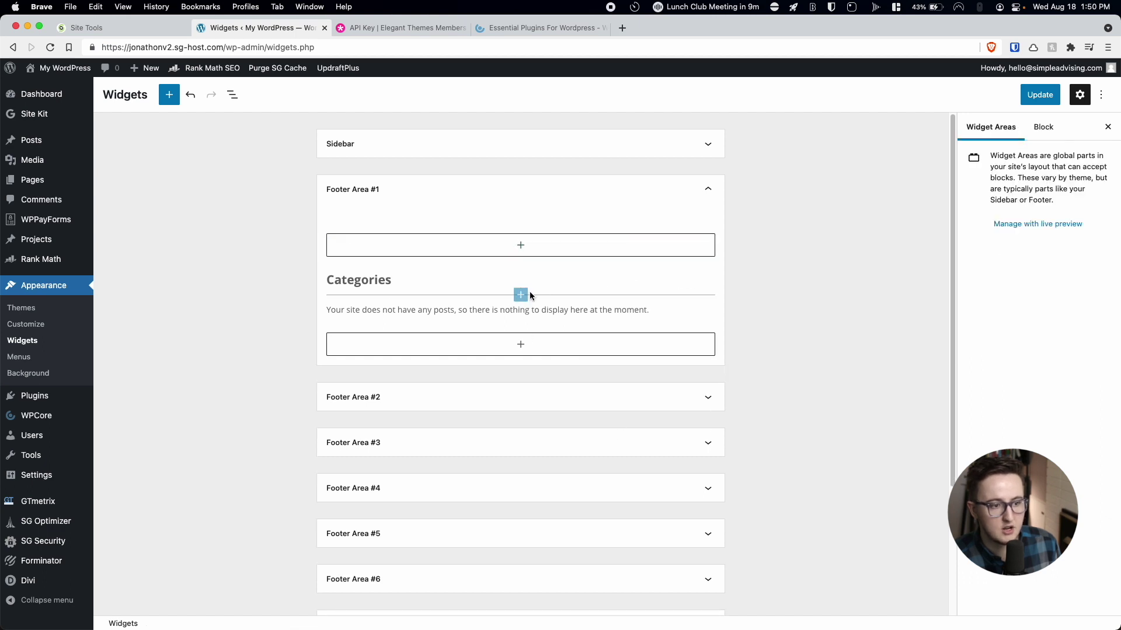
Remove the Categories heading and Categories widget blocks from Footer Area #1.
{"action": "left_click", "coordinate": [468, 278]}
{"action": "left_click", "coordinate": [606, 253]}
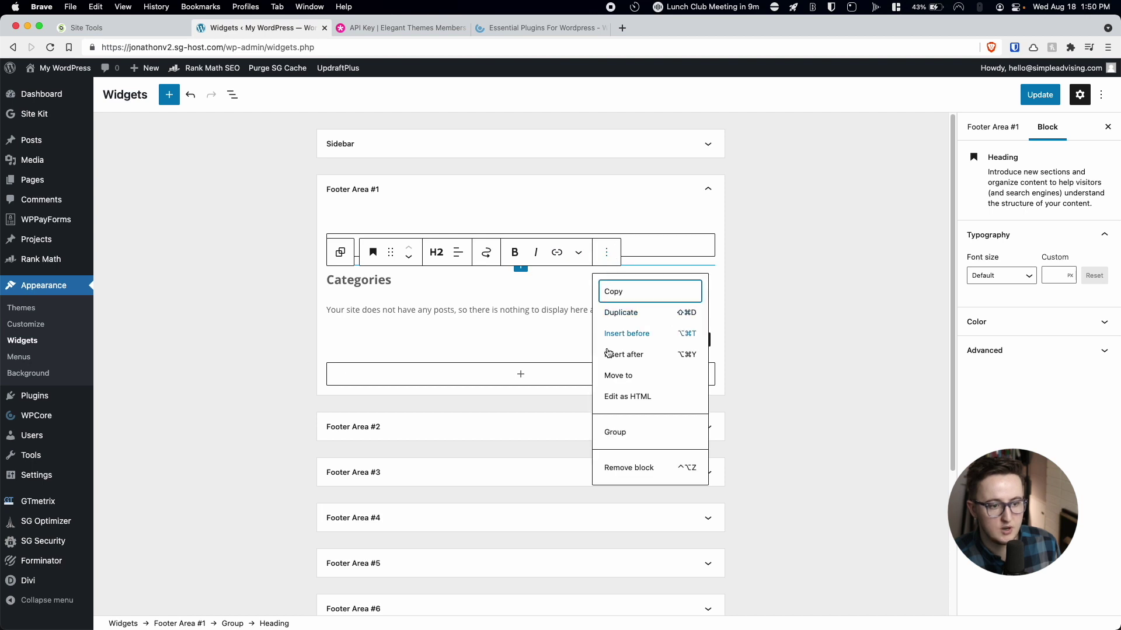
{"action": "left_click", "coordinate": [617, 476]}
{"action": "left_click", "coordinate": [541, 278]}
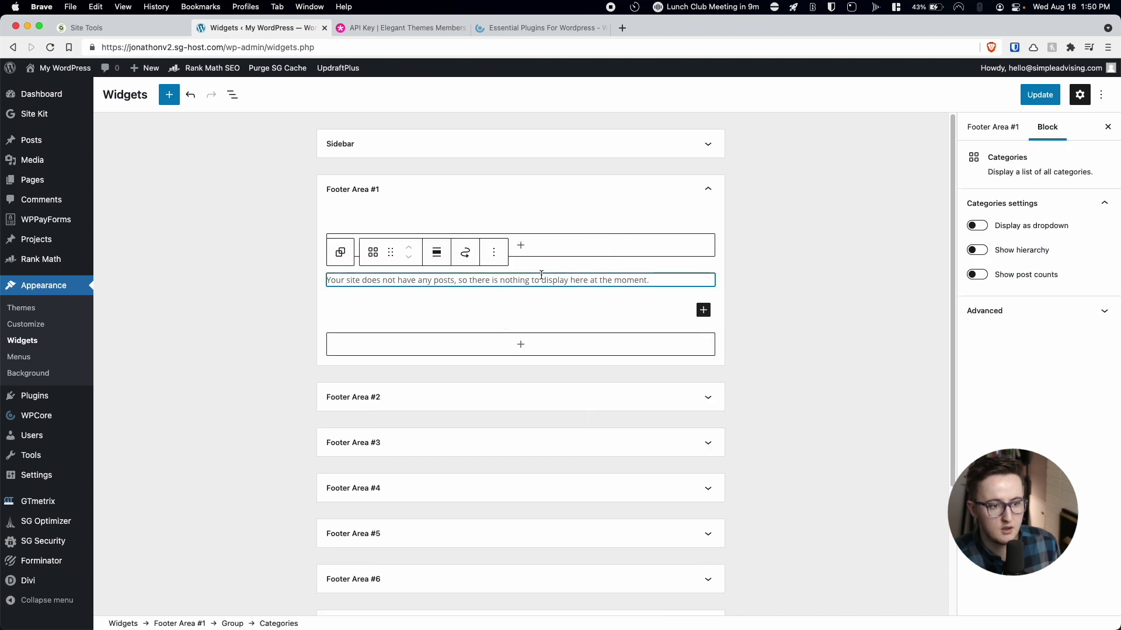
{"action": "left_click", "coordinate": [494, 252]}
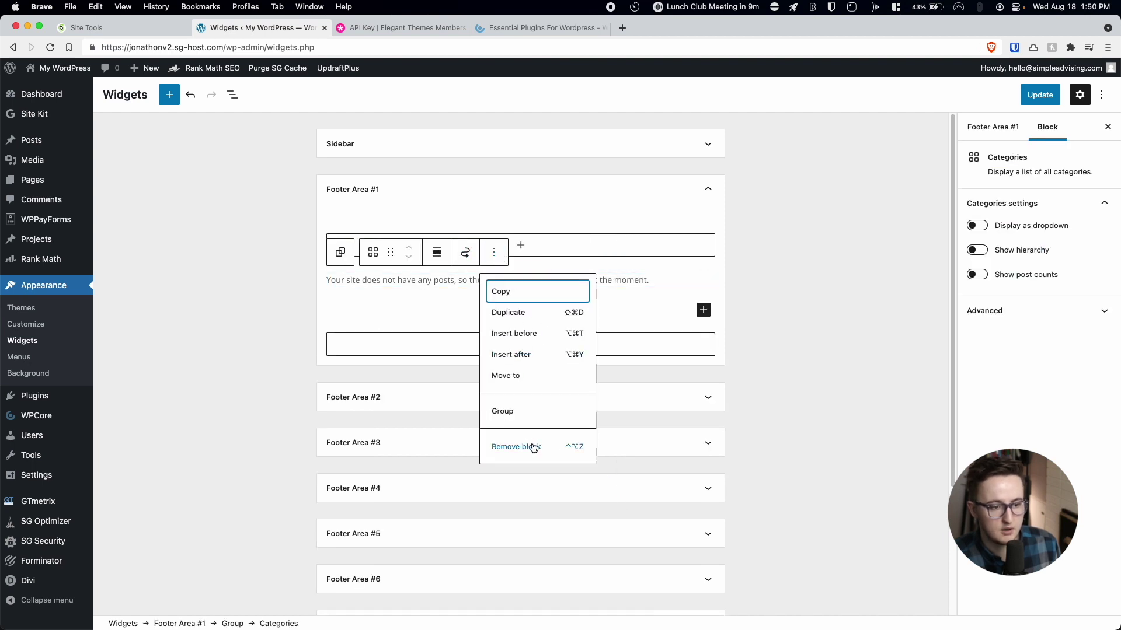
{"action": "left_click", "coordinate": [528, 446]}
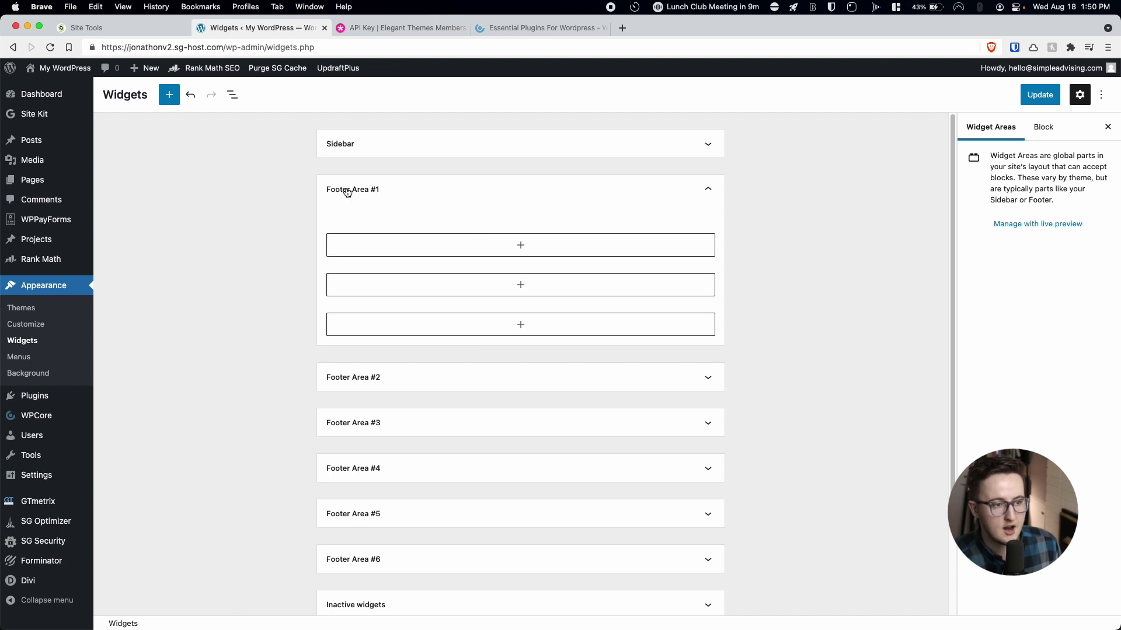
Add a Navigation Menu widget titled 'Nice Fun Menu' showing Footer Menu to Footer Area #1, then update.
{"action": "left_click", "coordinate": [400, 246]}
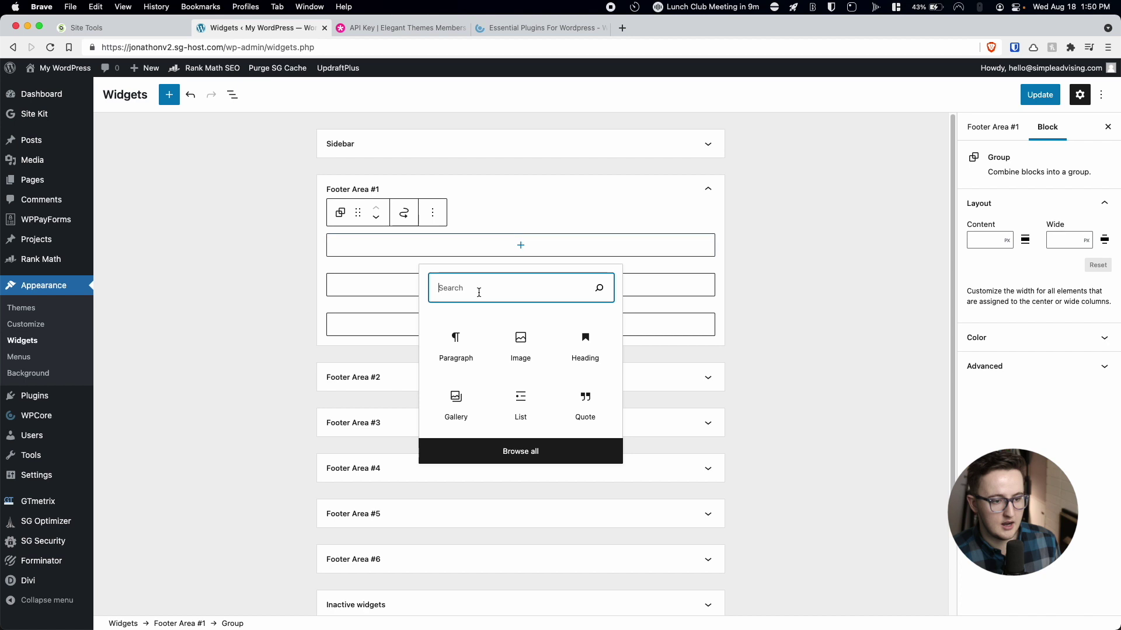
{"action": "type", "text": "me"}
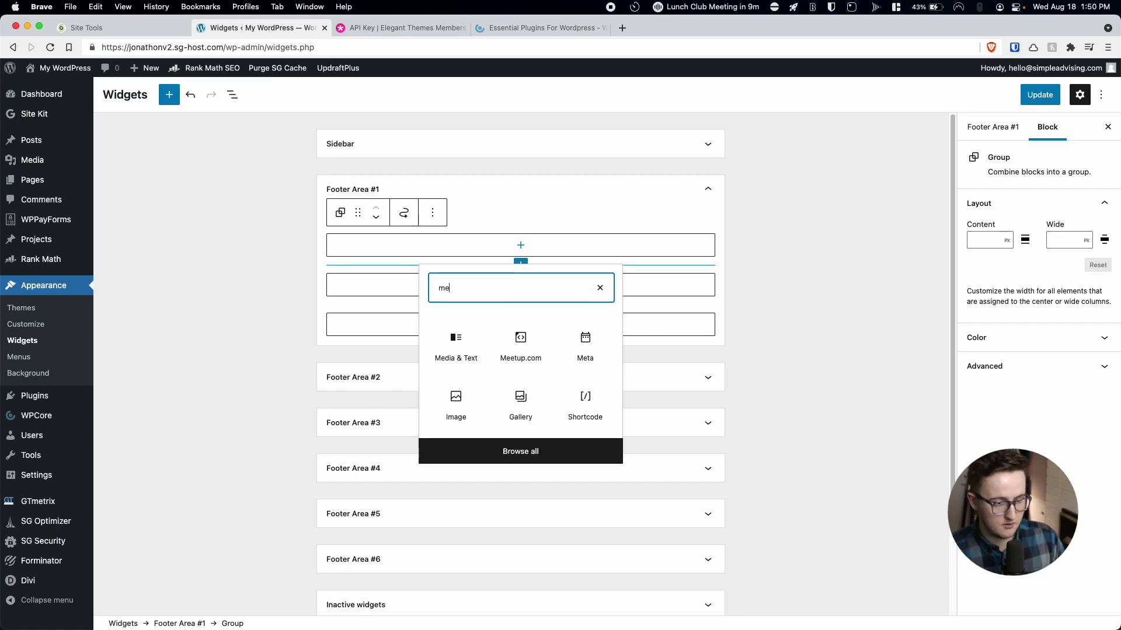
{"action": "type", "text": "nu"}
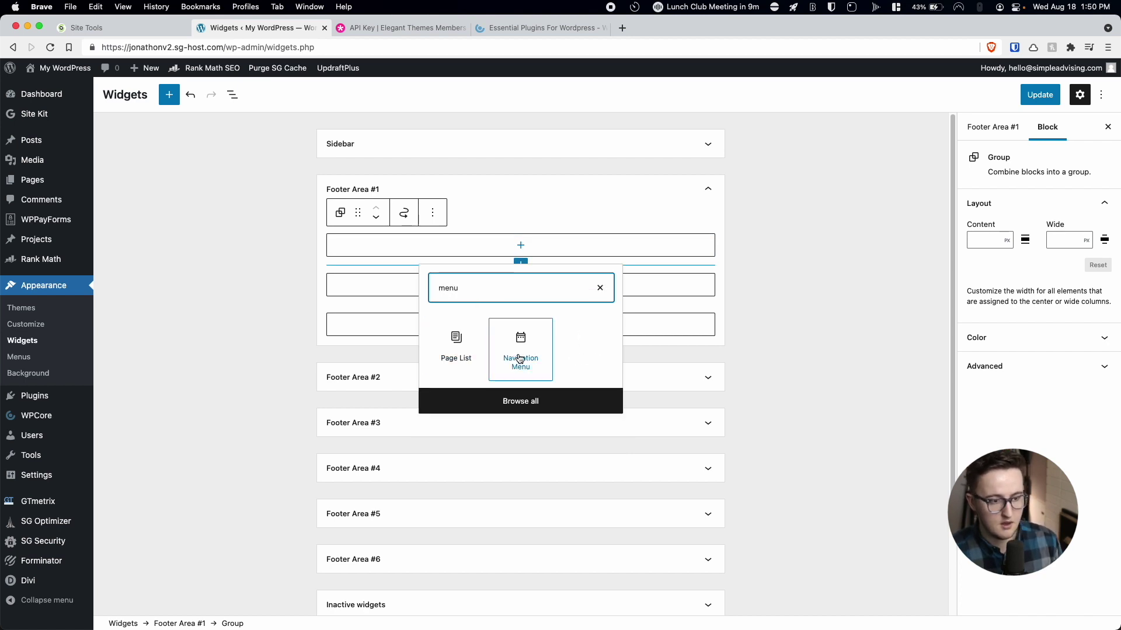
{"action": "left_click", "coordinate": [521, 350]}
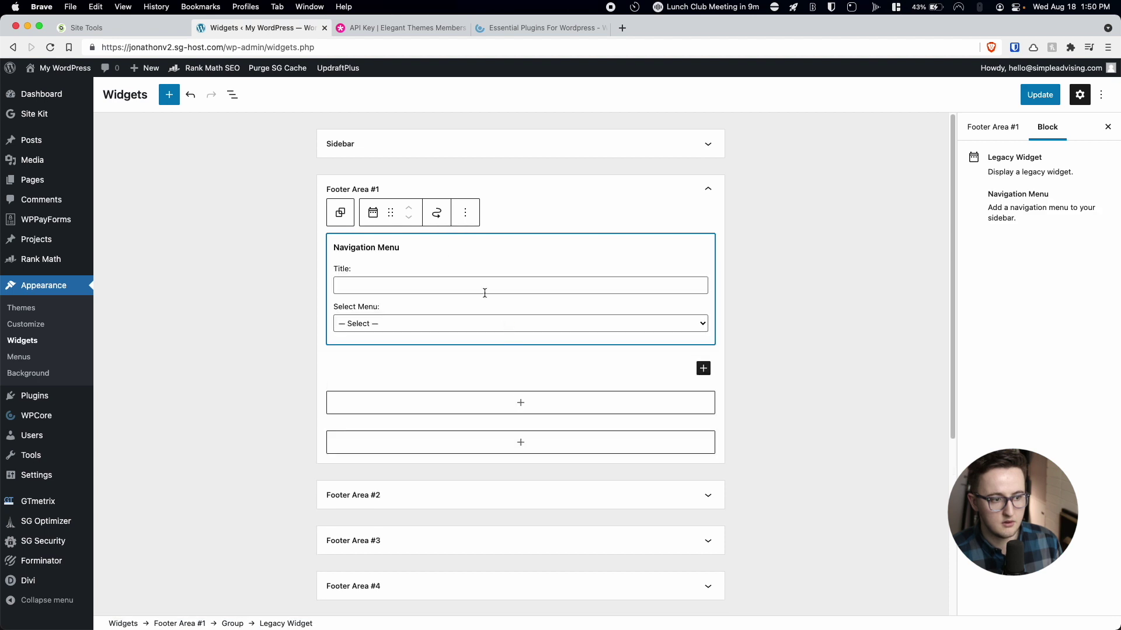
{"action": "left_click", "coordinate": [433, 286]}
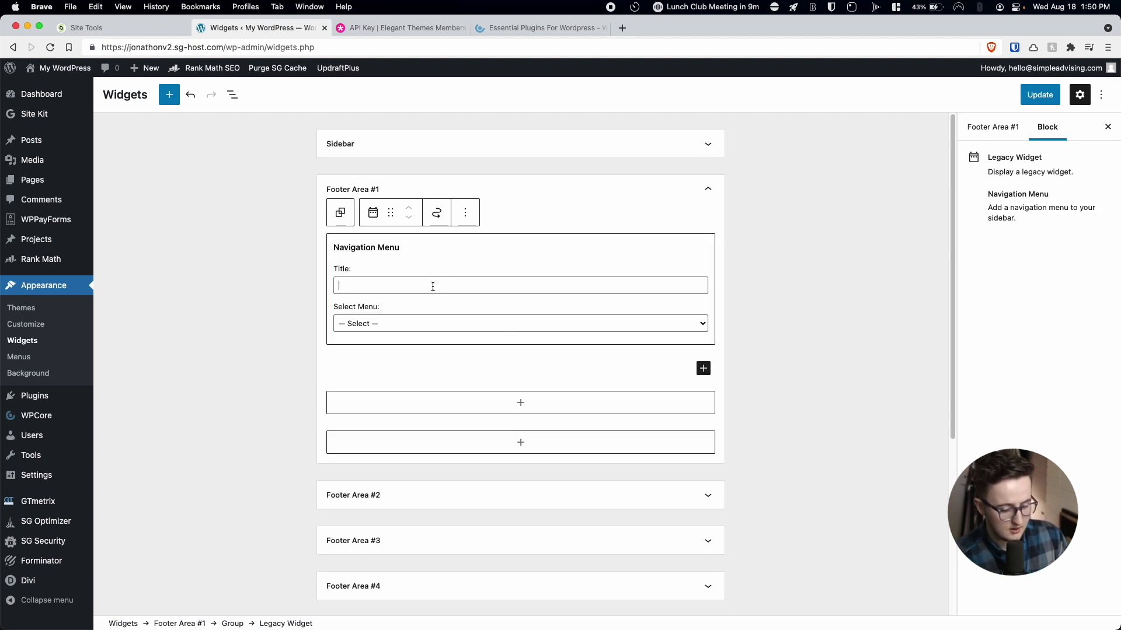
{"action": "type", "text": "Nice Fun Menu"}
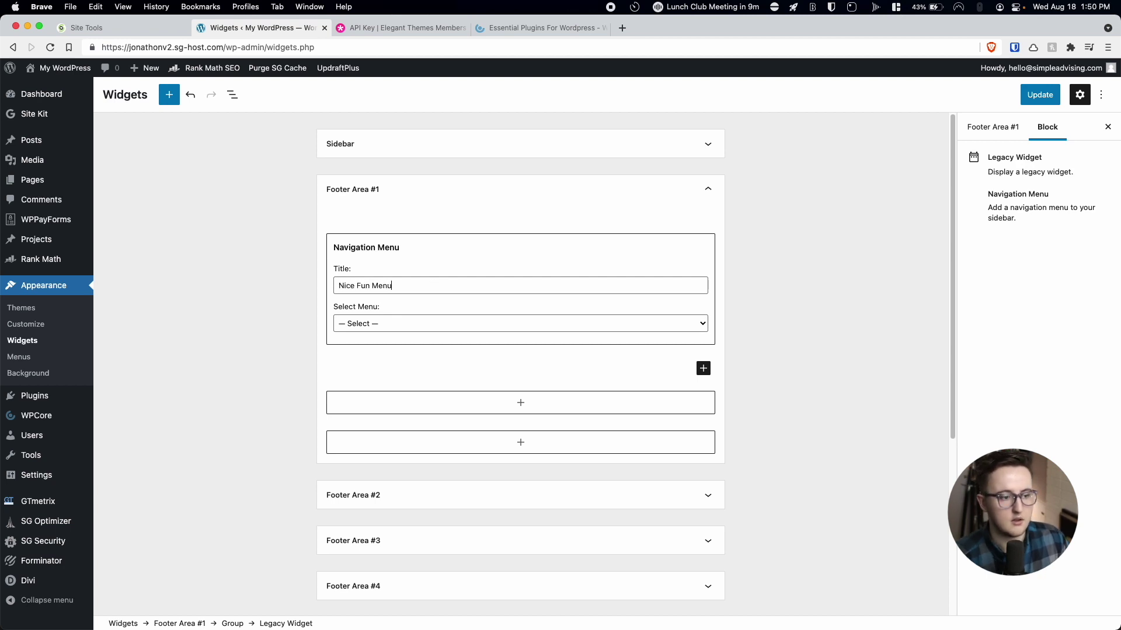
{"action": "left_click", "coordinate": [422, 320]}
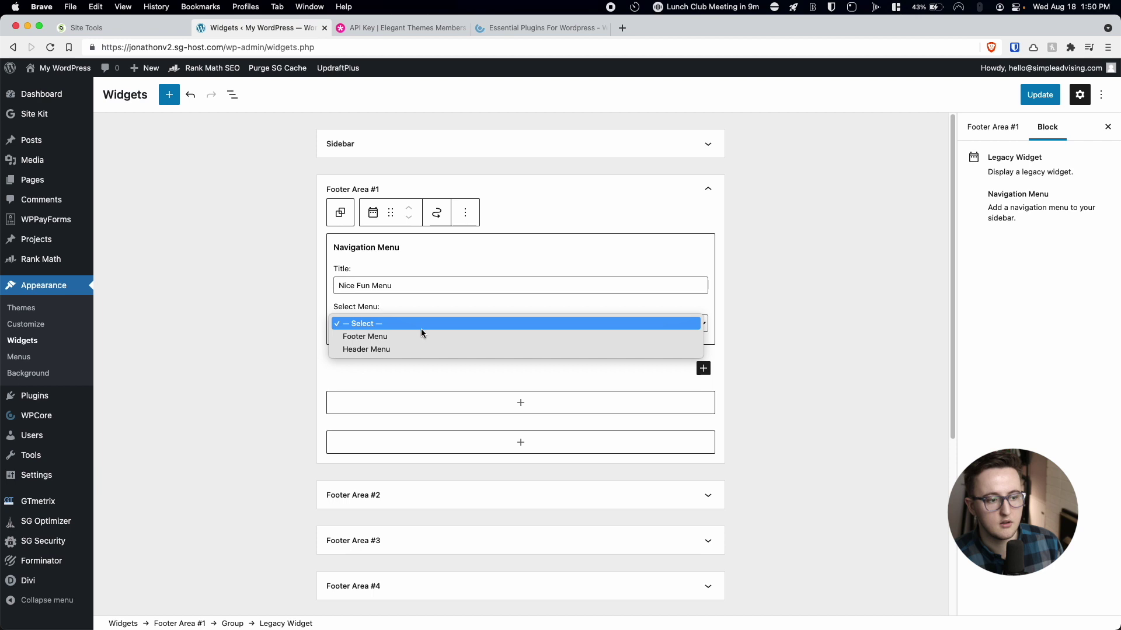
{"action": "left_click", "coordinate": [423, 337]}
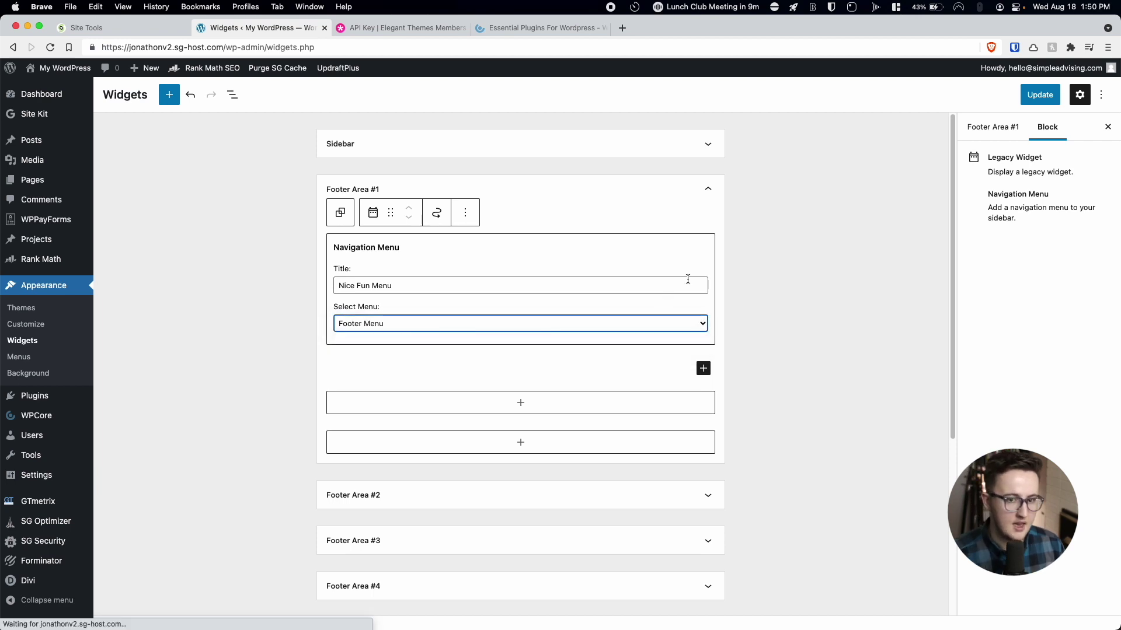
{"action": "left_click", "coordinate": [1038, 95]}
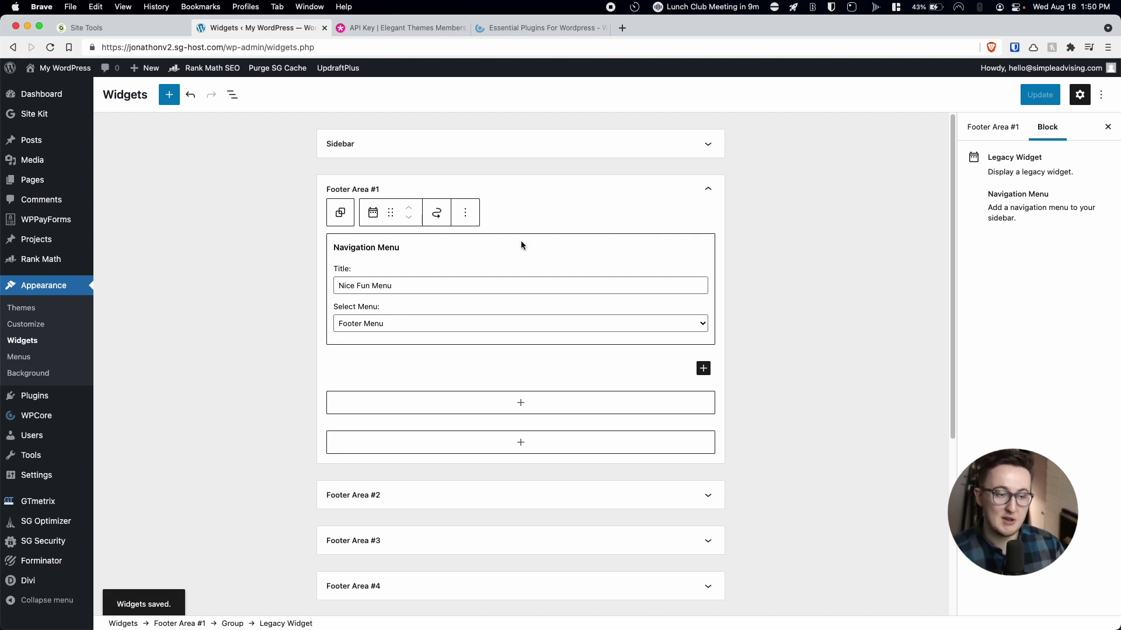
{"action": "mouse_move", "coordinate": [41, 582]}
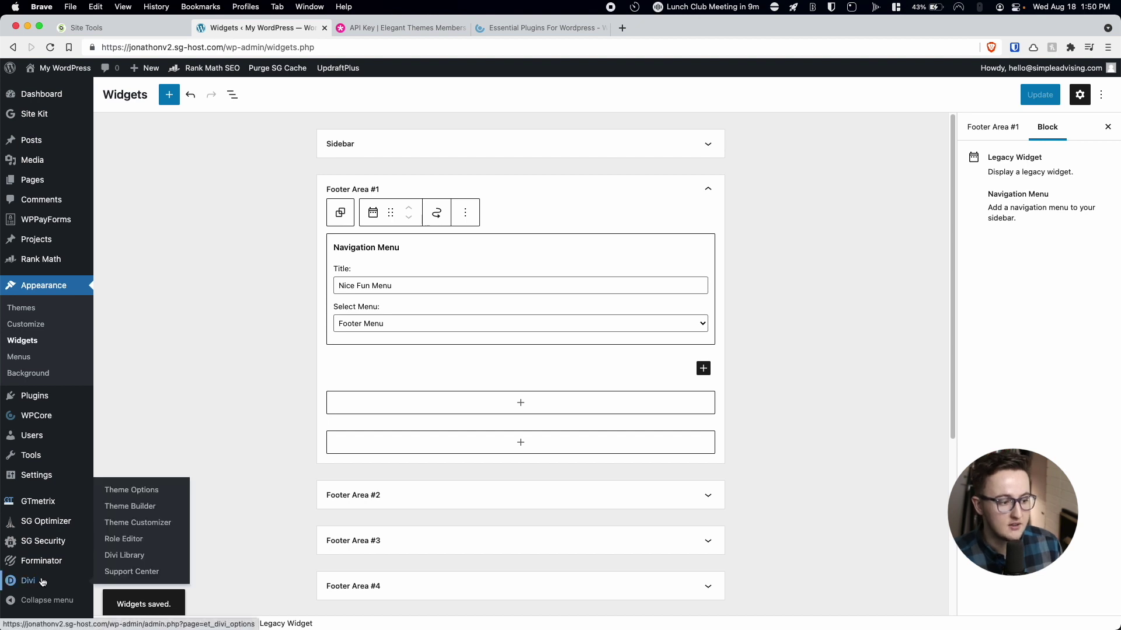
In the global footer, add a Sidebar module to the middle column displaying Footer Area #1.
{"action": "left_click", "coordinate": [117, 508]}
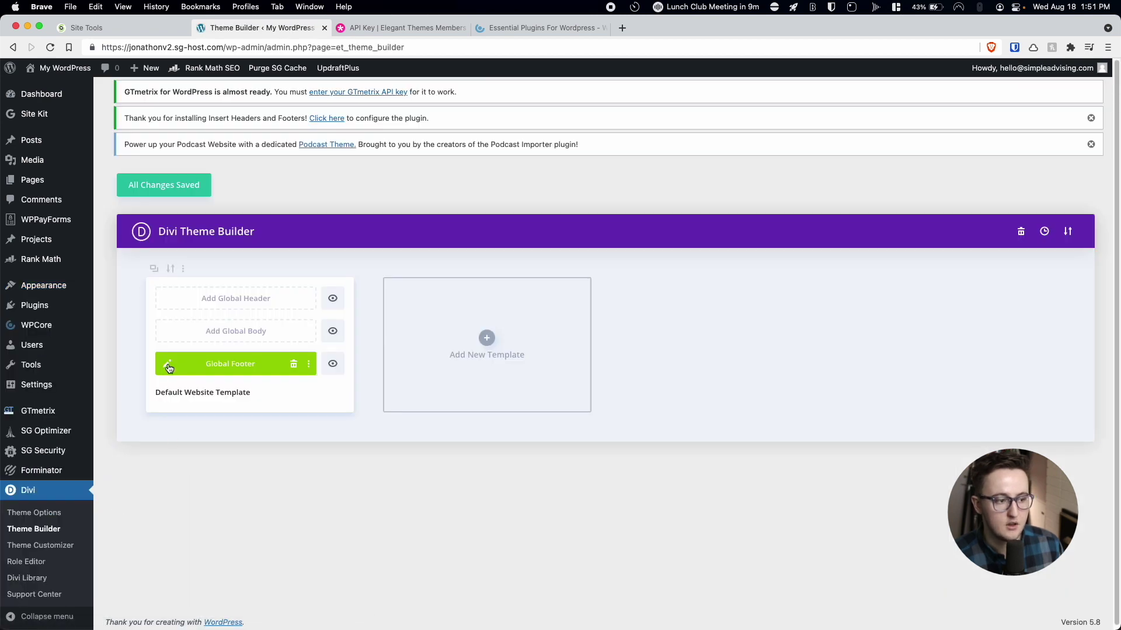
{"action": "left_click", "coordinate": [168, 366]}
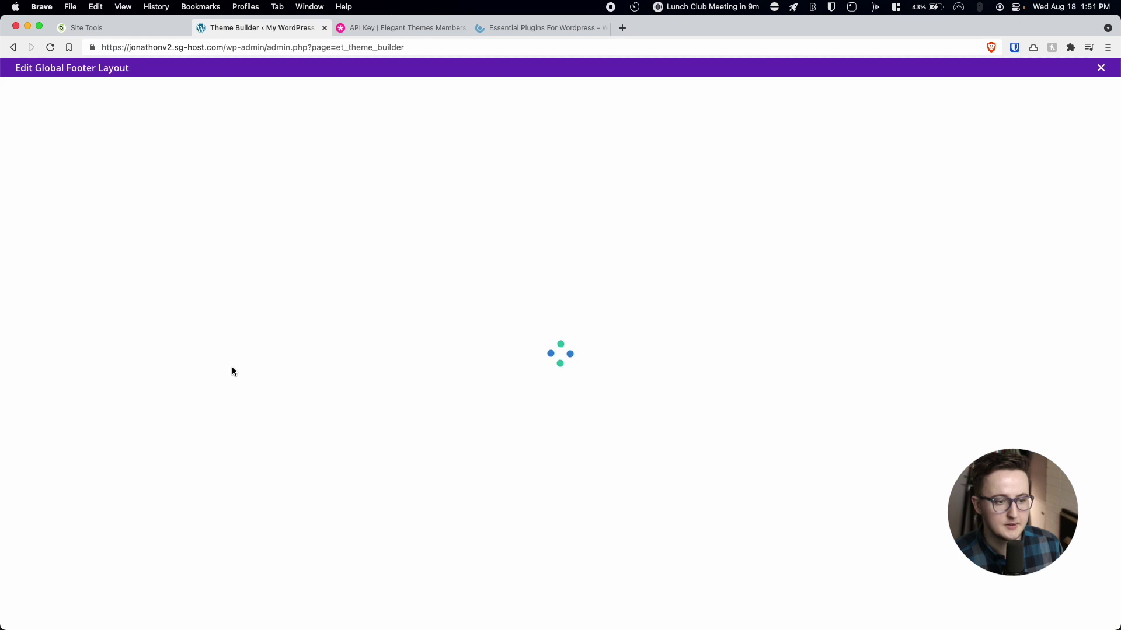
{"action": "left_click", "coordinate": [560, 140]}
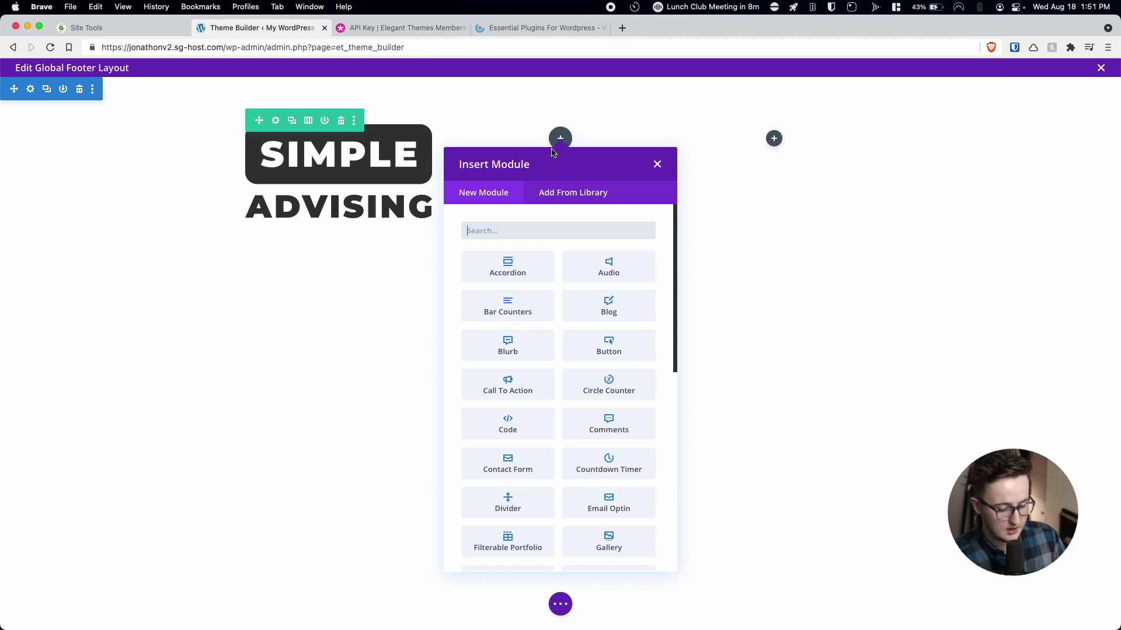
{"action": "type", "text": "sid"}
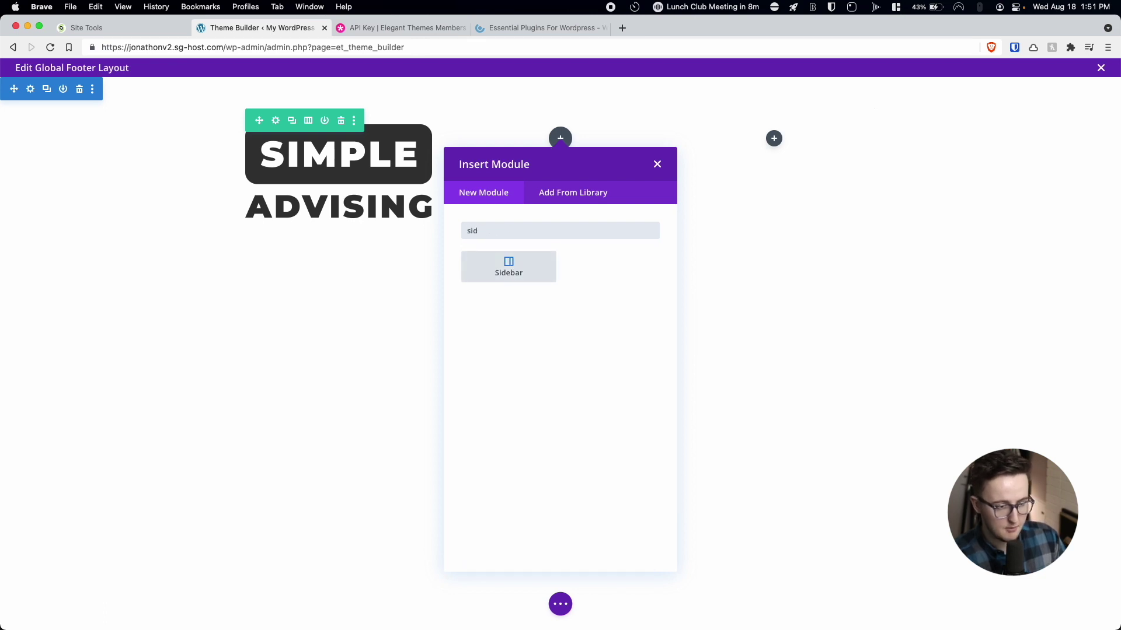
{"action": "left_click", "coordinate": [519, 273]}
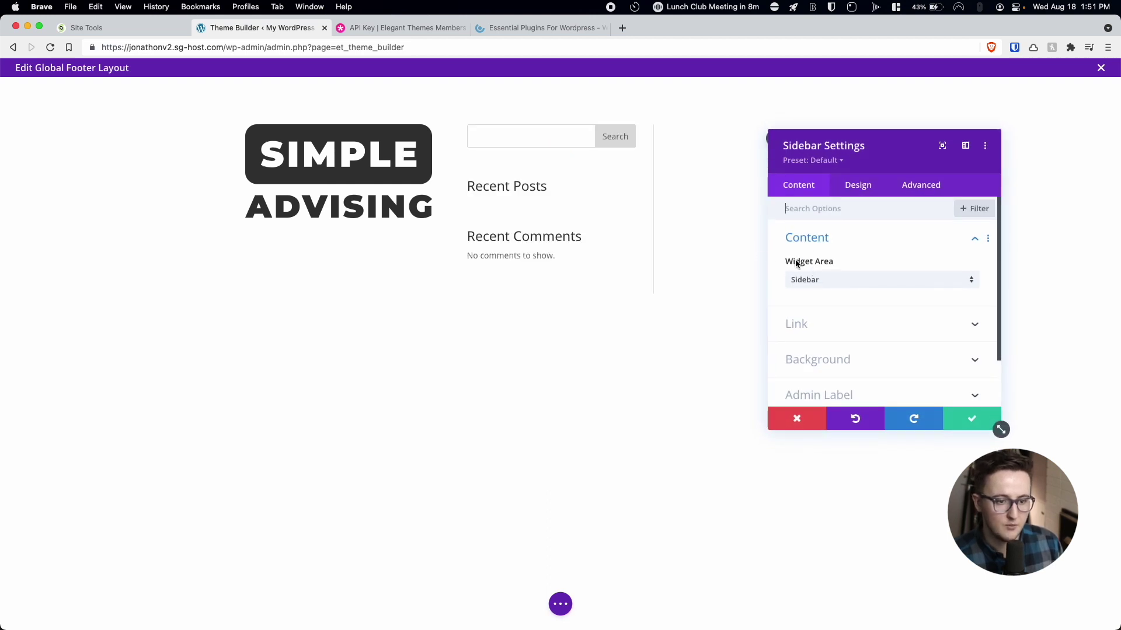
{"action": "left_click", "coordinate": [813, 281]}
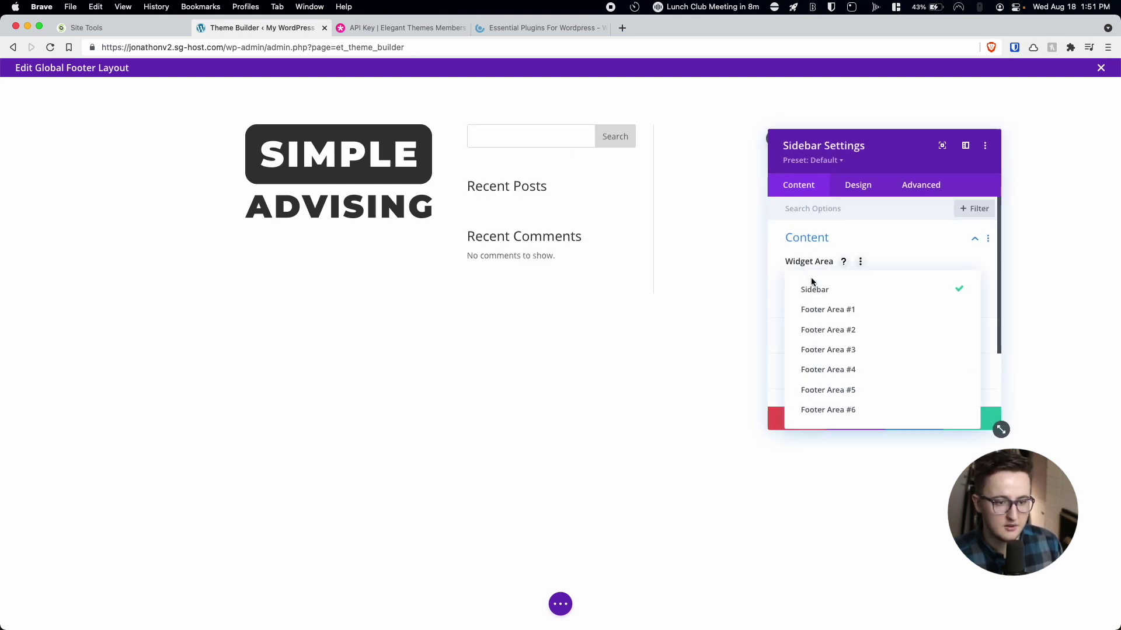
{"action": "left_click", "coordinate": [813, 298]}
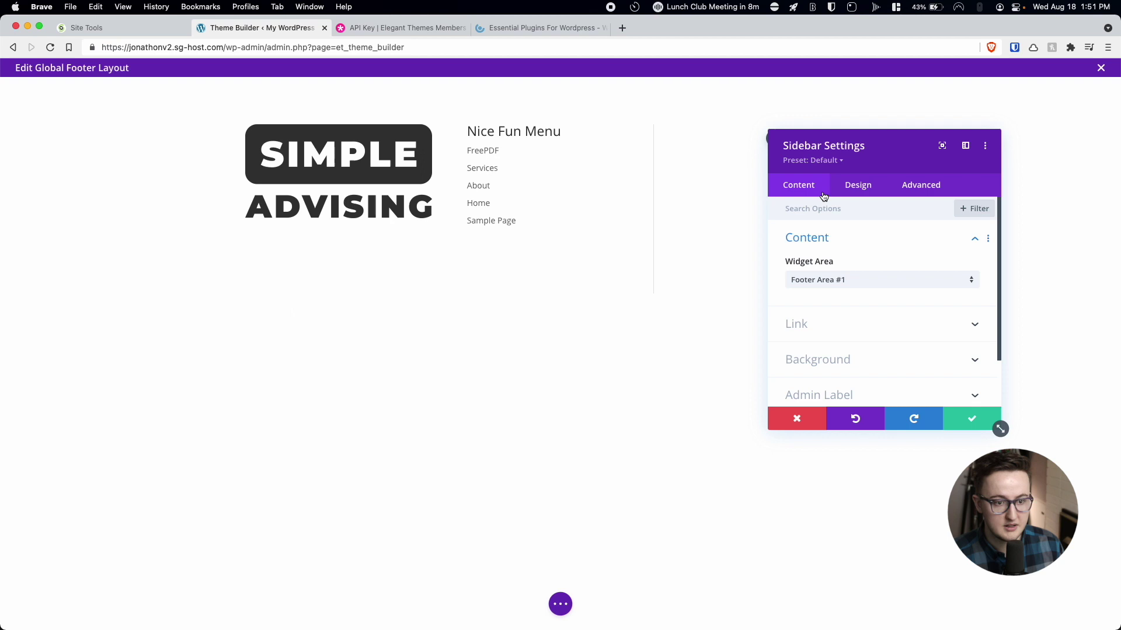
Turn off the sidebar's Show Border Separator under Design > Layout and save the module.
{"action": "left_click", "coordinate": [854, 189]}
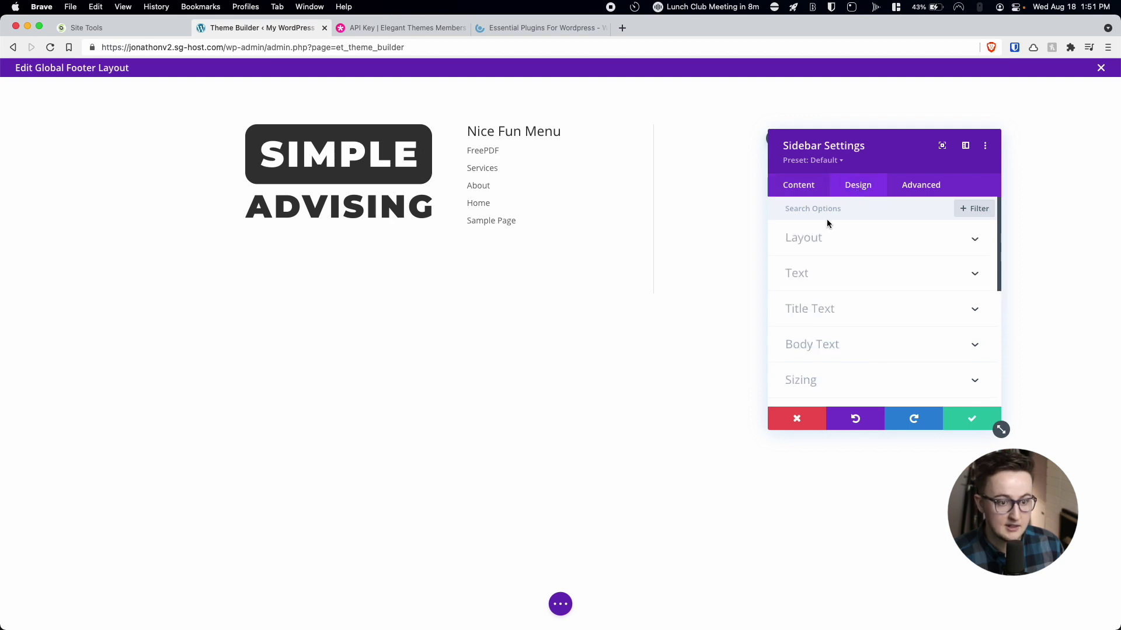
{"action": "left_click", "coordinate": [806, 241]}
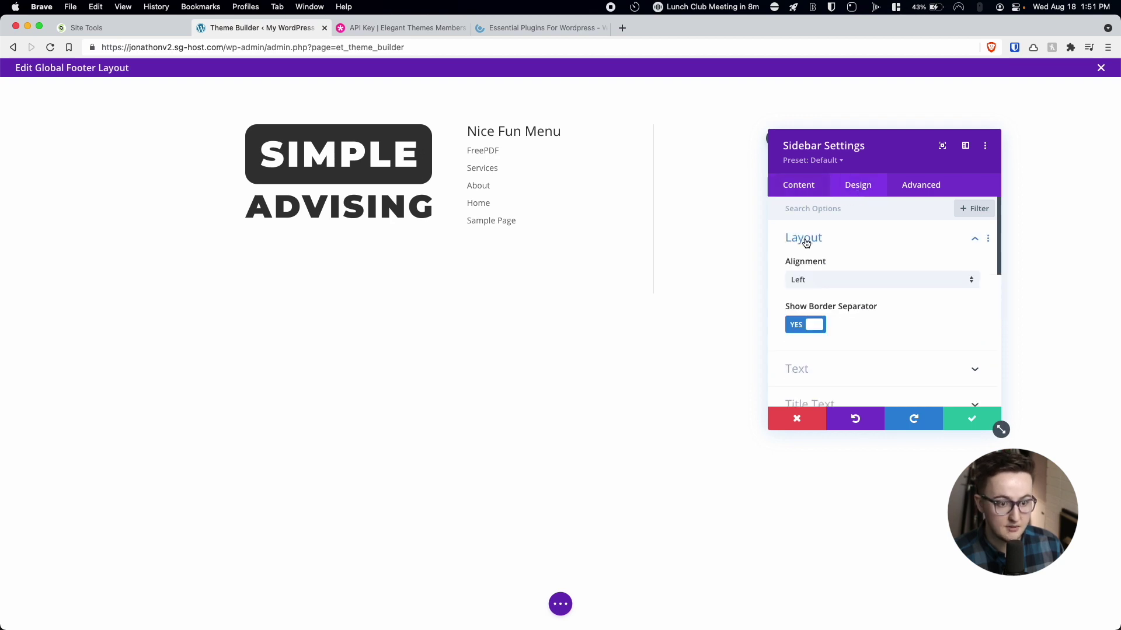
{"action": "left_click", "coordinate": [808, 331]}
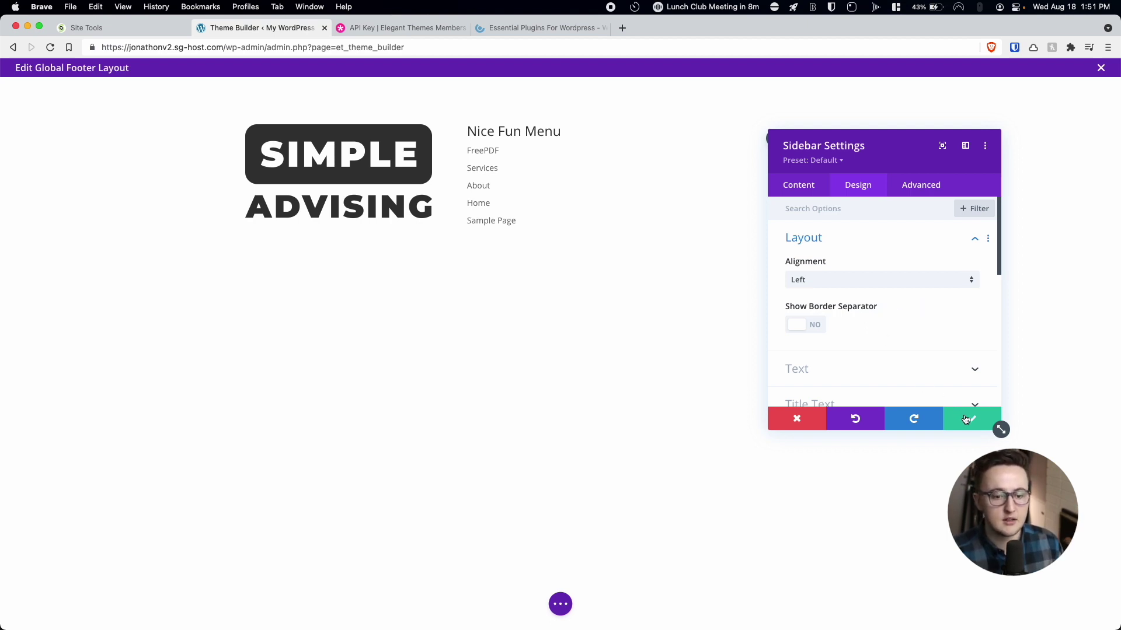
{"action": "left_click", "coordinate": [965, 419]}
{"action": "mouse_move", "coordinate": [640, 223]}
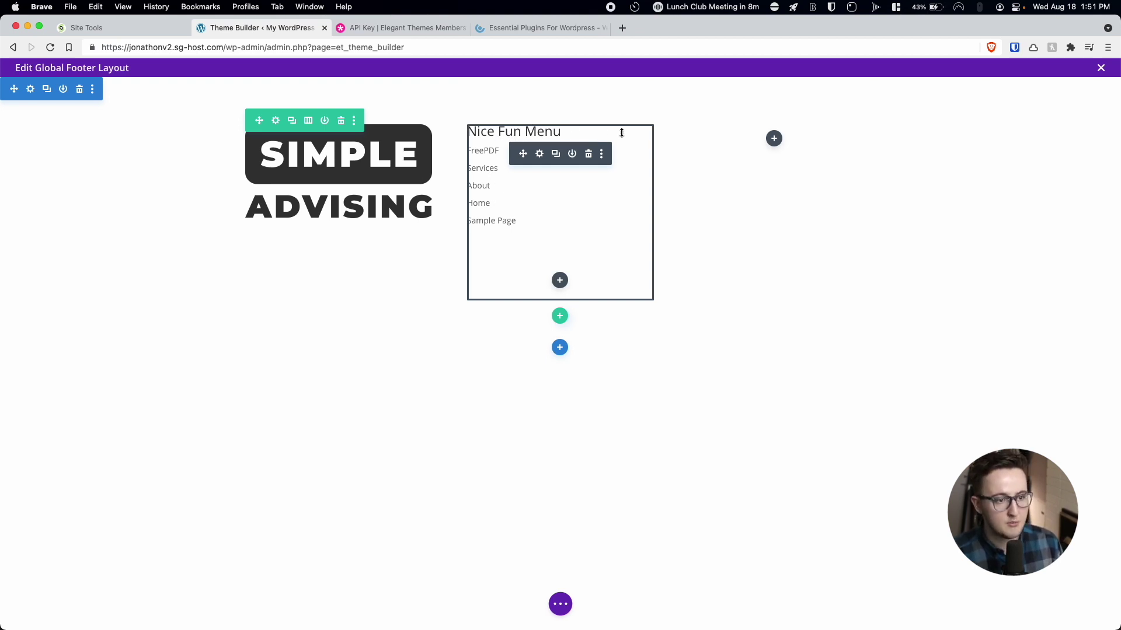
Insert a Social Media Follow module in the right column with Facebook, Twitter, LinkedIn and Instagram networks.
{"action": "left_click", "coordinate": [774, 140]}
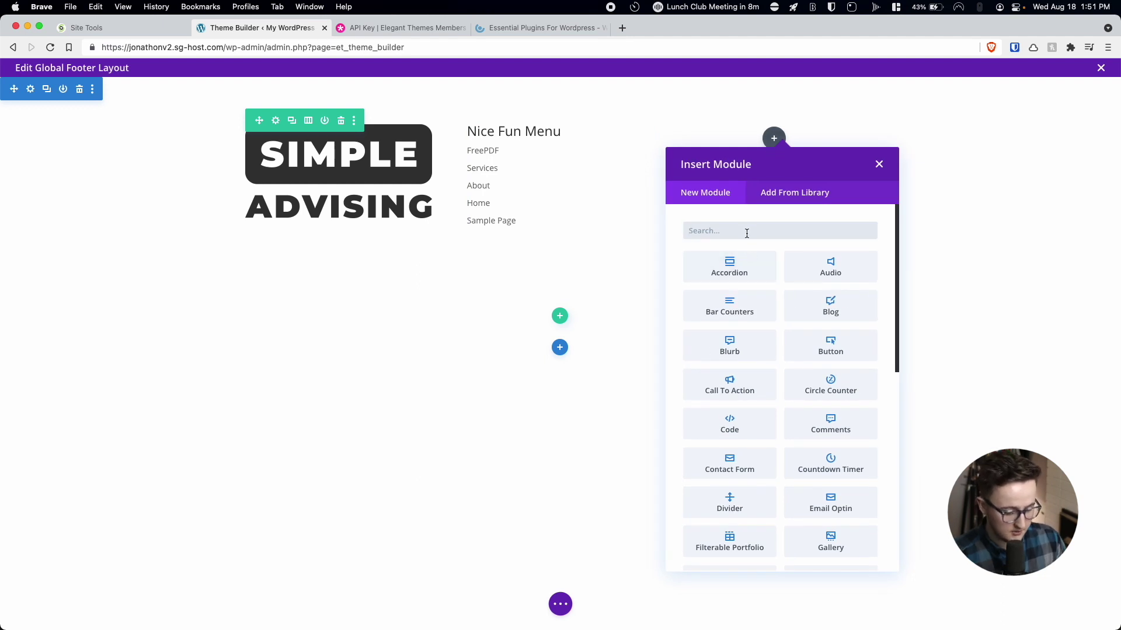
{"action": "type", "text": "soc"}
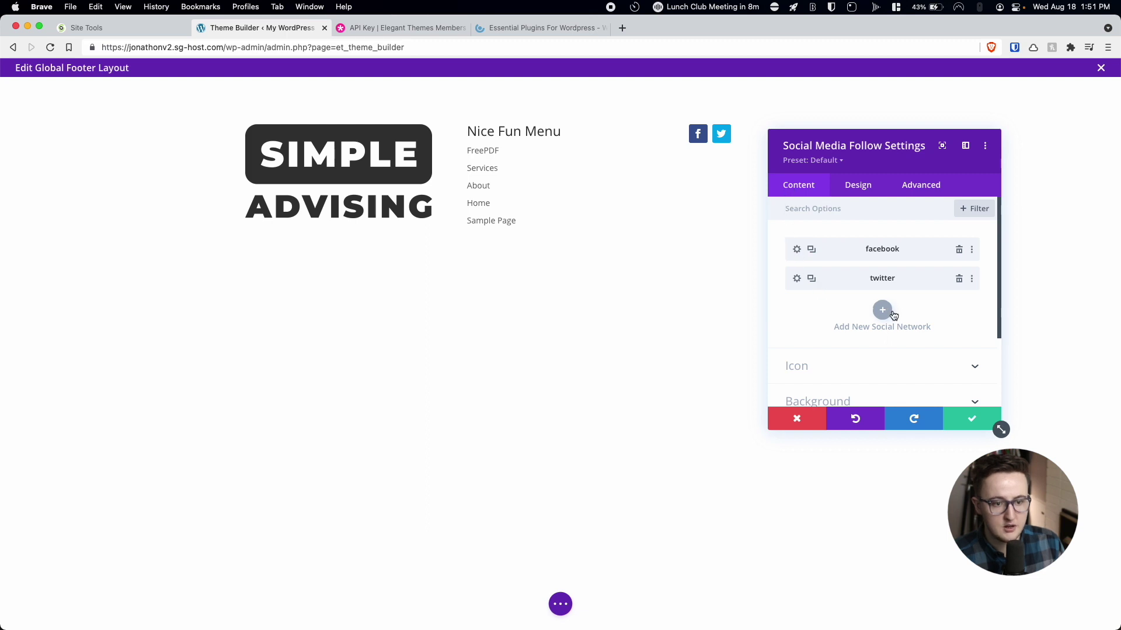
{"action": "left_click", "coordinate": [797, 249]}
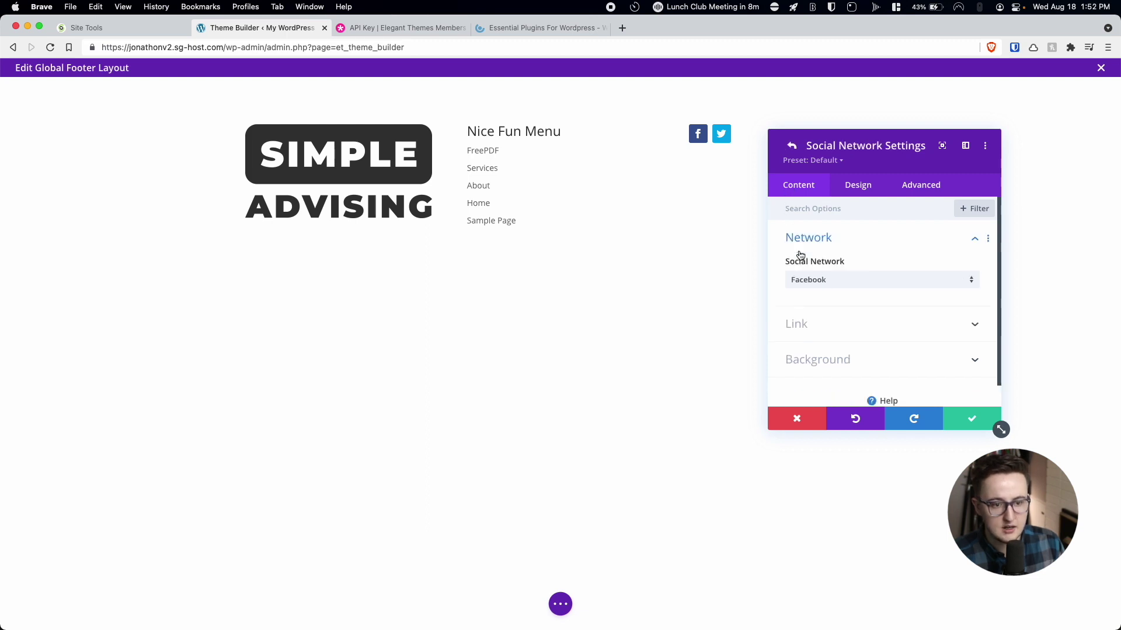
{"action": "left_click", "coordinate": [816, 326]}
{"action": "left_click", "coordinate": [815, 292]}
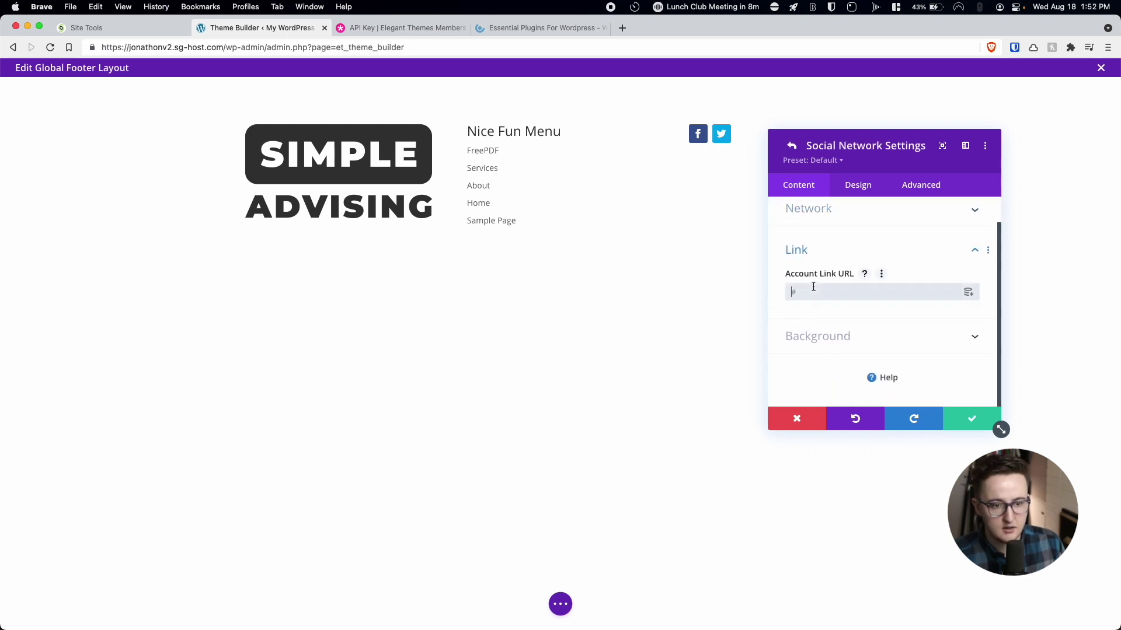
{"action": "left_click", "coordinate": [791, 147]}
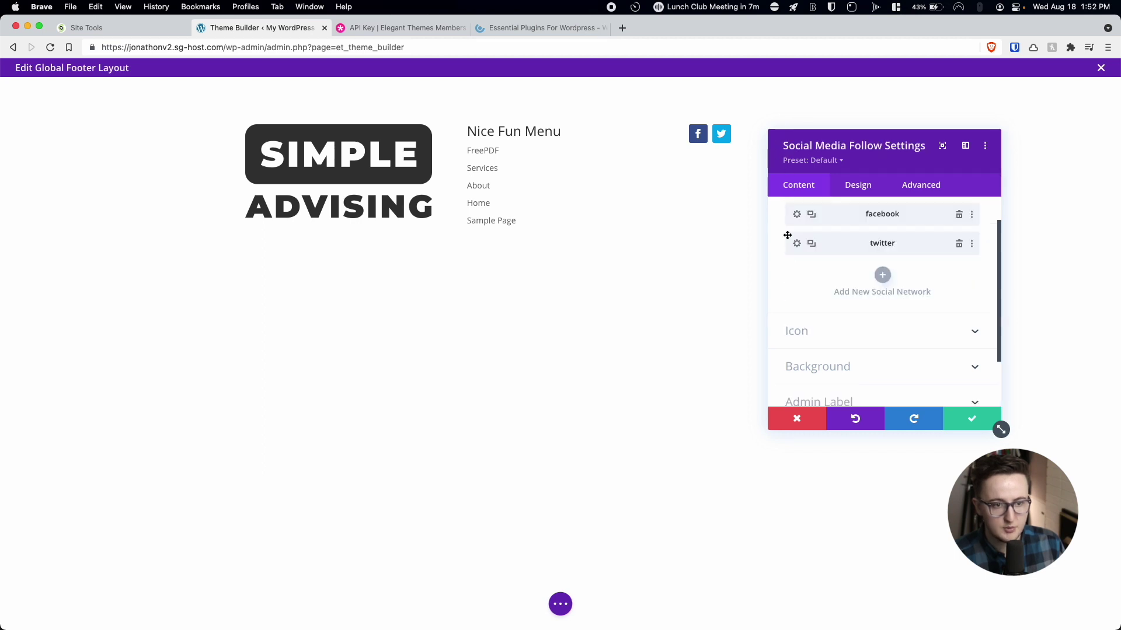
{"action": "left_click", "coordinate": [879, 276]}
{"action": "left_click", "coordinate": [876, 255]}
{"action": "left_click", "coordinate": [838, 421]}
{"action": "left_click", "coordinate": [791, 146]}
{"action": "left_click", "coordinate": [972, 419]}
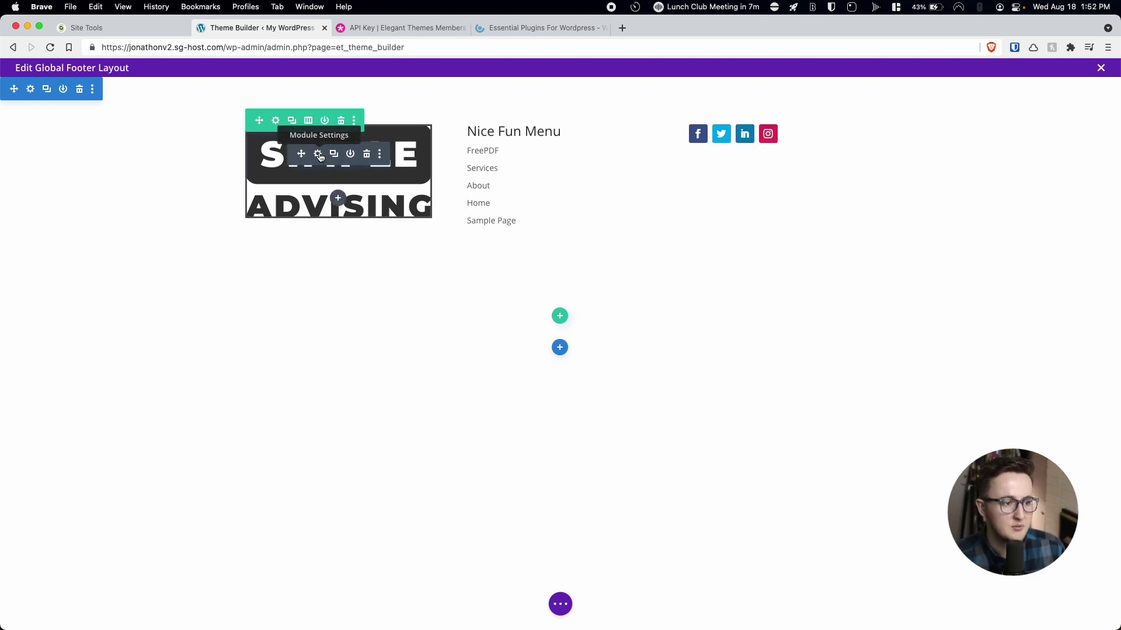
Set the footer logo image's sizing width to 50%.
{"action": "left_click", "coordinate": [319, 156]}
{"action": "left_click", "coordinate": [848, 302]}
{"action": "left_click", "coordinate": [852, 282]}
{"action": "left_click", "coordinate": [882, 306]}
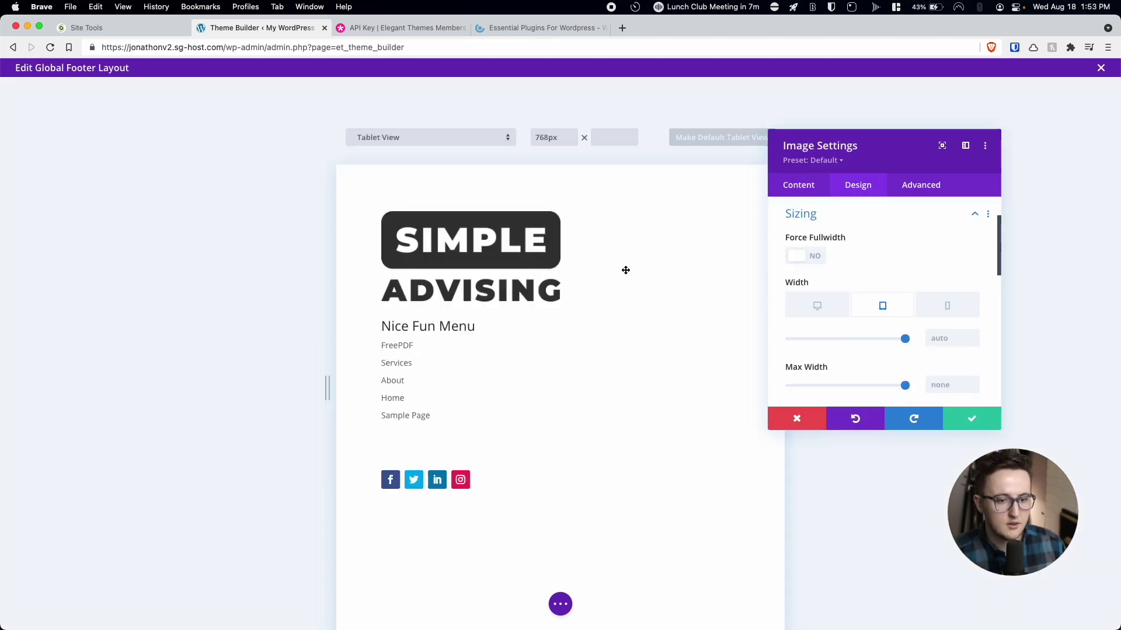
{"action": "left_click", "coordinate": [947, 306]}
{"action": "left_click", "coordinate": [972, 419]}
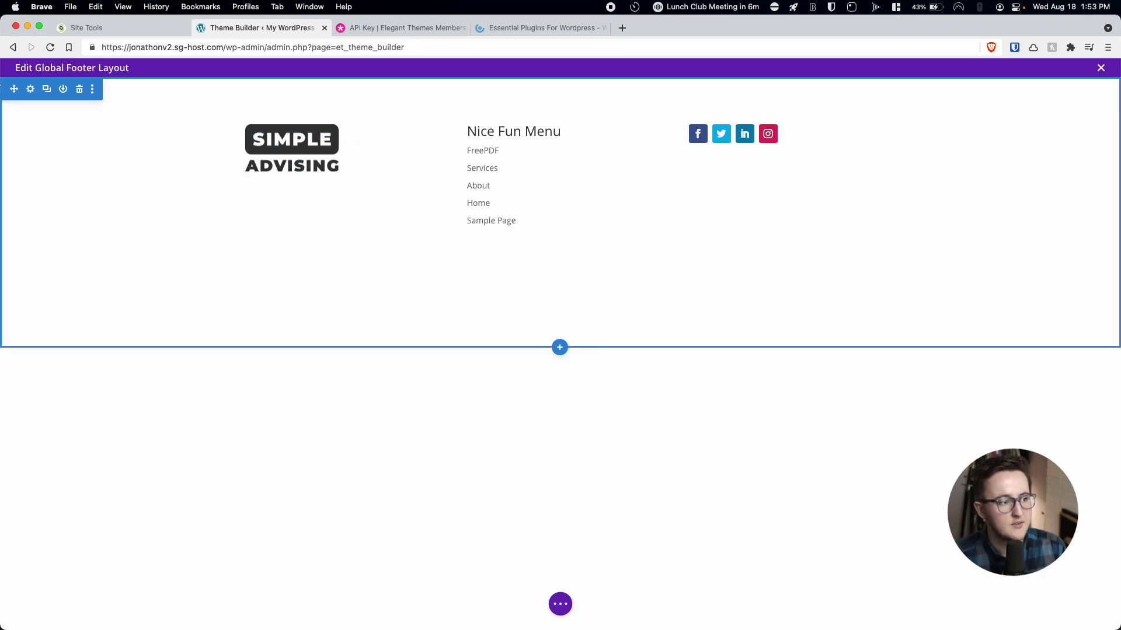
Give the footer section a light grey #c6c6c6 background colour.
{"action": "left_click", "coordinate": [31, 92]}
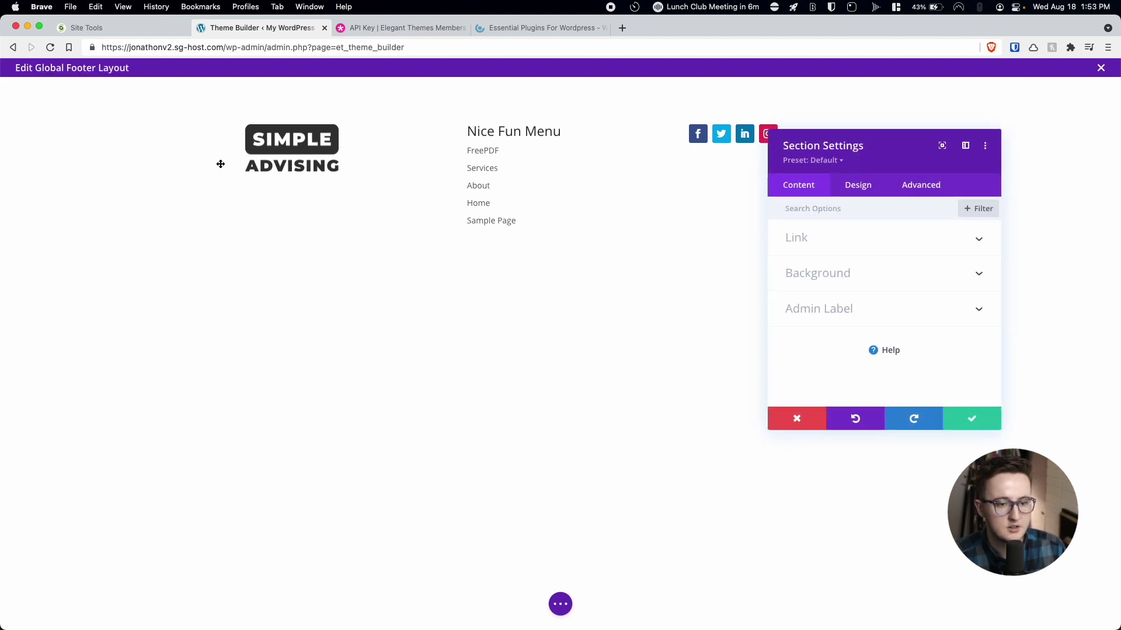
{"action": "left_click", "coordinate": [799, 276]}
{"action": "scroll", "coordinate": [838, 297], "scroll_direction": "down", "scroll_amount": 3}
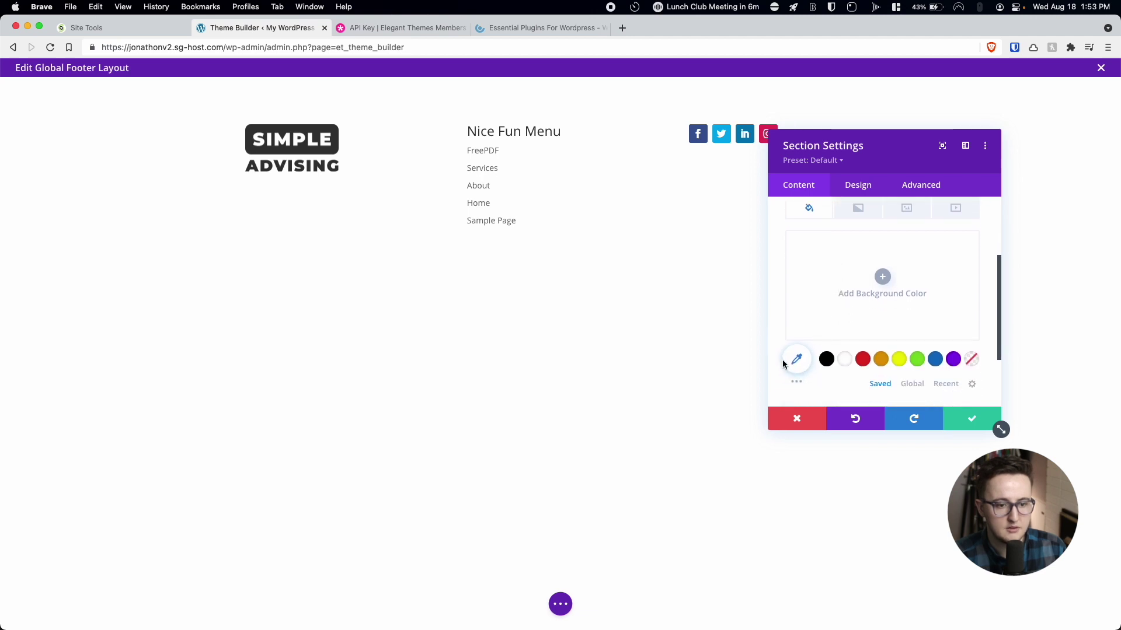
{"action": "left_click", "coordinate": [801, 360]}
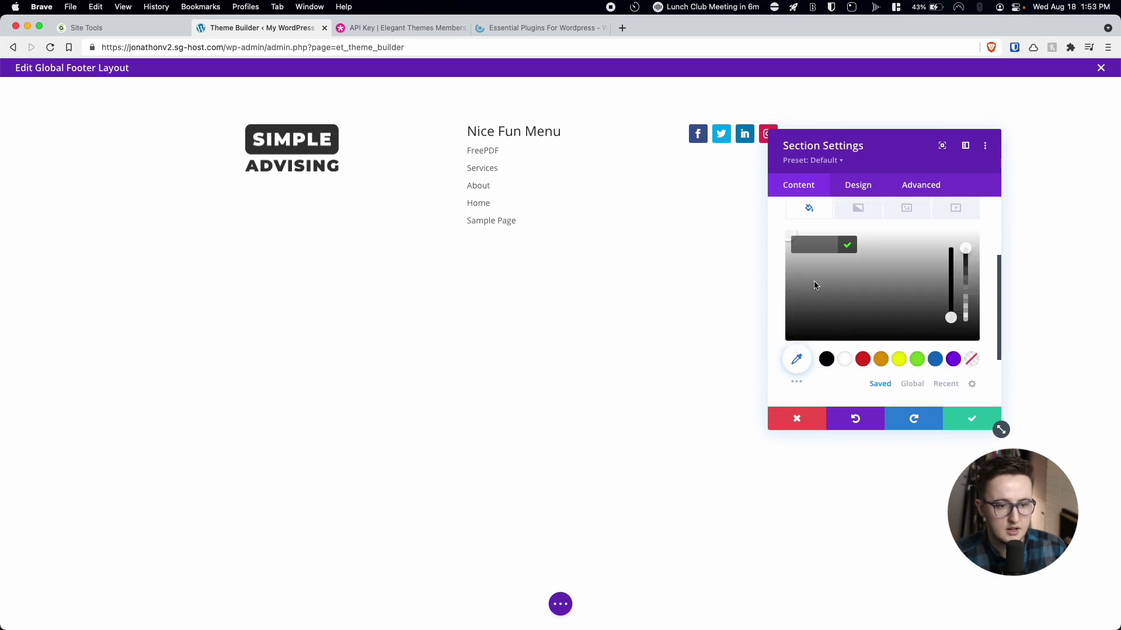
{"action": "left_click", "coordinate": [787, 238]}
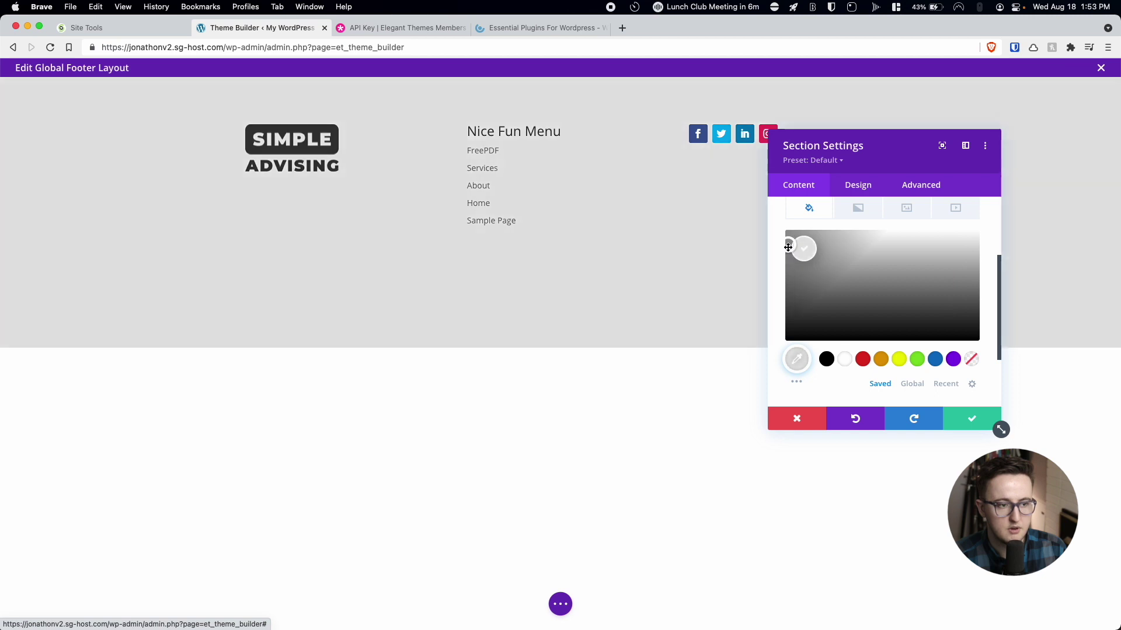
{"action": "left_click_drag", "start_coordinate": [788, 252], "coordinate": [788, 259]}
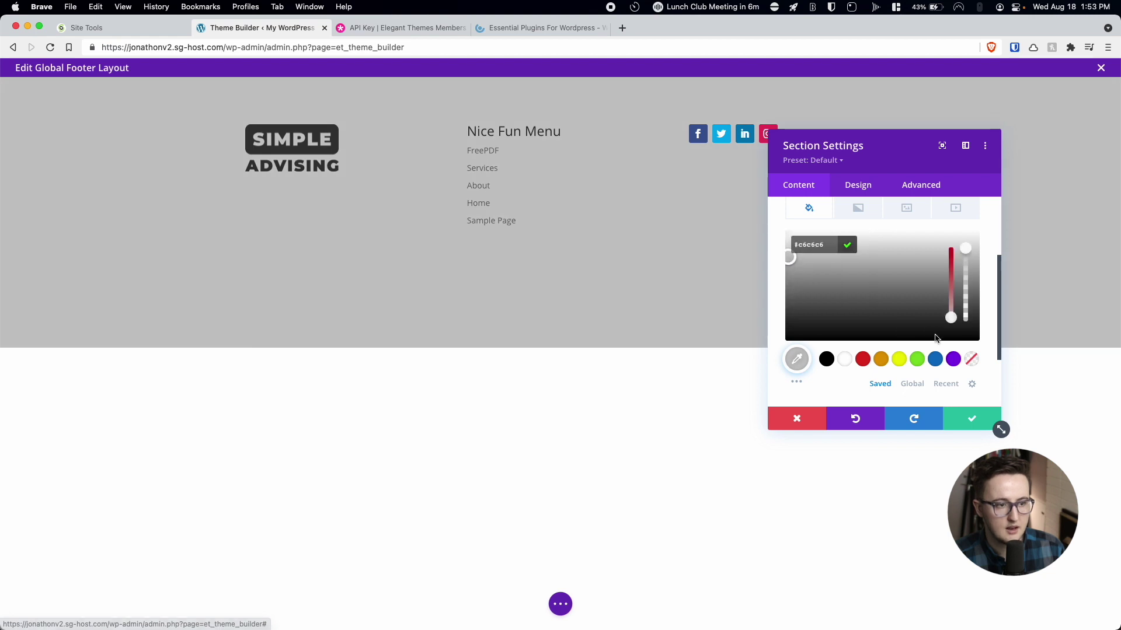
{"action": "left_click", "coordinate": [984, 423]}
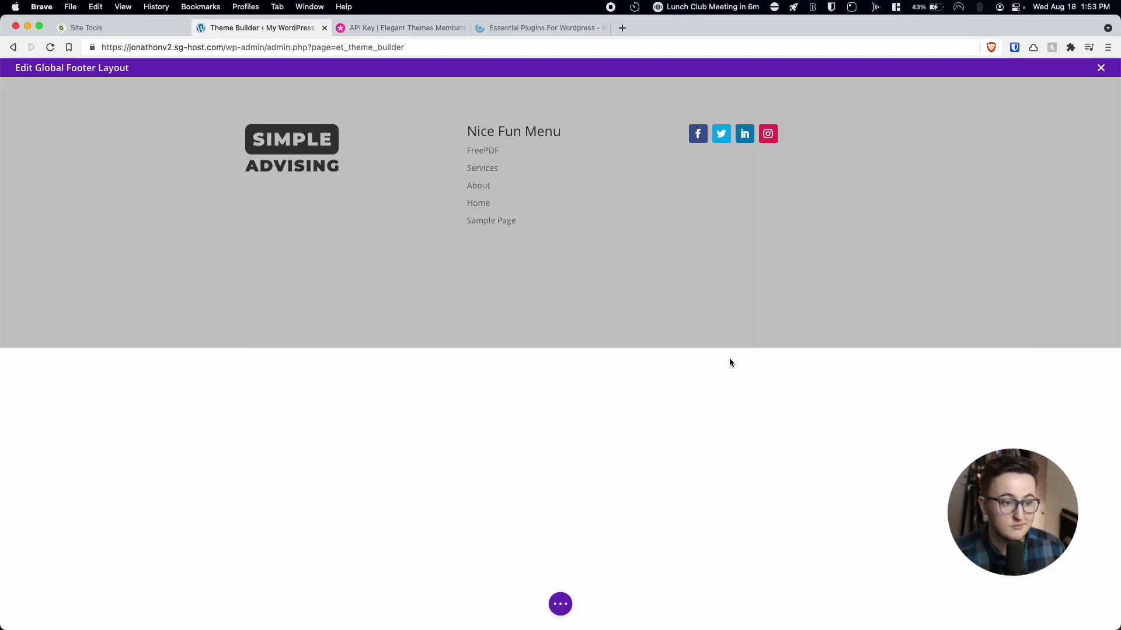
{"action": "mouse_move", "coordinate": [556, 279]}
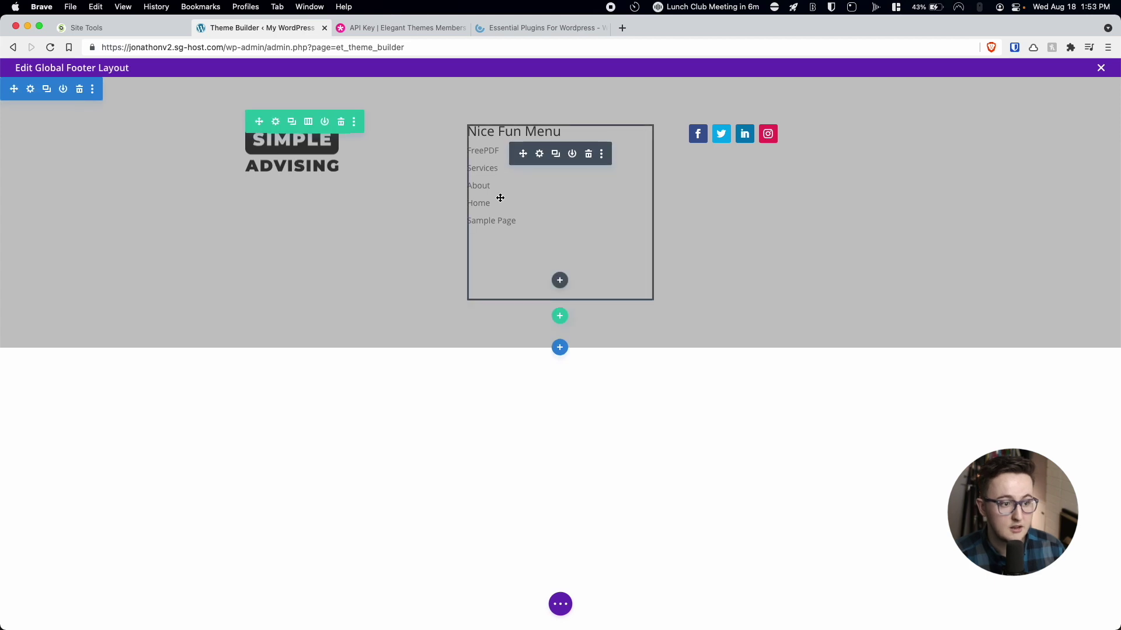
Add a single-column row to the footer section holding a Text module.
{"action": "left_click", "coordinate": [560, 316]}
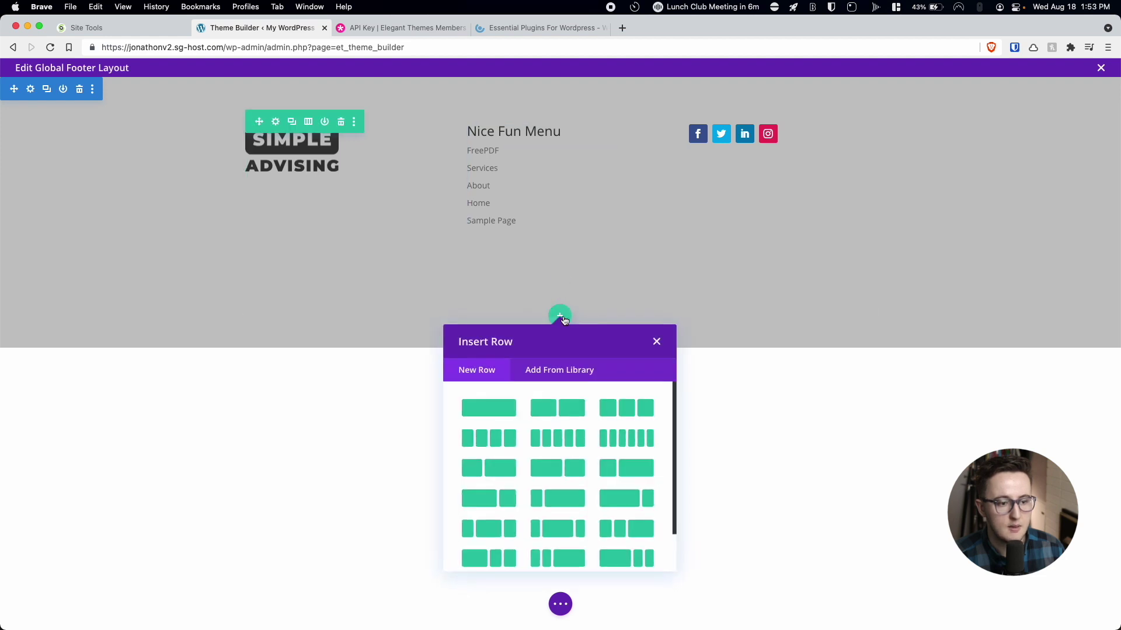
{"action": "left_click", "coordinate": [499, 410]}
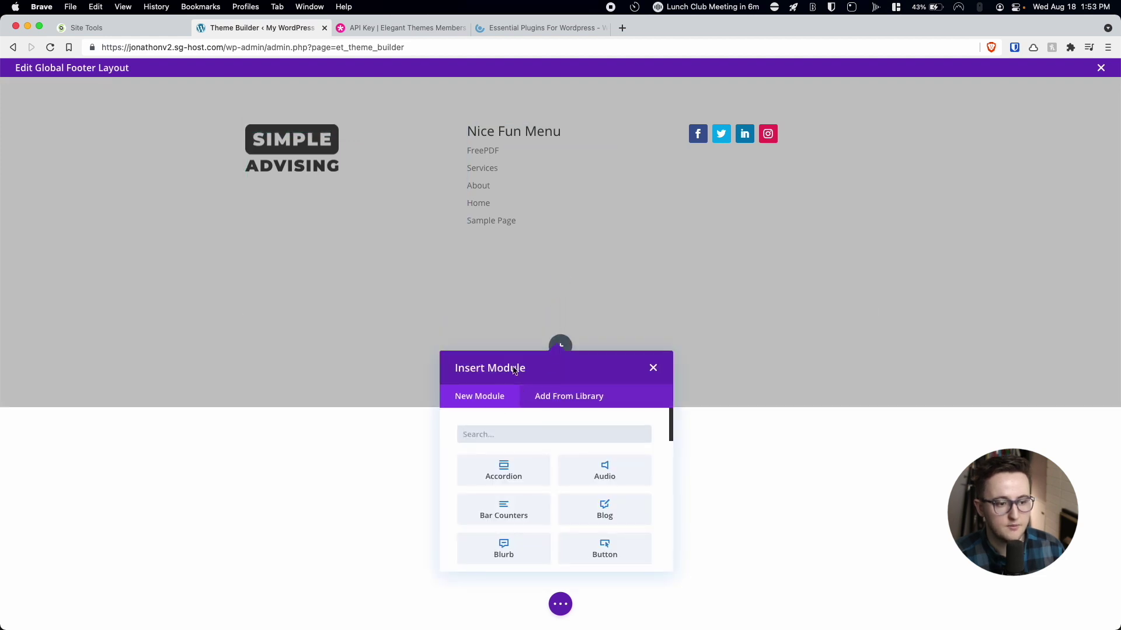
{"action": "type", "text": "text"}
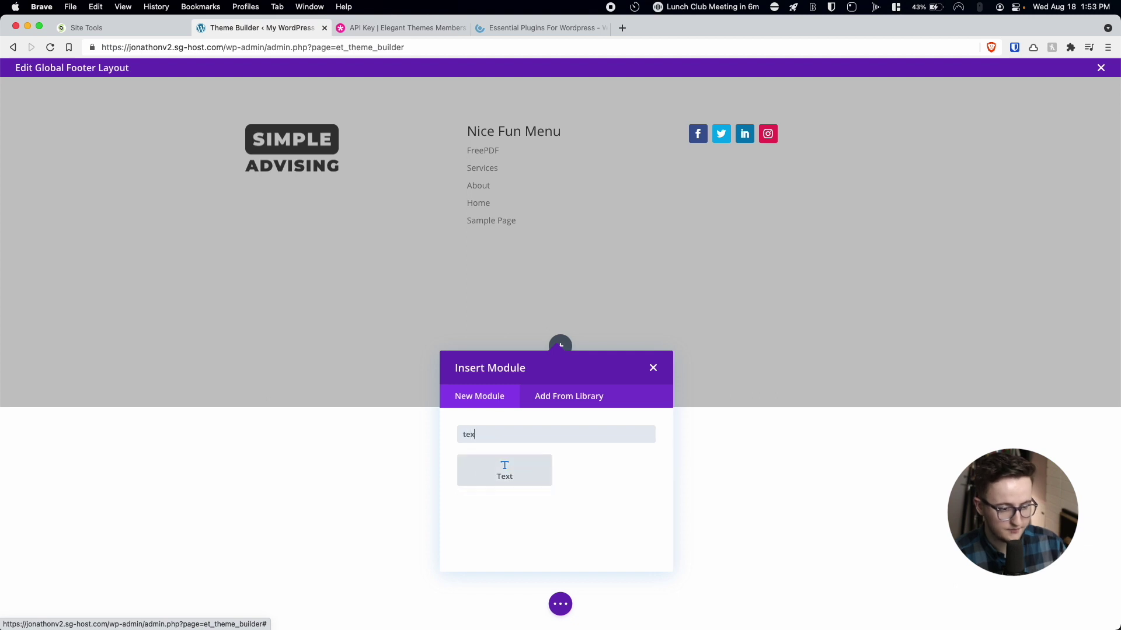
{"action": "left_click", "coordinate": [504, 469]}
Replace the placeholder with 'Copyright © Simple Advising. All Right Reserved. Login' and select 'Login'.
{"action": "scroll", "coordinate": [896, 353], "scroll_direction": "down", "scroll_amount": 3}
{"action": "triple_click", "coordinate": [886, 346]}
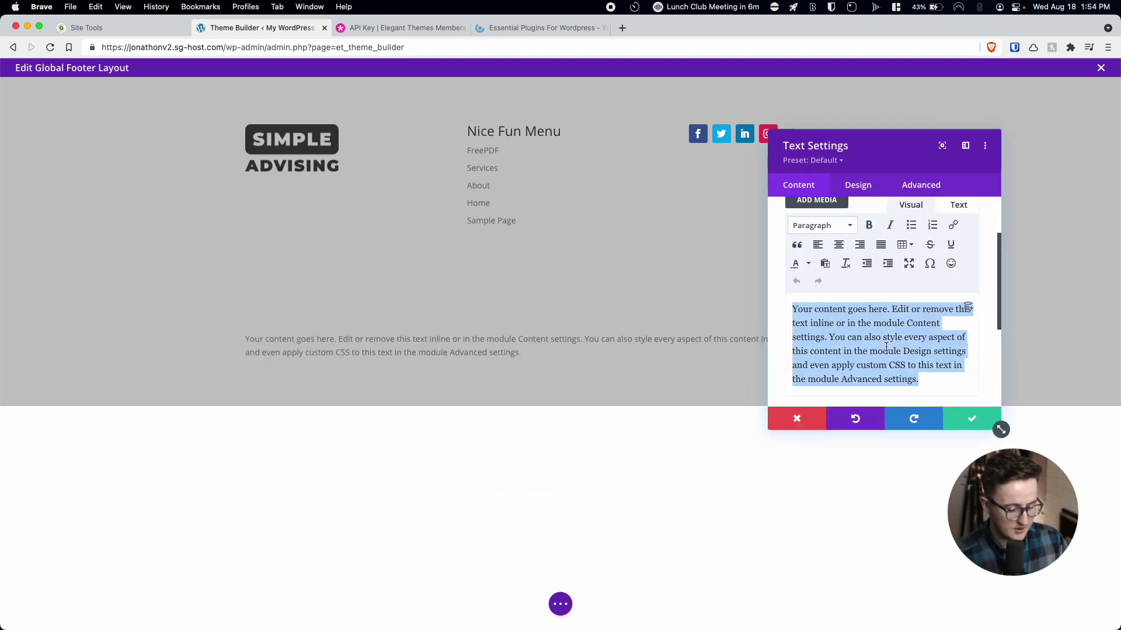
{"action": "type", "text": "Copy"}
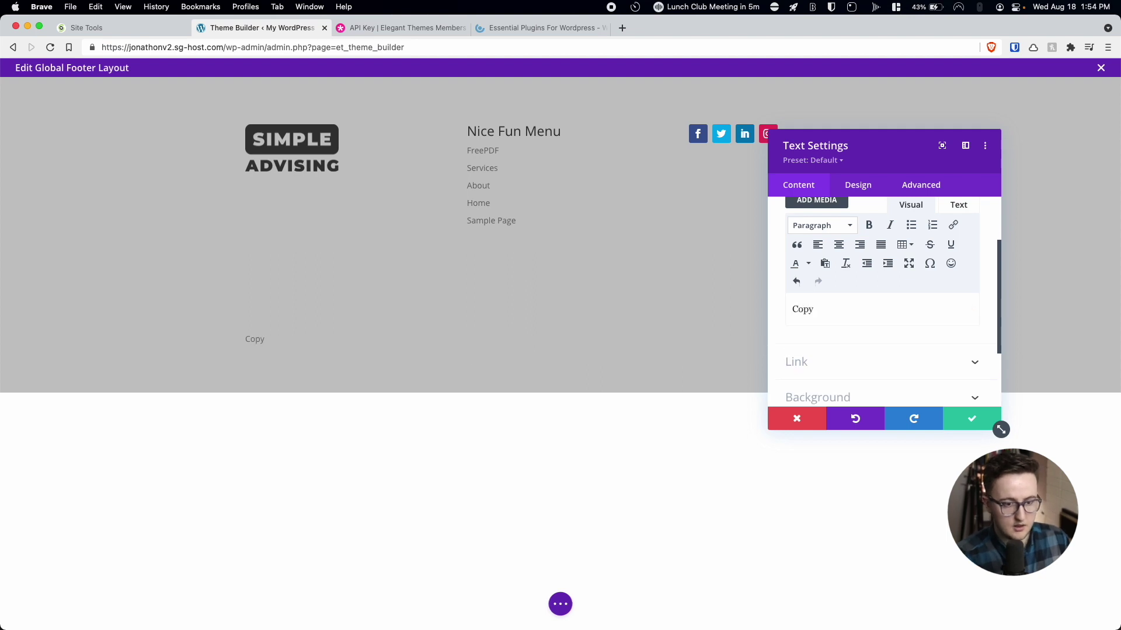
{"action": "type", "text": "right"}
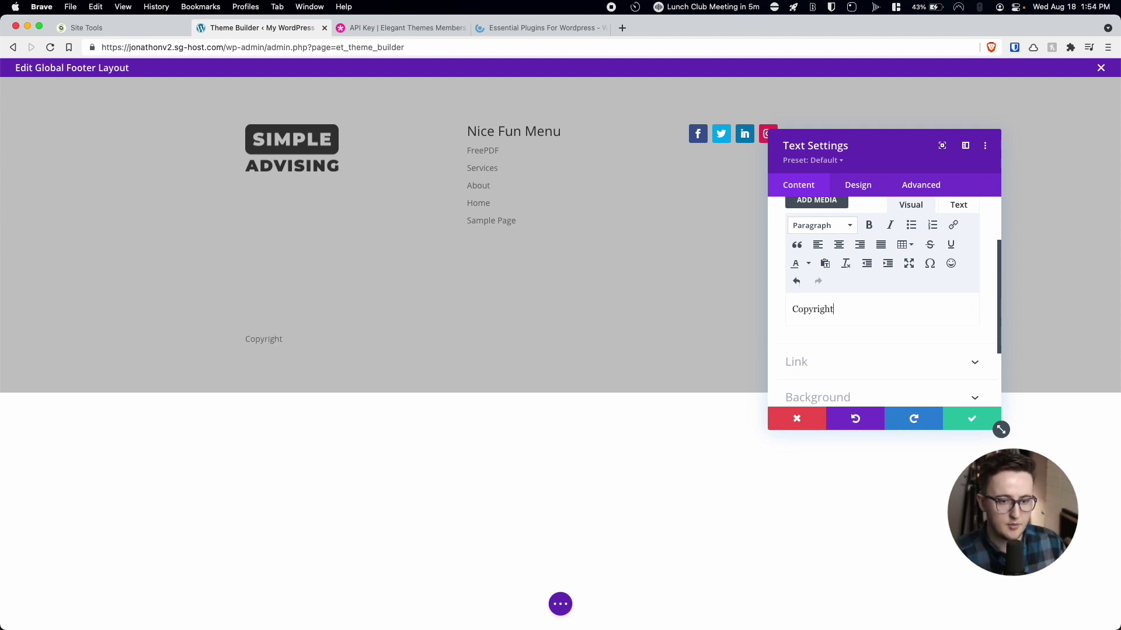
{"action": "left_click", "coordinate": [931, 264]}
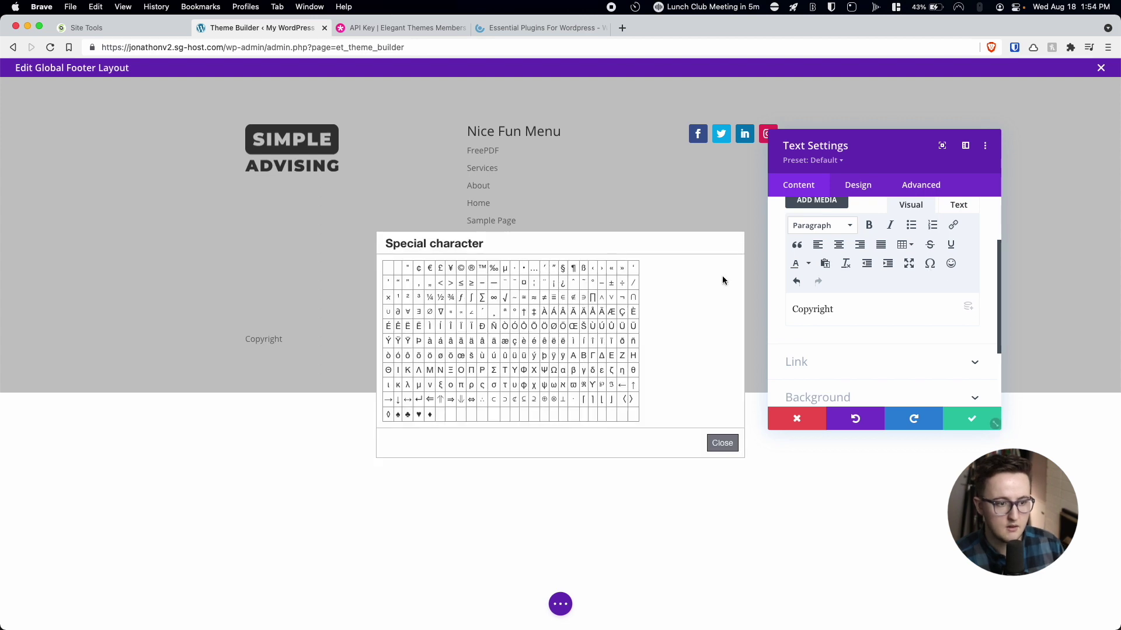
{"action": "left_click", "coordinate": [459, 271]}
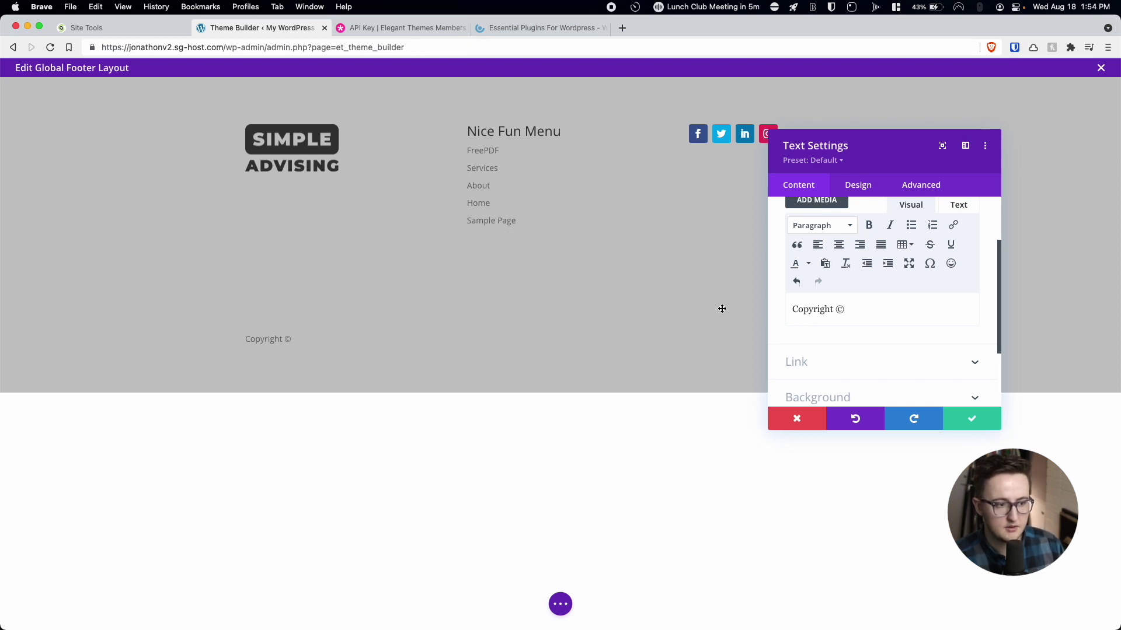
{"action": "type", "text": "Simple Advising"}
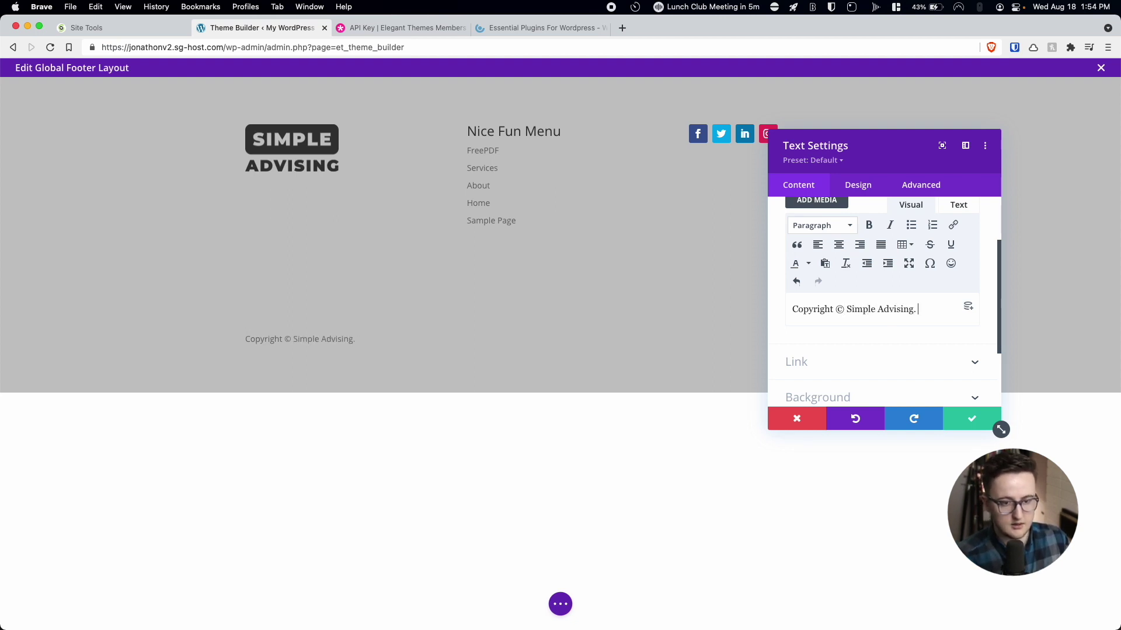
{"action": "type", "text": ". All Right Reserved"}
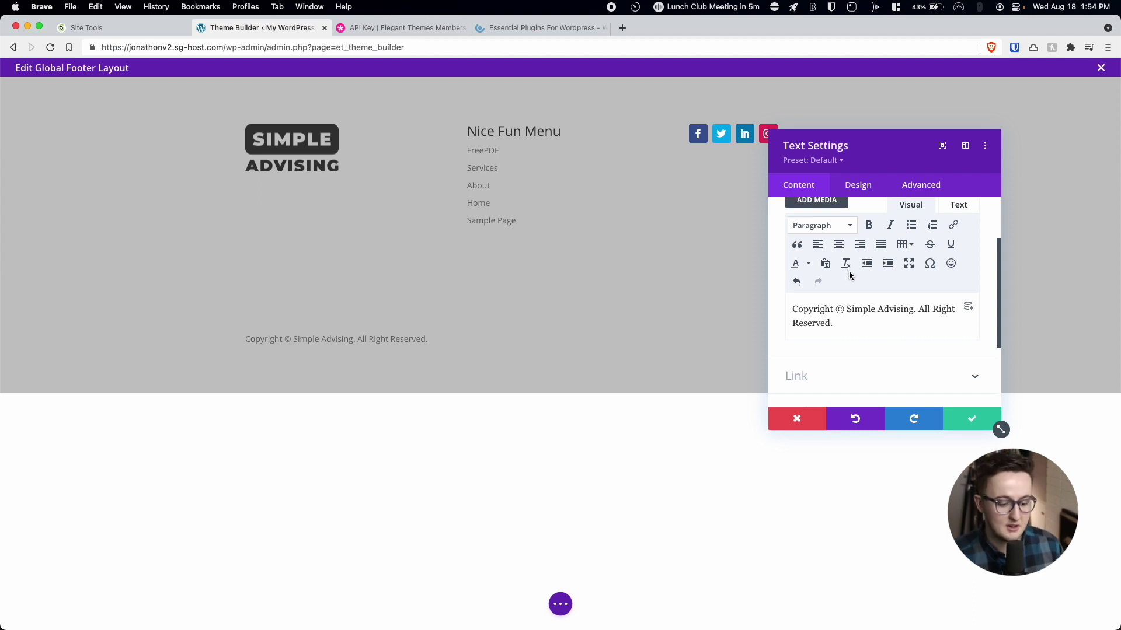
{"action": "type", "text": ". Login"}
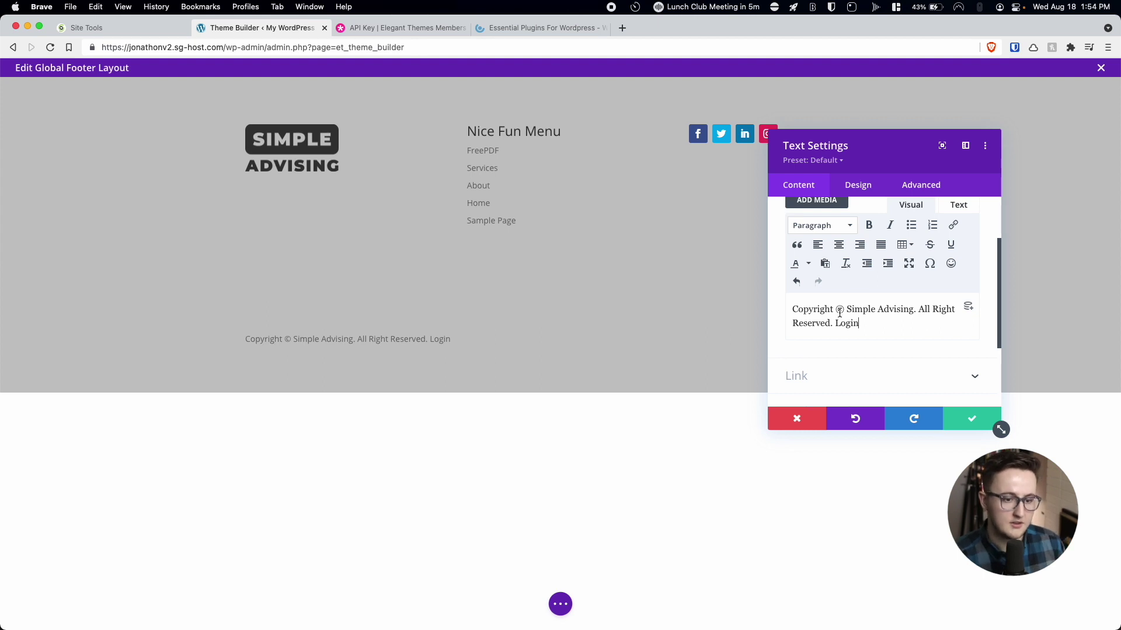
{"action": "left_click_drag", "start_coordinate": [863, 323], "coordinate": [839, 325]}
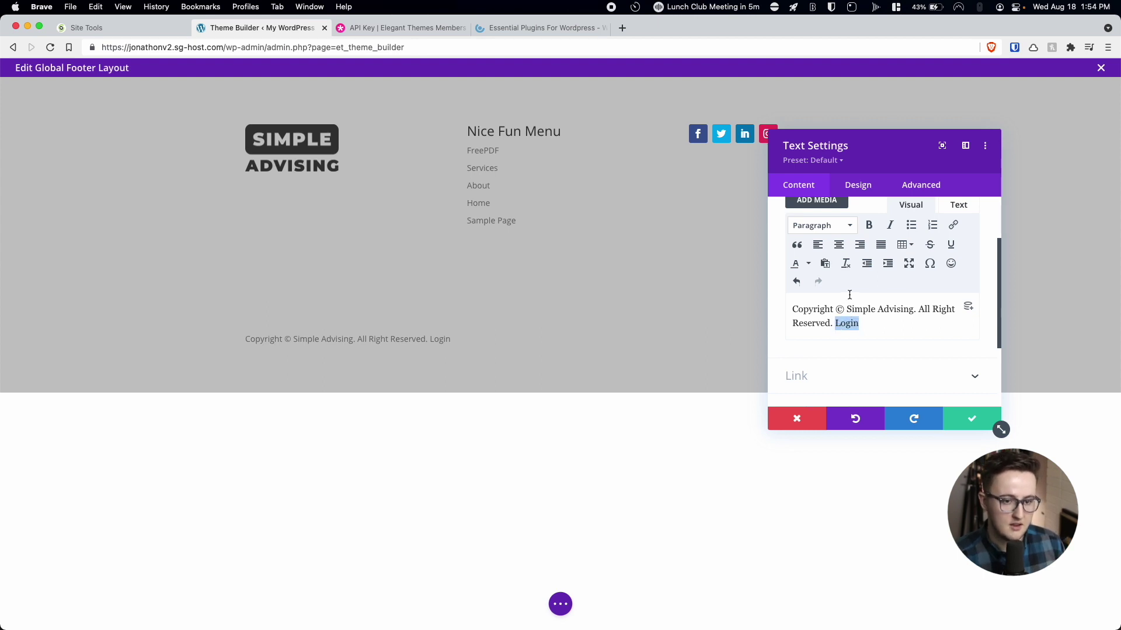
Link the word 'Login' to /admin and close the Text Settings panel.
{"action": "left_click", "coordinate": [953, 224]}
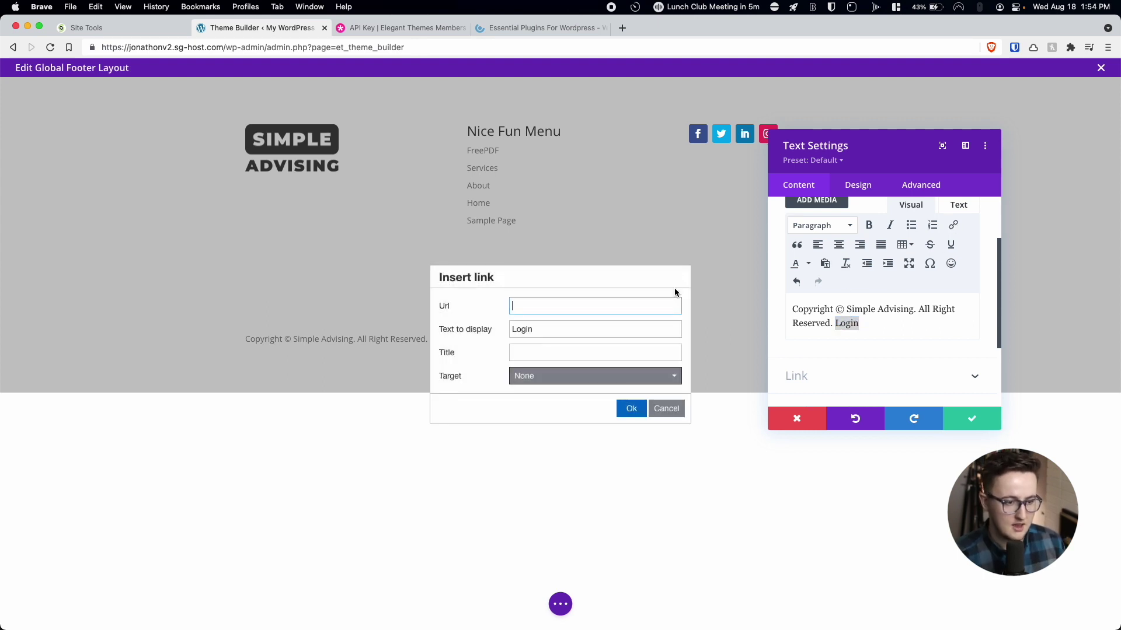
{"action": "type", "text": "/admin"}
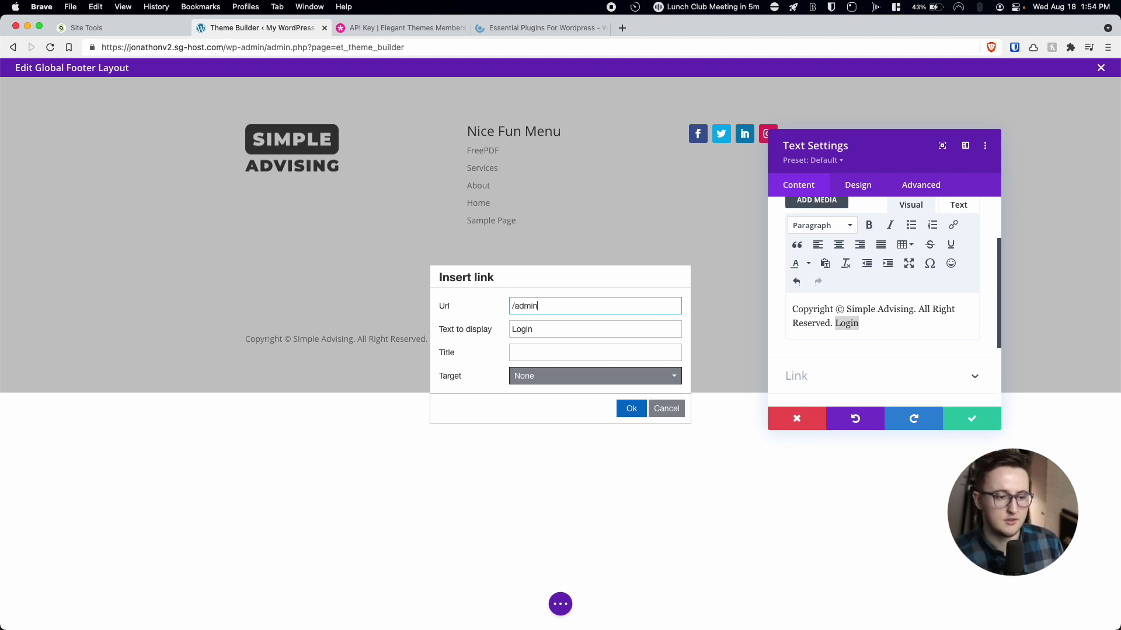
{"action": "left_click", "coordinate": [632, 408]}
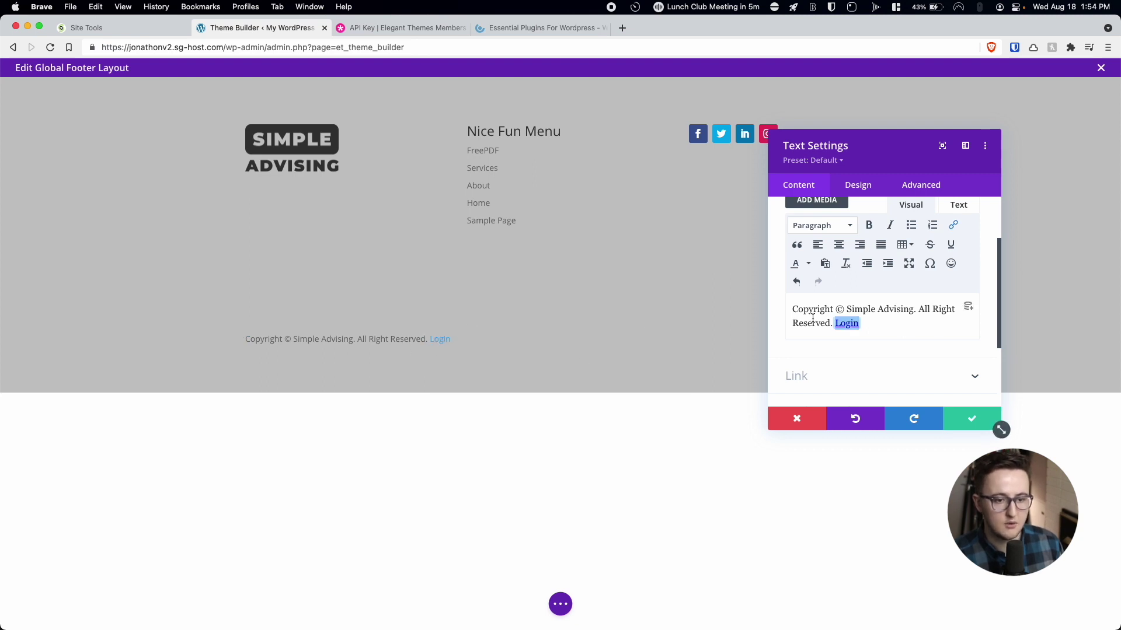
{"action": "left_click", "coordinate": [953, 226]}
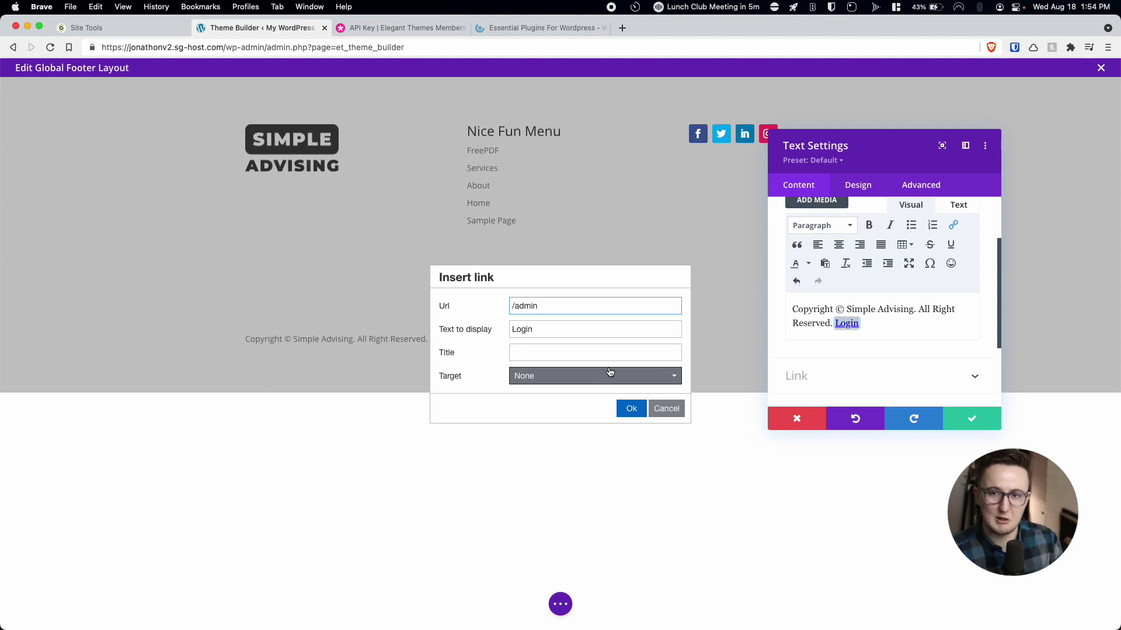
{"action": "key", "text": "Return"}
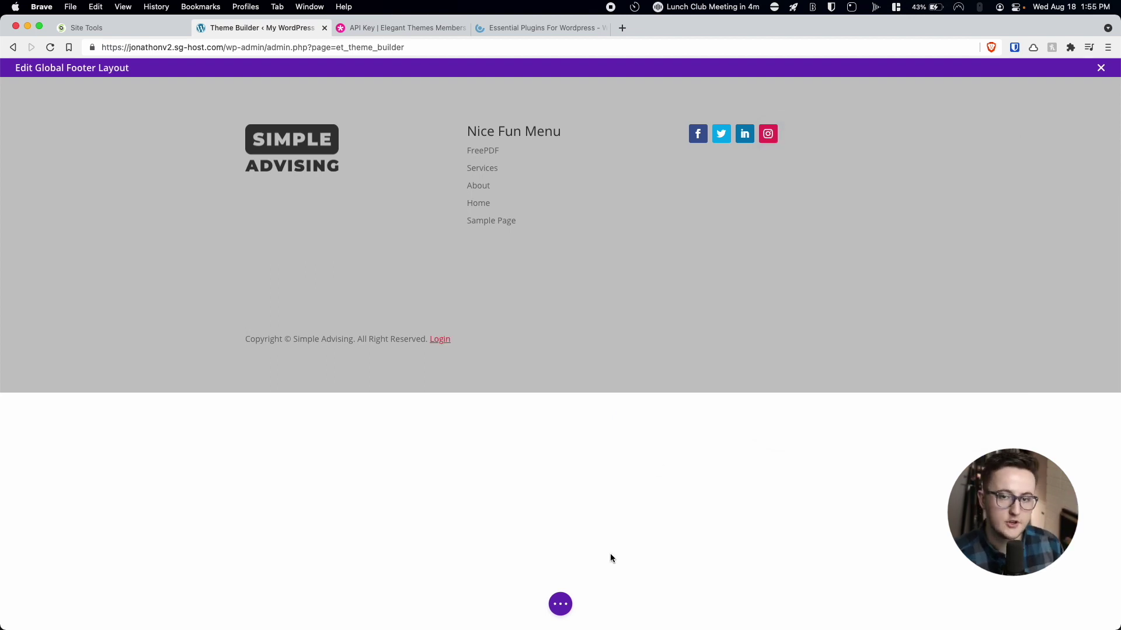
{"action": "left_click", "coordinate": [564, 606]}
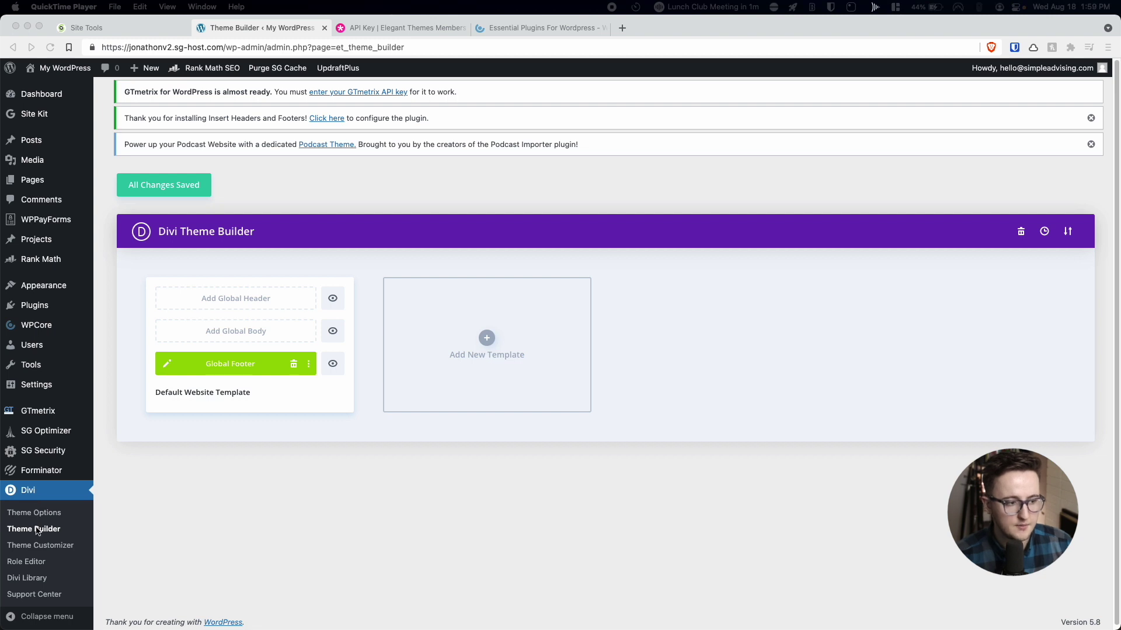
Build a Global Header for the Default Website Template, adjusting the menu's design options.
{"action": "left_click", "coordinate": [213, 300]}
{"action": "left_click", "coordinate": [263, 309]}
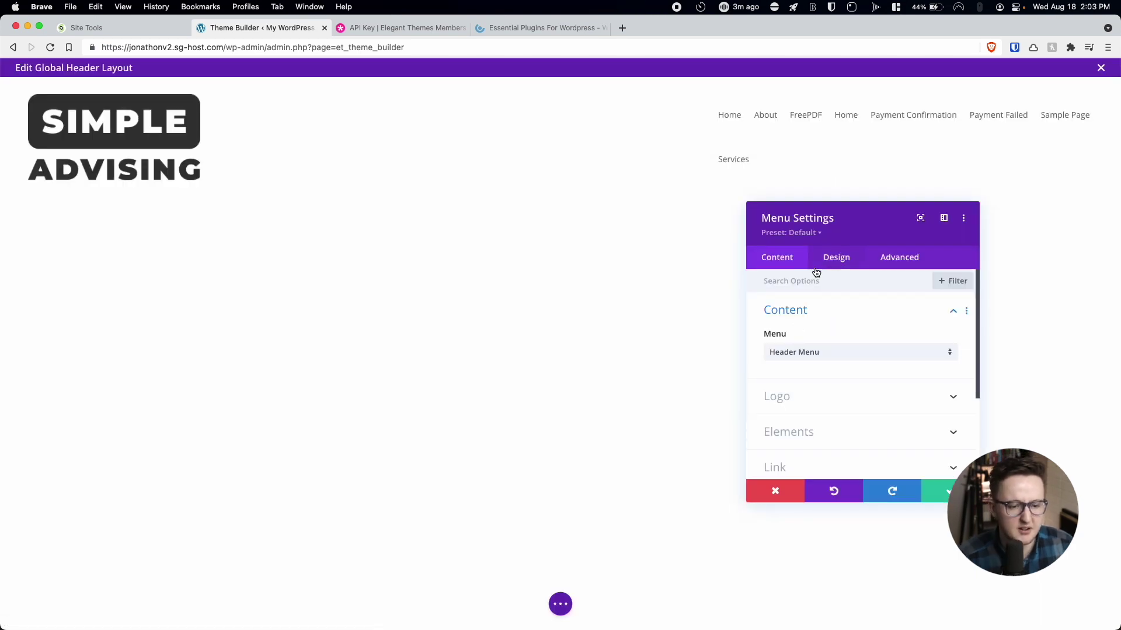
{"action": "left_click", "coordinate": [829, 267]}
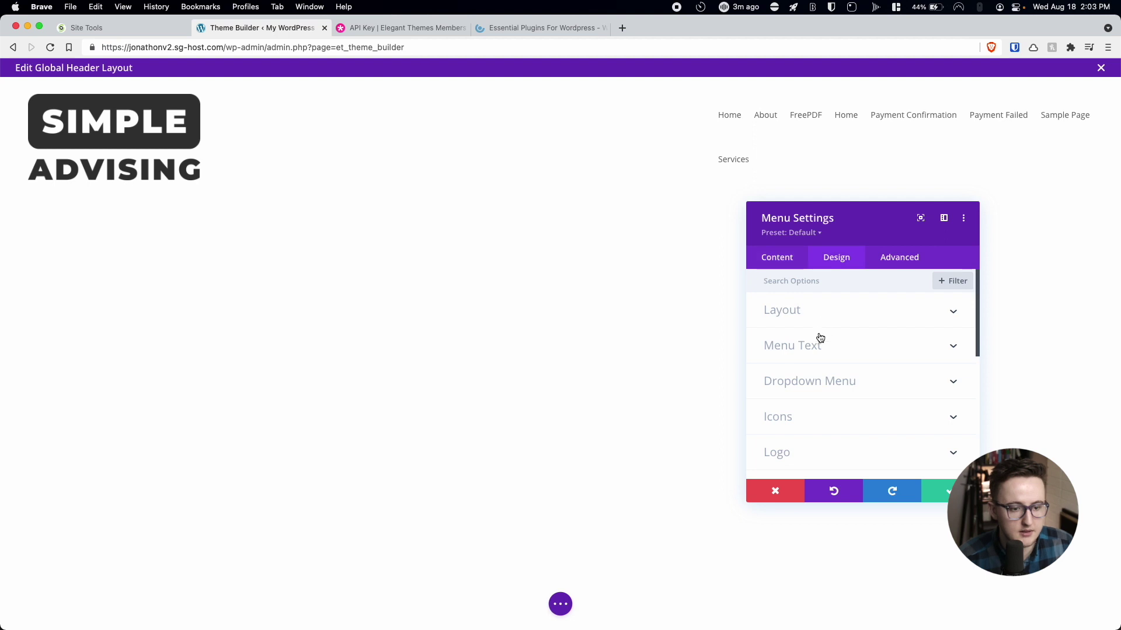
{"action": "scroll", "coordinate": [806, 387], "scroll_direction": "down", "scroll_amount": 3}
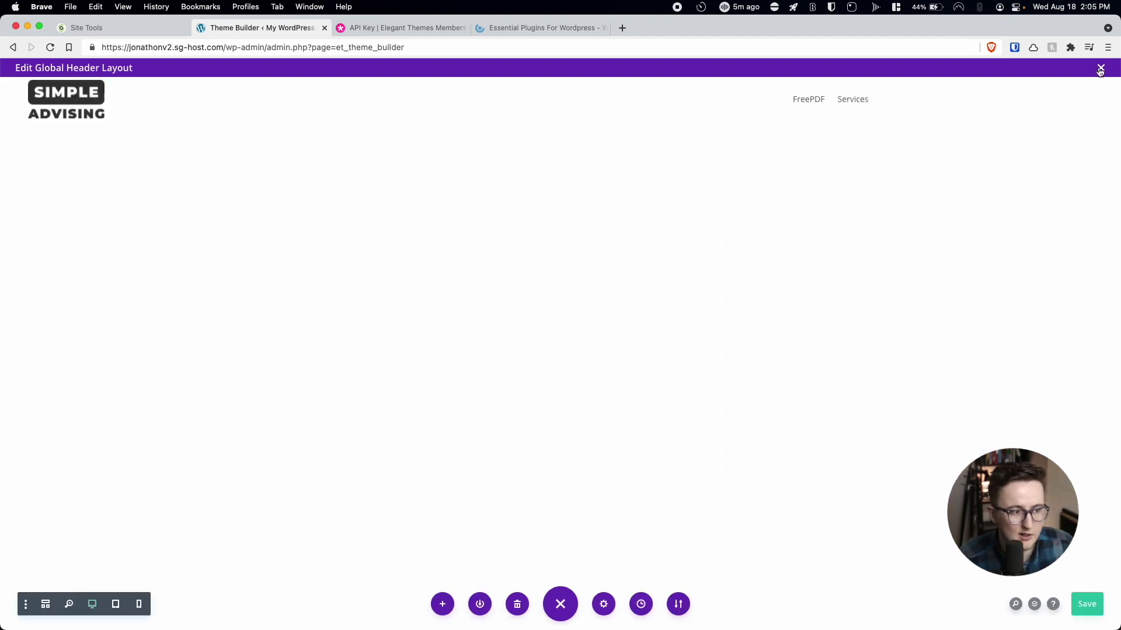
{"action": "left_click", "coordinate": [1101, 68]}
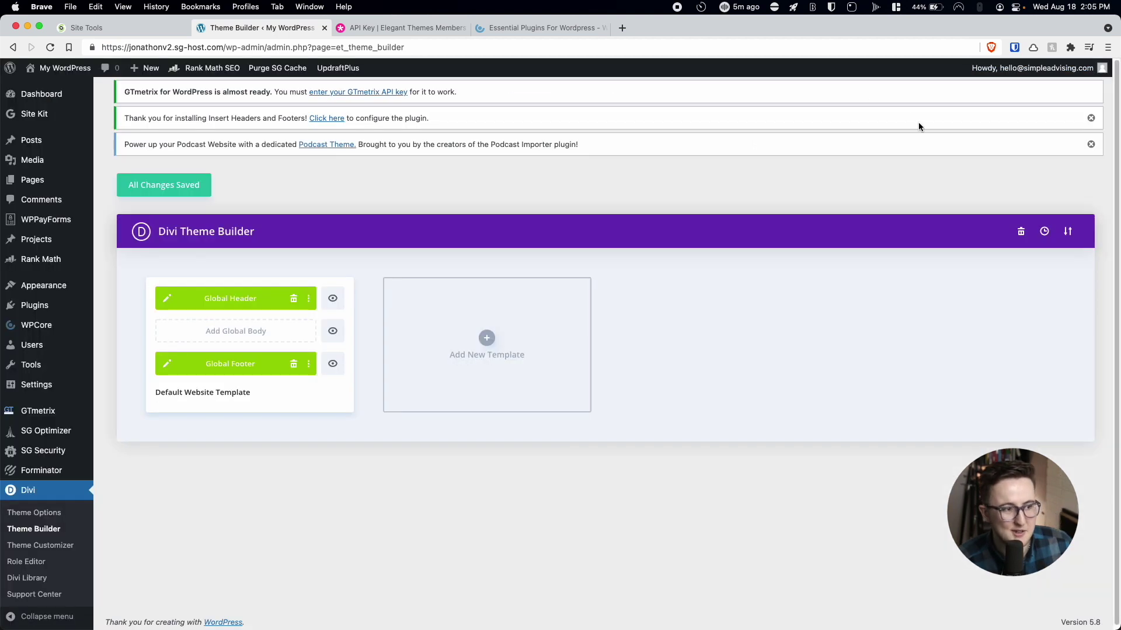
Save the Theme Builder, then create a new template assigned to All Posts.
{"action": "left_click", "coordinate": [187, 189]}
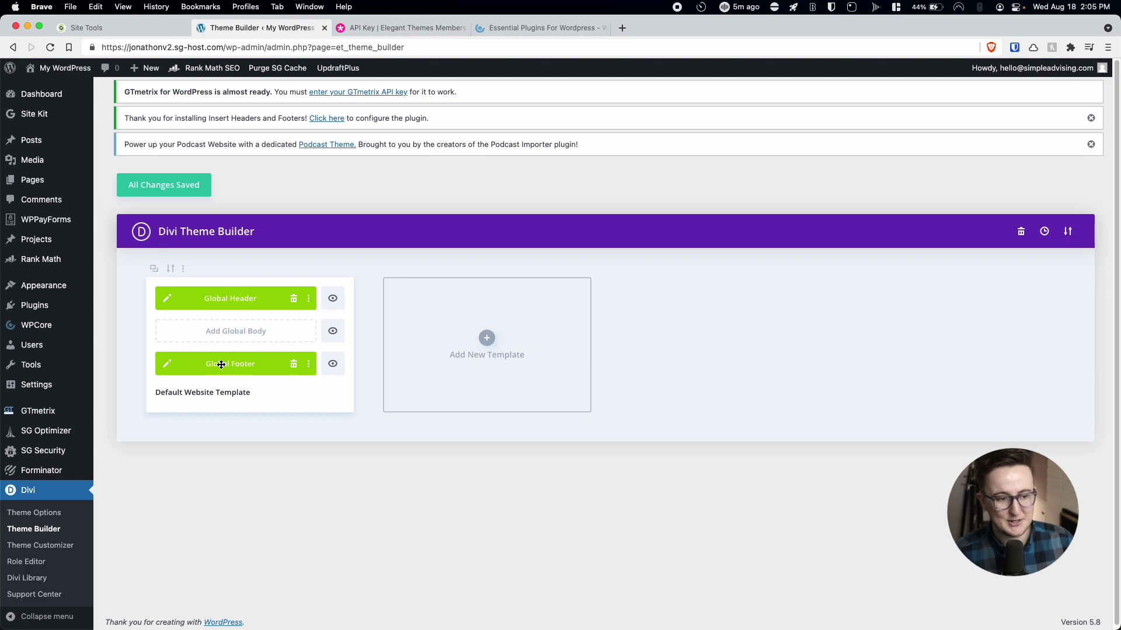
{"action": "left_click", "coordinate": [478, 339]}
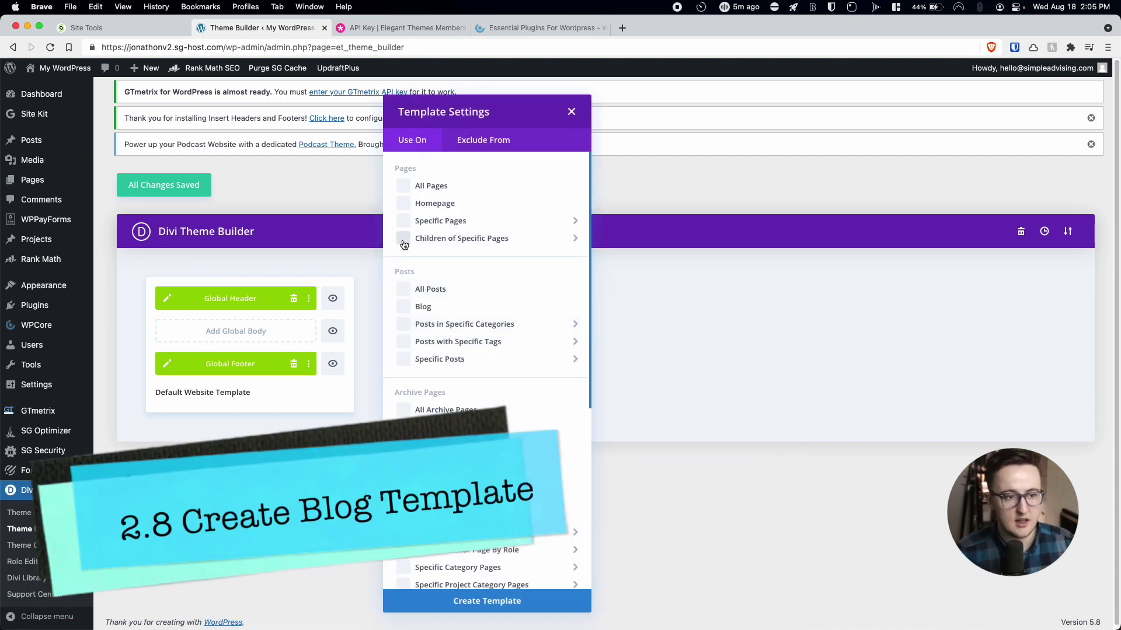
{"action": "left_click", "coordinate": [572, 111]}
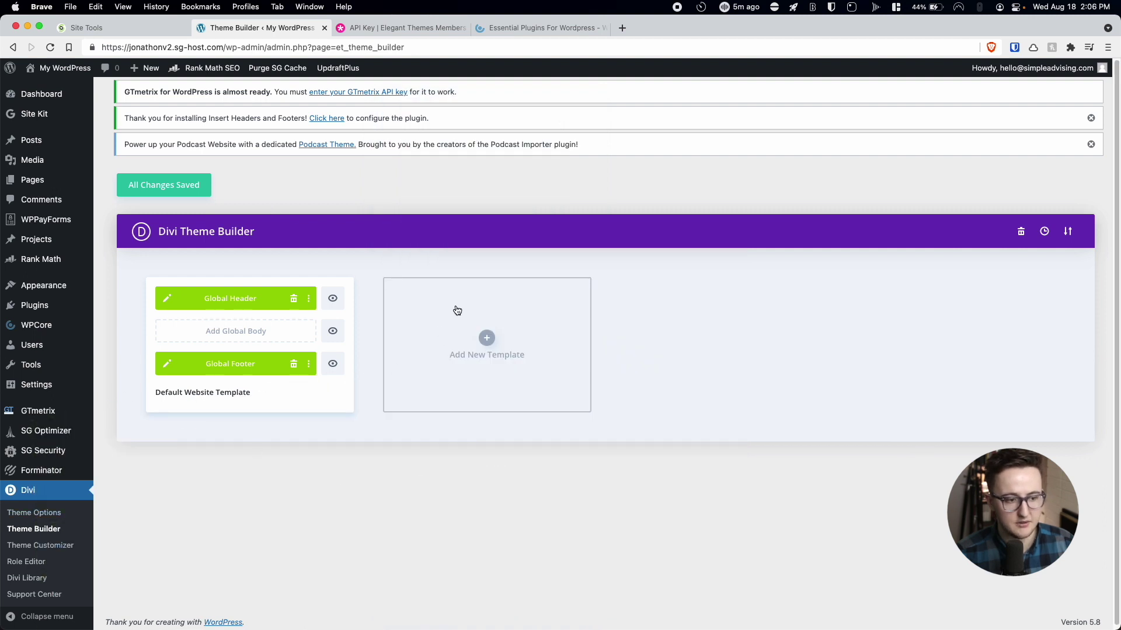
{"action": "left_click", "coordinate": [487, 338]}
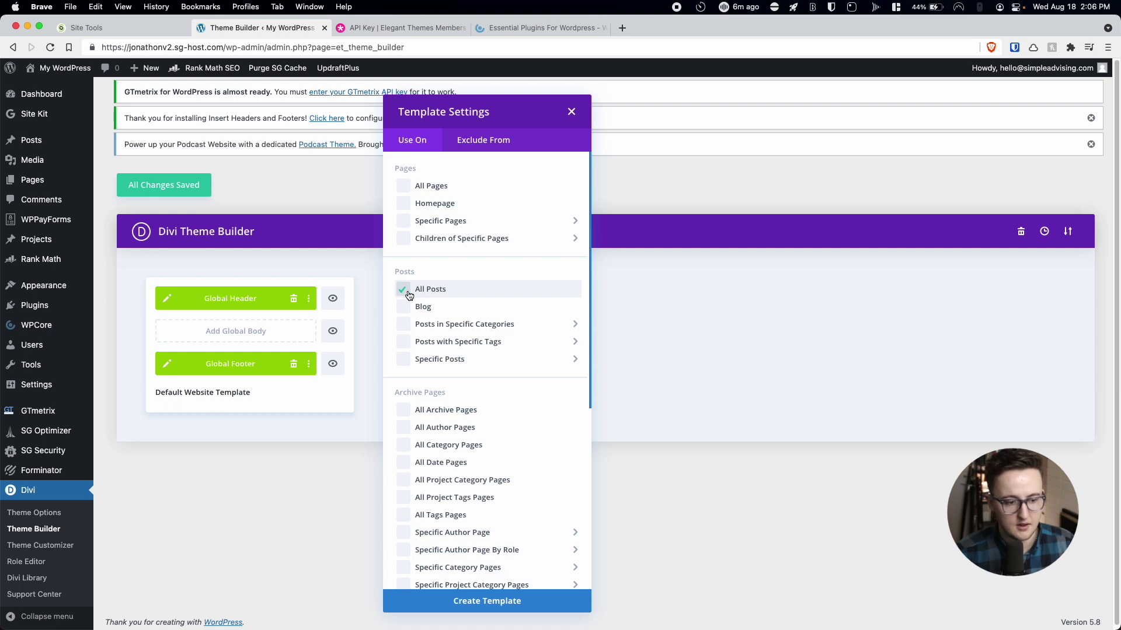
{"action": "left_click", "coordinate": [488, 603]}
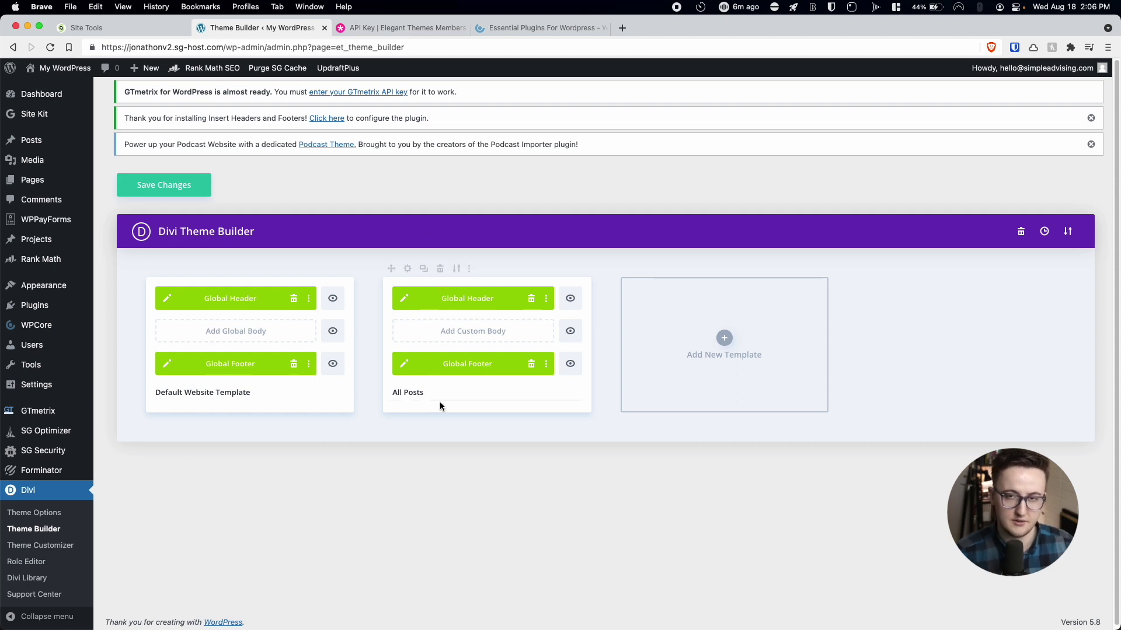
Choose Add Custom Body > Build Custom Body on the All Posts template.
{"action": "left_click", "coordinate": [444, 333]}
{"action": "left_click", "coordinate": [444, 340]}
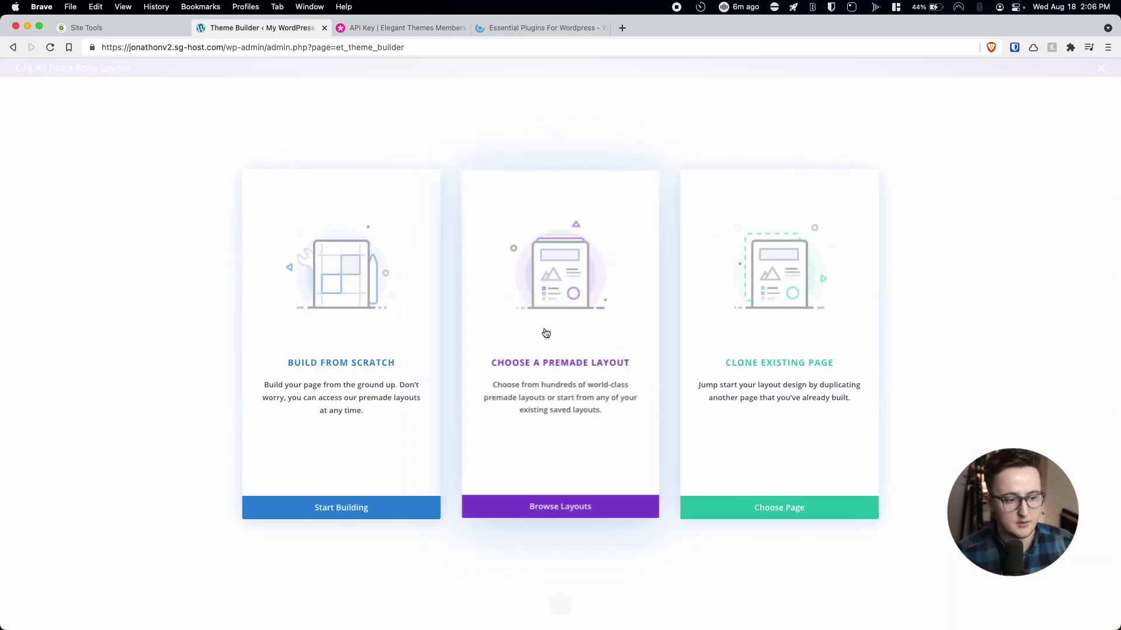
Start building from scratch with a one-column row containing a Post Title module.
{"action": "left_click", "coordinate": [408, 508]}
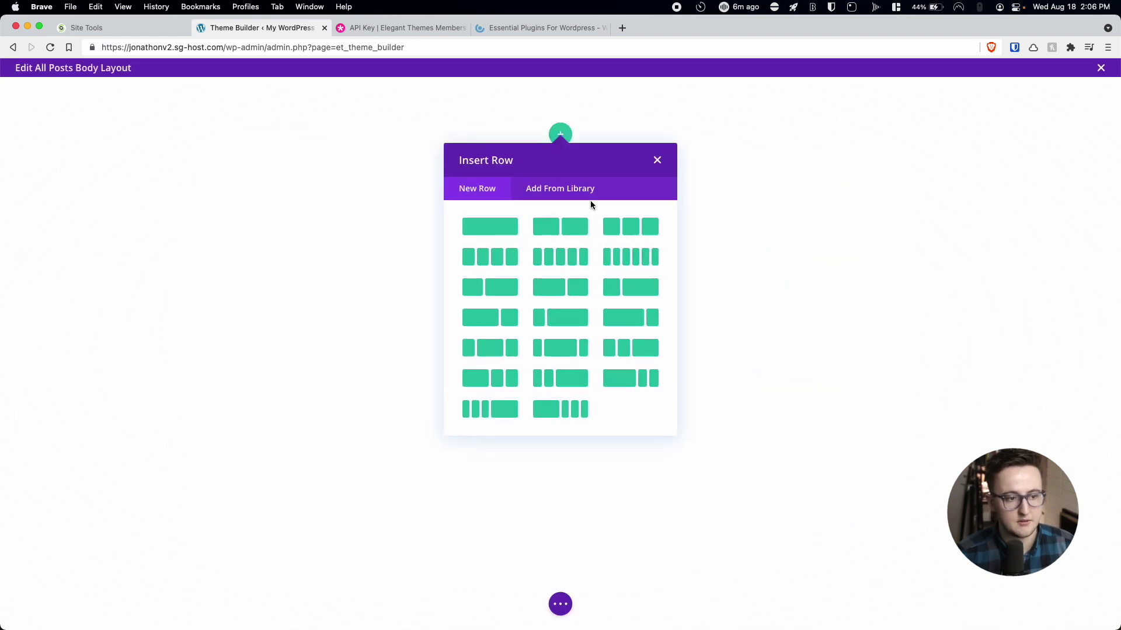
{"action": "left_click", "coordinate": [492, 226]}
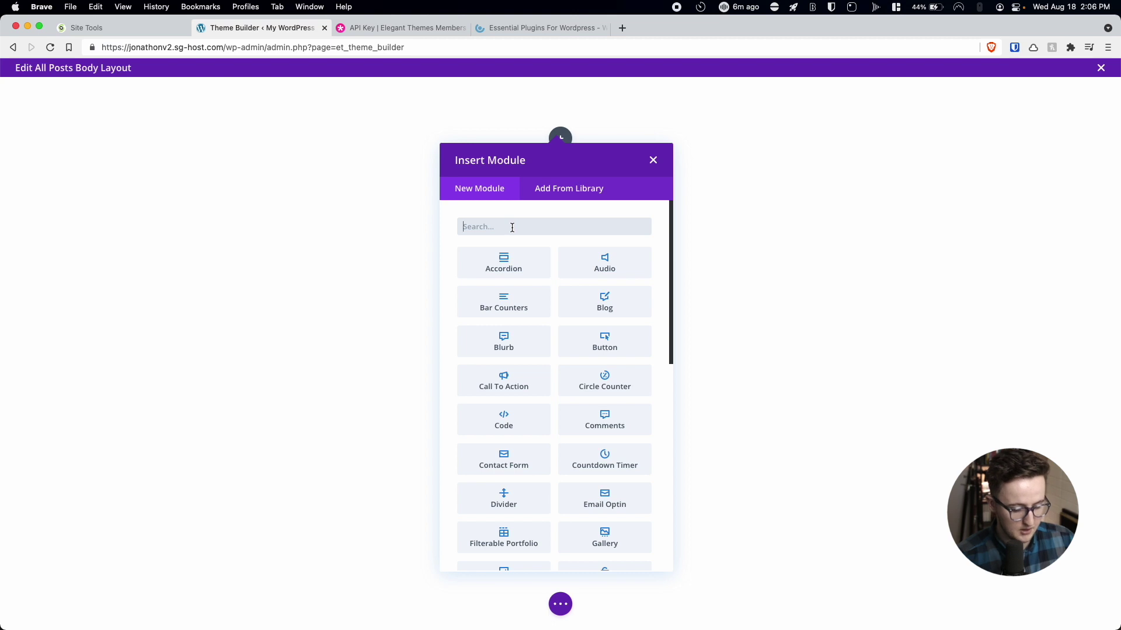
{"action": "type", "text": "blog"}
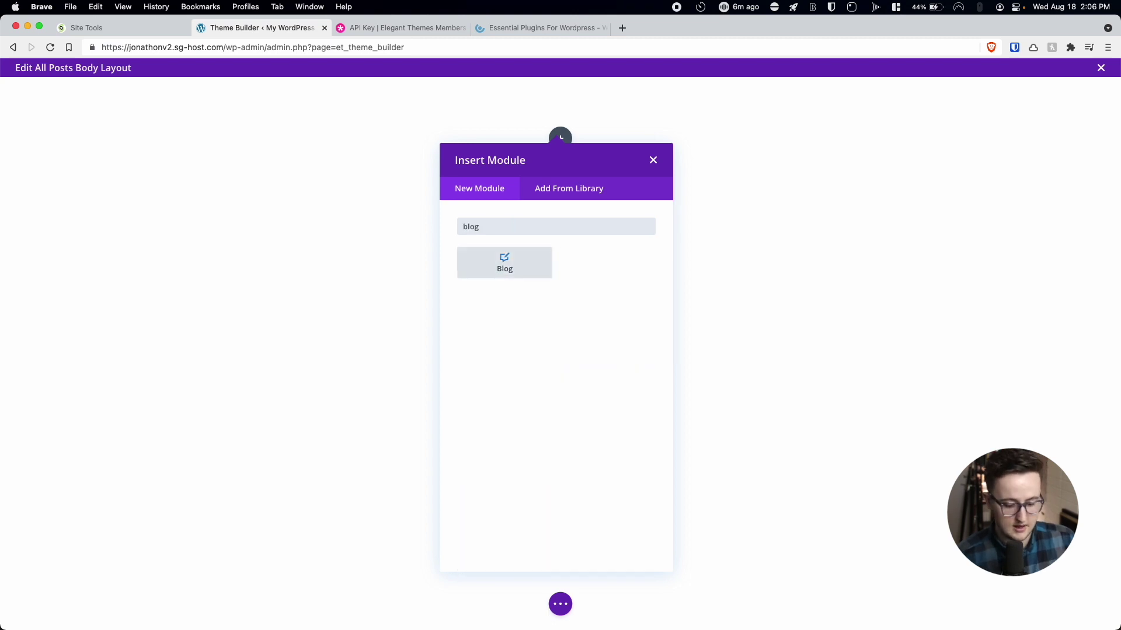
{"action": "key", "text": "BackSpace"}
{"action": "key", "text": "BackSpace"}
{"action": "key", "text": "BackSpace"}
{"action": "key", "text": "BackSpace"}
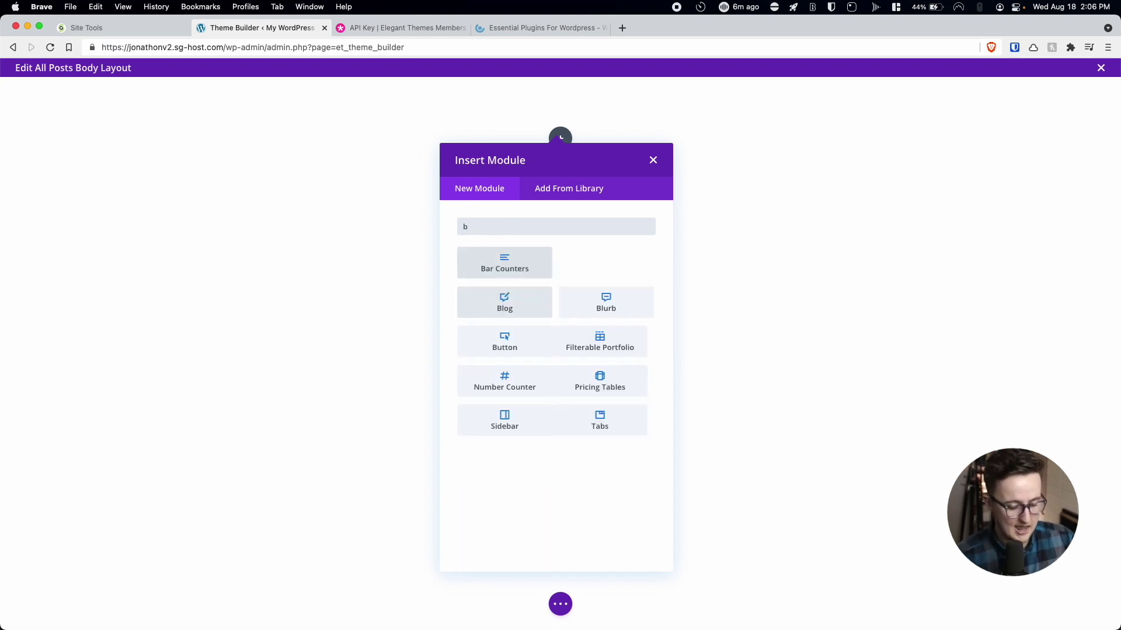
{"action": "type", "text": "post"}
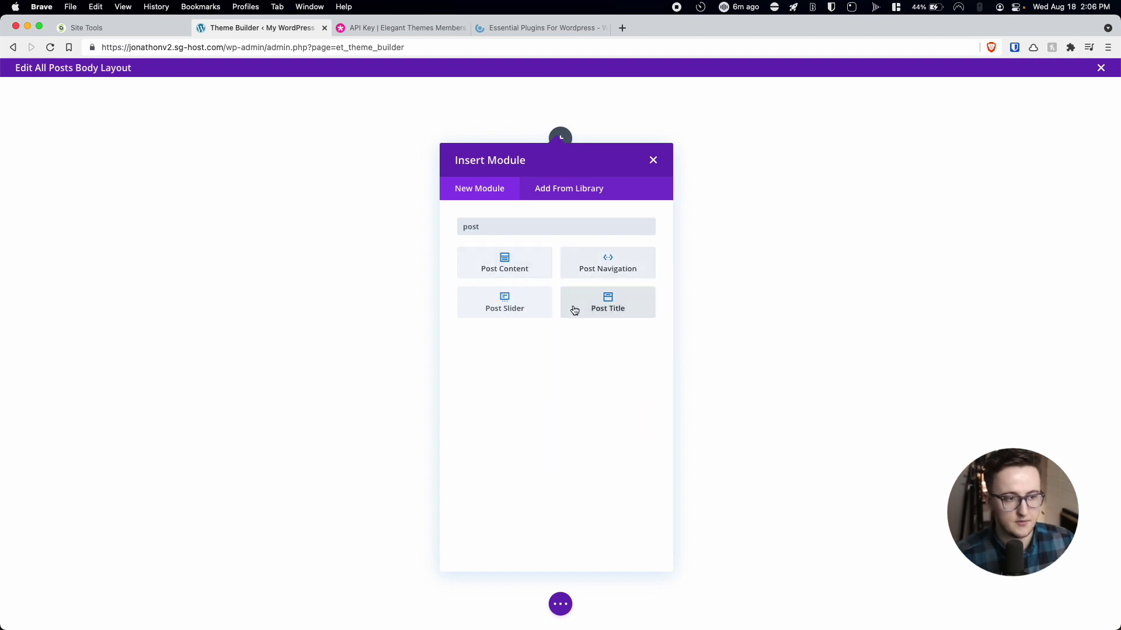
{"action": "left_click", "coordinate": [572, 307]}
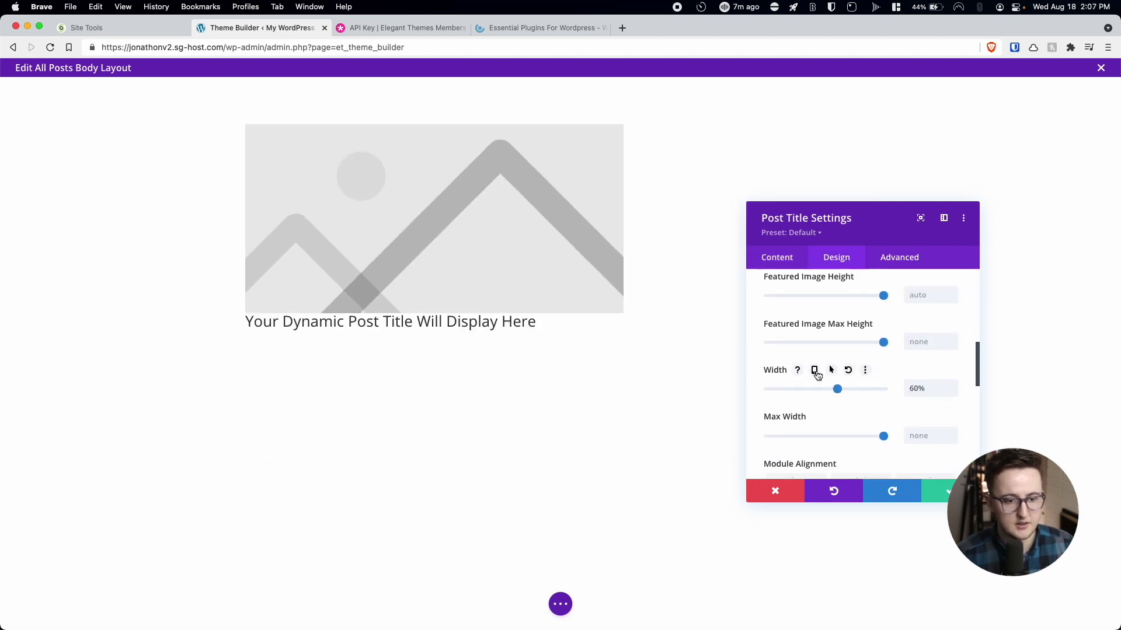
Set the Post Title's meta text alignment to center and save the module.
{"action": "left_click", "coordinate": [815, 371]}
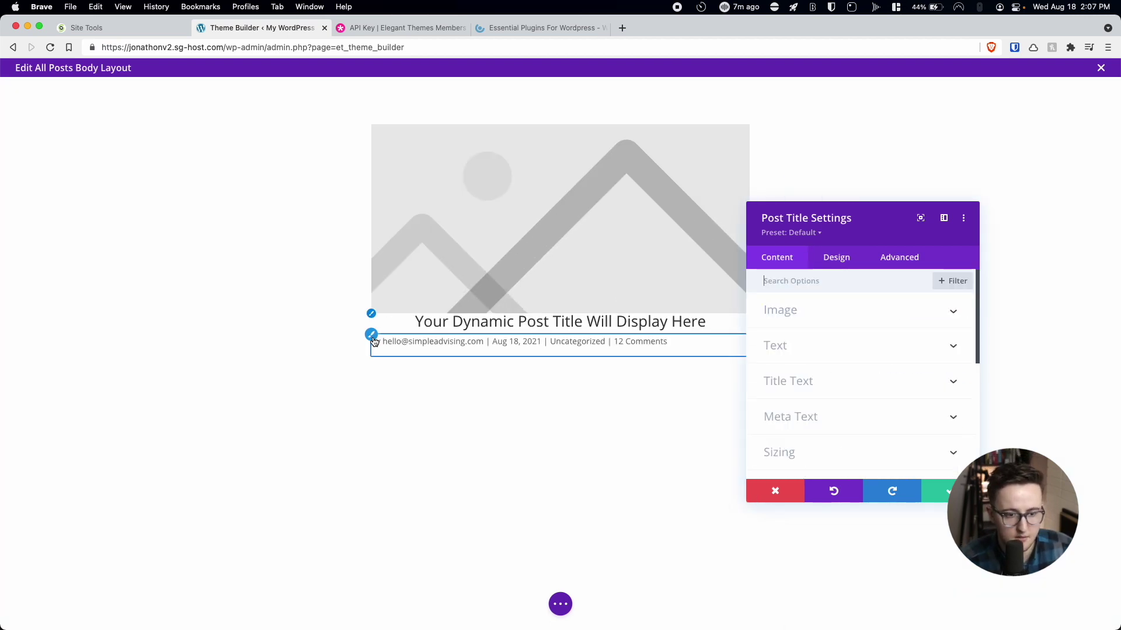
{"action": "left_click", "coordinate": [374, 341]}
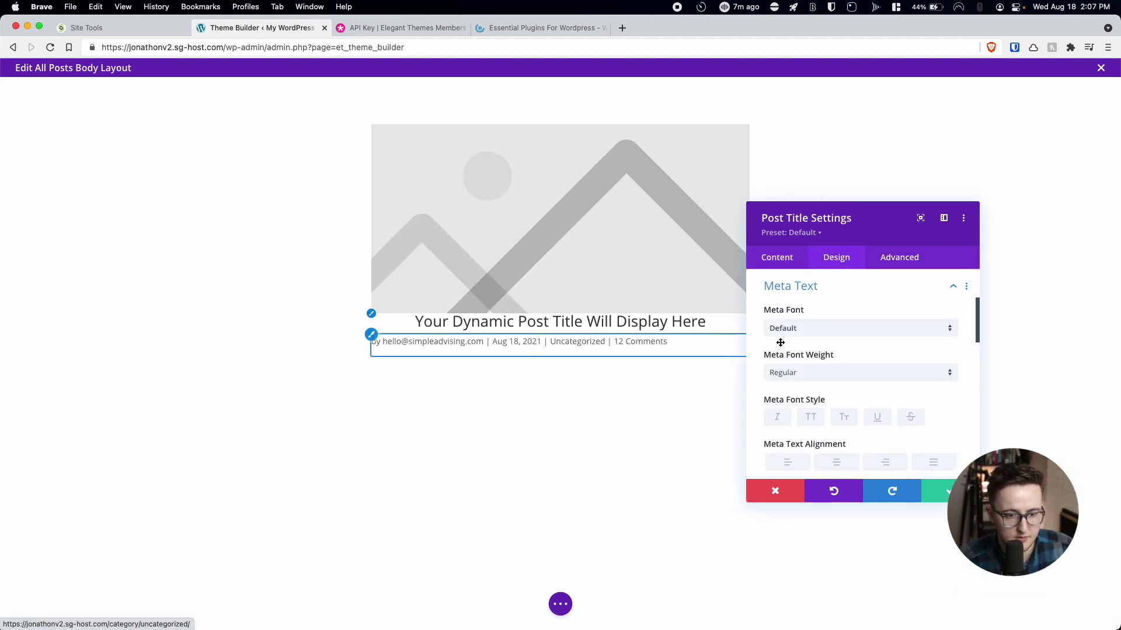
{"action": "left_click", "coordinate": [834, 438]}
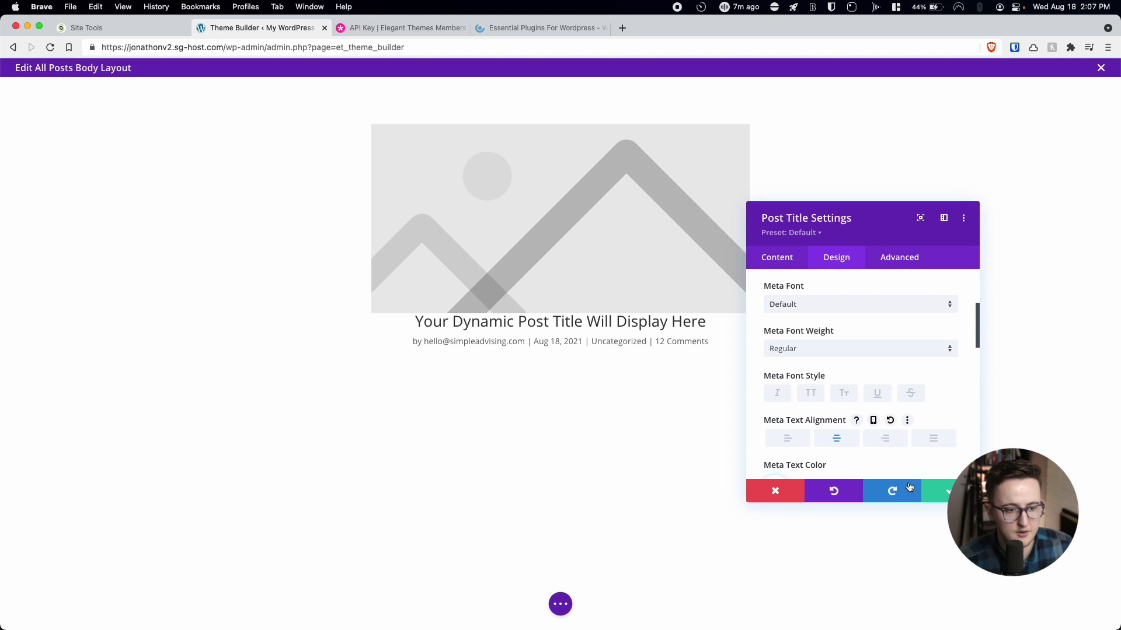
{"action": "left_click", "coordinate": [938, 492]}
{"action": "mouse_move", "coordinate": [546, 301]}
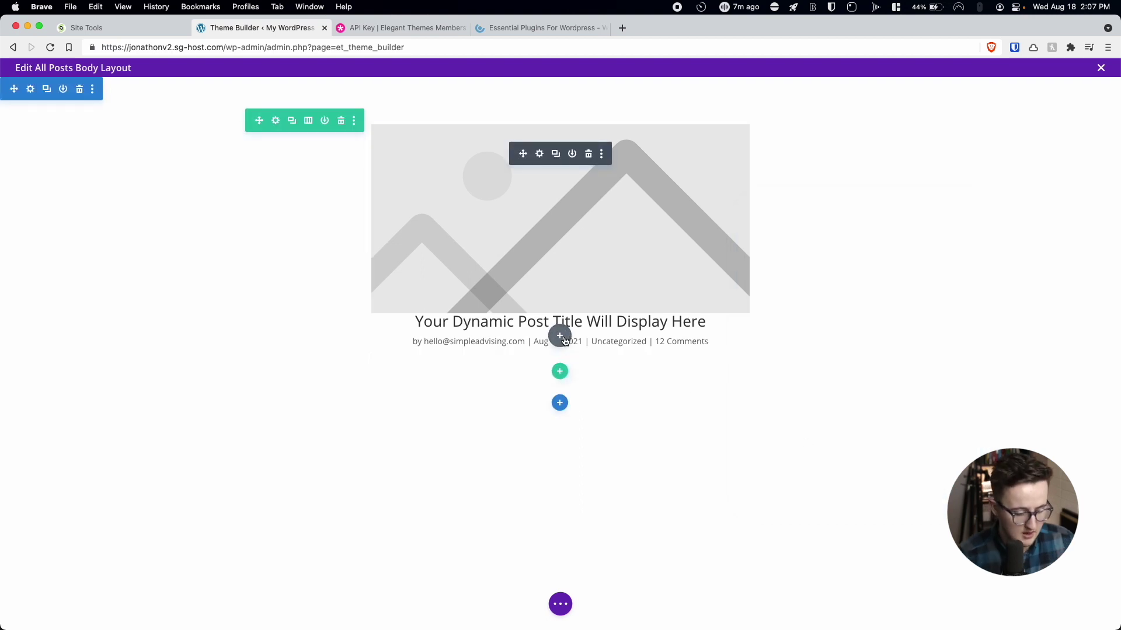
Insert a Post Content module directly below the Post Title module.
{"action": "left_click", "coordinate": [560, 337]}
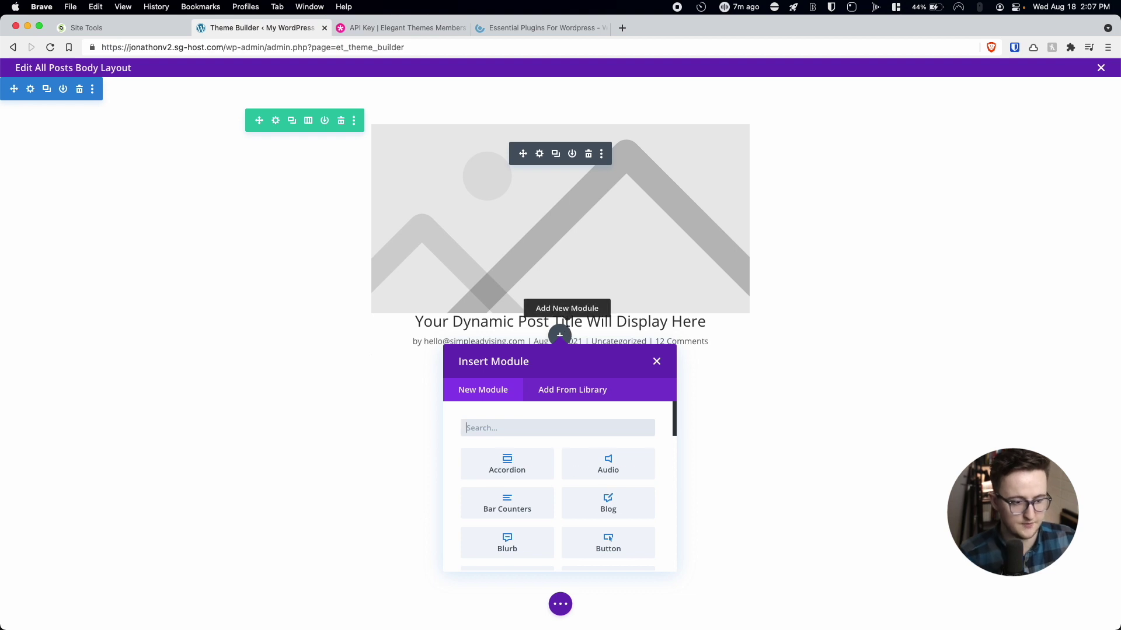
{"action": "type", "text": "post"}
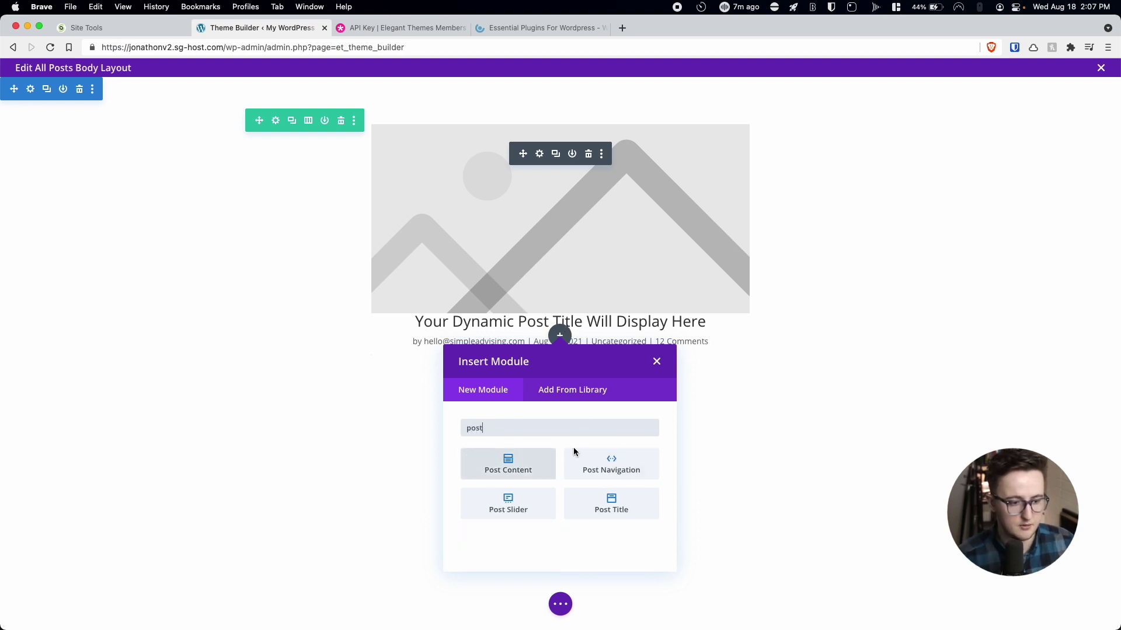
{"action": "left_click", "coordinate": [512, 460]}
{"action": "scroll", "coordinate": [633, 382], "scroll_direction": "down", "scroll_amount": 10}
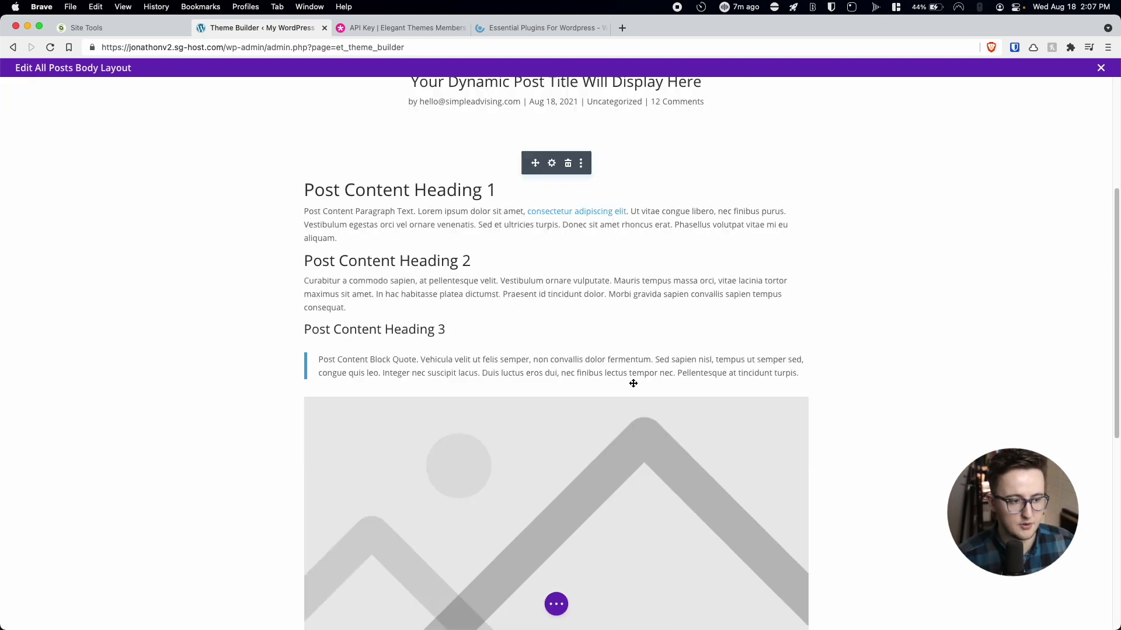
{"action": "scroll", "coordinate": [633, 383], "scroll_direction": "up", "scroll_amount": 6}
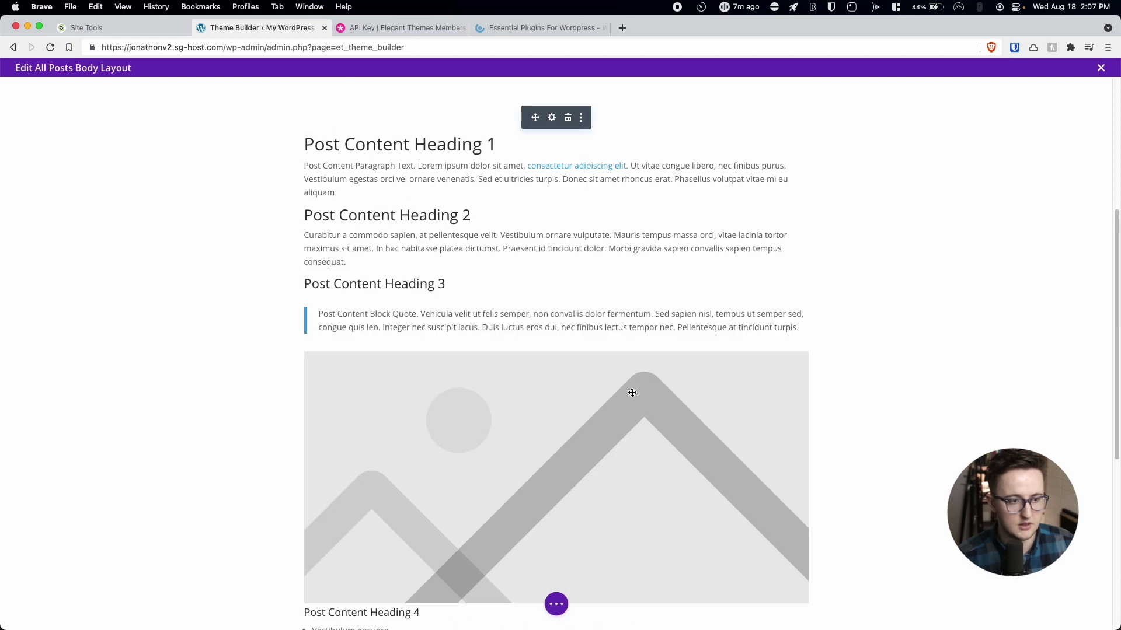
Give the Post Content images 24px rounded corners and confirm the module settings.
{"action": "left_click", "coordinate": [552, 118]}
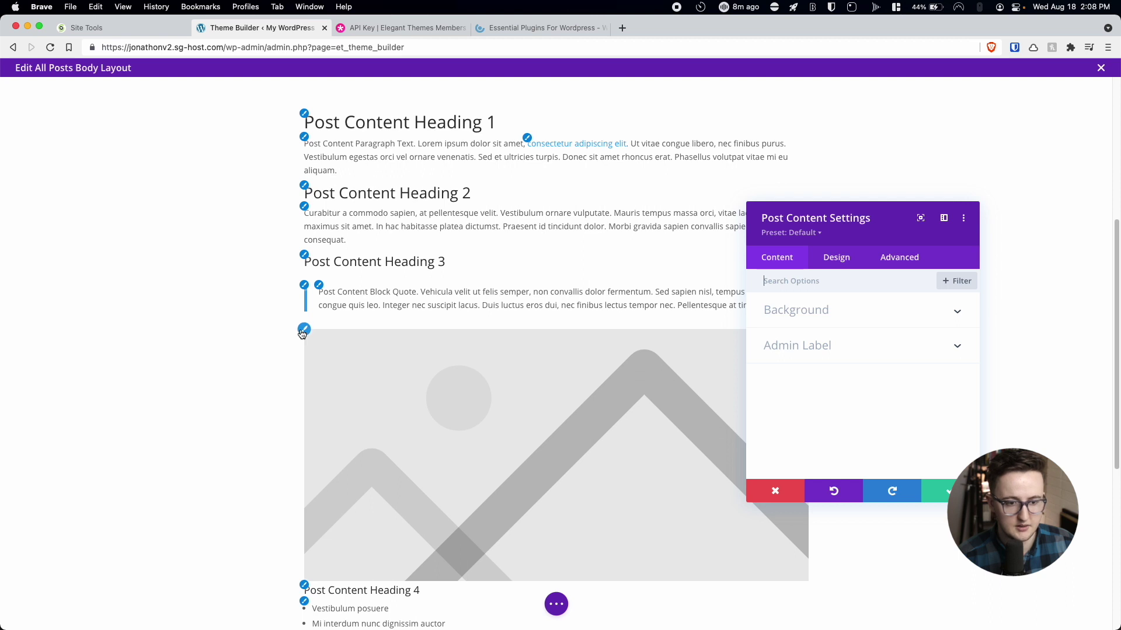
{"action": "left_click", "coordinate": [307, 329]}
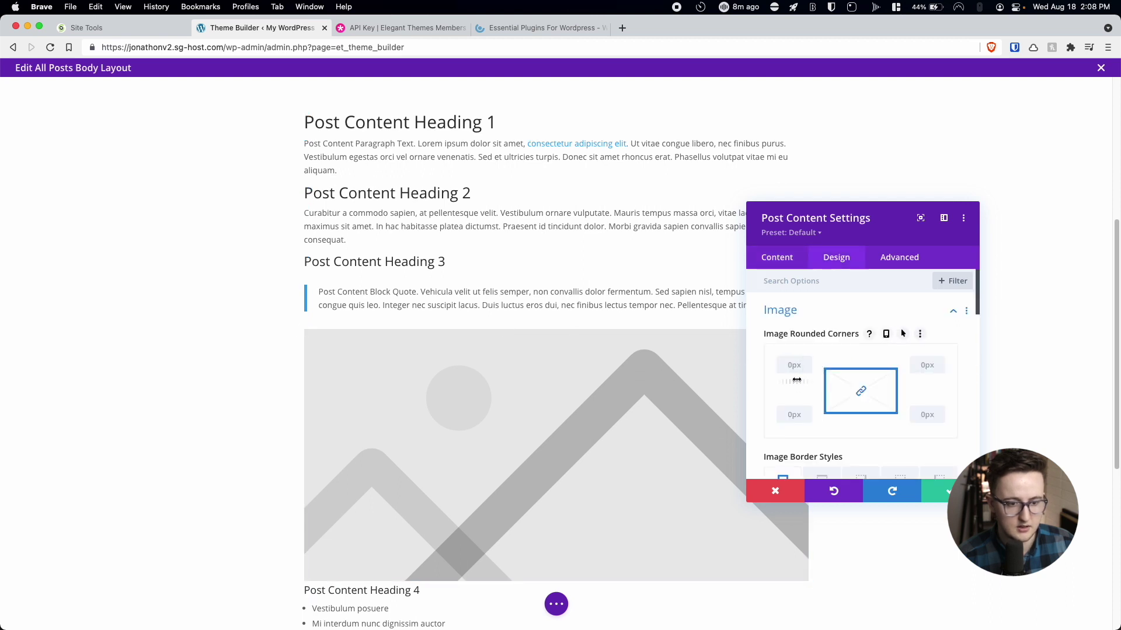
{"action": "left_click_drag", "start_coordinate": [795, 383], "coordinate": [797, 383]}
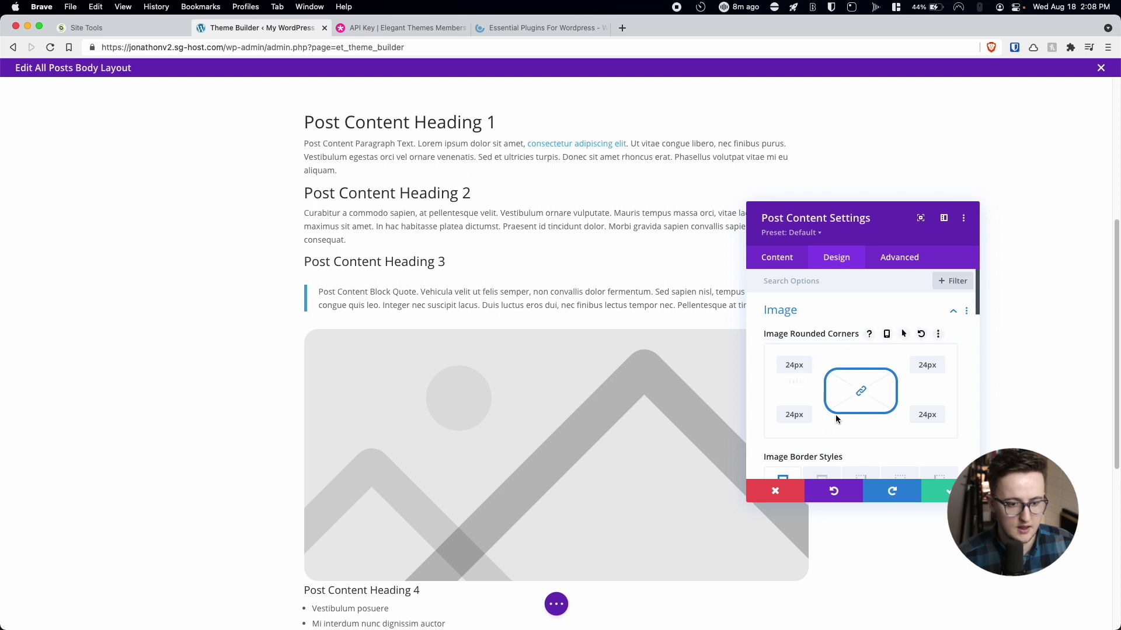
{"action": "left_click", "coordinate": [937, 491]}
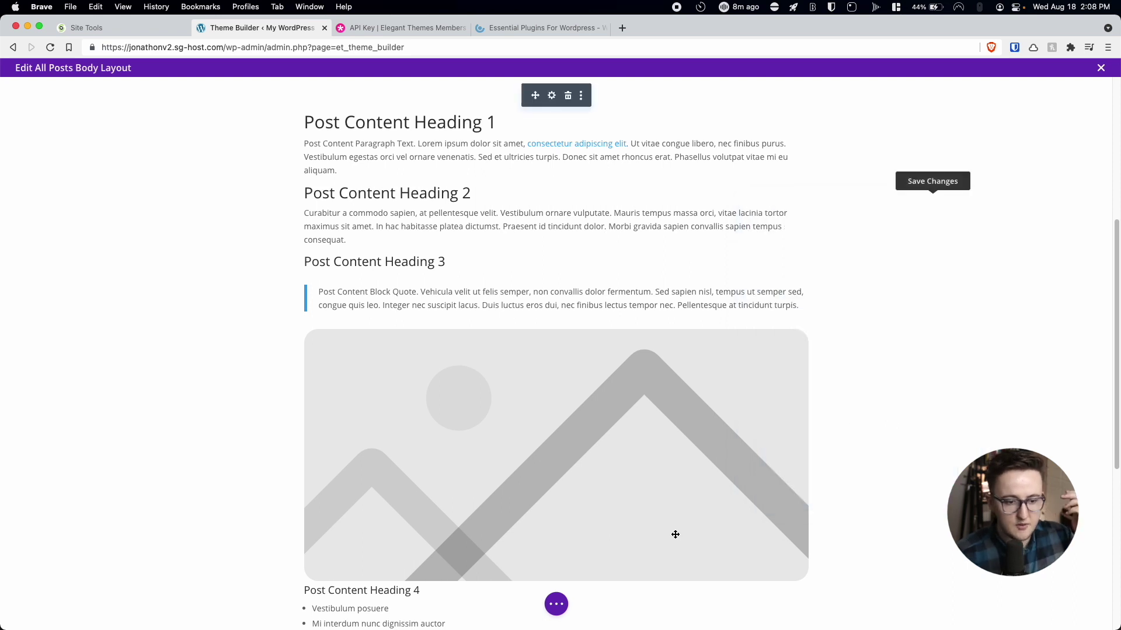
{"action": "scroll", "coordinate": [624, 453], "scroll_direction": "down", "scroll_amount": 5}
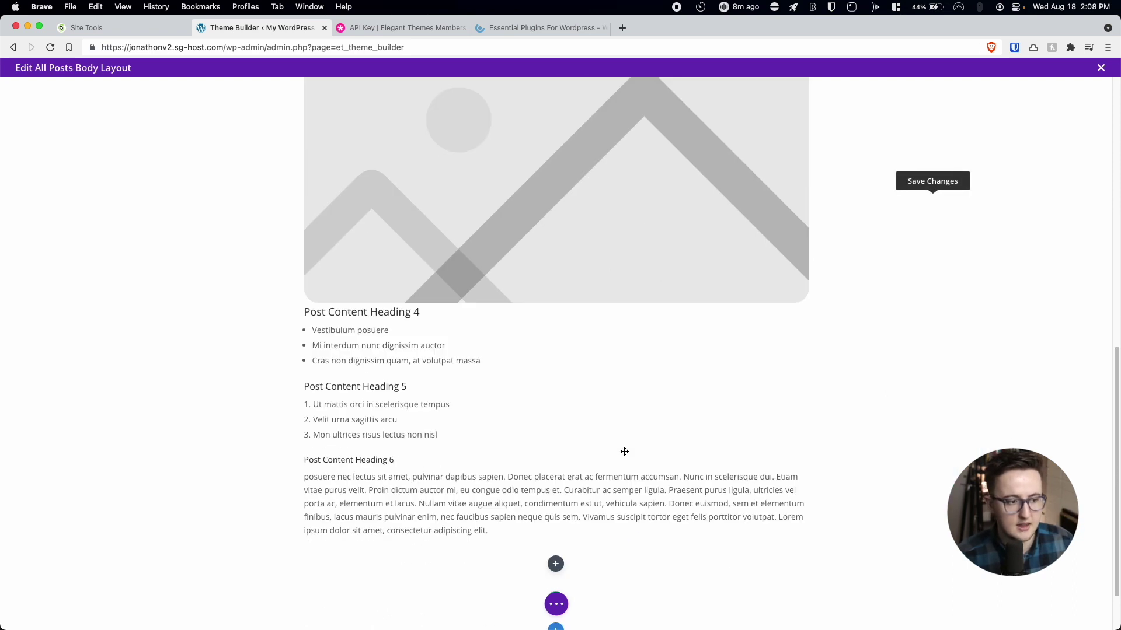
{"action": "scroll", "coordinate": [625, 452], "scroll_direction": "up", "scroll_amount": 3}
{"action": "scroll", "coordinate": [625, 452], "scroll_direction": "up", "scroll_amount": 8}
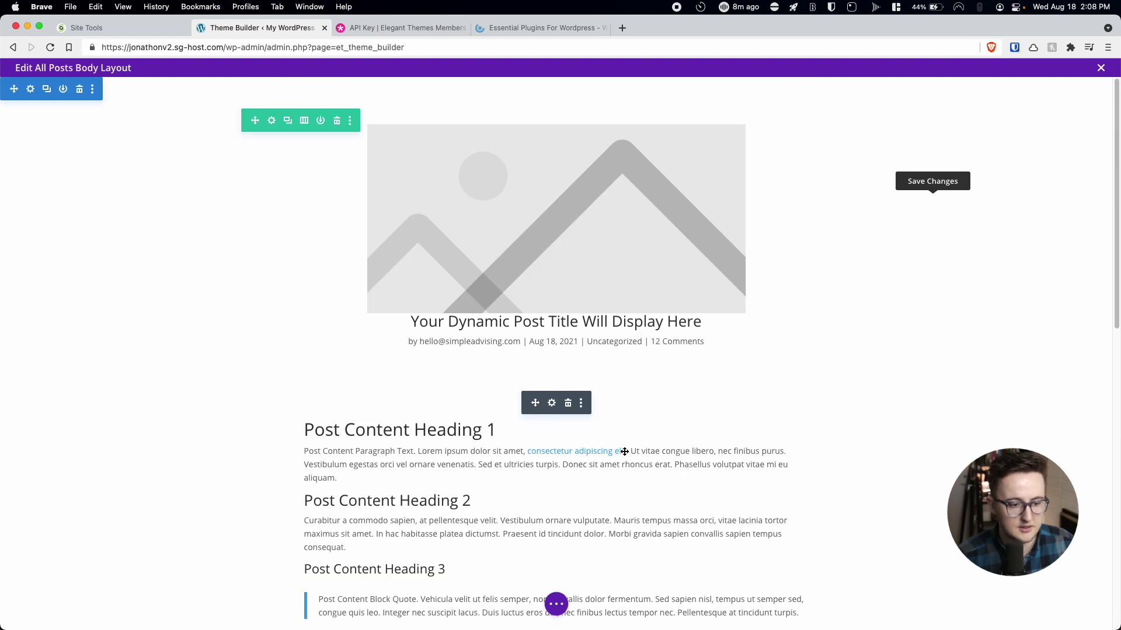
{"action": "left_click", "coordinate": [557, 607]}
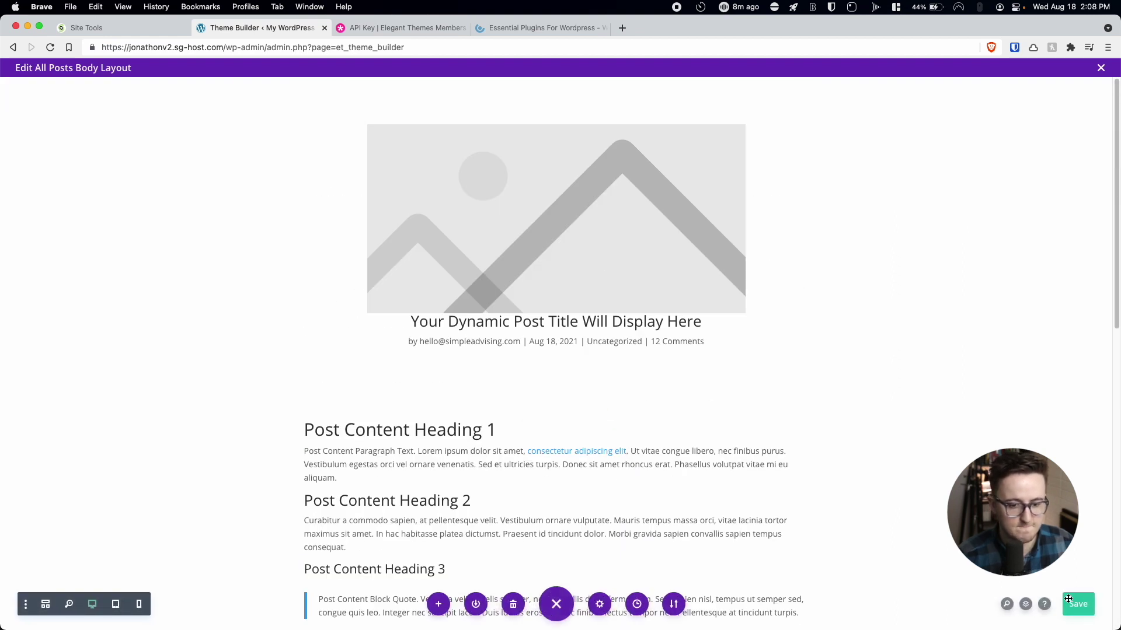
Add a Comments module at the end of the body layout.
{"action": "scroll", "coordinate": [557, 525], "scroll_direction": "down", "scroll_amount": 8}
{"action": "left_click", "coordinate": [556, 523]}
{"action": "type", "text": "post"}
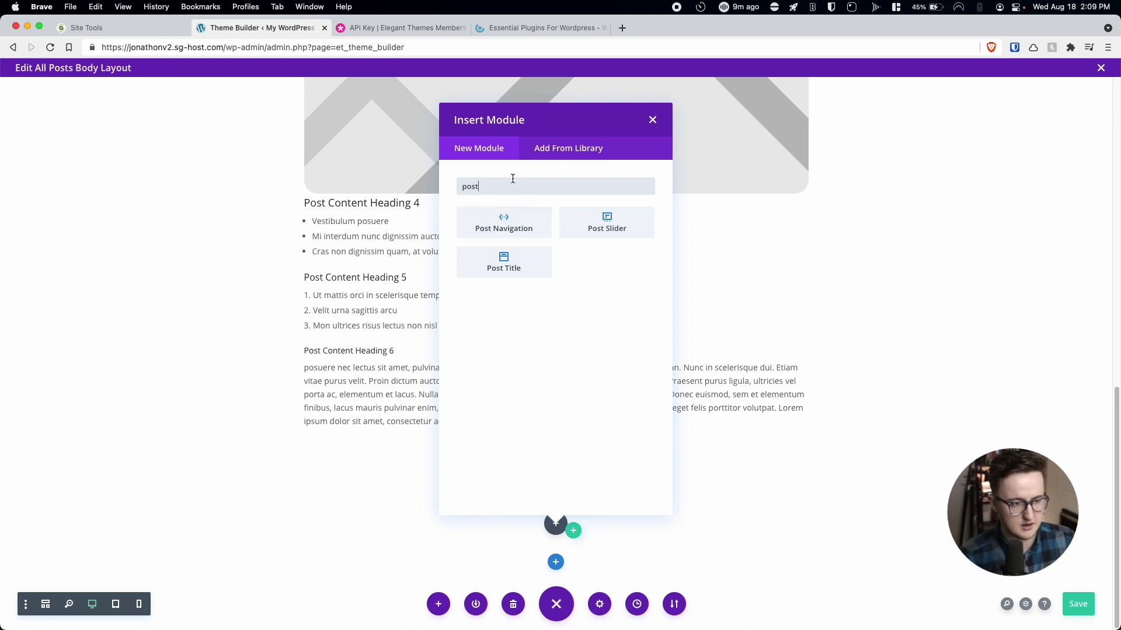
{"action": "key", "text": "BackSpace"}
{"action": "key", "text": "BackSpace"}
{"action": "key", "text": "BackSpace"}
{"action": "key", "text": "BackSpace"}
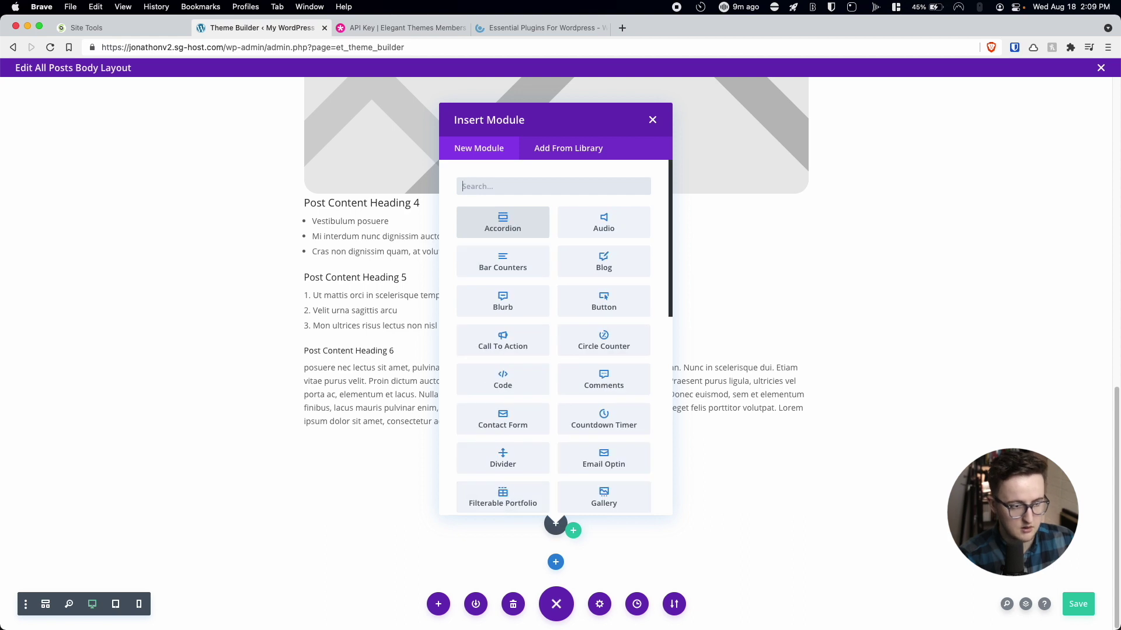
{"action": "type", "text": "comm"}
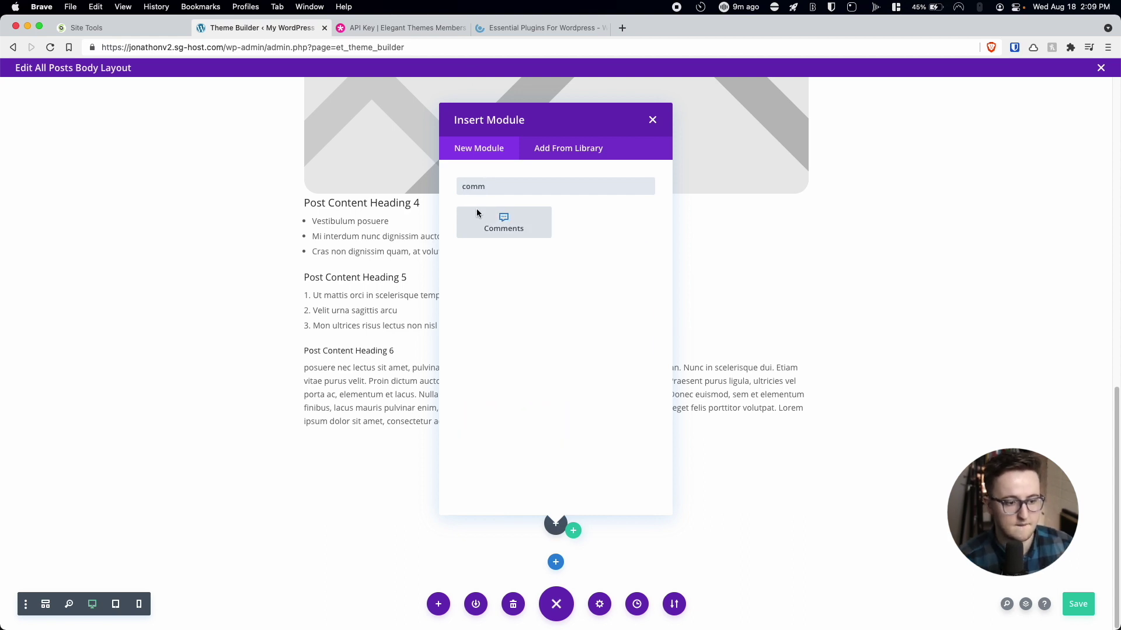
{"action": "left_click", "coordinate": [494, 226]}
{"action": "scroll", "coordinate": [524, 297], "scroll_direction": "down", "scroll_amount": 8}
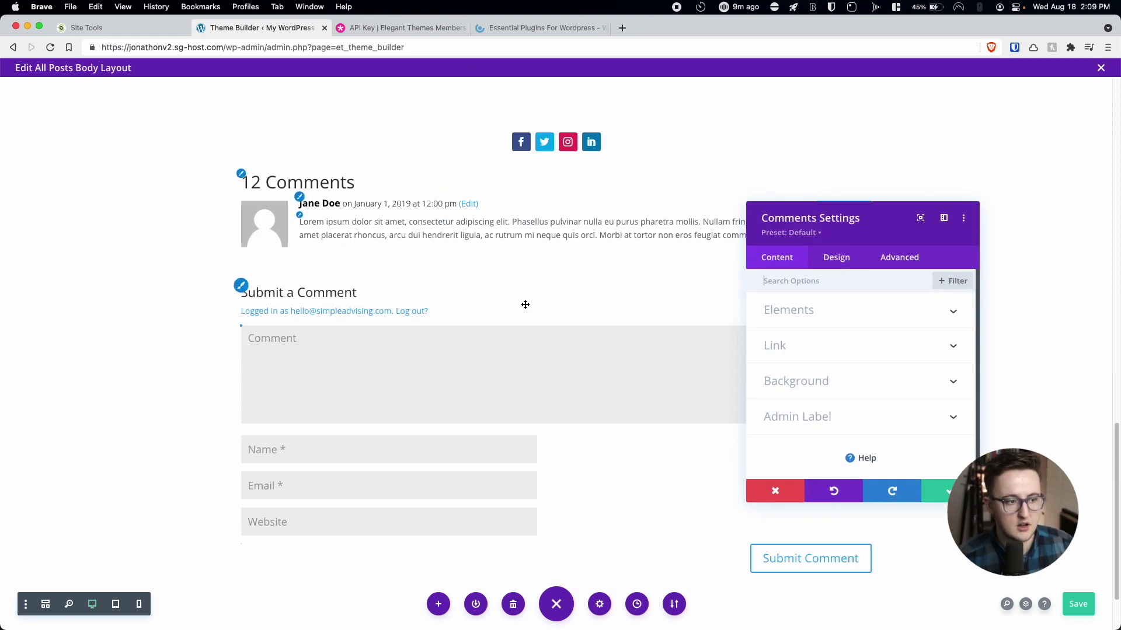
{"action": "scroll", "coordinate": [311, 175], "scroll_direction": "up", "scroll_amount": 2}
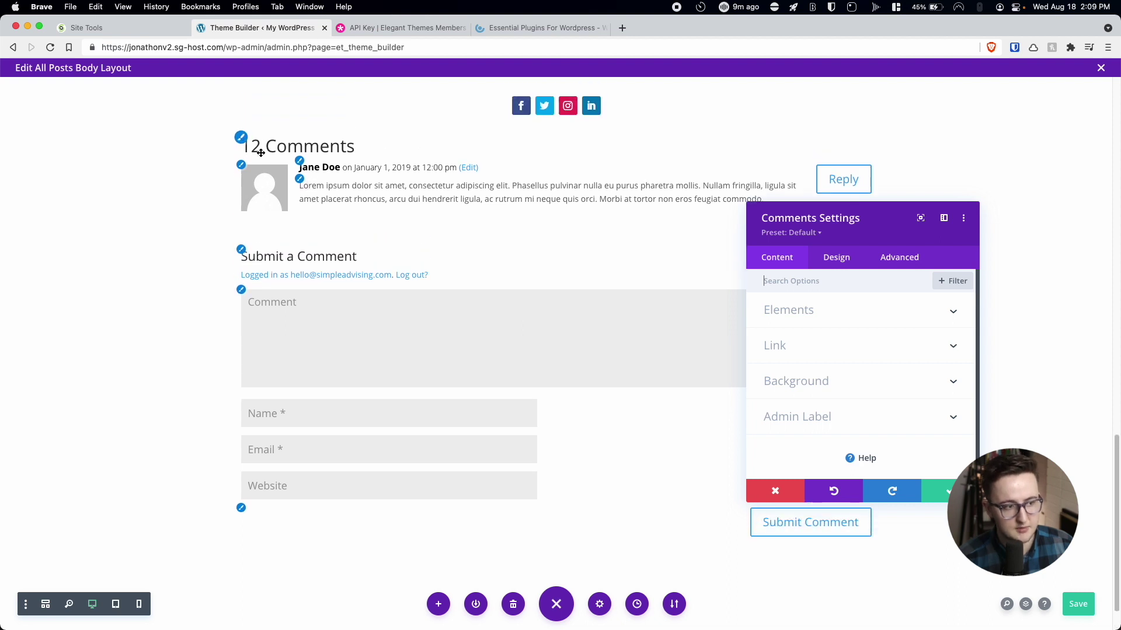
Make the commenter avatars circular with 100px rounded corners, leaving the section without a shadow.
{"action": "left_click", "coordinate": [250, 168]}
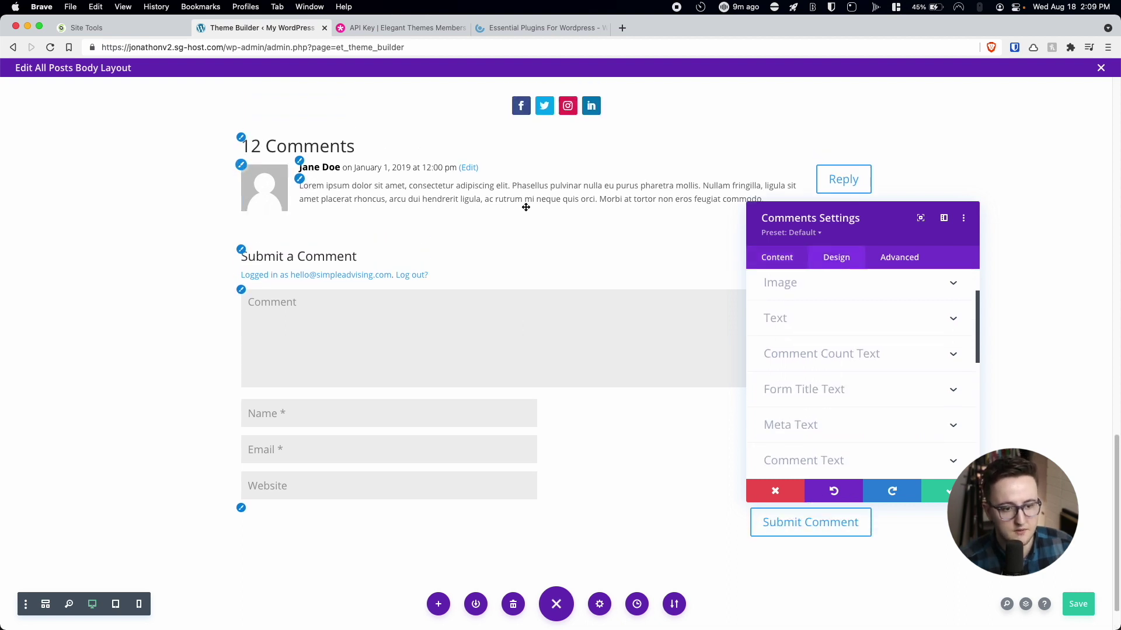
{"action": "left_click", "coordinate": [792, 347]}
{"action": "type", "text": "100"}
{"action": "left_click", "coordinate": [903, 310]}
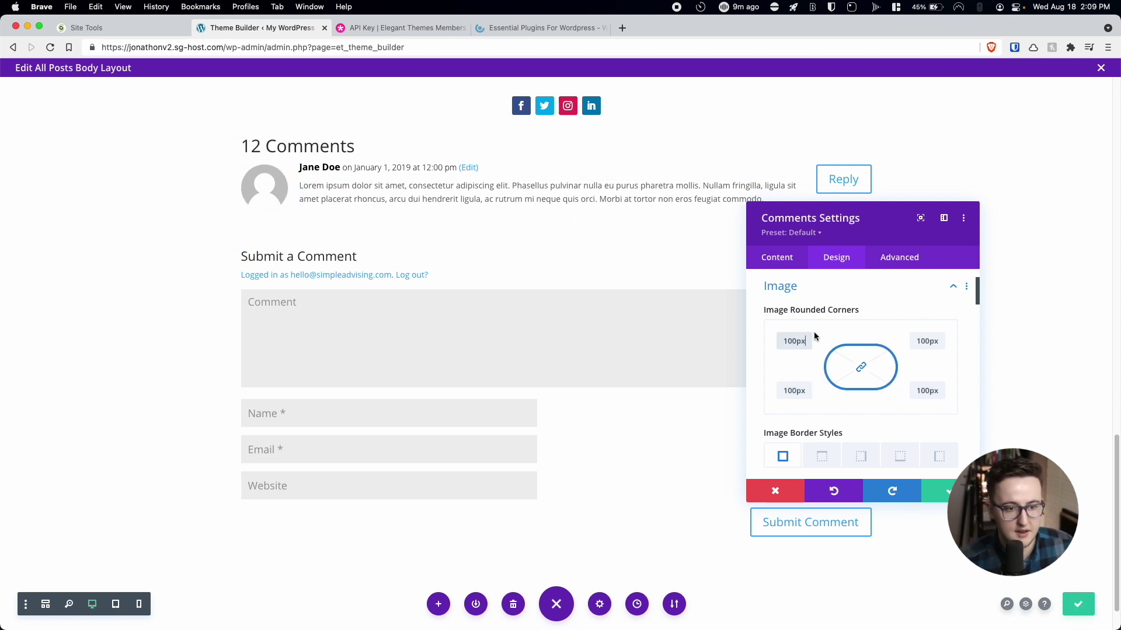
{"action": "left_click", "coordinate": [780, 291]}
{"action": "scroll", "coordinate": [784, 395], "scroll_direction": "down", "scroll_amount": 6}
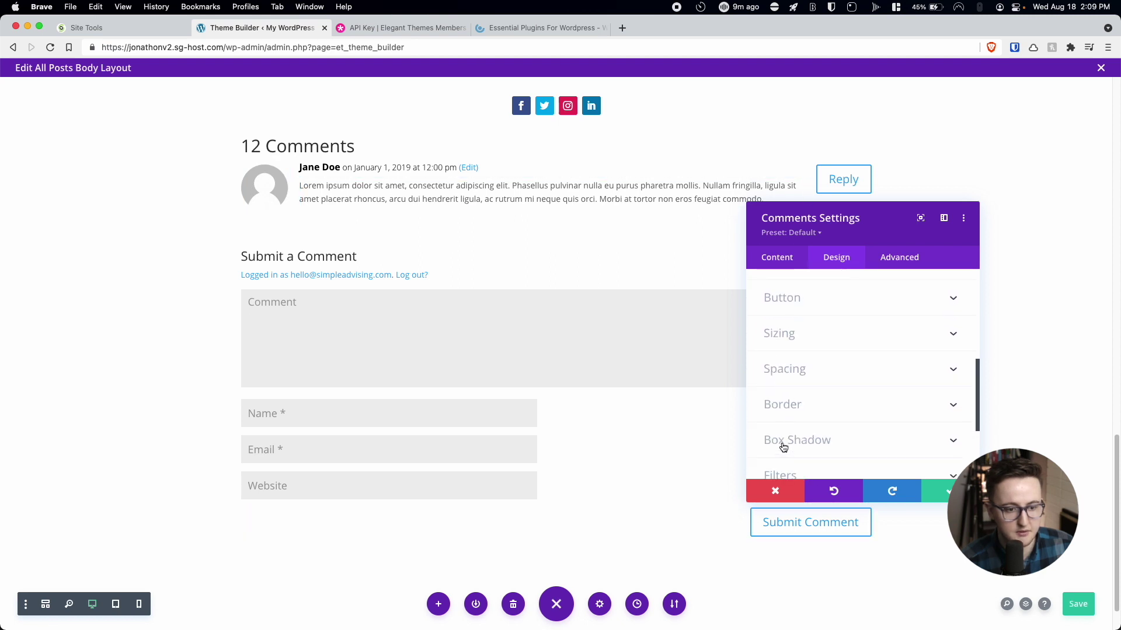
{"action": "left_click", "coordinate": [783, 442]}
{"action": "left_click", "coordinate": [828, 353]}
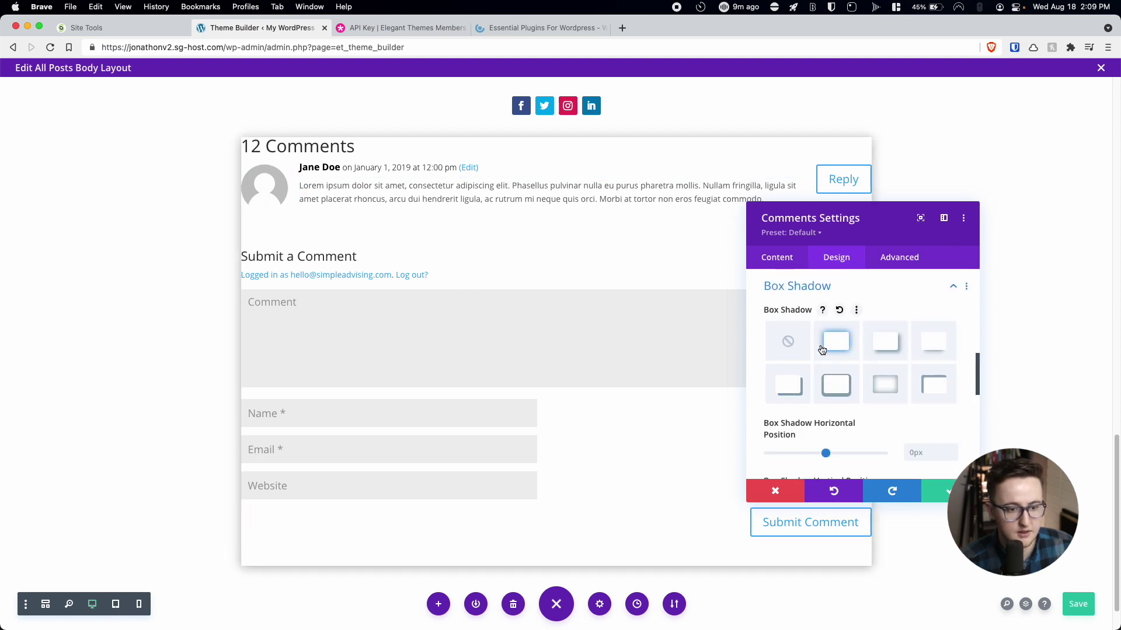
{"action": "left_click", "coordinate": [788, 341]}
{"action": "left_click", "coordinate": [784, 287]}
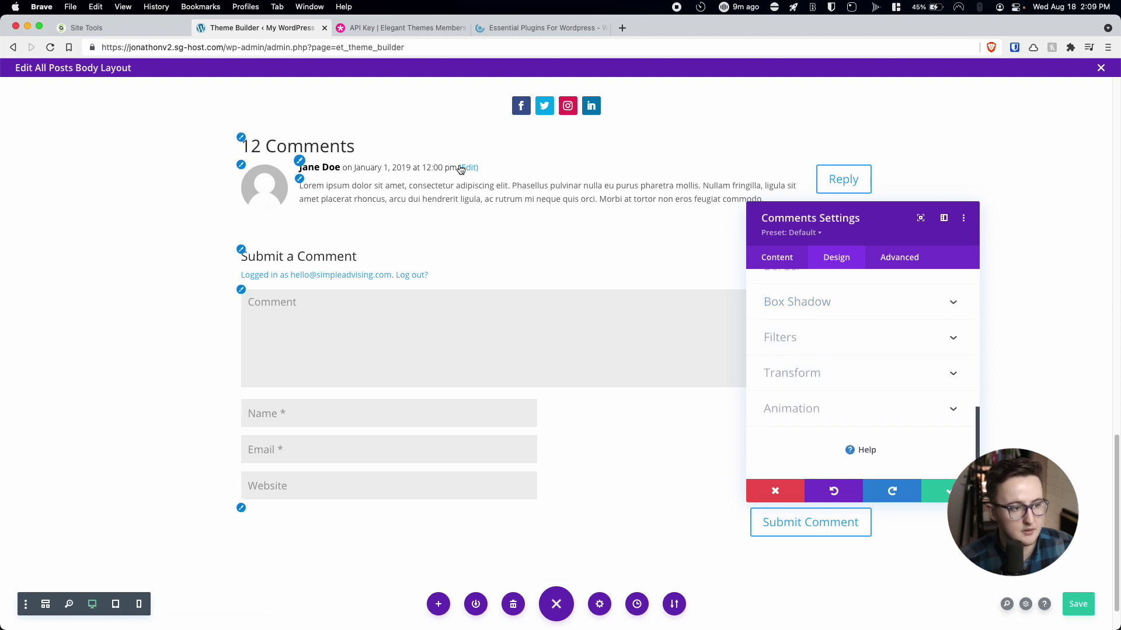
Style the comment form fields and buttons, confirm the Comments module, and save the layout.
{"action": "left_click", "coordinate": [285, 348]}
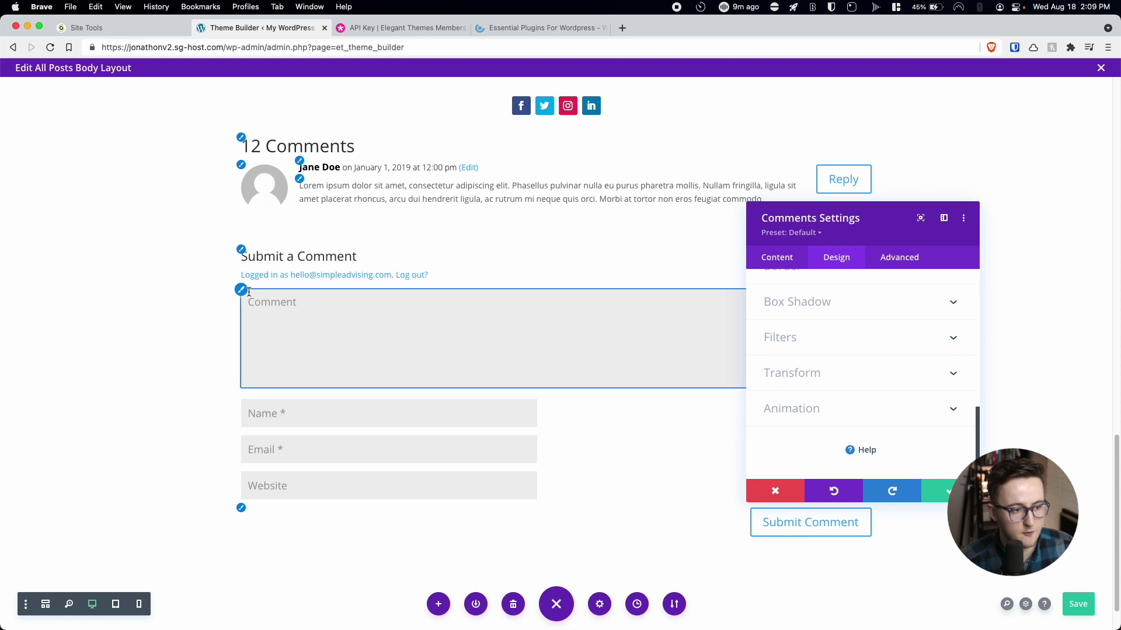
{"action": "scroll", "coordinate": [842, 369], "scroll_direction": "down", "scroll_amount": 5}
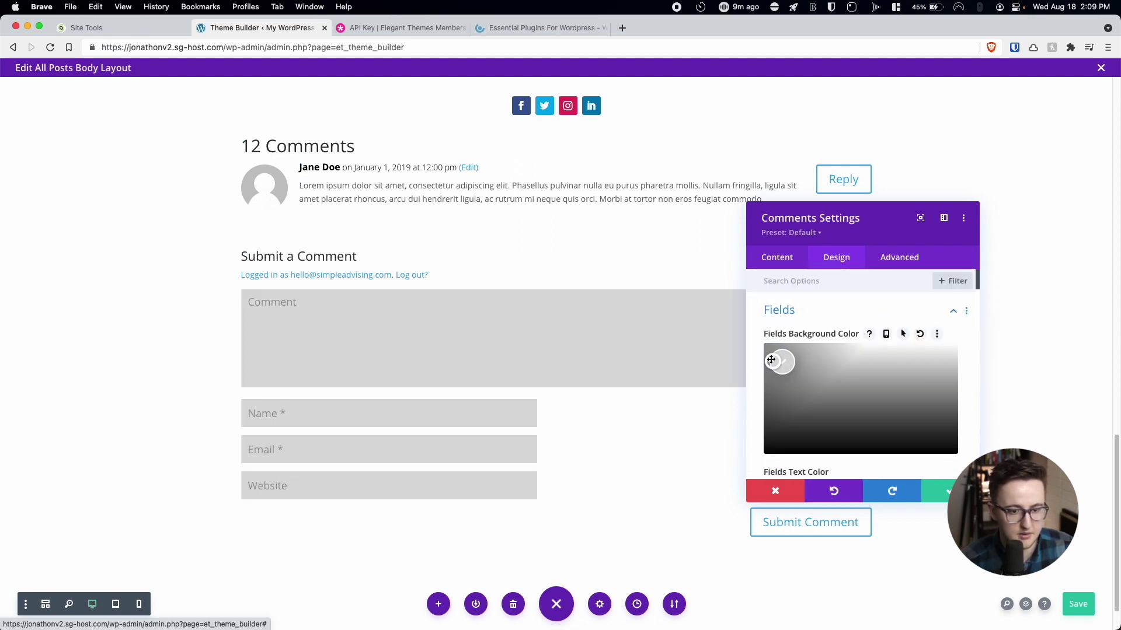
{"action": "scroll", "coordinate": [825, 355], "scroll_direction": "down", "scroll_amount": 5}
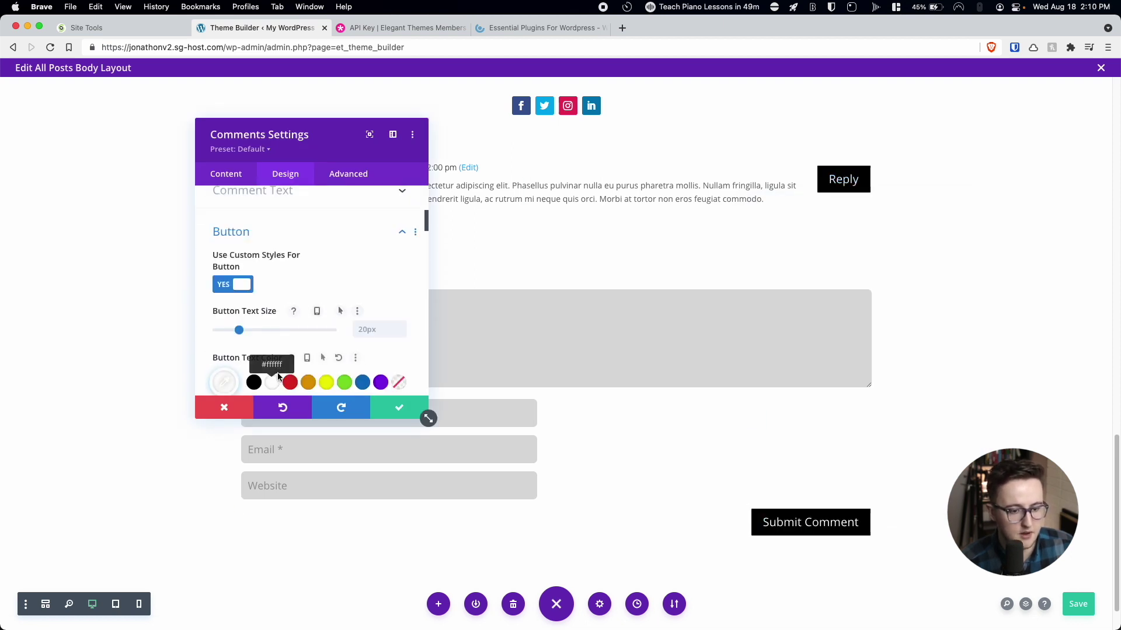
{"action": "scroll", "coordinate": [306, 323], "scroll_direction": "down", "scroll_amount": 5}
{"action": "left_click", "coordinate": [393, 410]}
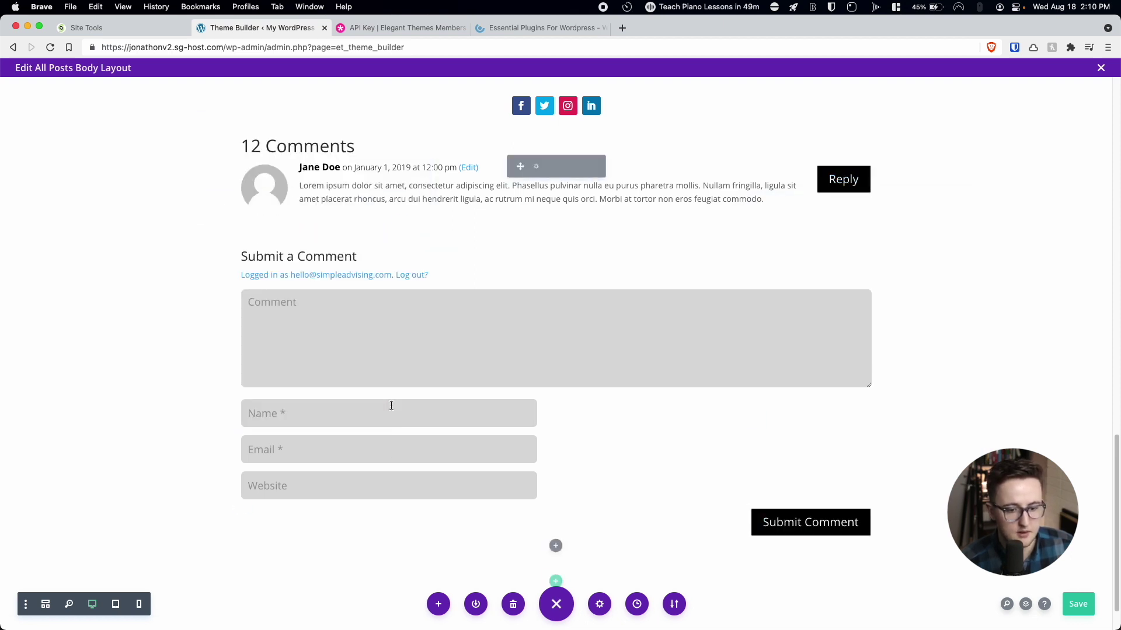
{"action": "left_click", "coordinate": [1077, 605]}
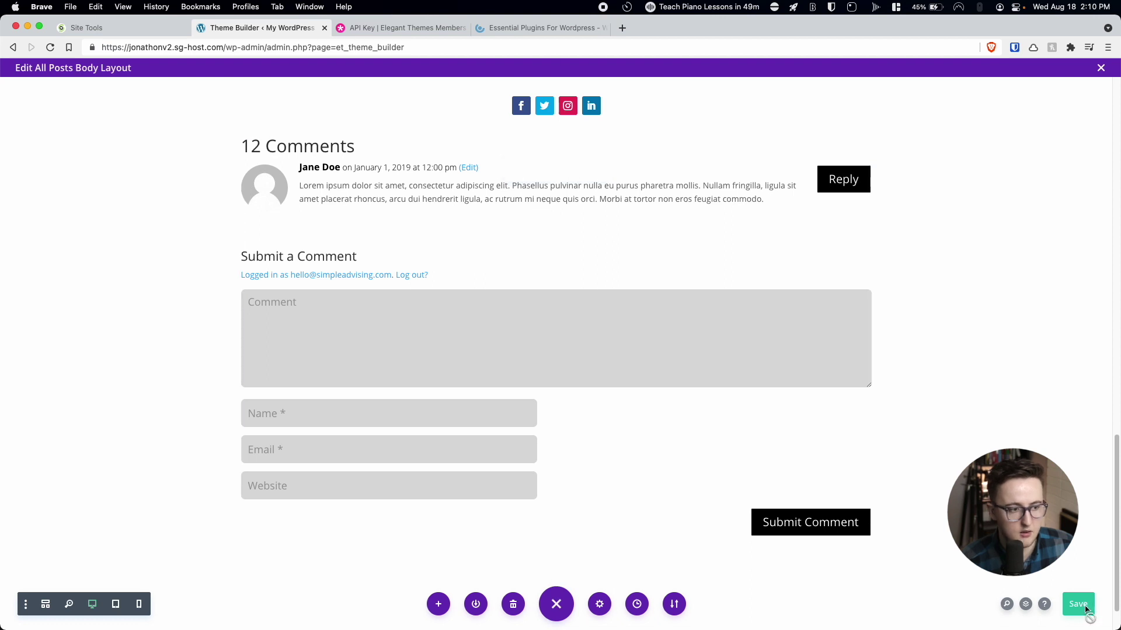
{"action": "scroll", "coordinate": [847, 437], "scroll_direction": "up", "scroll_amount": 10}
Close the Divi body layout editor and save the Theme Builder changes.
{"action": "scroll", "coordinate": [848, 437], "scroll_direction": "down", "scroll_amount": 15}
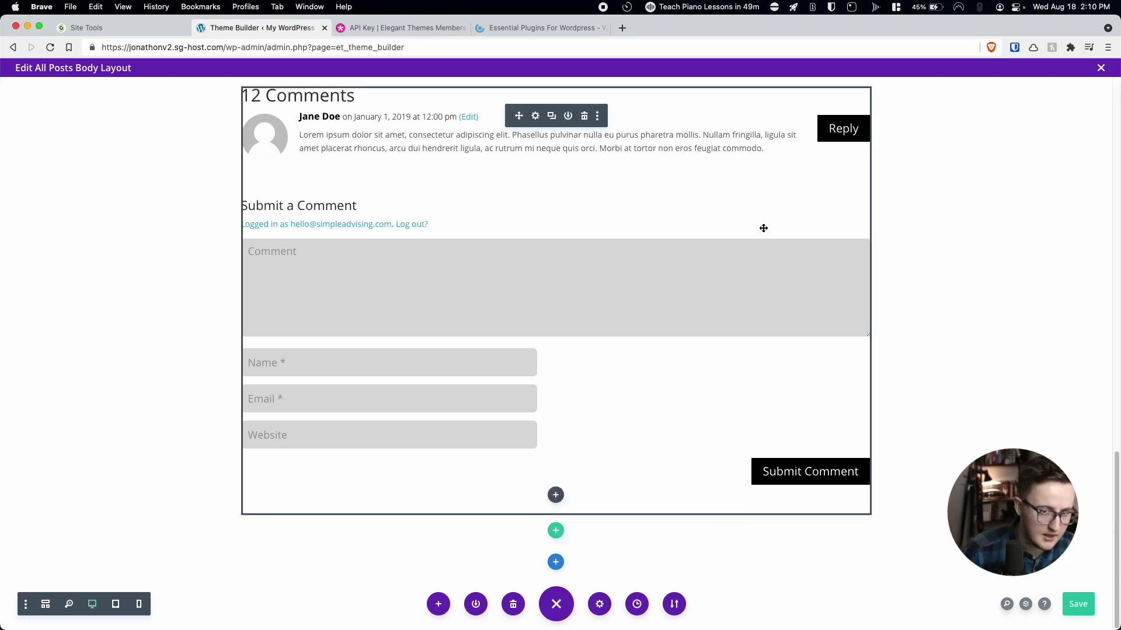
{"action": "scroll", "coordinate": [764, 228], "scroll_direction": "up", "scroll_amount": 7}
{"action": "left_click", "coordinate": [1101, 70]}
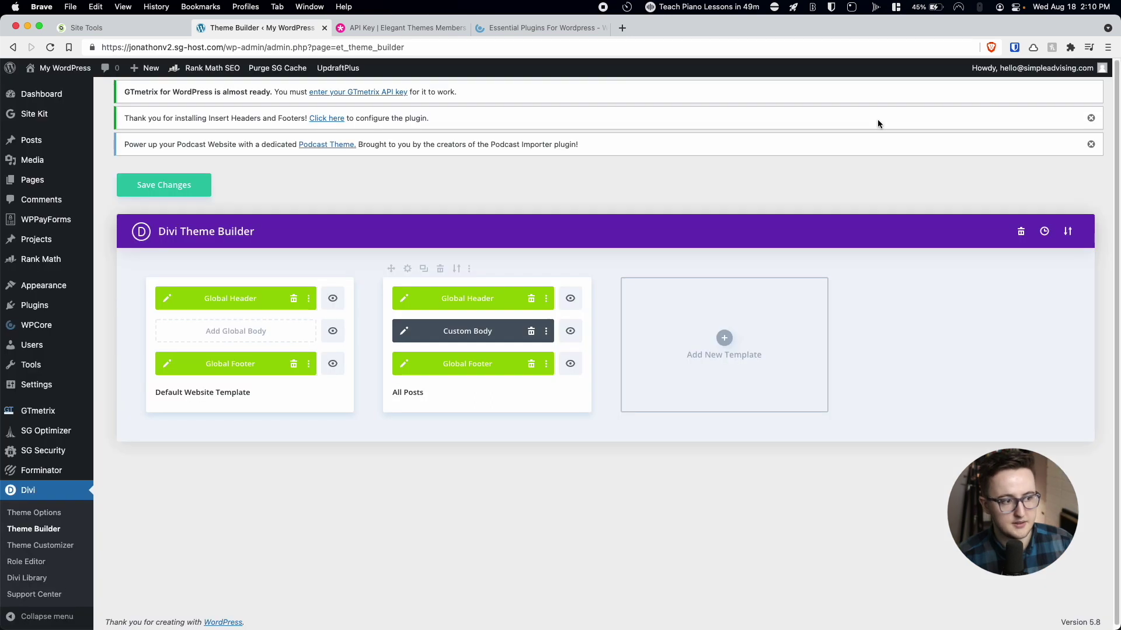
{"action": "left_click", "coordinate": [169, 195]}
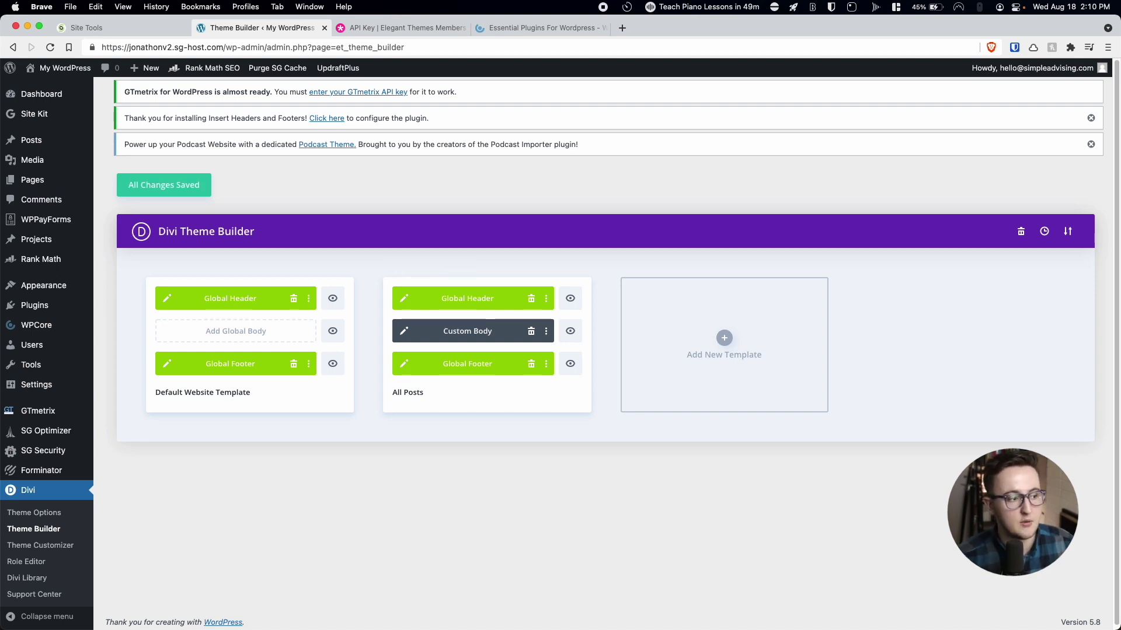
{"action": "mouse_move", "coordinate": [34, 179]}
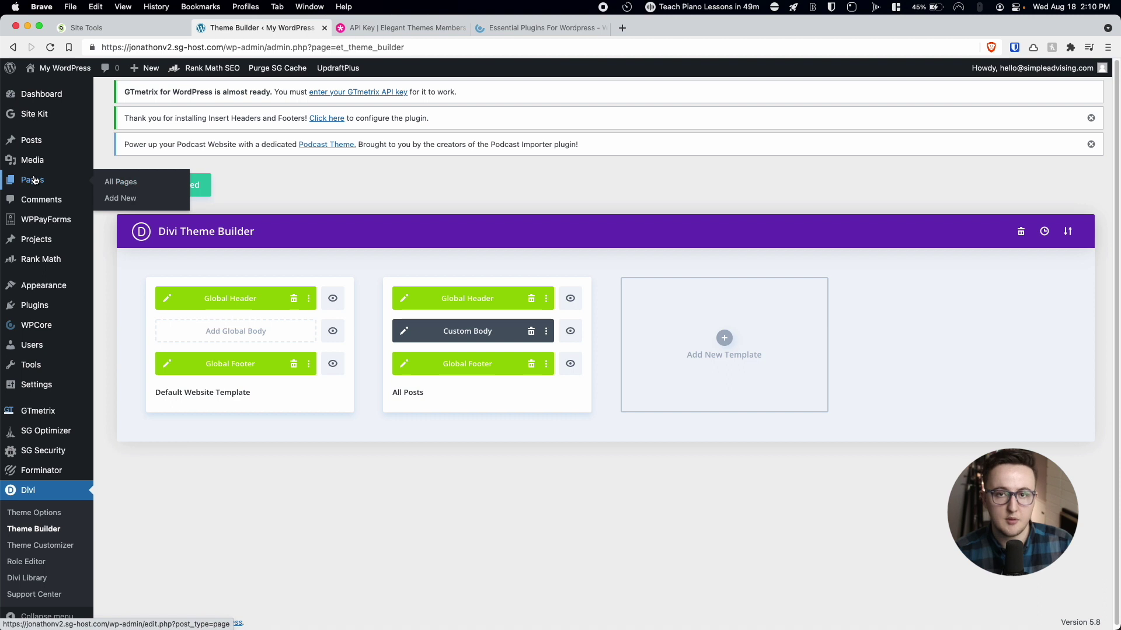
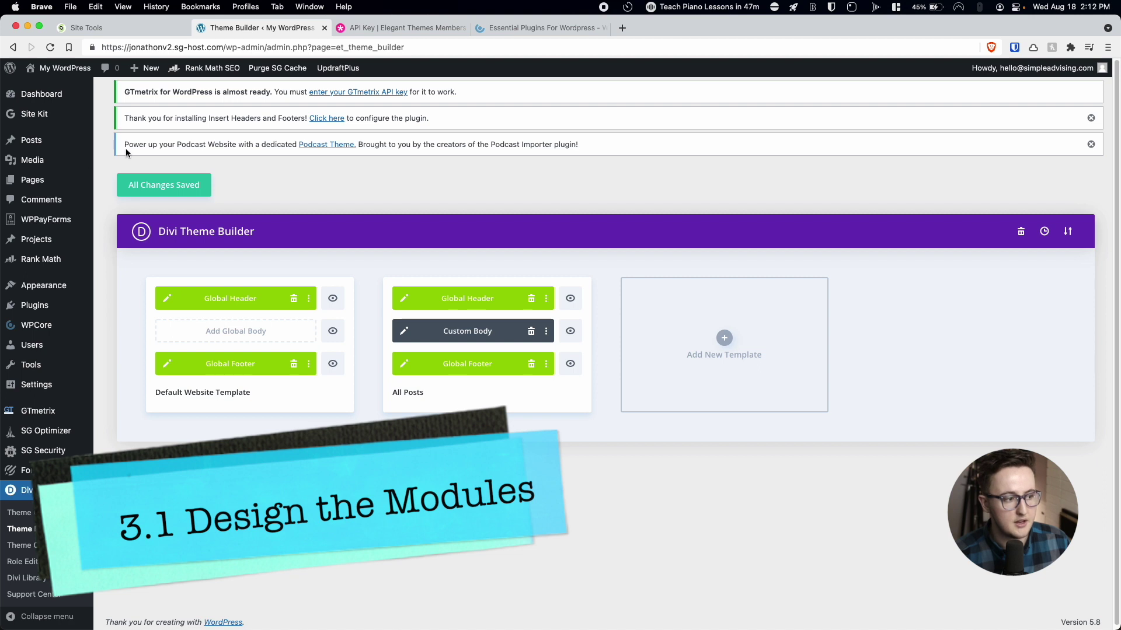
Open the About page from the All Pages list with Edit With Divi.
{"action": "mouse_move", "coordinate": [51, 186]}
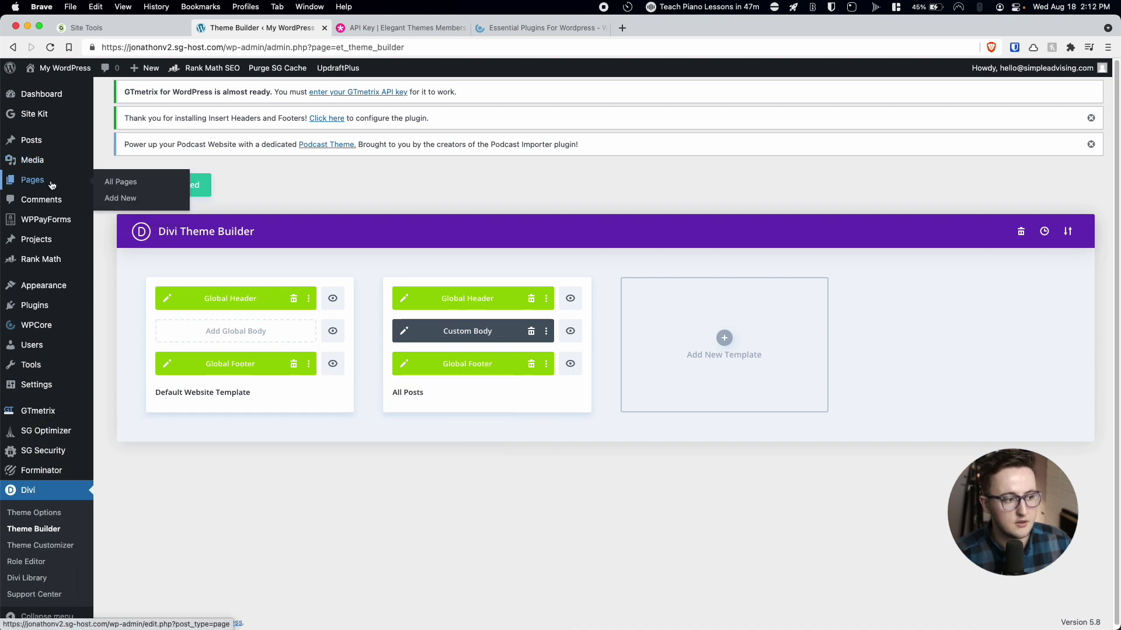
{"action": "left_click", "coordinate": [117, 182]}
{"action": "scroll", "coordinate": [182, 201], "scroll_direction": "down", "scroll_amount": 2}
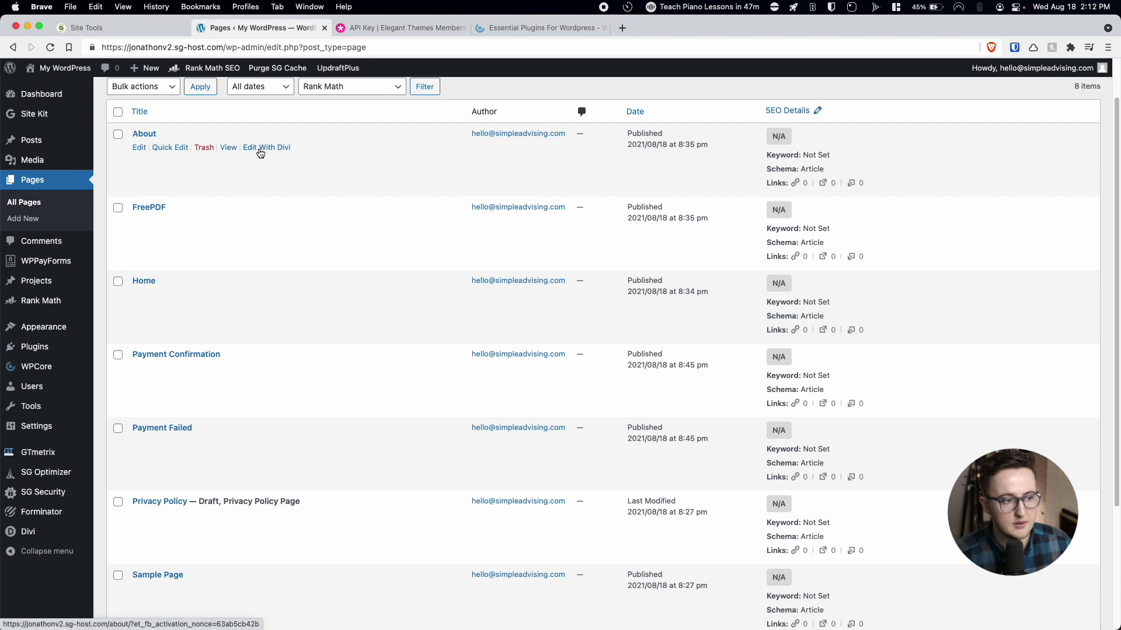
{"action": "left_click", "coordinate": [261, 150]}
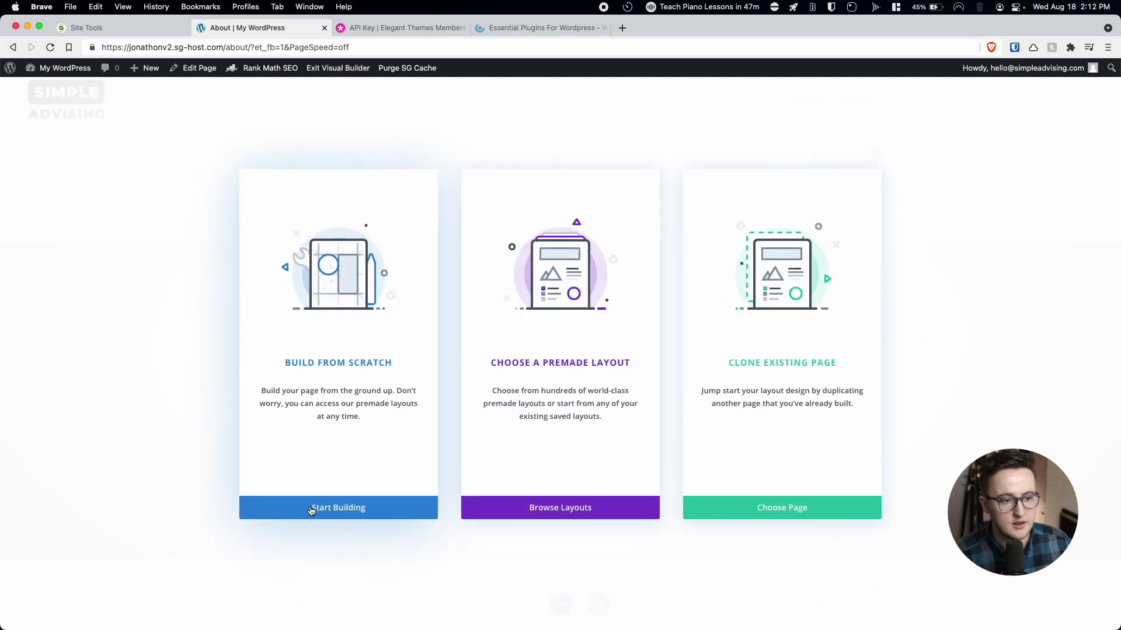
Start the About page from scratch with a row split into two equal columns.
{"action": "left_click", "coordinate": [310, 508]}
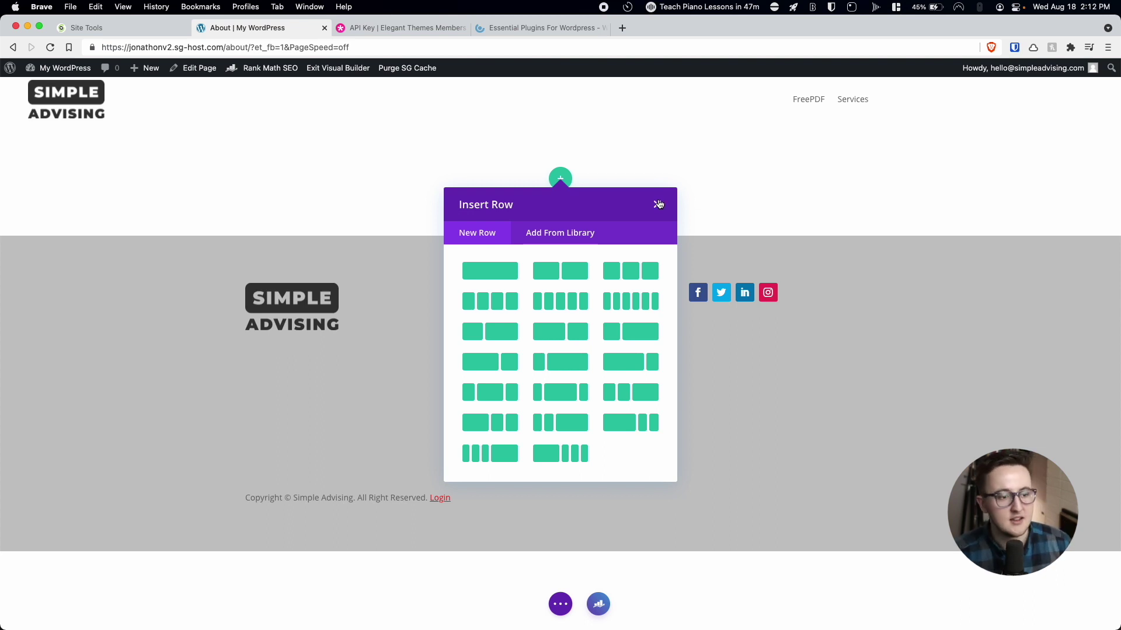
{"action": "left_click", "coordinate": [658, 204]}
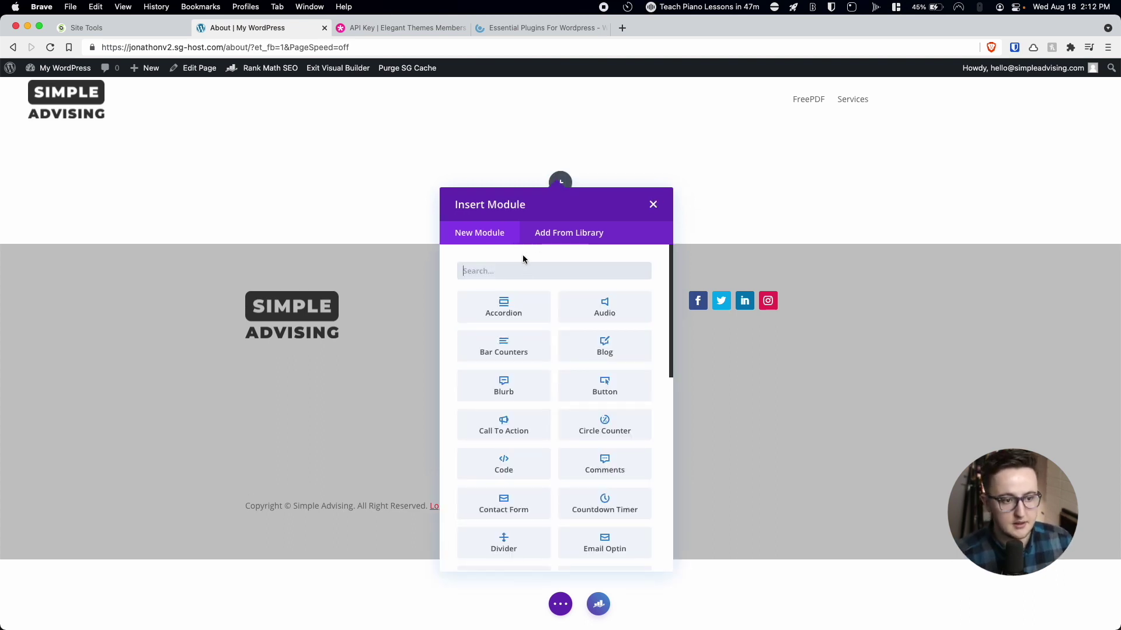
{"action": "left_click", "coordinate": [653, 205]}
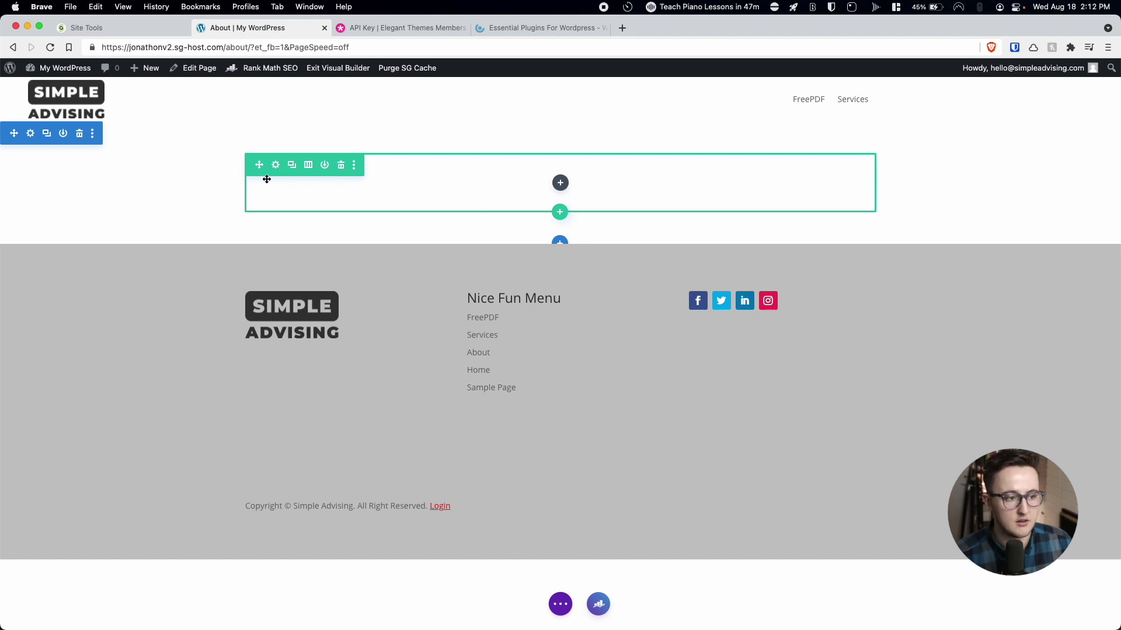
{"action": "left_click", "coordinate": [308, 166]}
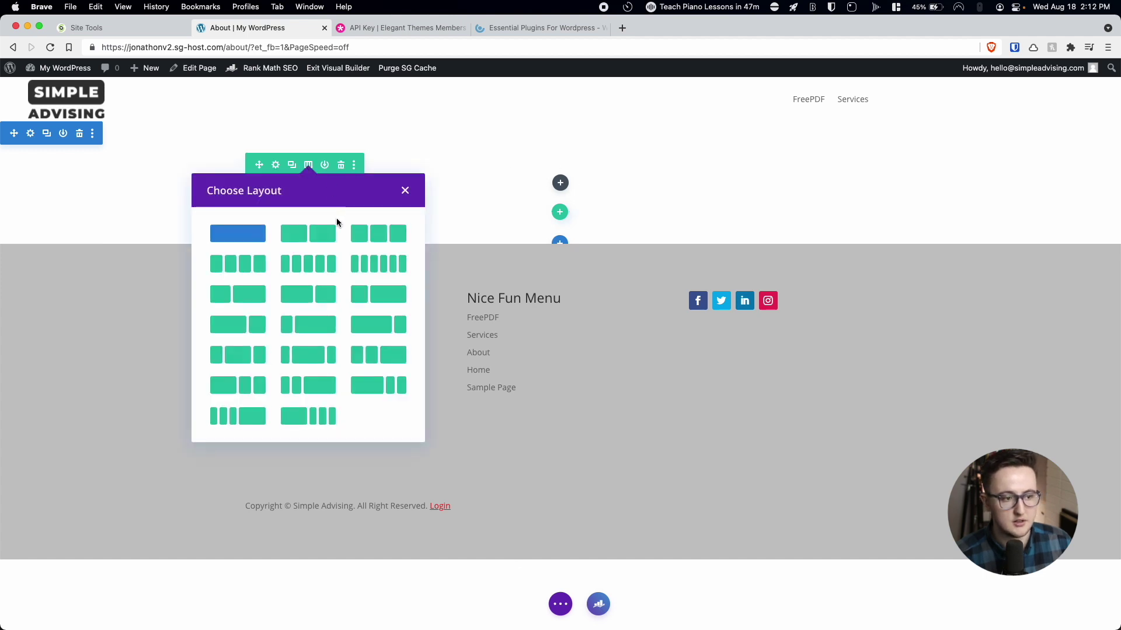
{"action": "left_click", "coordinate": [306, 233]}
Add an Image module to the left column with an uploaded photo of a man at a table.
{"action": "left_click", "coordinate": [394, 184]}
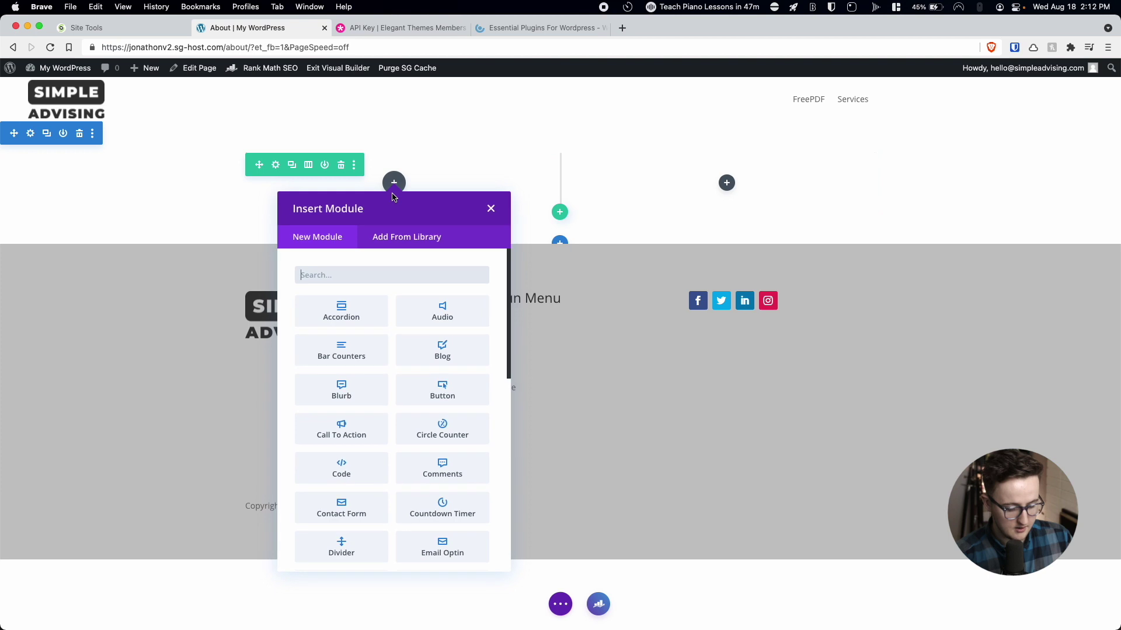
{"action": "type", "text": "image"}
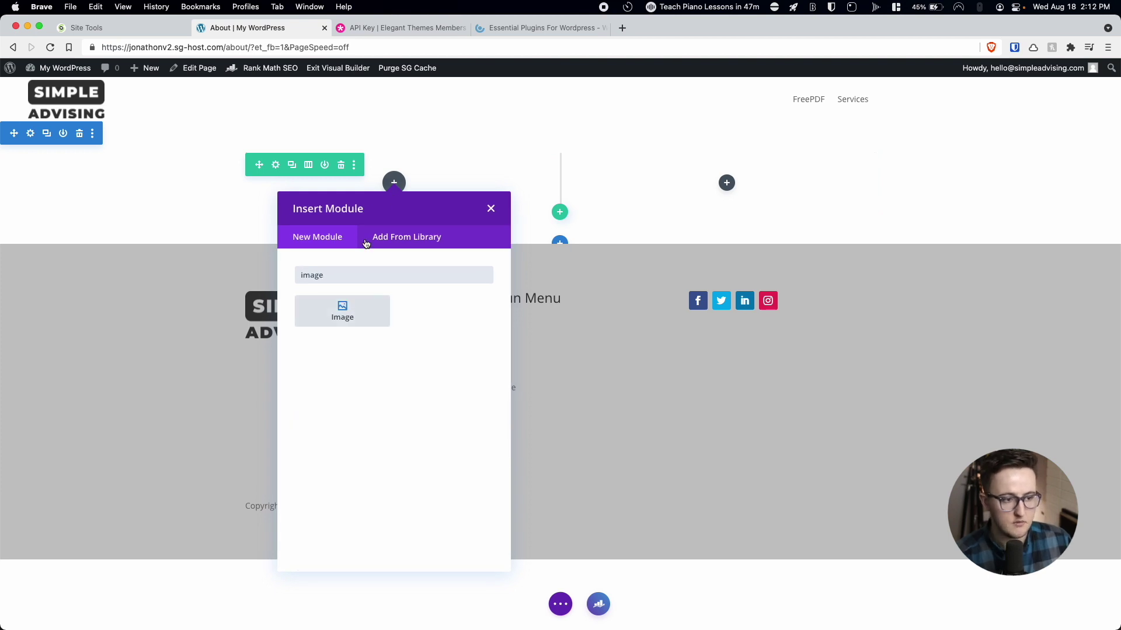
{"action": "left_click", "coordinate": [366, 320]}
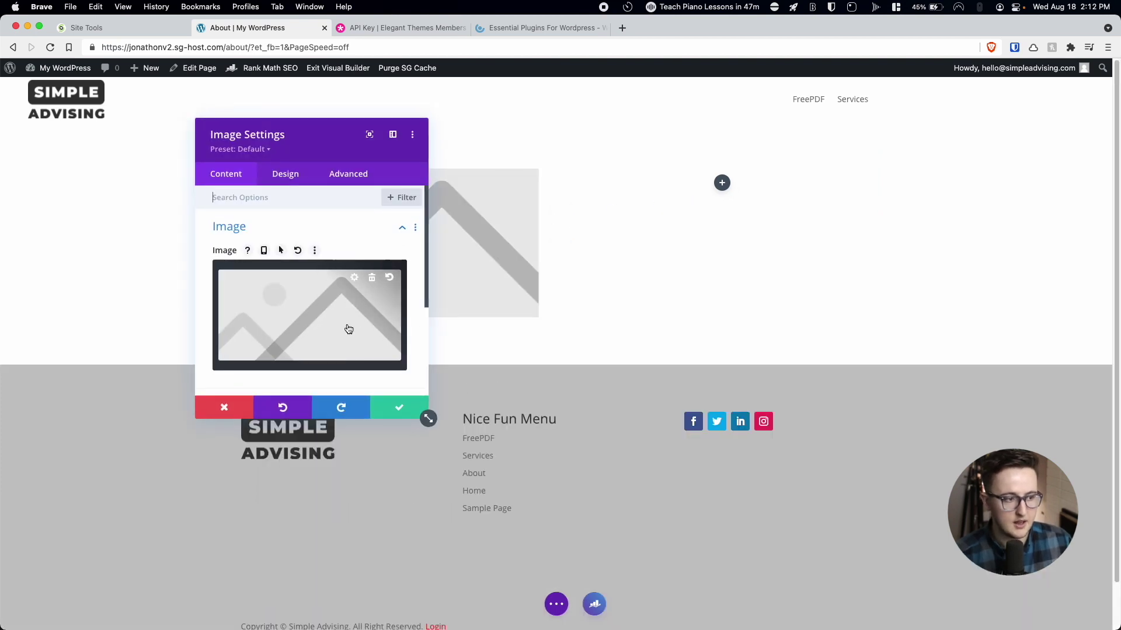
{"action": "left_click", "coordinate": [348, 327]}
{"action": "left_click", "coordinate": [158, 115]}
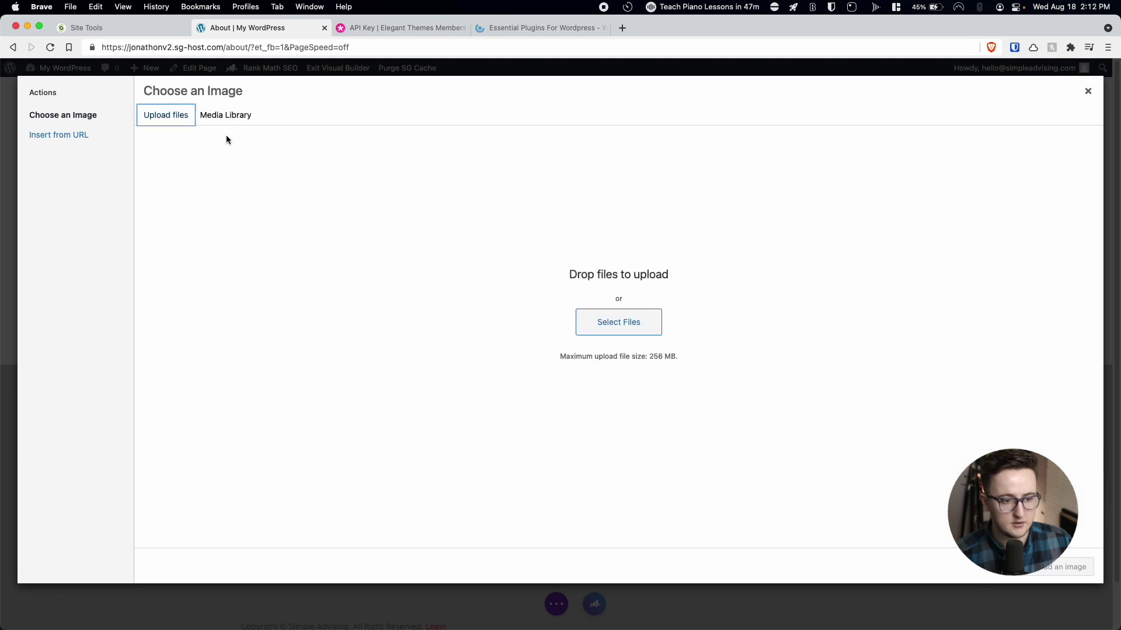
{"action": "left_click", "coordinate": [601, 324]}
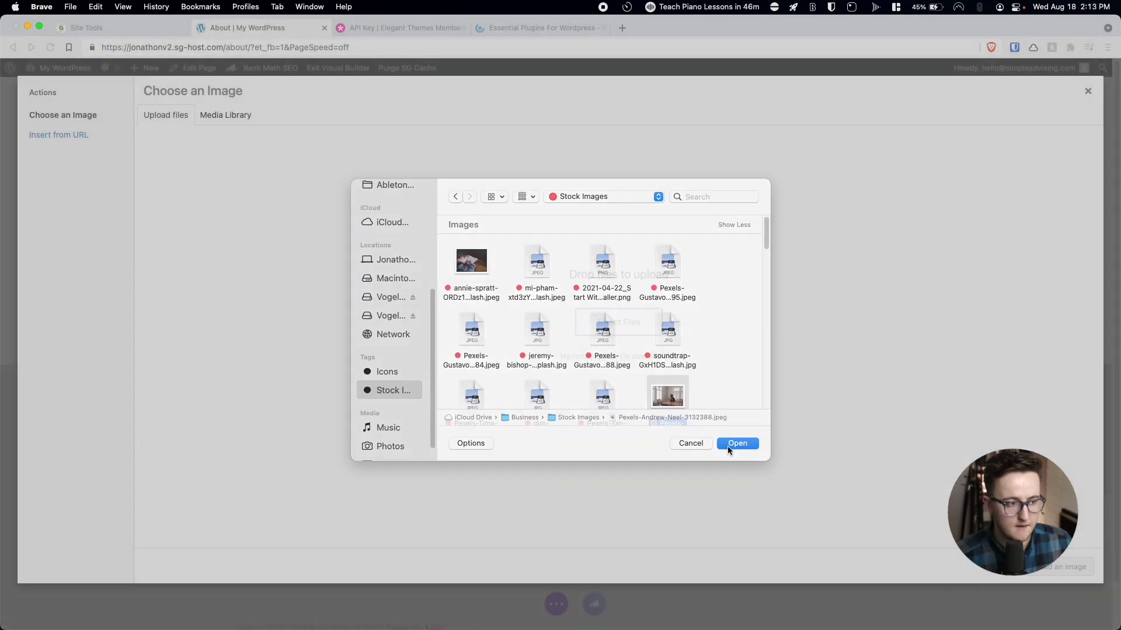
{"action": "left_click", "coordinate": [727, 446]}
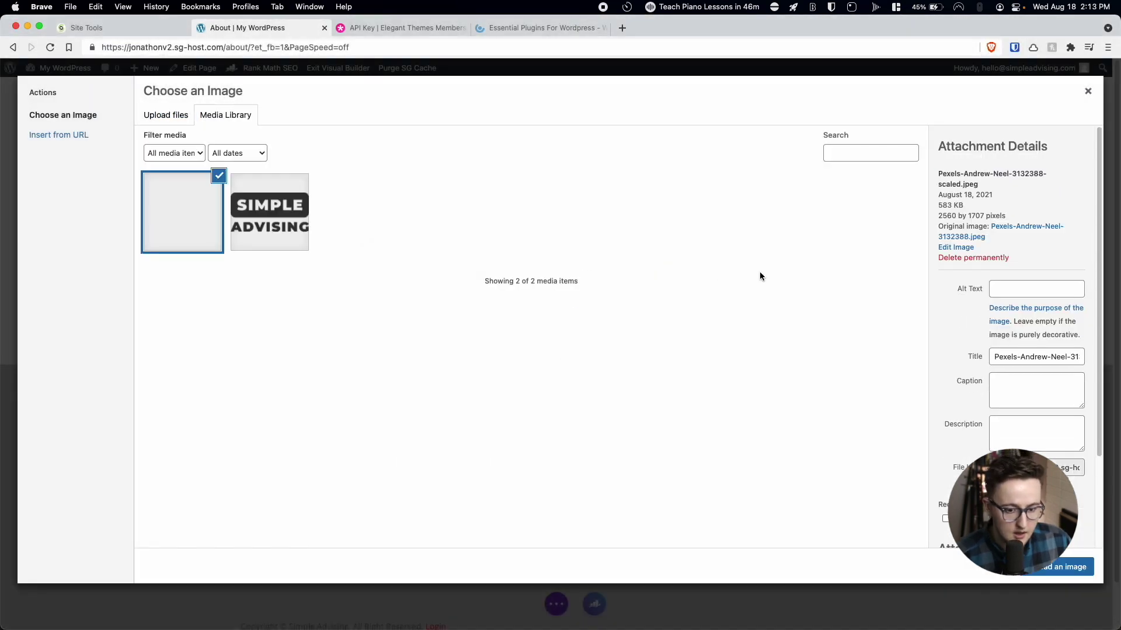
{"action": "left_click", "coordinate": [1046, 574]}
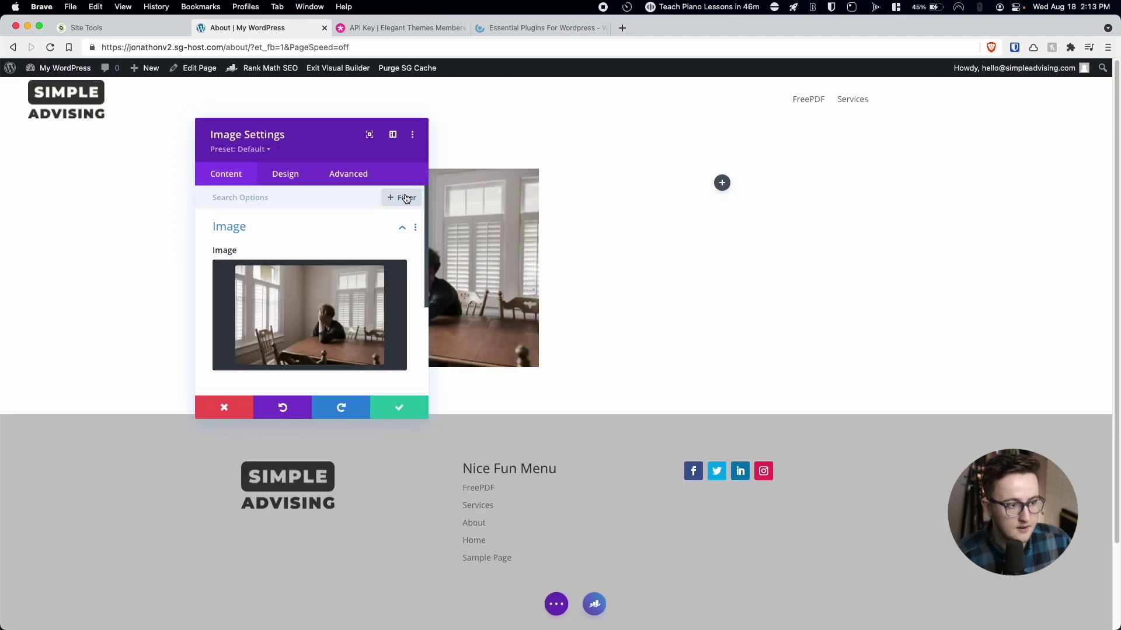
{"action": "left_click_drag", "start_coordinate": [292, 146], "coordinate": [833, 137]}
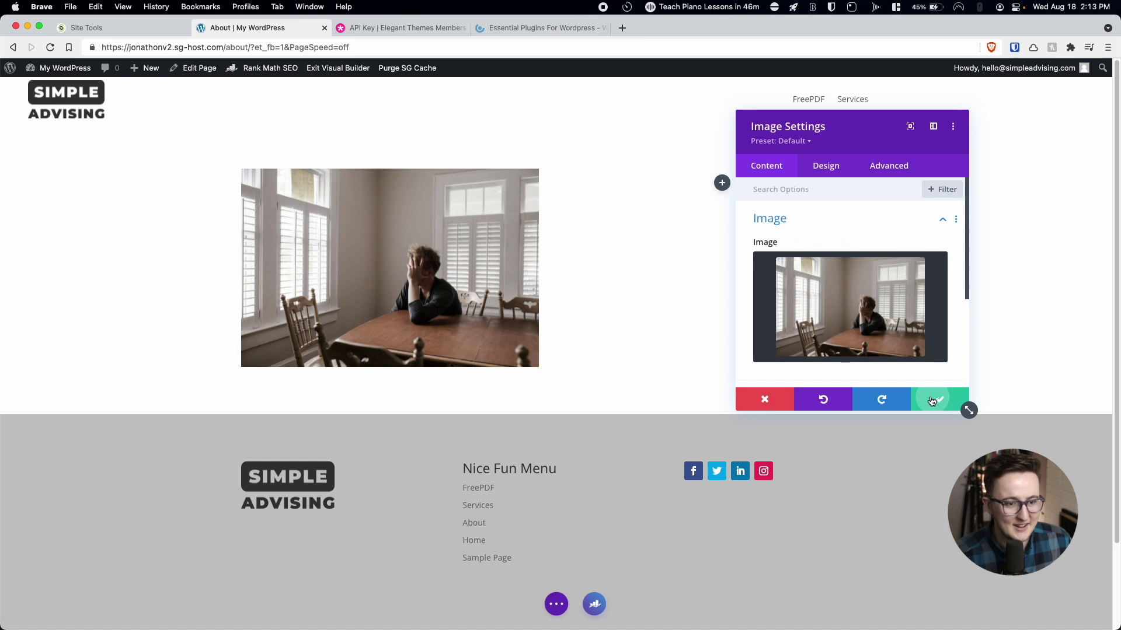
{"action": "left_click", "coordinate": [937, 399]}
Add a right-column Text module with a 'Meet the Team' Heading 1 above the placeholder paragraph.
{"action": "left_click", "coordinate": [721, 182]}
{"action": "type", "text": "te"}
{"action": "left_click", "coordinate": [773, 390]}
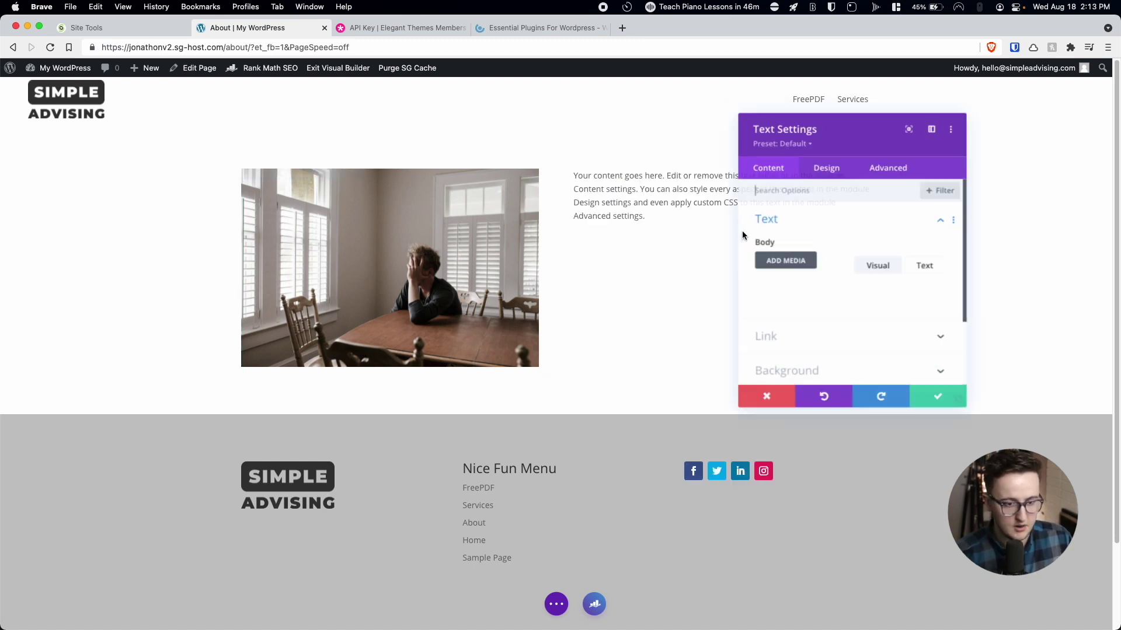
{"action": "left_click", "coordinate": [797, 340]}
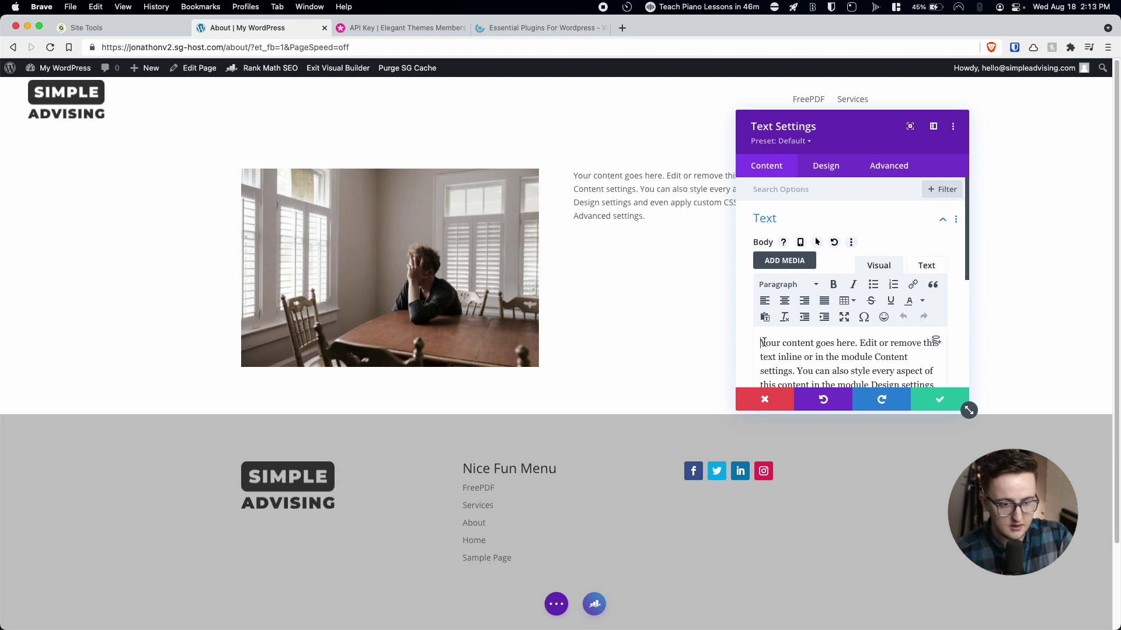
{"action": "key", "text": "Return"}
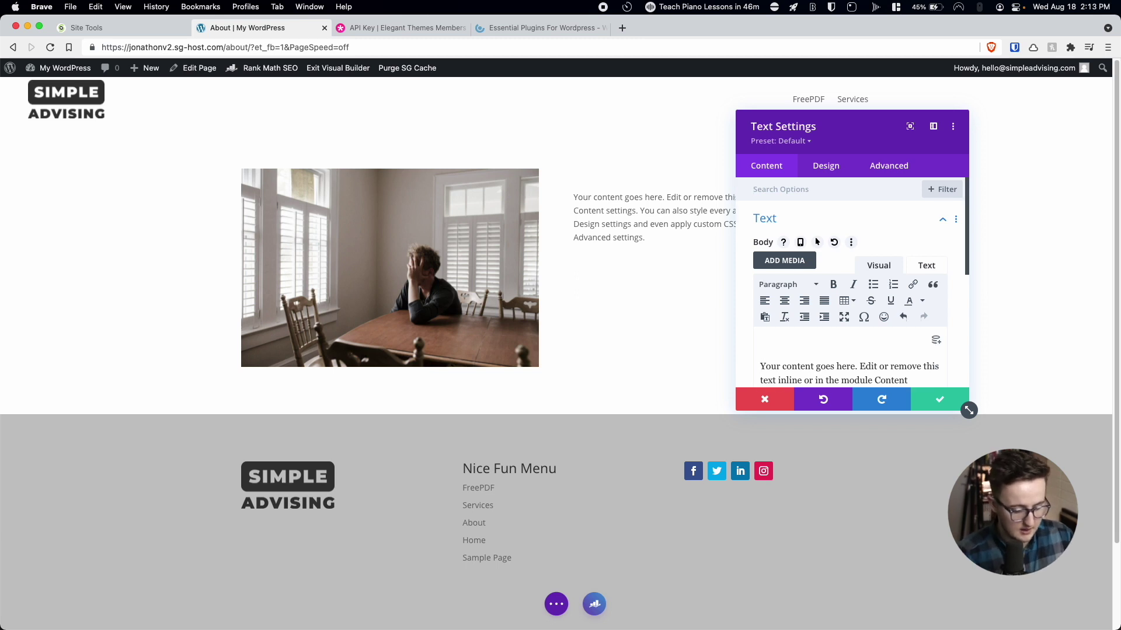
{"action": "type", "text": "Meet the Team"}
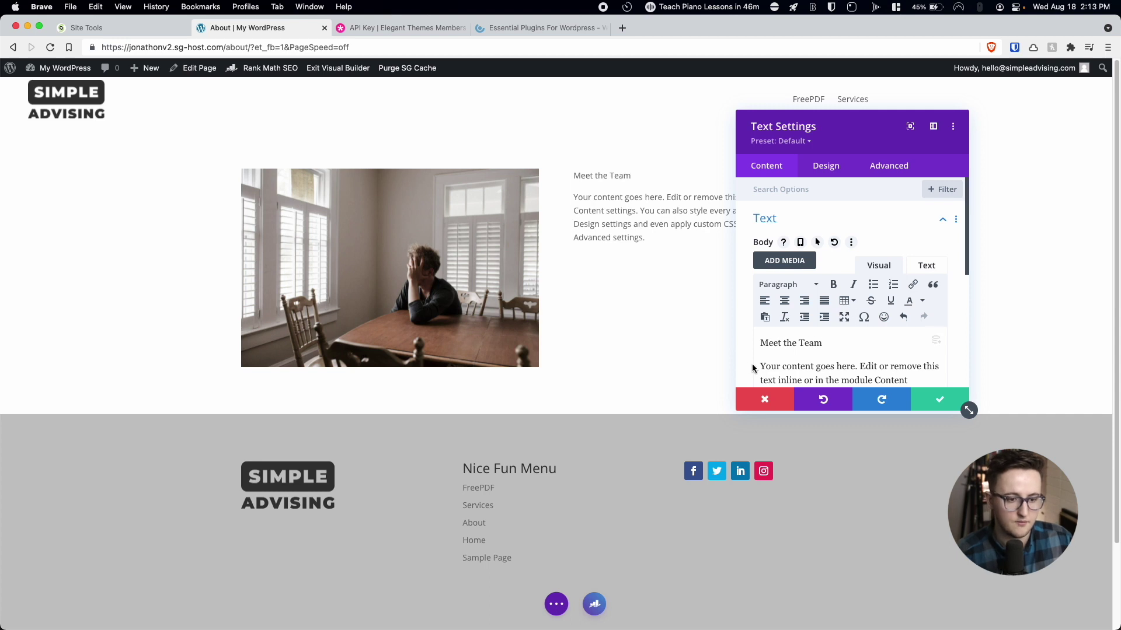
{"action": "triple_click", "coordinate": [768, 345]}
{"action": "left_click", "coordinate": [776, 290]}
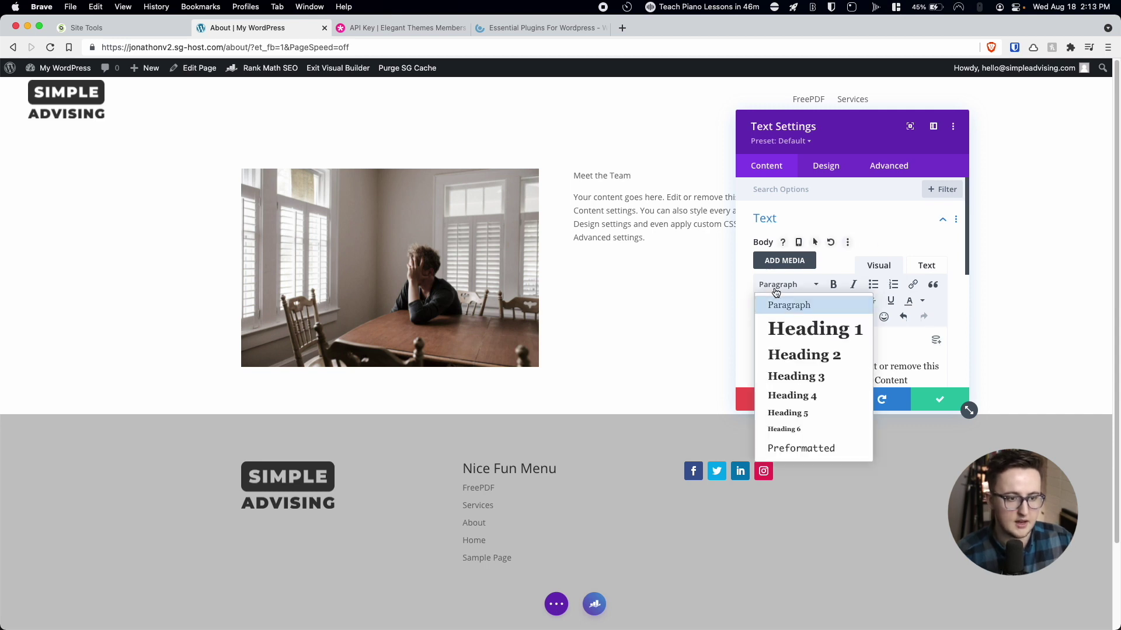
{"action": "left_click", "coordinate": [787, 330]}
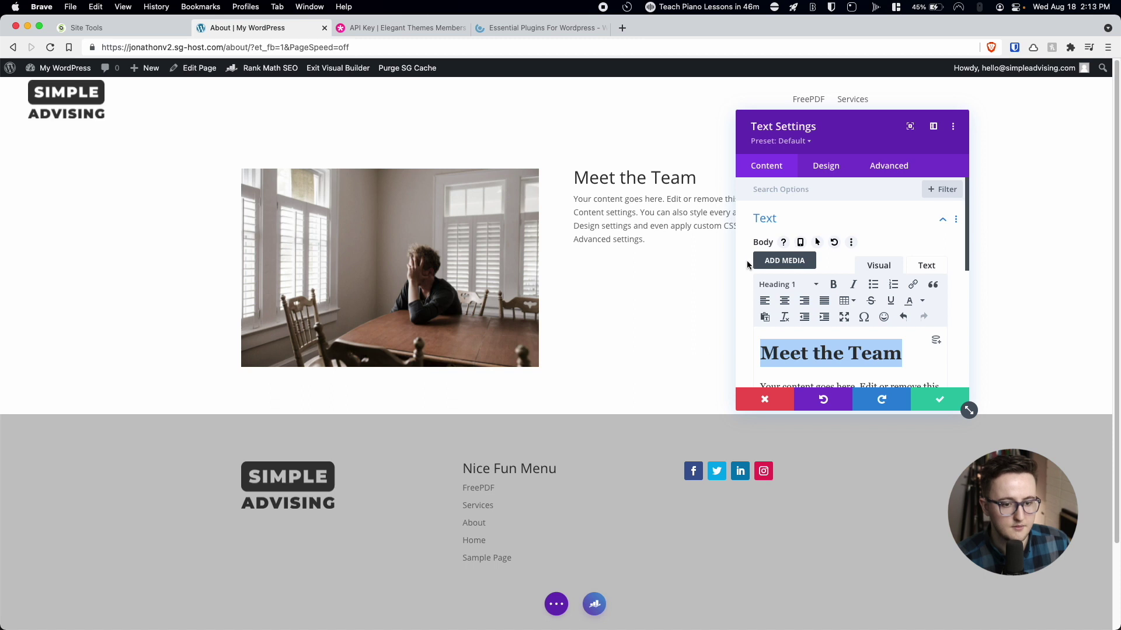
{"action": "left_click", "coordinate": [937, 402]}
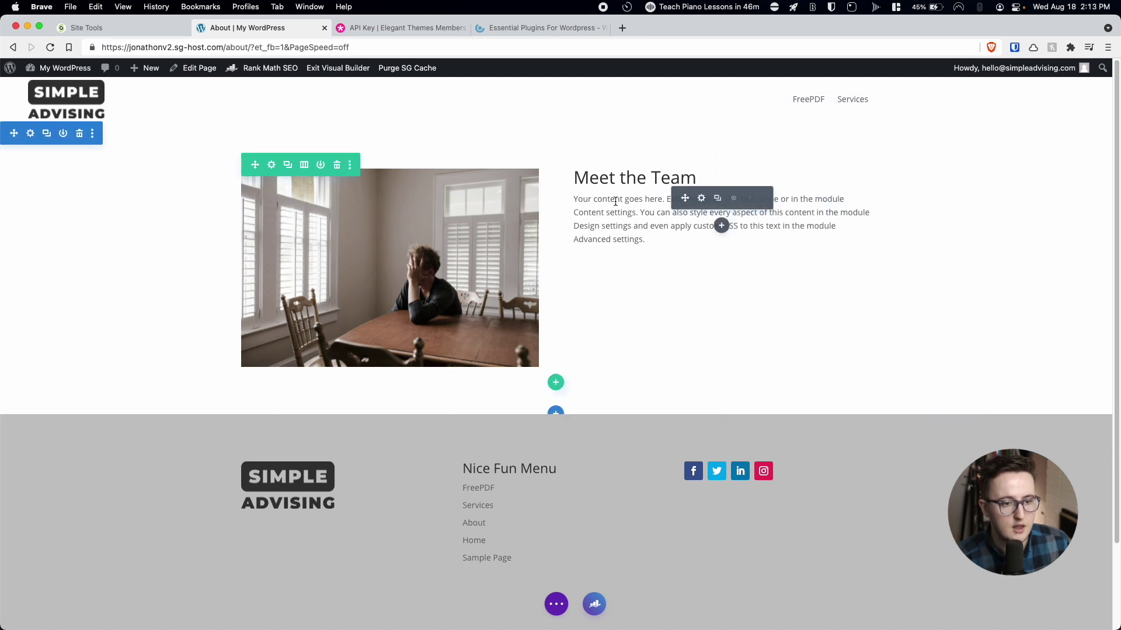
Add a 'Schedule A Call' Button module below the Meet the Team text.
{"action": "left_click", "coordinate": [724, 228]}
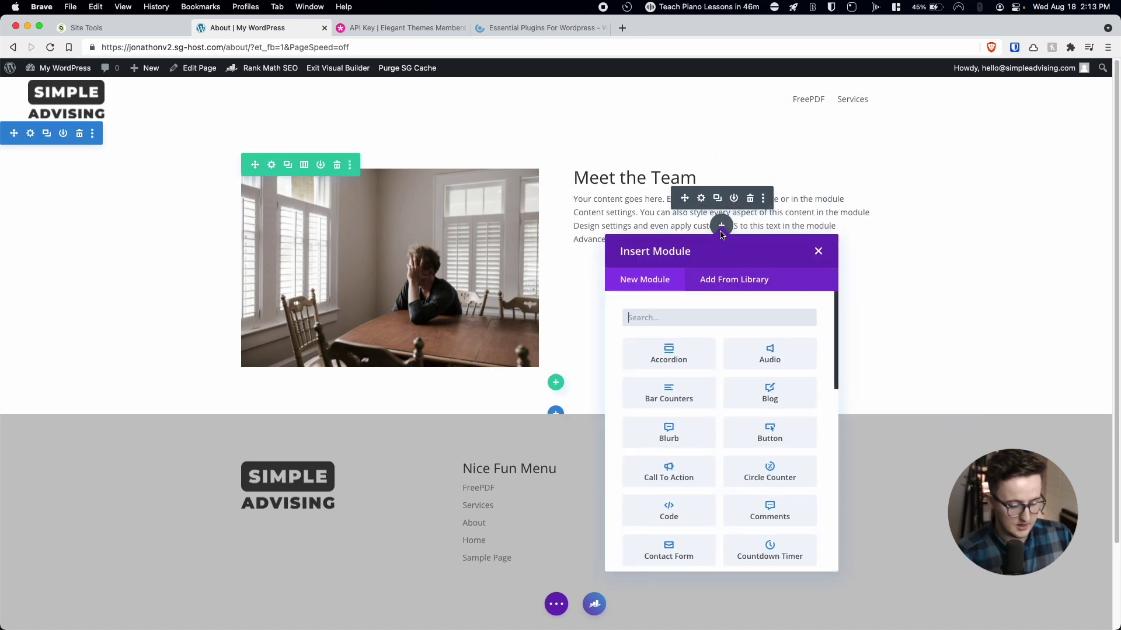
{"action": "type", "text": "but"}
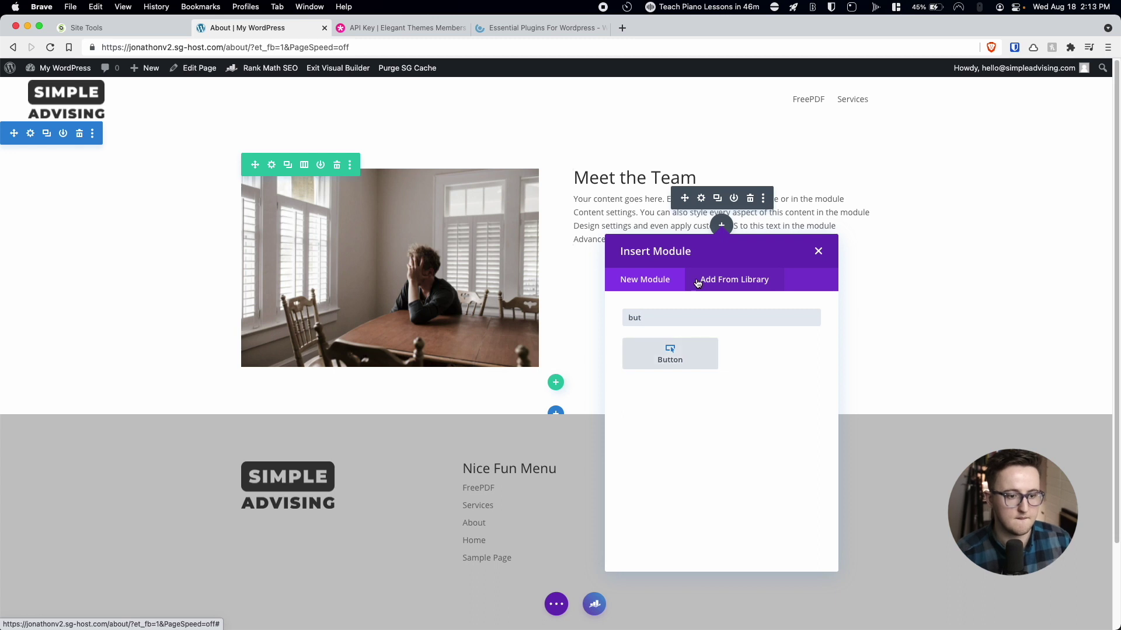
{"action": "left_click", "coordinate": [676, 362]}
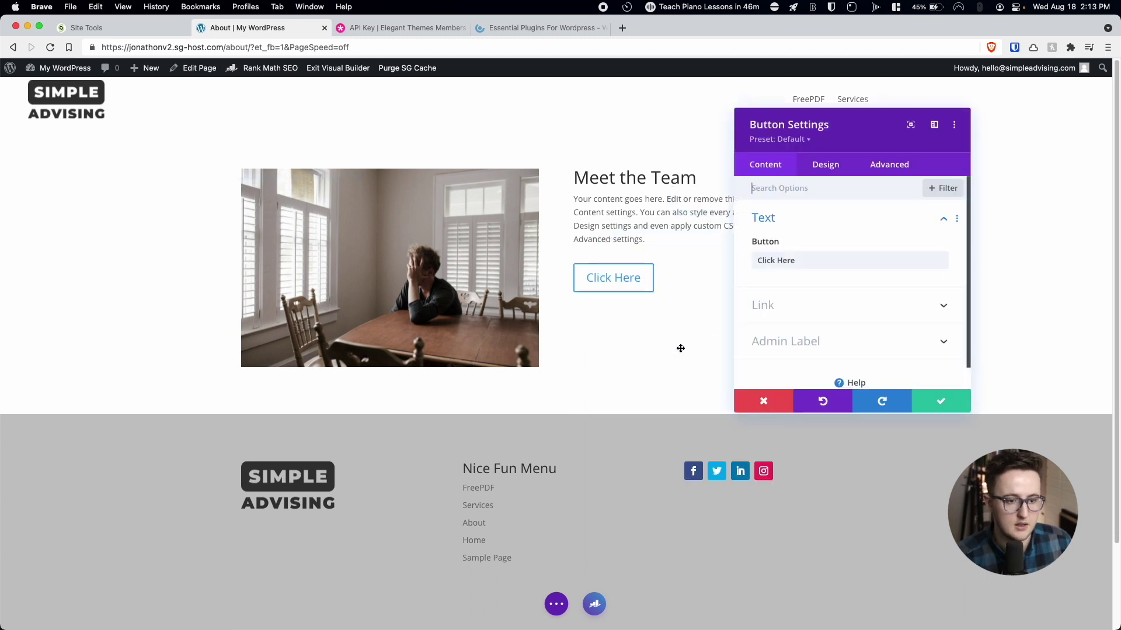
{"action": "triple_click", "coordinate": [776, 262]}
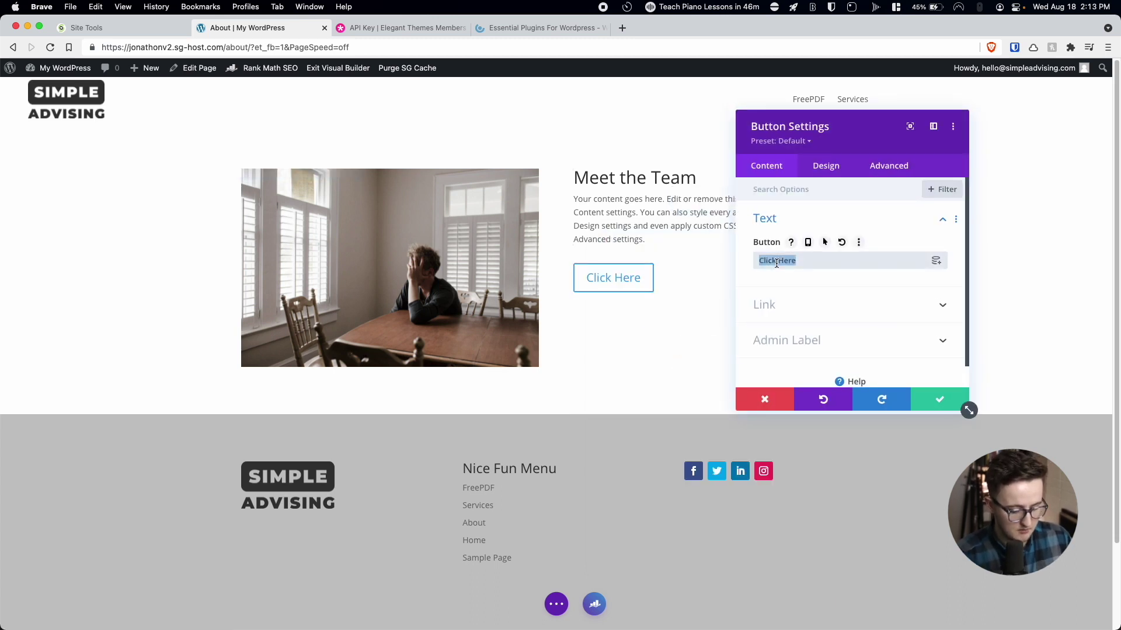
{"action": "type", "text": "Schedule A Call"}
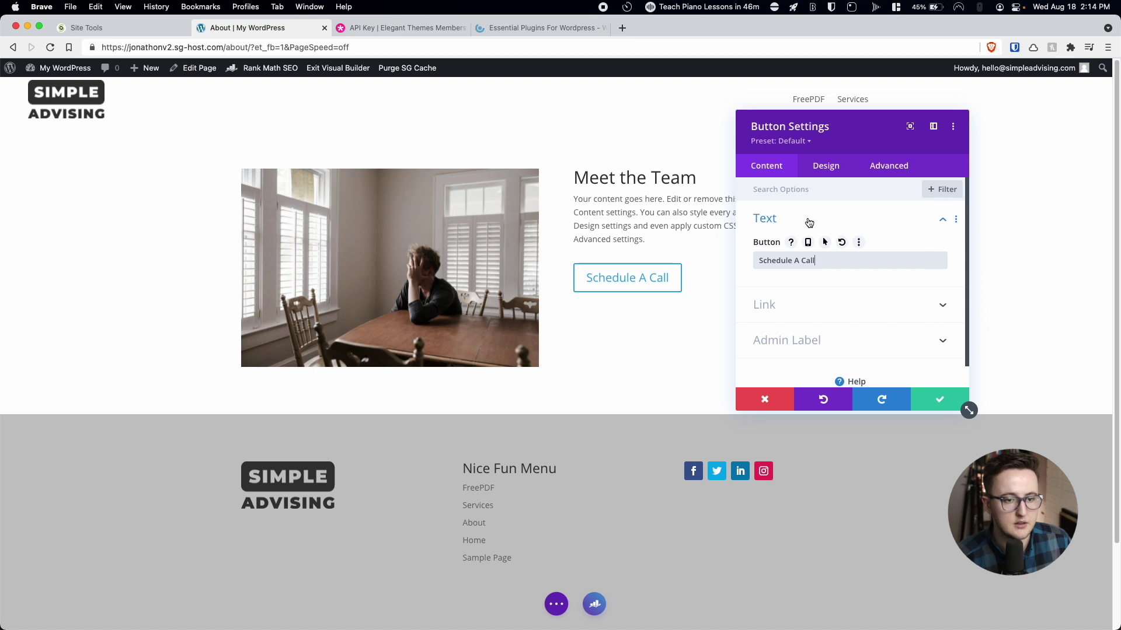
Check the button alignment at tablet and phone sizes, leaving per-device alignment off.
{"action": "left_click", "coordinate": [826, 166]}
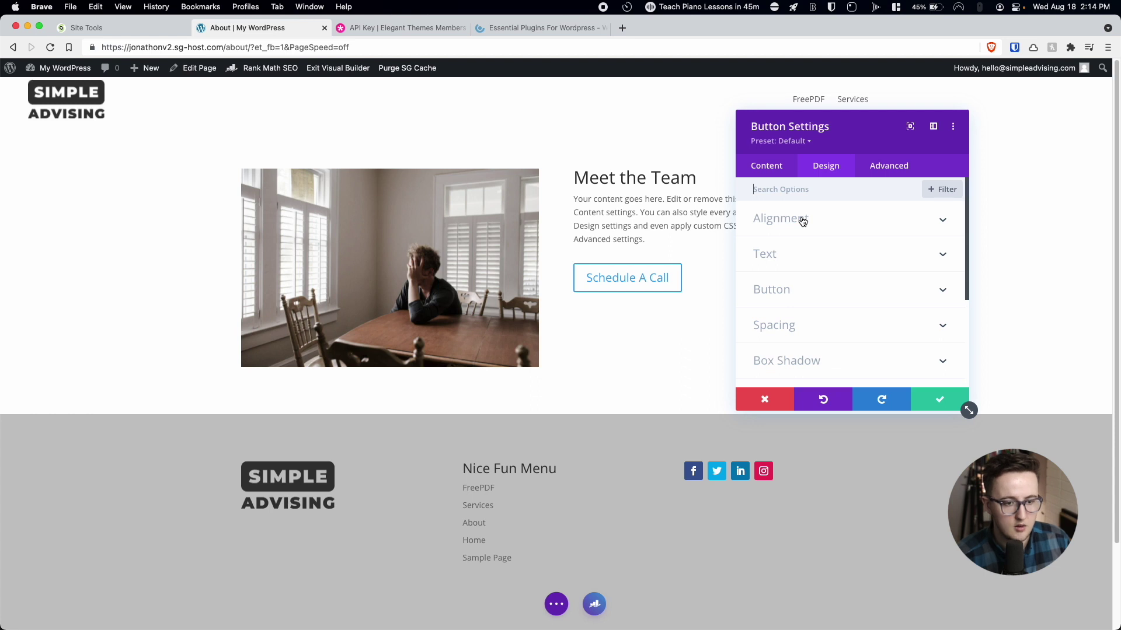
{"action": "left_click", "coordinate": [802, 220]}
{"action": "left_click", "coordinate": [853, 243]}
{"action": "left_click", "coordinate": [851, 264]}
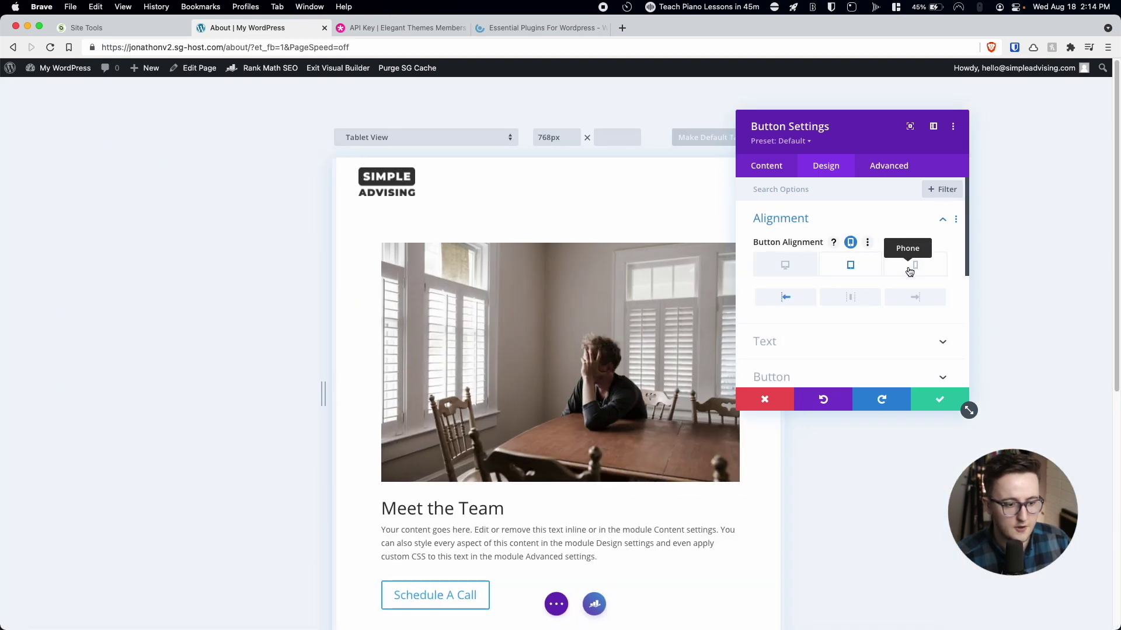
{"action": "left_click", "coordinate": [912, 267]}
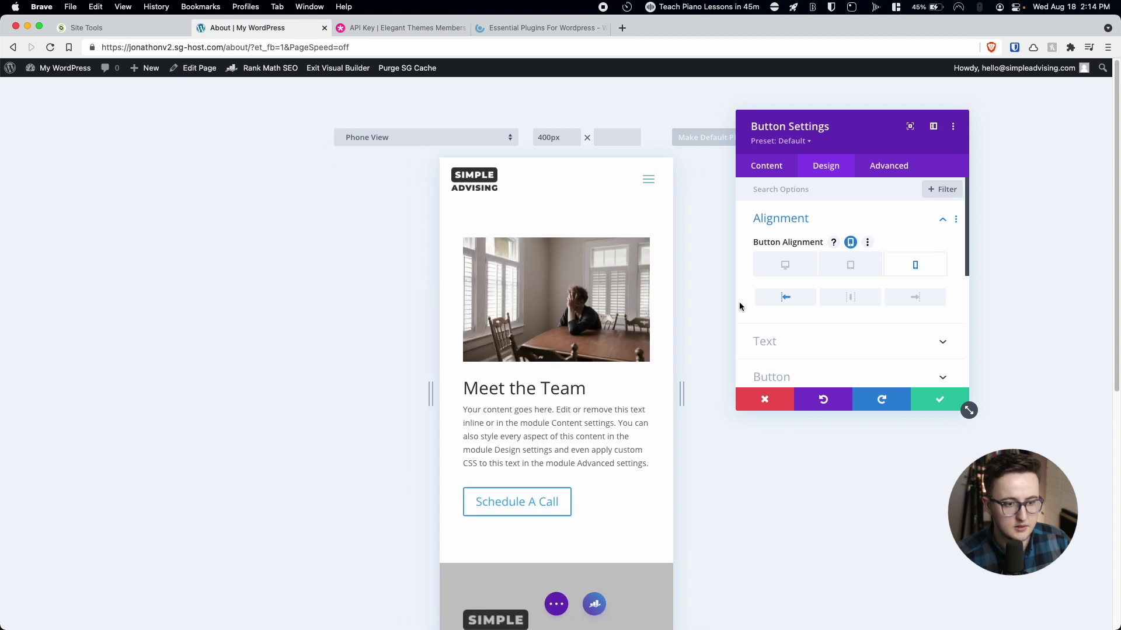
{"action": "left_click", "coordinate": [767, 265]}
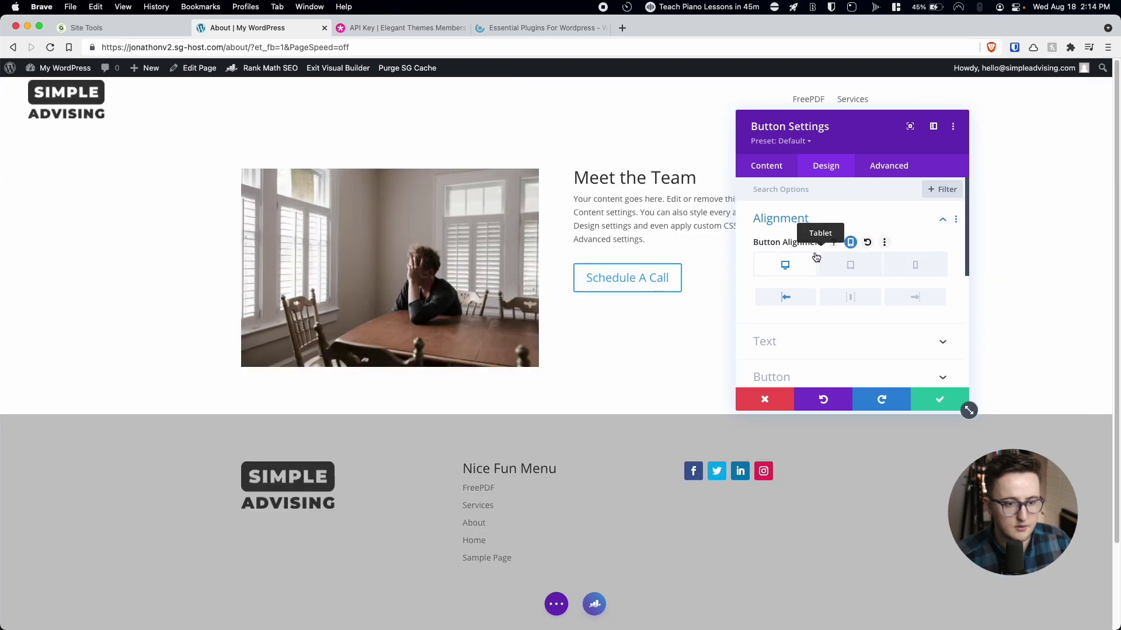
{"action": "left_click", "coordinate": [852, 243]}
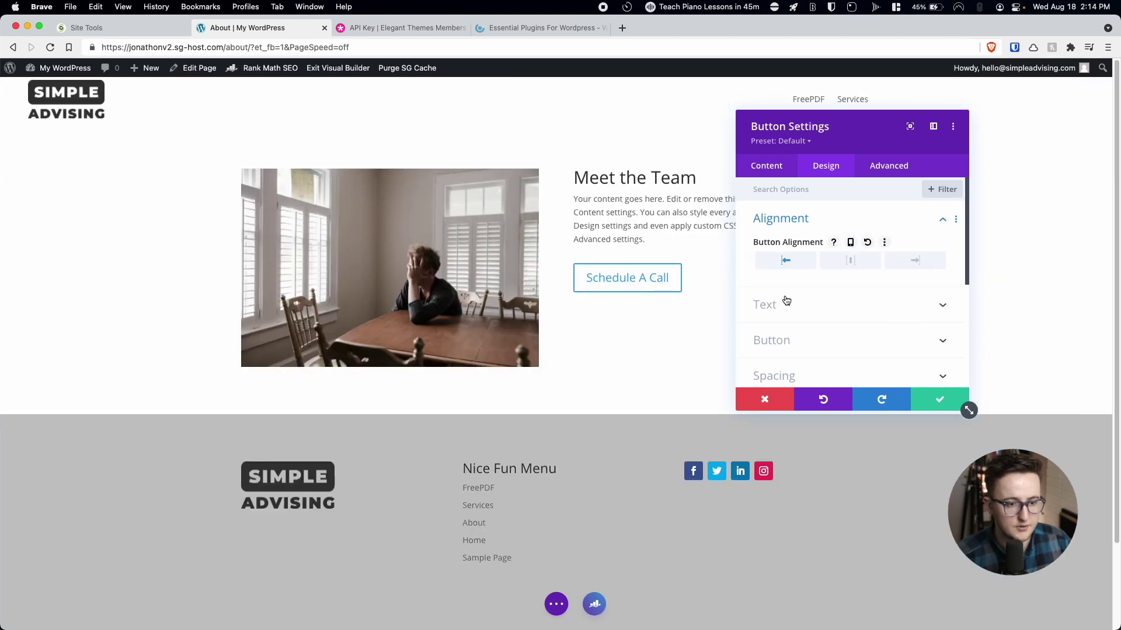
Enable custom button styles with white text and a black background.
{"action": "left_click", "coordinate": [754, 339]}
{"action": "left_click", "coordinate": [787, 249]}
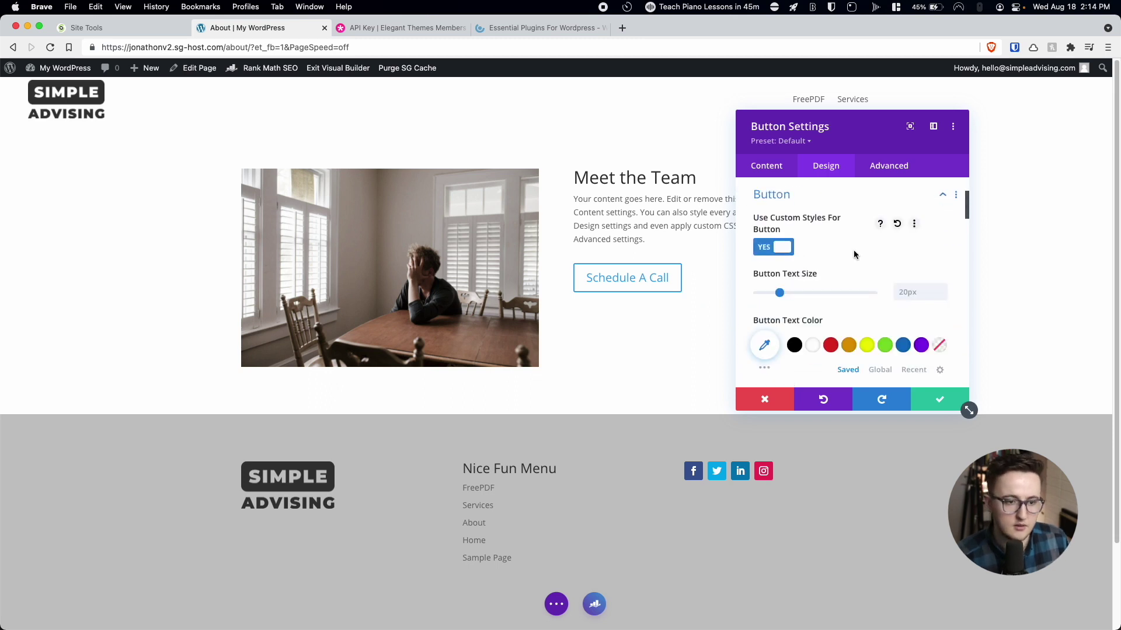
{"action": "scroll", "coordinate": [853, 251], "scroll_direction": "down", "scroll_amount": 2}
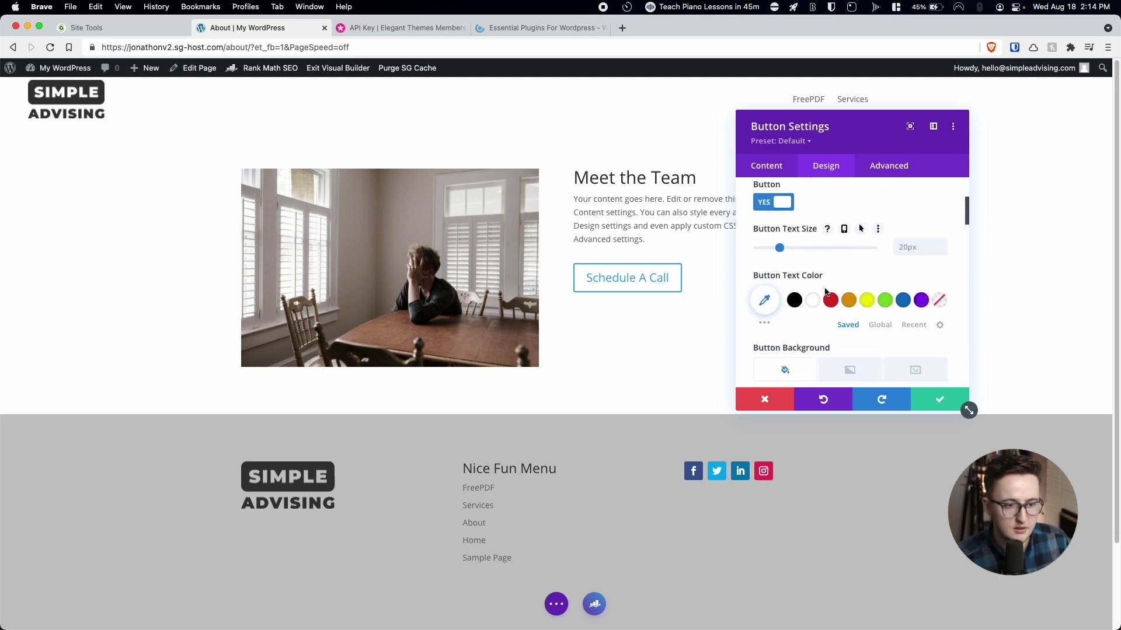
{"action": "left_click", "coordinate": [813, 301]}
{"action": "scroll", "coordinate": [812, 301], "scroll_direction": "down", "scroll_amount": 3}
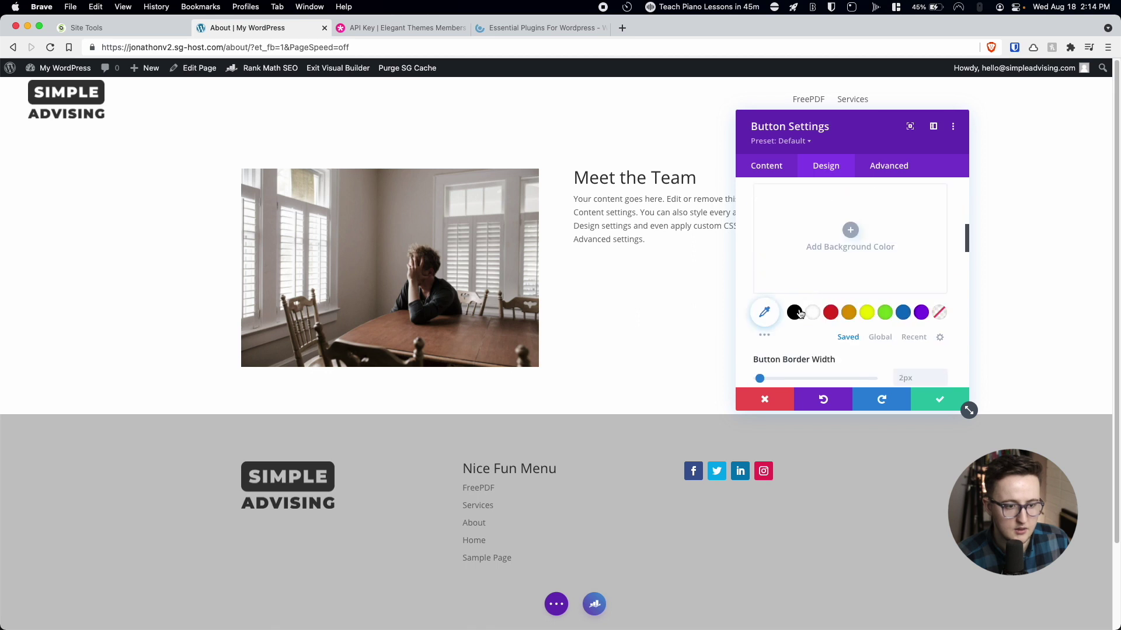
{"action": "left_click", "coordinate": [795, 313]}
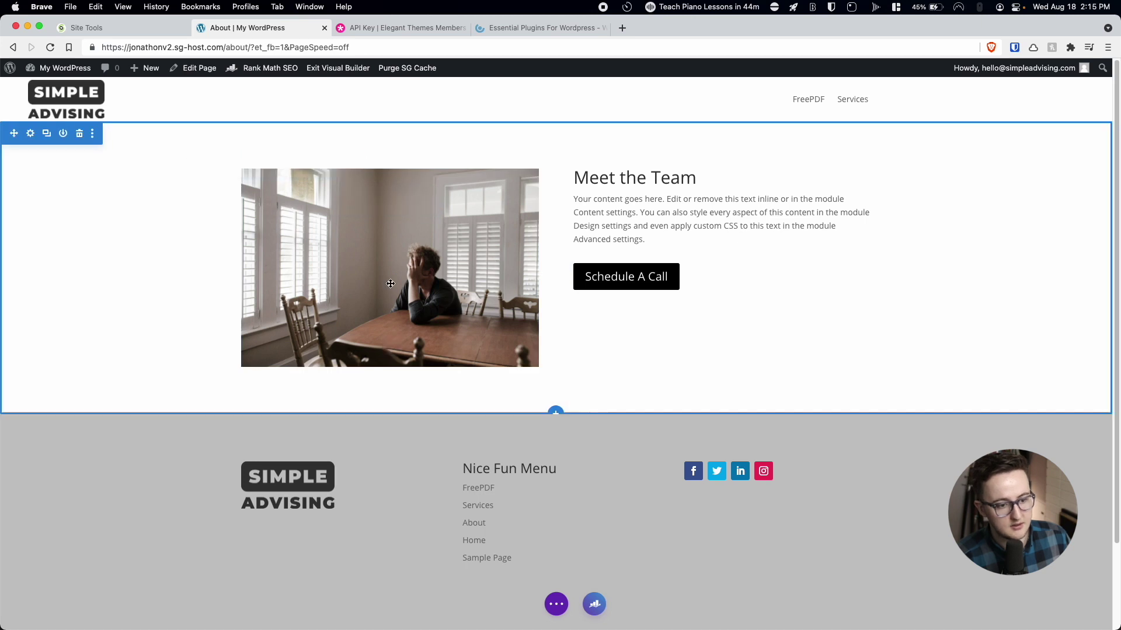
Insert a regular empty section above the footer without choosing a row layout.
{"action": "scroll", "coordinate": [561, 410], "scroll_direction": "down", "scroll_amount": 5}
{"action": "scroll", "coordinate": [561, 410], "scroll_direction": "up", "scroll_amount": 5}
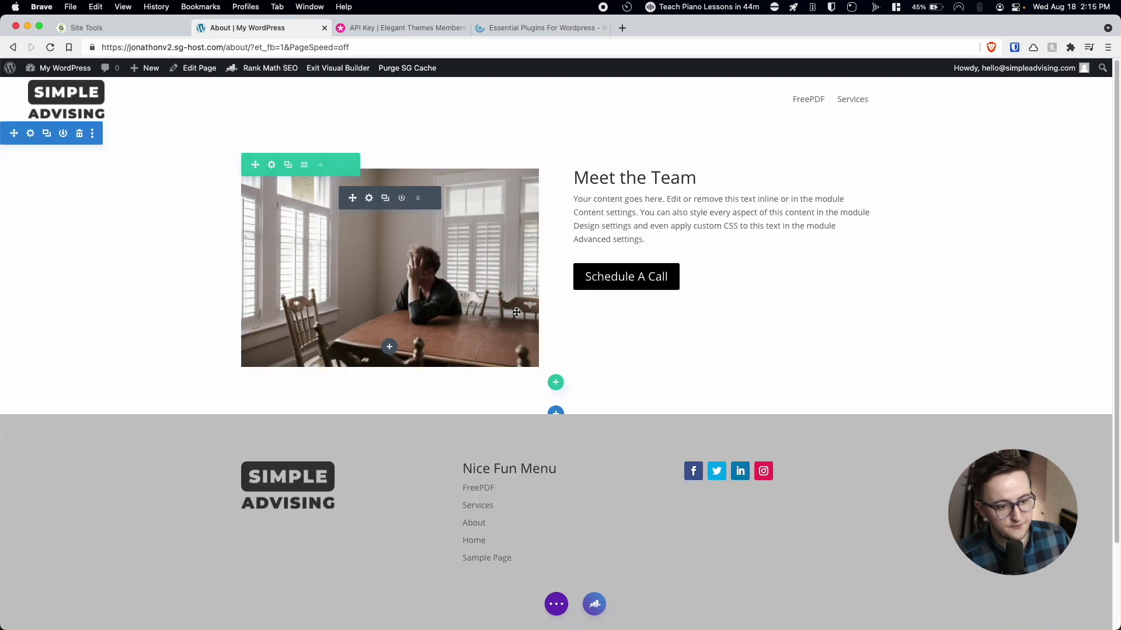
{"action": "left_click", "coordinate": [555, 412]}
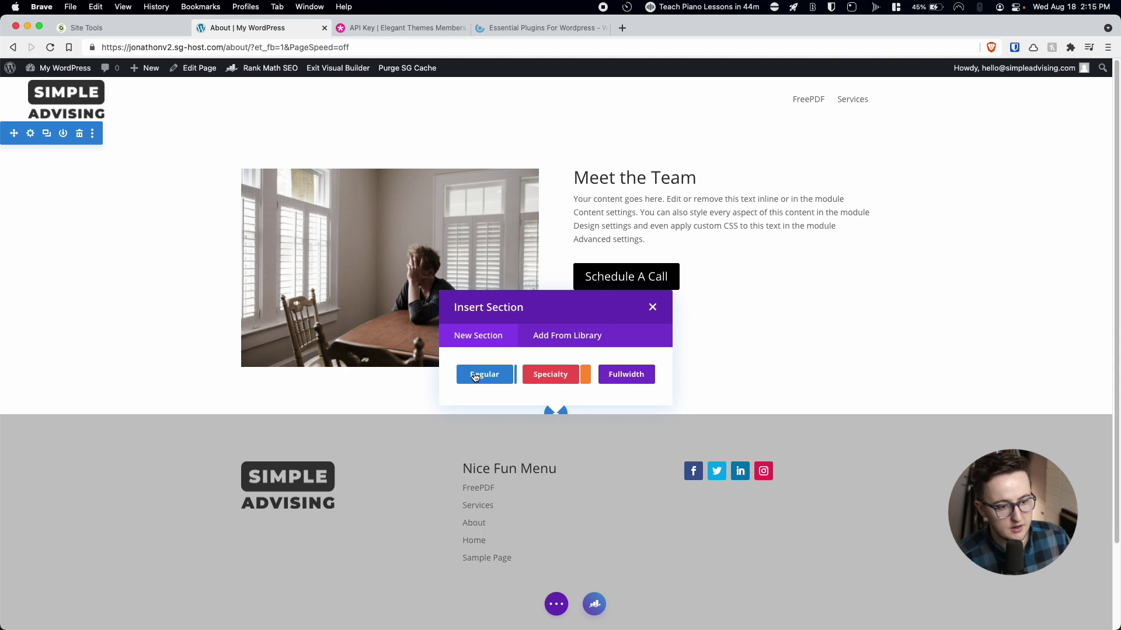
{"action": "left_click", "coordinate": [476, 374]}
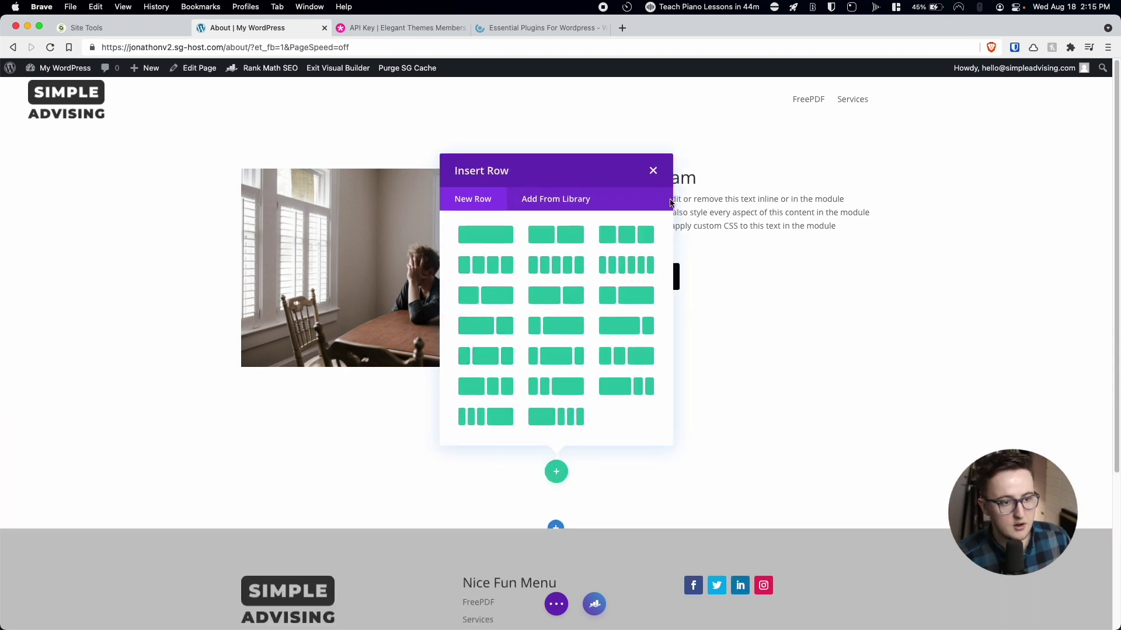
{"action": "left_click", "coordinate": [654, 171]}
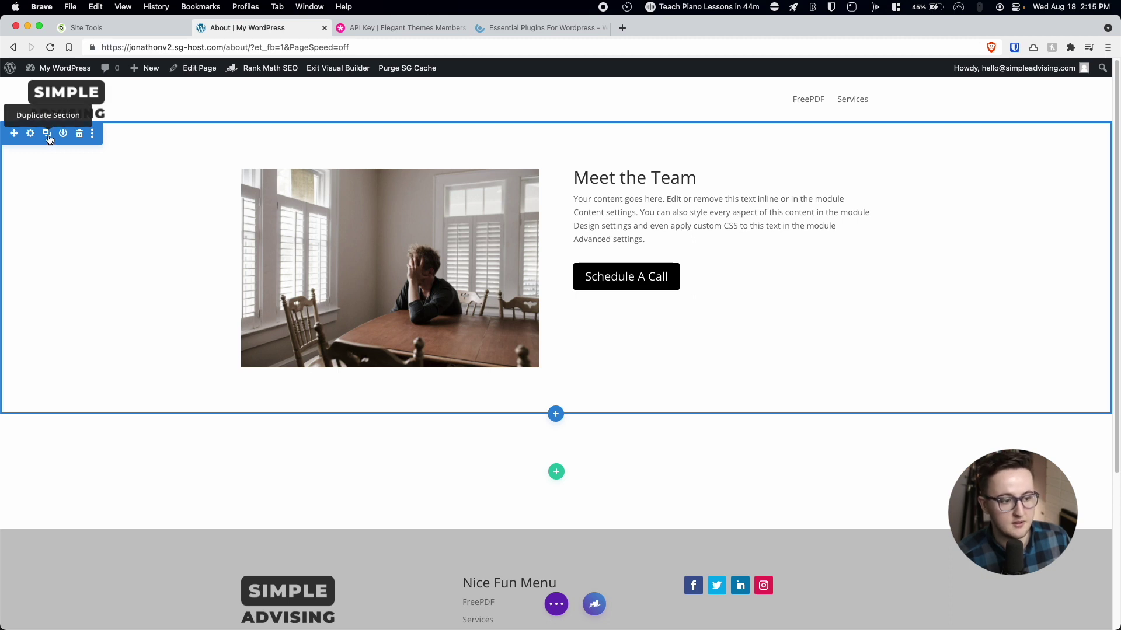
Duplicate the Meet the Team section, undoing an accidental section deletion.
{"action": "left_click", "coordinate": [49, 139]}
{"action": "scroll", "coordinate": [115, 238], "scroll_direction": "down", "scroll_amount": 3}
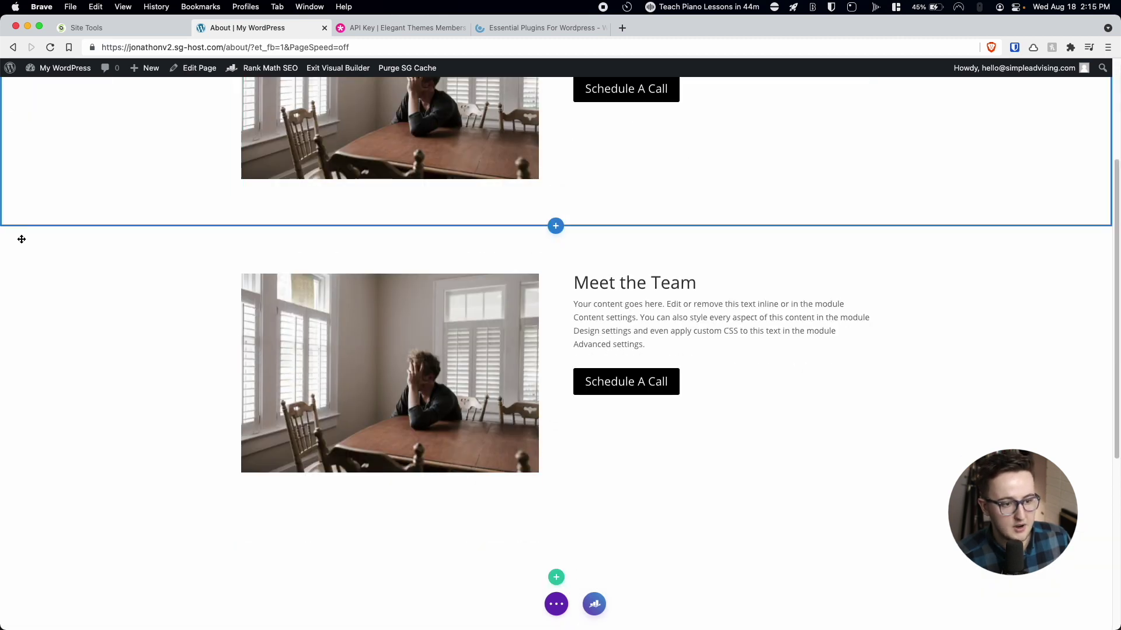
{"action": "left_click", "coordinate": [84, 238]}
{"action": "key", "text": "super+z"}
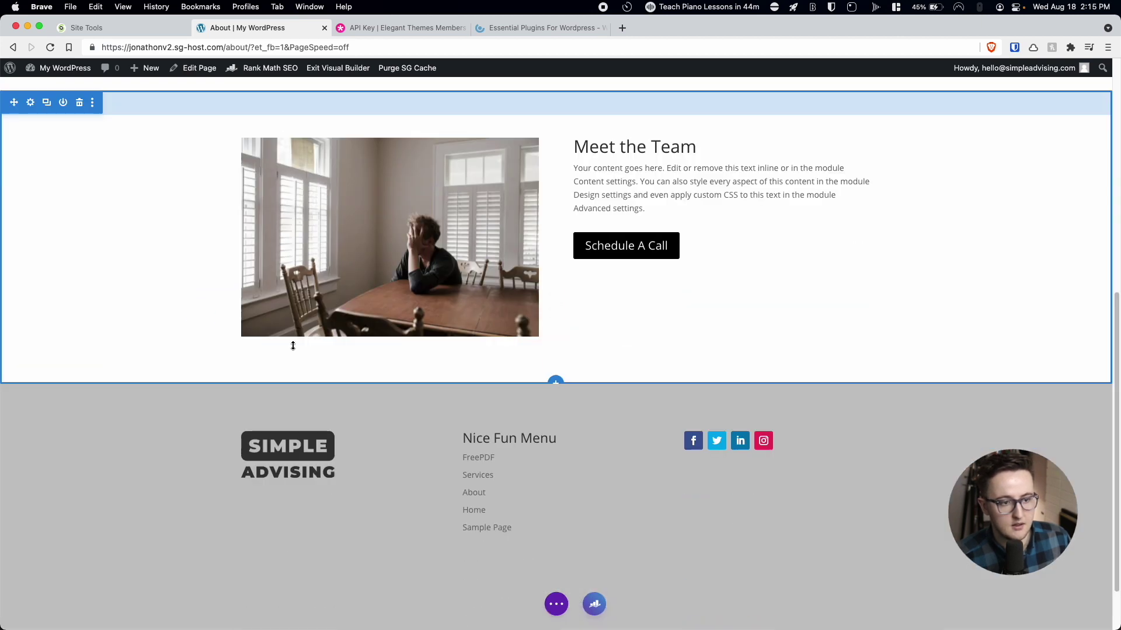
Retitle the copied section's heading 'About Us' and review its image settings unchanged.
{"action": "triple_click", "coordinate": [615, 149]}
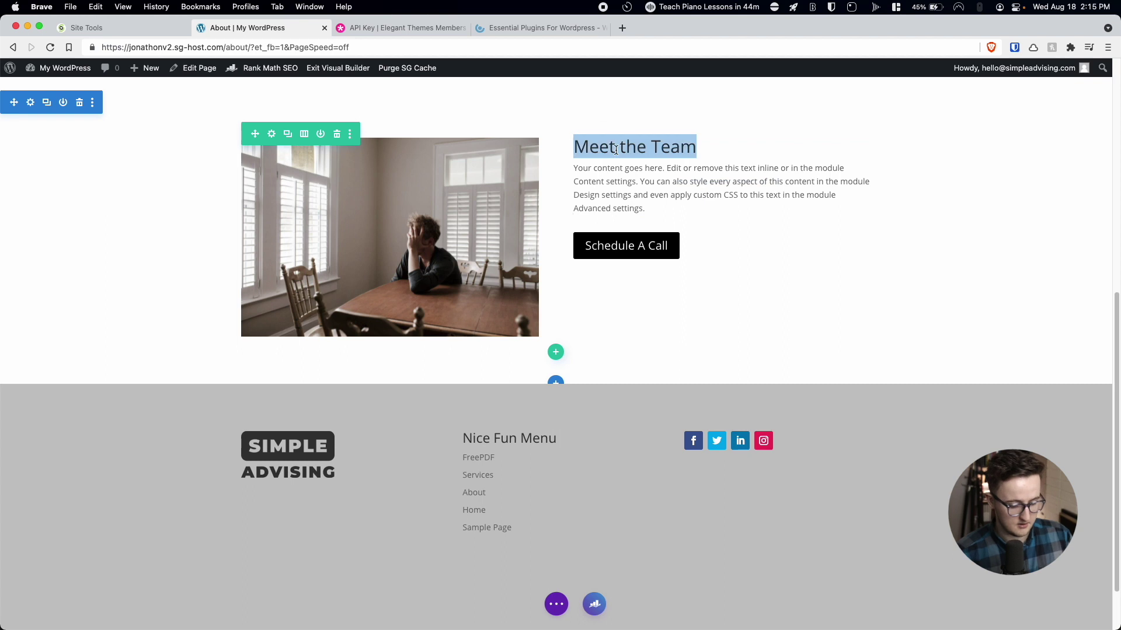
{"action": "type", "text": "AB"}
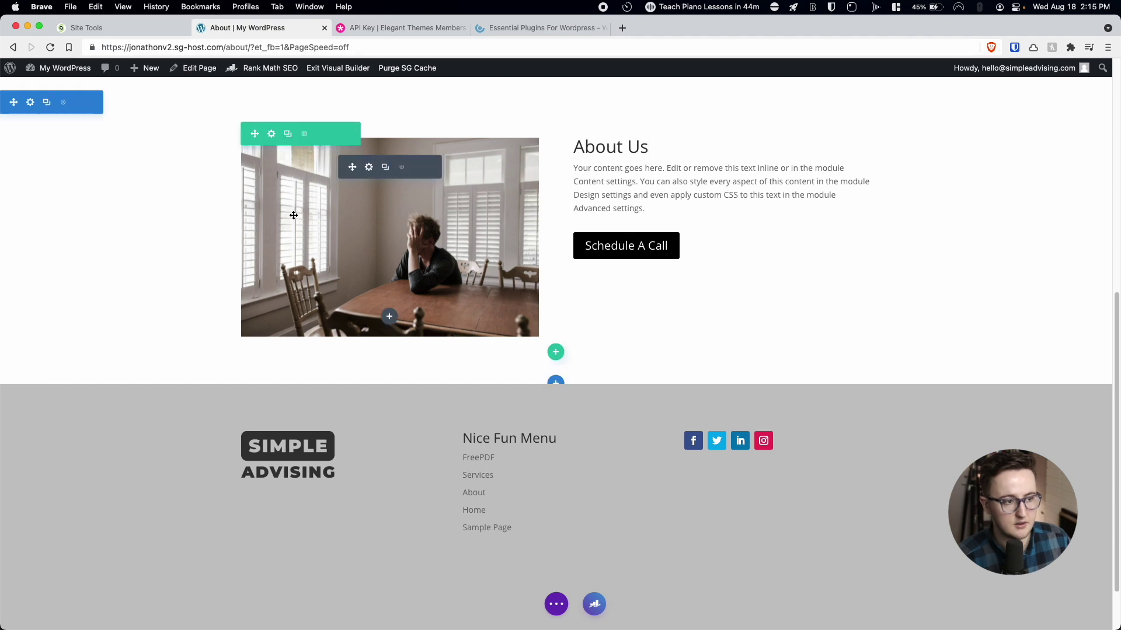
{"action": "left_click", "coordinate": [290, 185]}
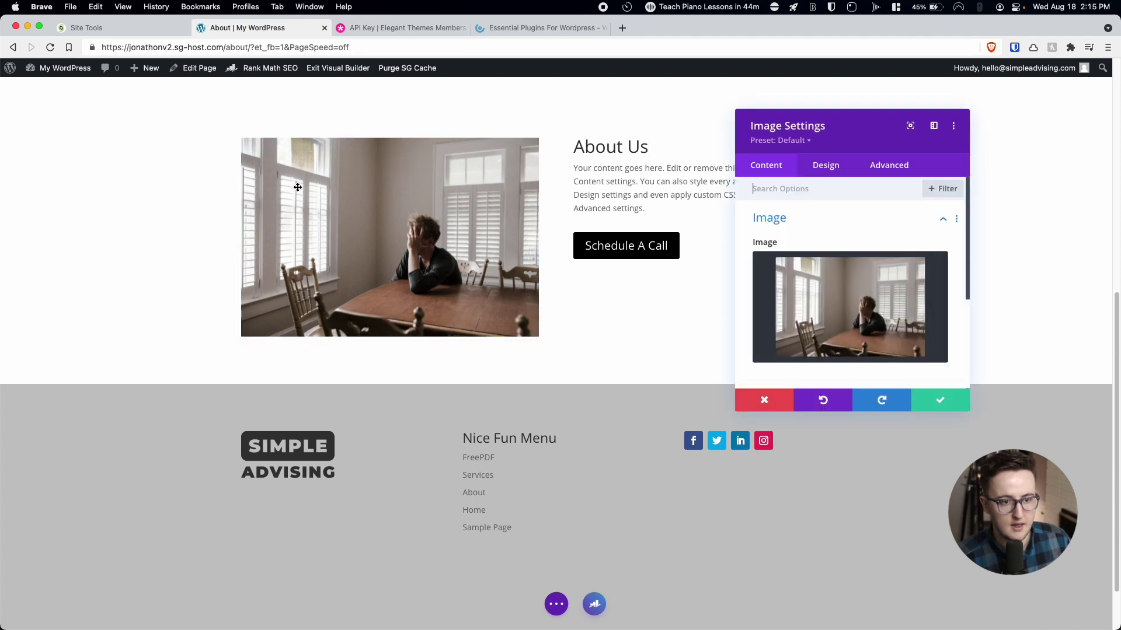
{"action": "left_click", "coordinate": [774, 225]}
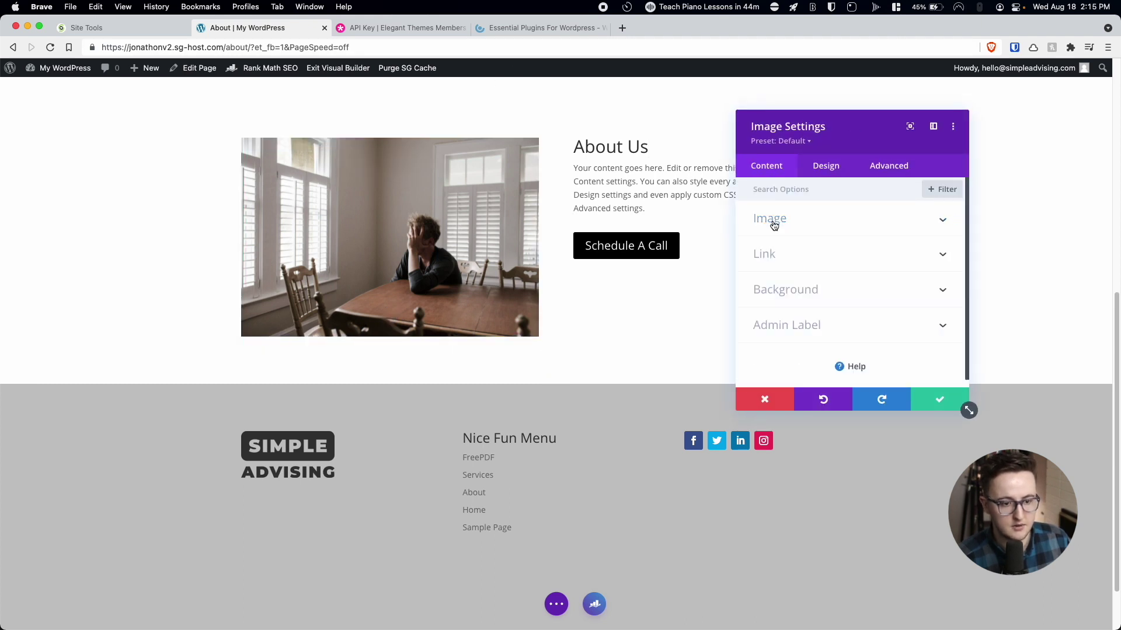
{"action": "left_click", "coordinate": [763, 410]}
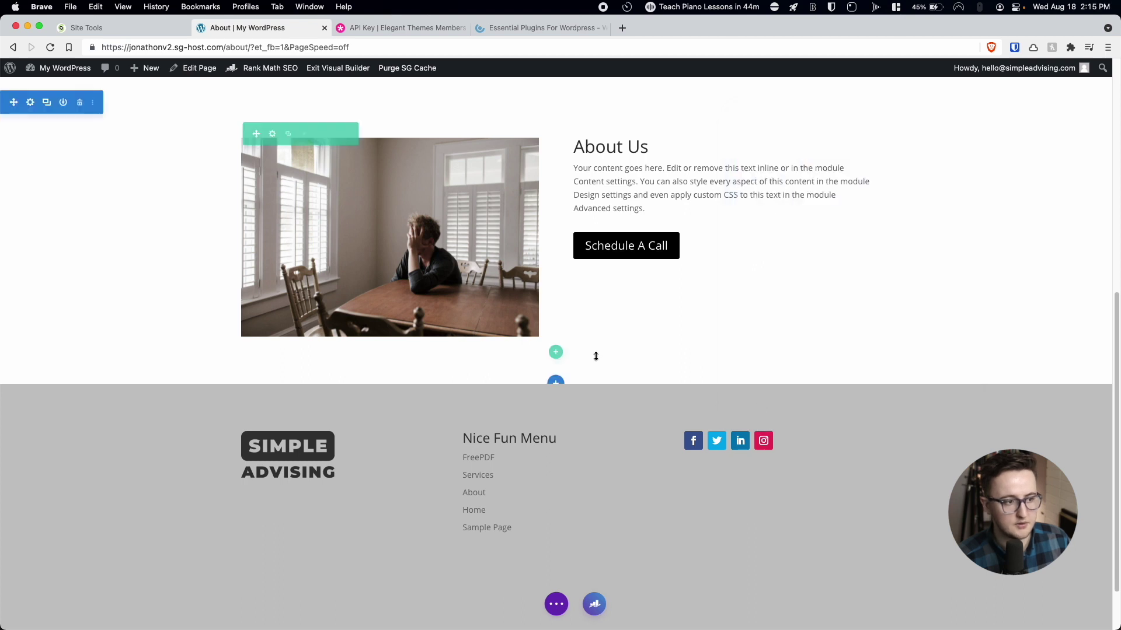
Swap the About Us row's columns so the text sits left of the image.
{"action": "left_click", "coordinate": [271, 135]}
{"action": "left_click_drag", "start_coordinate": [812, 310], "coordinate": [809, 267]}
{"action": "left_click", "coordinate": [943, 405]}
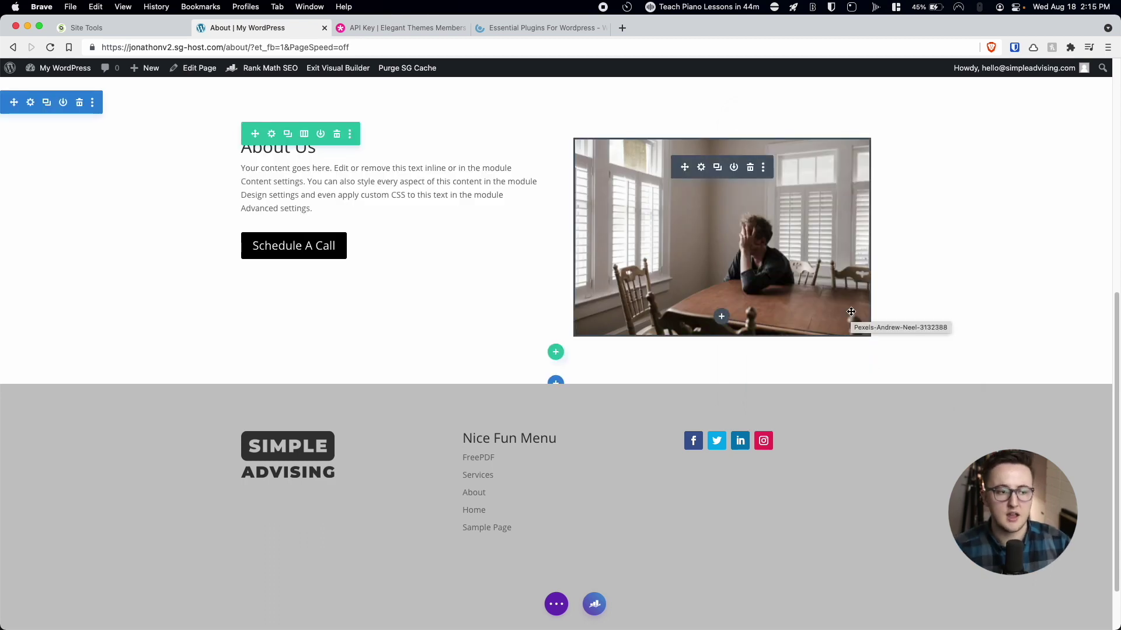
{"action": "scroll", "coordinate": [600, 239], "scroll_direction": "up", "scroll_amount": 7}
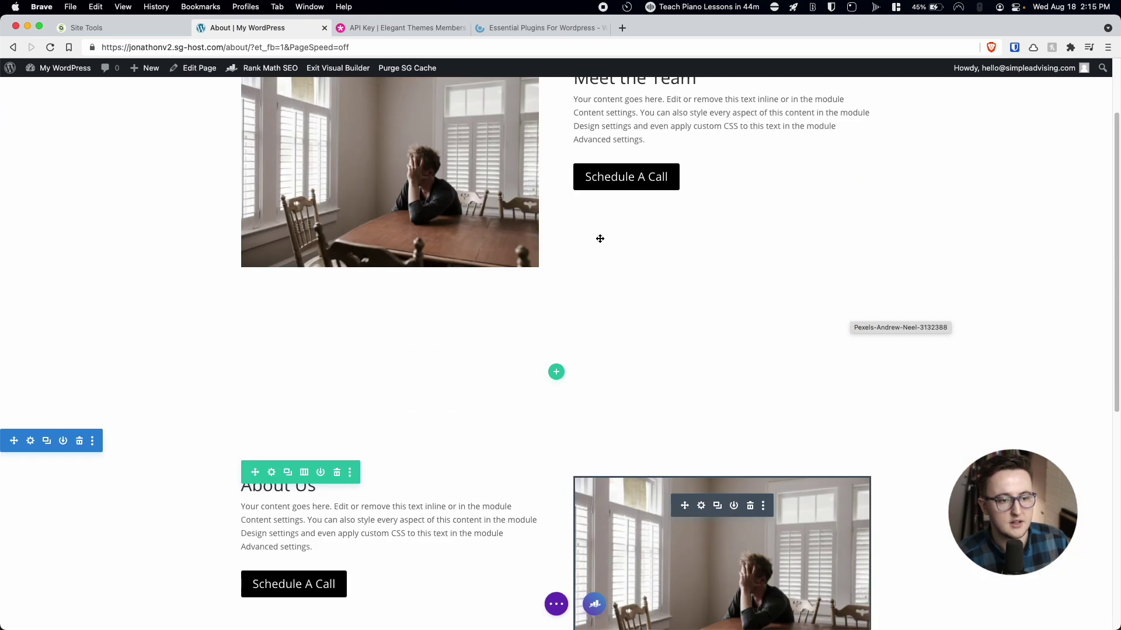
{"action": "scroll", "coordinate": [600, 239], "scroll_direction": "down", "scroll_amount": 7}
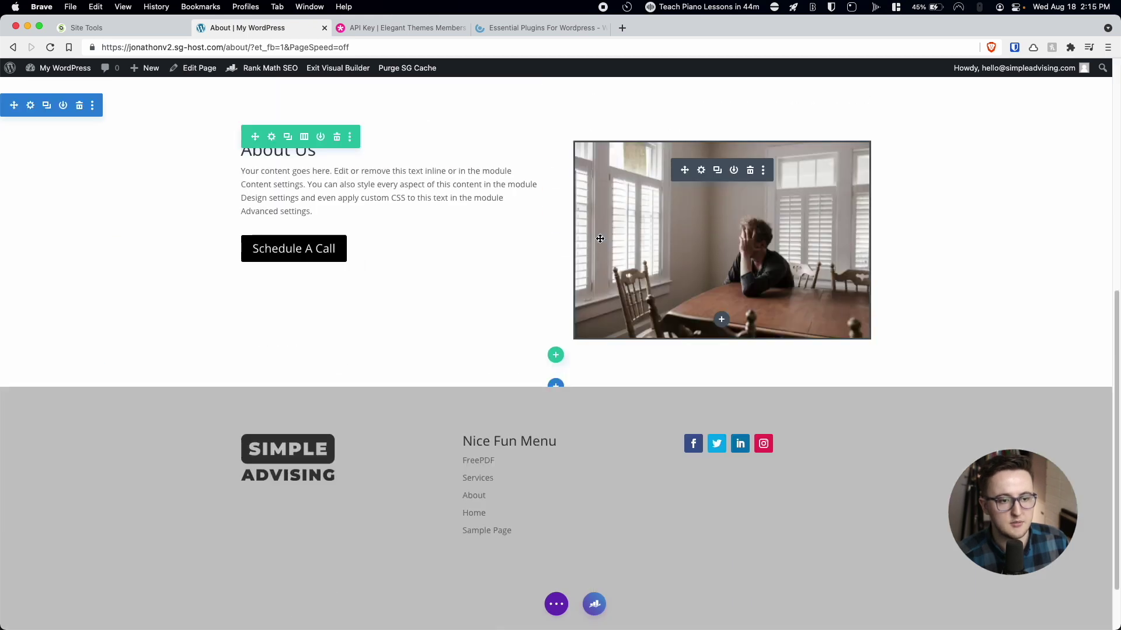
Replace the About Us photo with an uploaded image of a smiling woman holding a laptop.
{"action": "left_click", "coordinate": [708, 167]}
{"action": "left_click", "coordinate": [823, 295]}
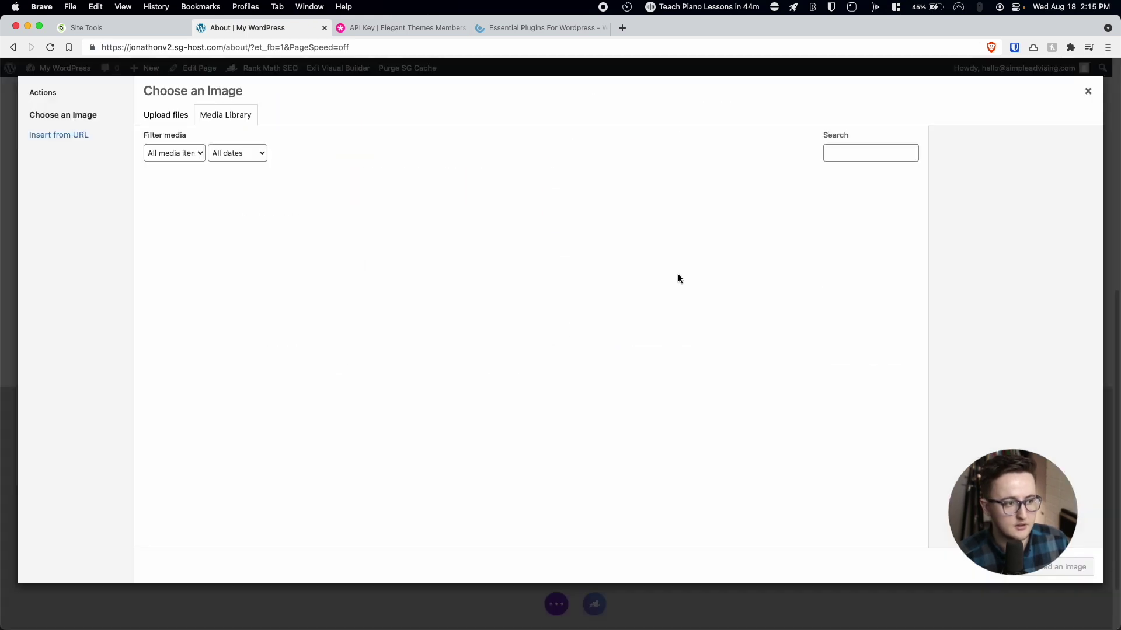
{"action": "left_click", "coordinate": [177, 115]}
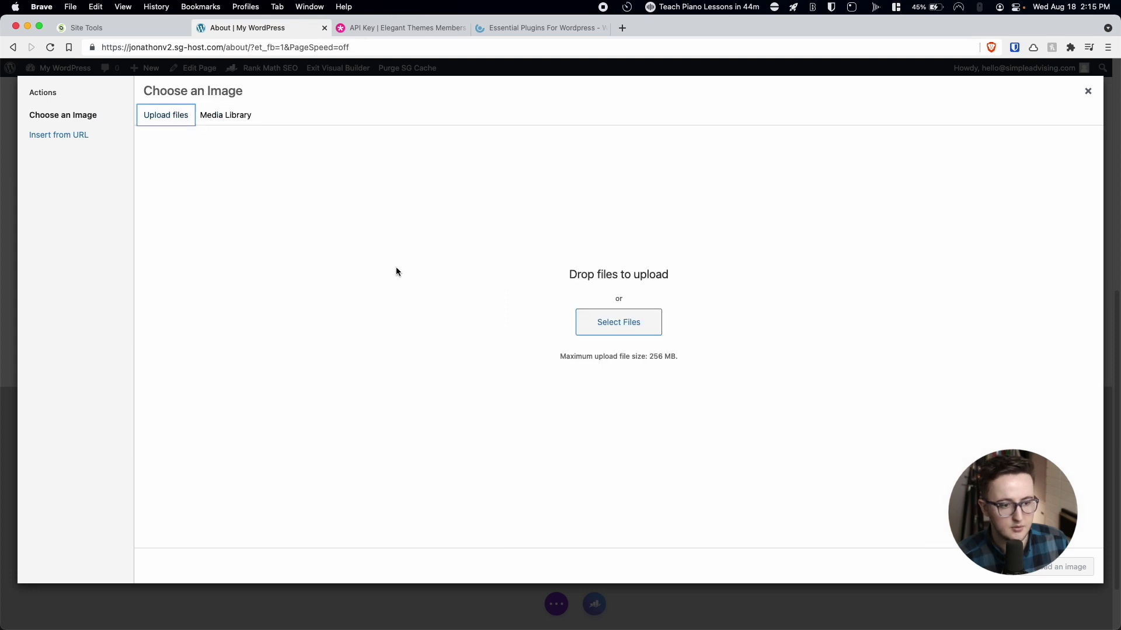
{"action": "left_click", "coordinate": [590, 338]}
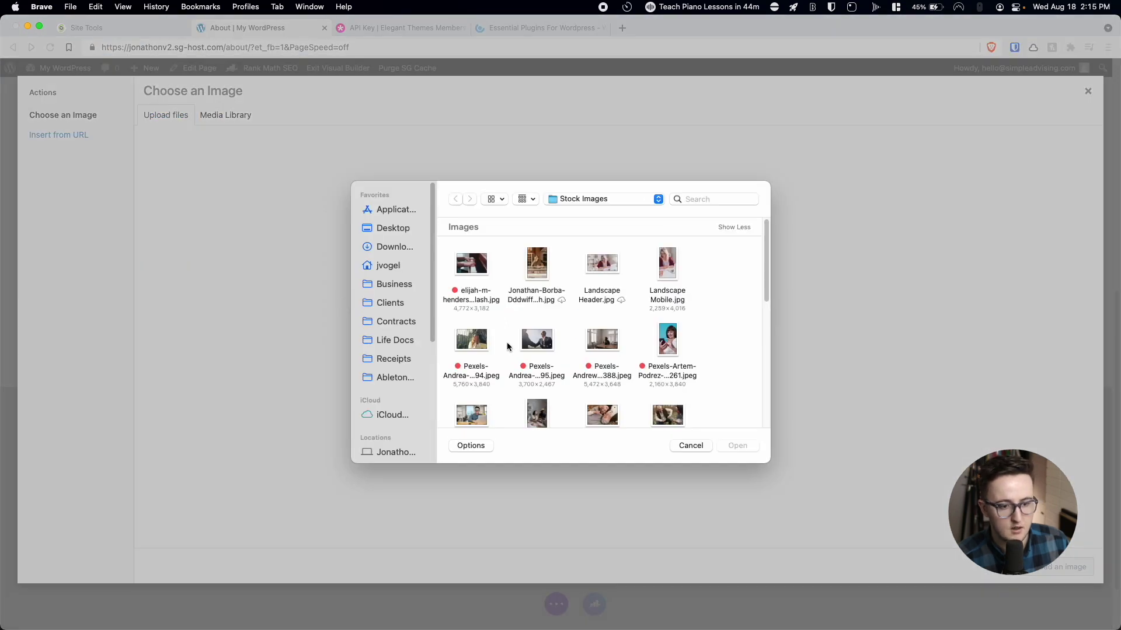
{"action": "left_click", "coordinate": [472, 340]}
{"action": "left_click", "coordinate": [739, 446]}
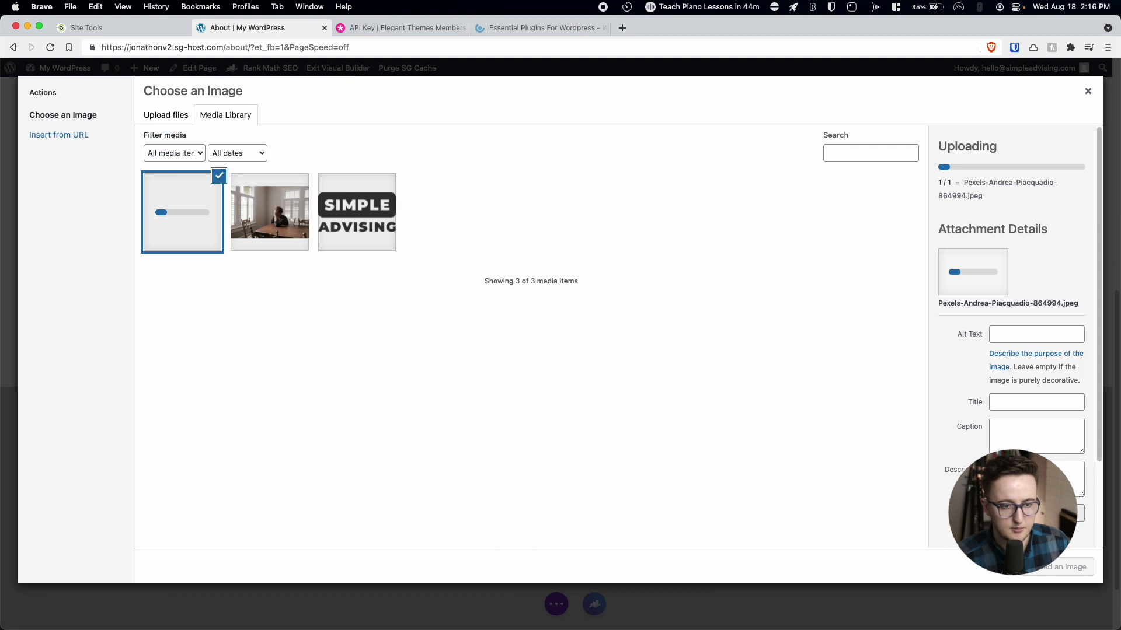
{"action": "left_click", "coordinate": [1051, 565]}
{"action": "left_click", "coordinate": [934, 400]}
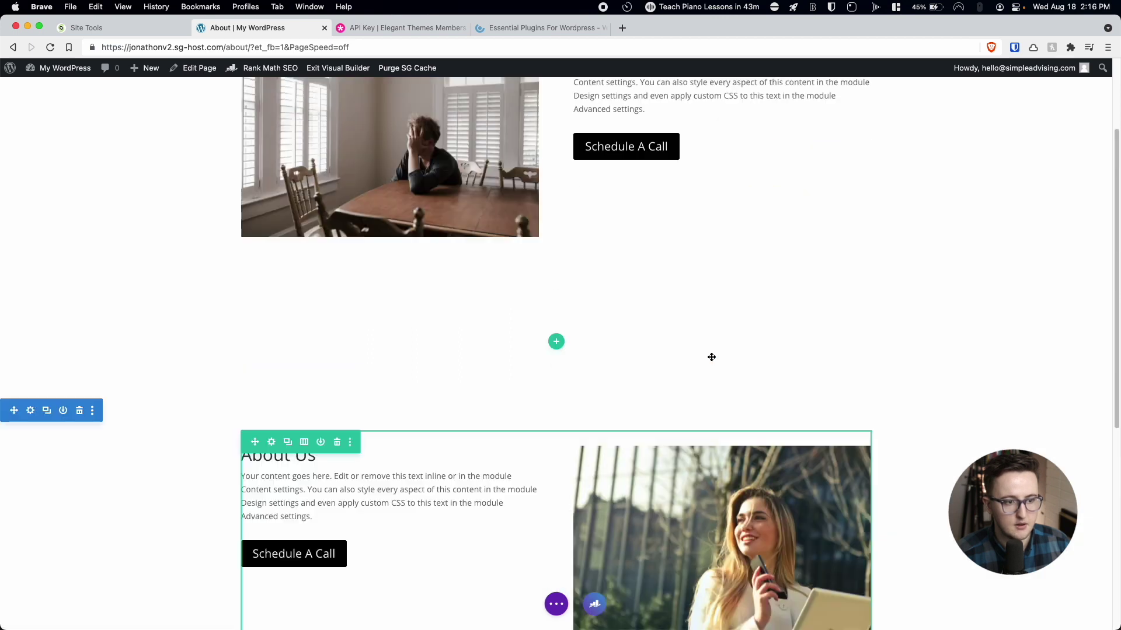
Preview the About page at phone width, scrolling through the Meet the Team and About Us sections.
{"action": "scroll", "coordinate": [711, 358], "scroll_direction": "down", "scroll_amount": 2}
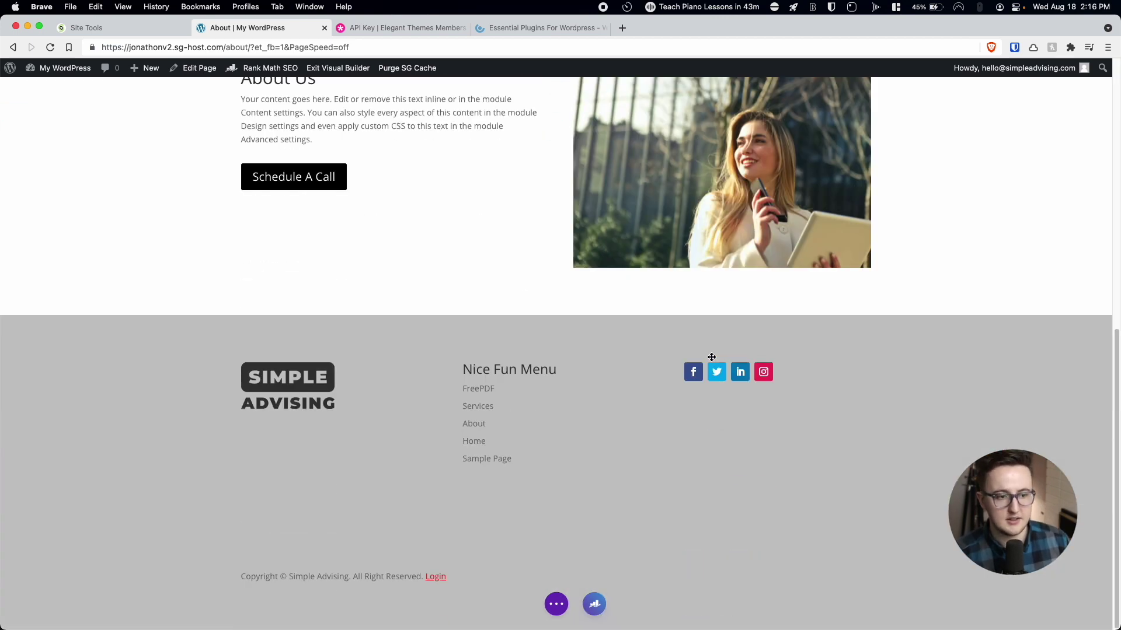
{"action": "scroll", "coordinate": [711, 358], "scroll_direction": "up", "scroll_amount": 10}
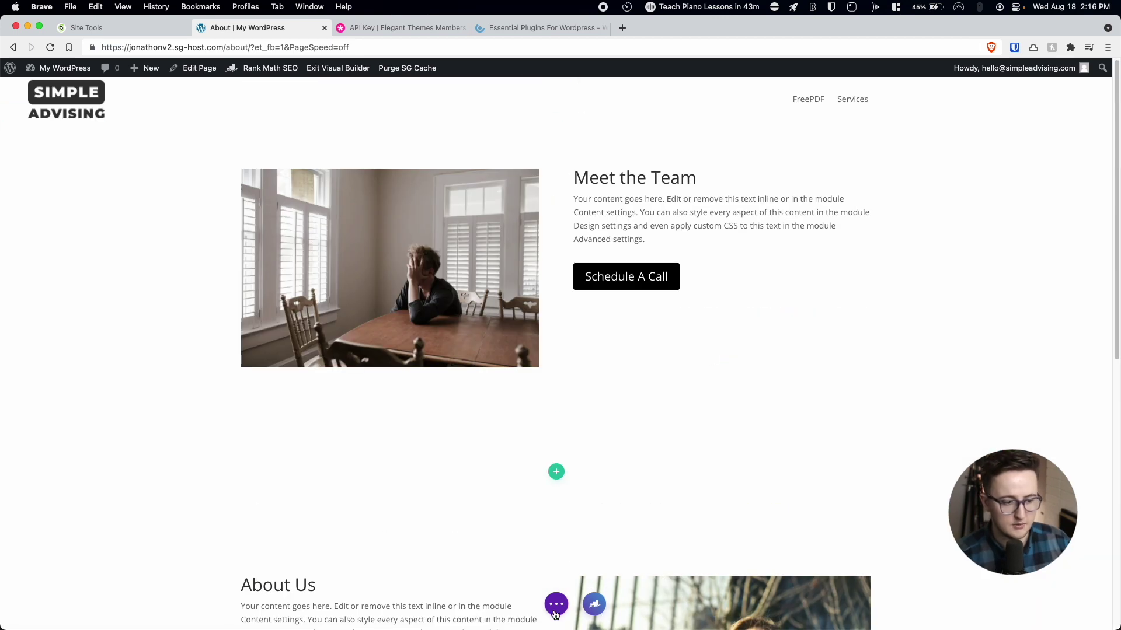
{"action": "left_click", "coordinate": [556, 604]}
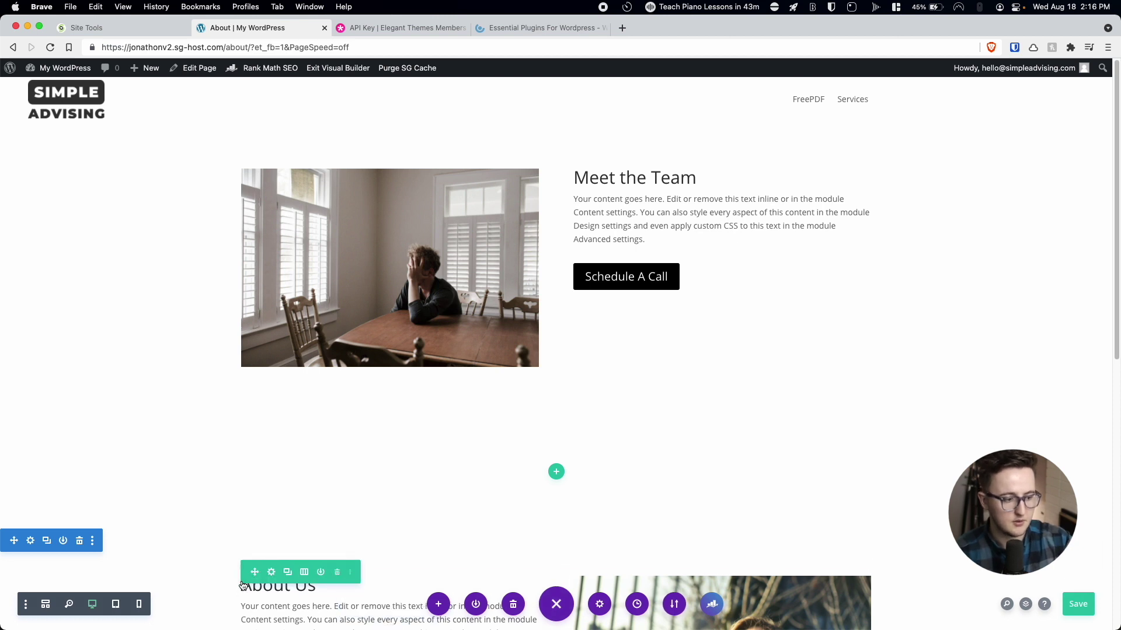
{"action": "left_click", "coordinate": [140, 608]}
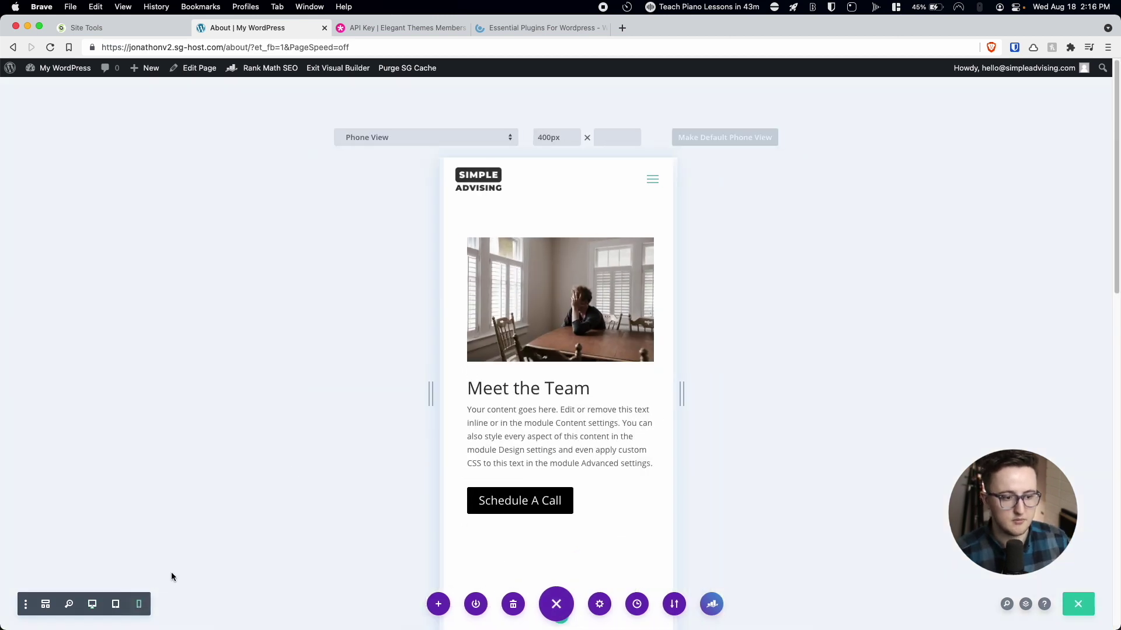
{"action": "scroll", "coordinate": [543, 379], "scroll_direction": "down", "scroll_amount": 10}
{"action": "scroll", "coordinate": [547, 381], "scroll_direction": "up", "scroll_amount": 15}
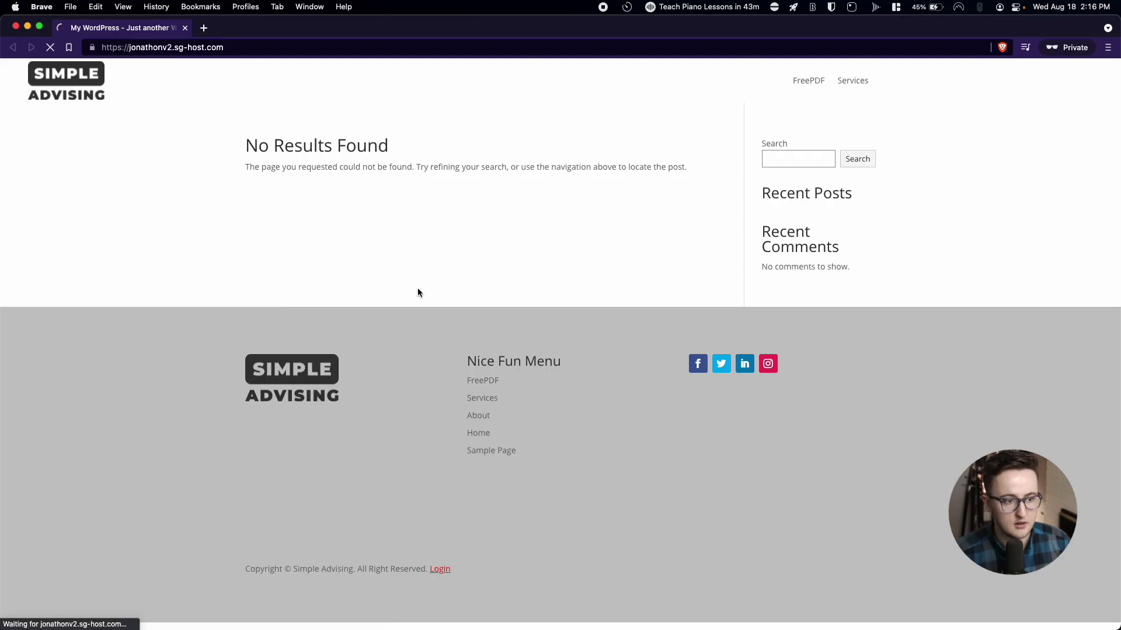
{"action": "scroll", "coordinate": [400, 301], "scroll_direction": "down", "scroll_amount": 5}
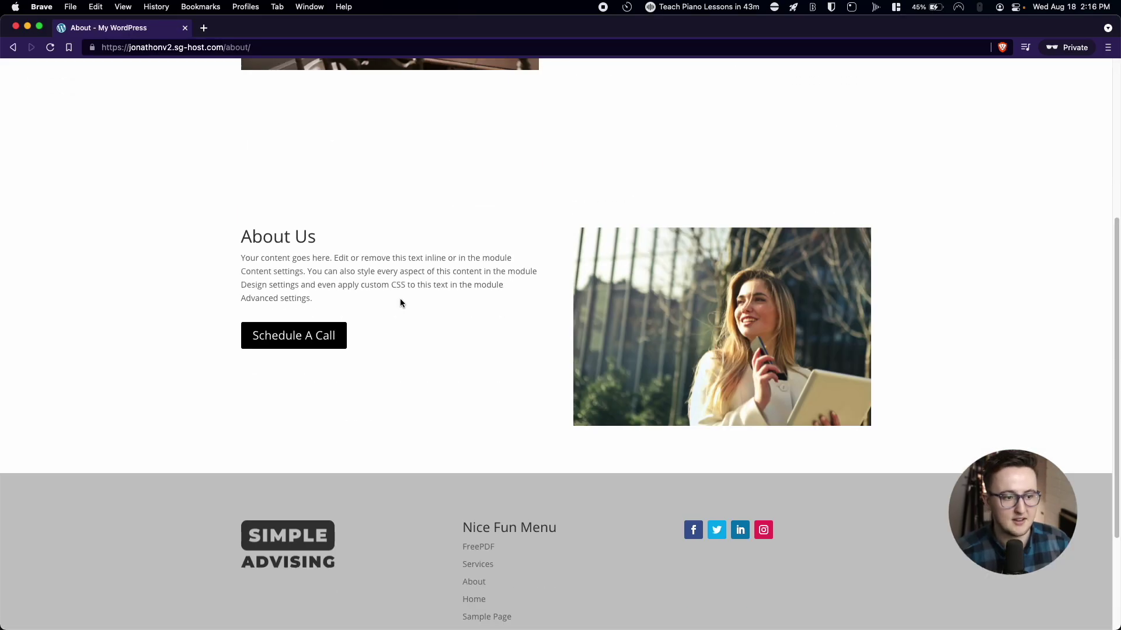
{"action": "scroll", "coordinate": [400, 301], "scroll_direction": "up", "scroll_amount": 5}
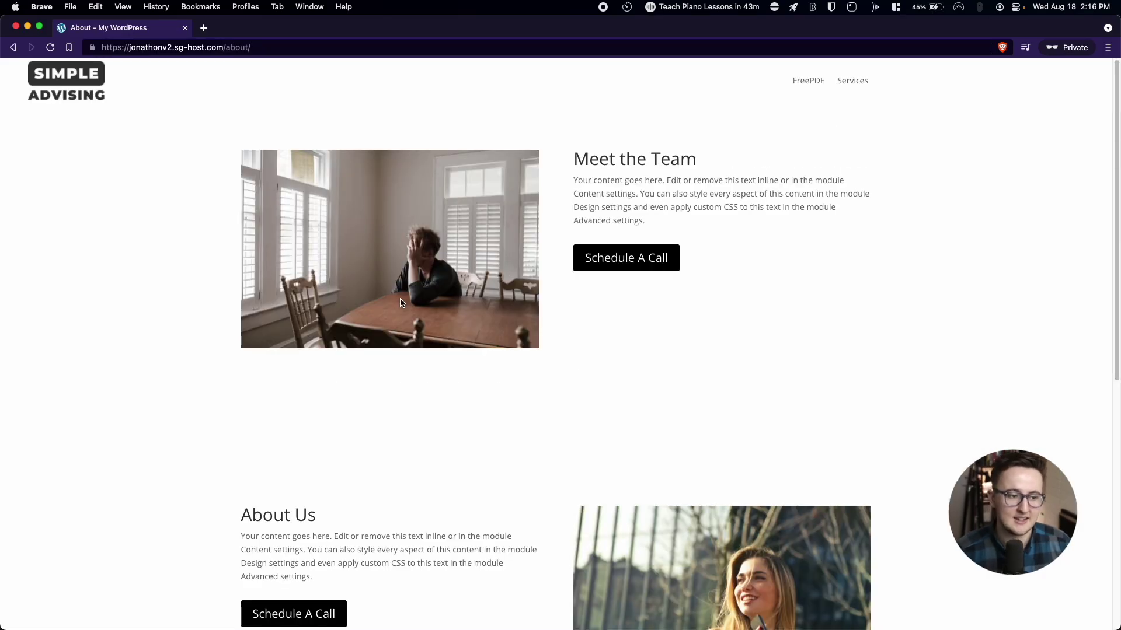